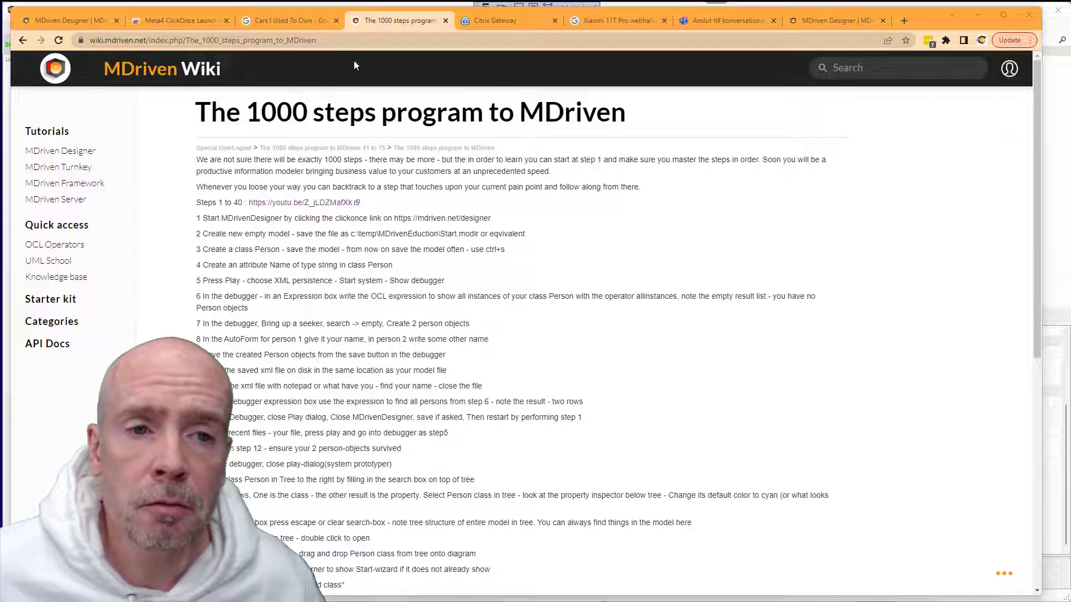
Look through steps 1 to 40 of the 1000 steps program to MDriven on its wiki page.
left_click(336, 41)
left_click(335, 42)
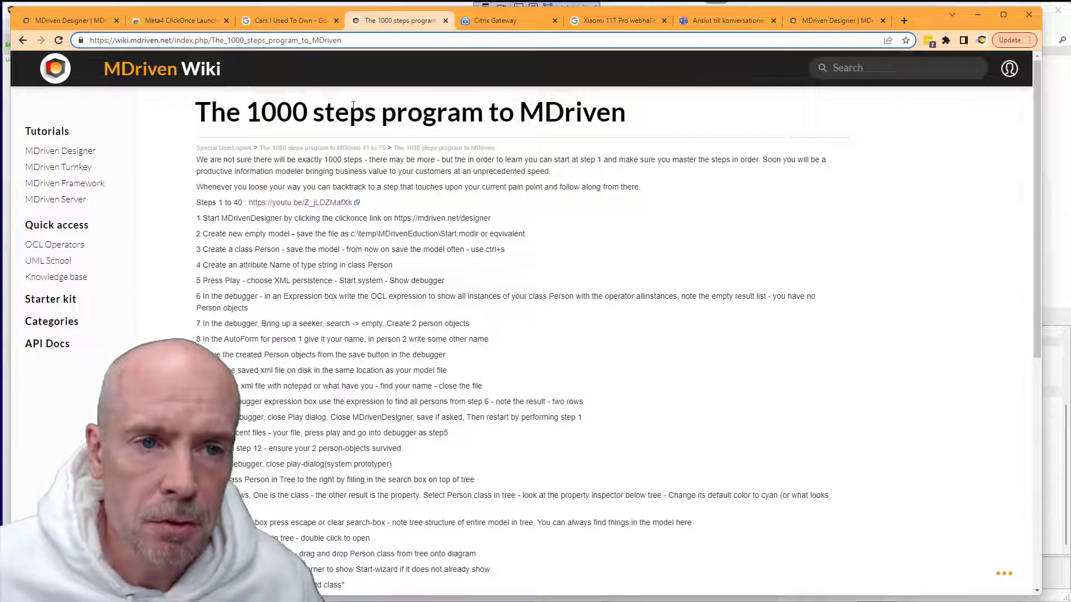
scroll(448, 185, "down", 8)
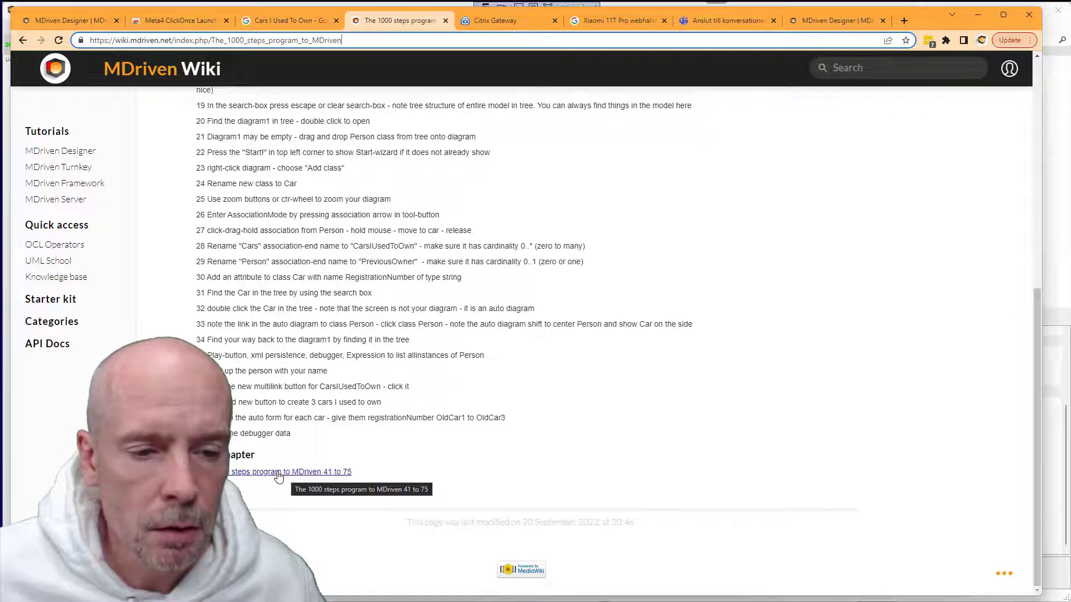
scroll(287, 441, "up", 5)
scroll(296, 415, "up", 3)
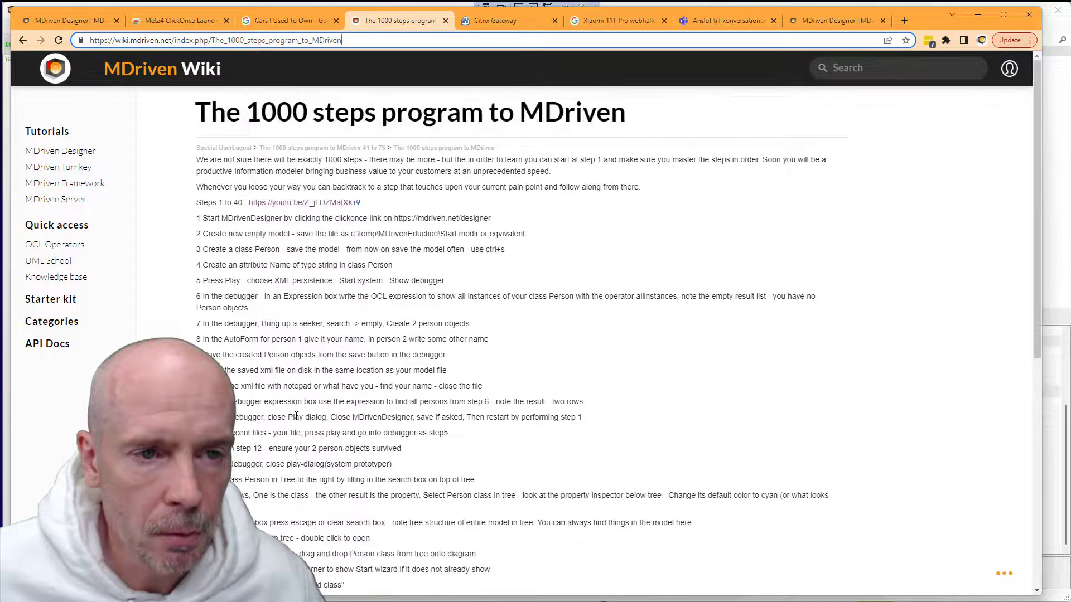
scroll(296, 416, "down", 6)
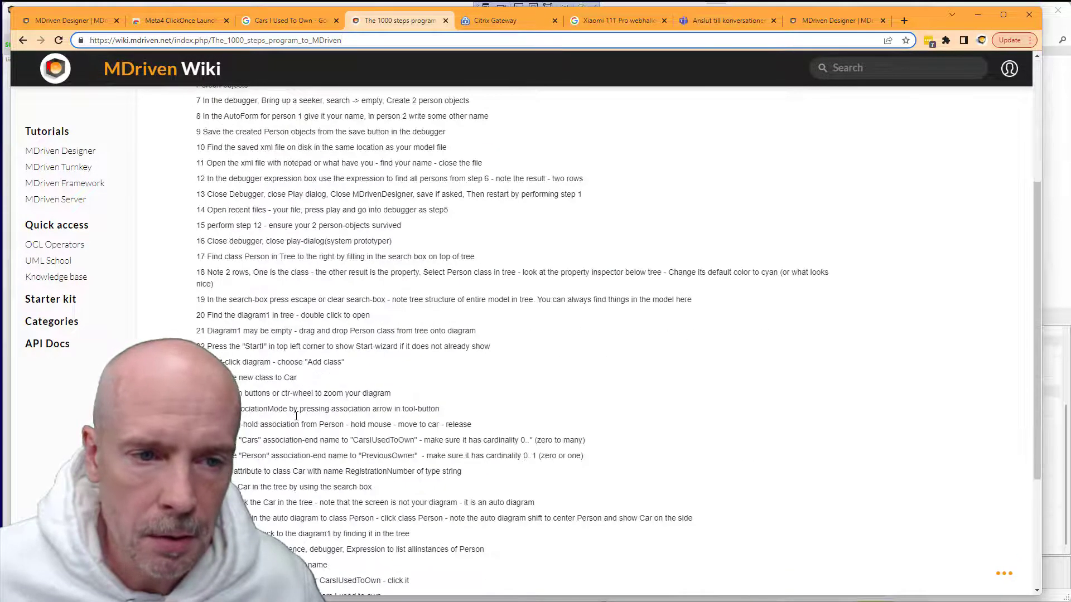
scroll(296, 416, "up", 6)
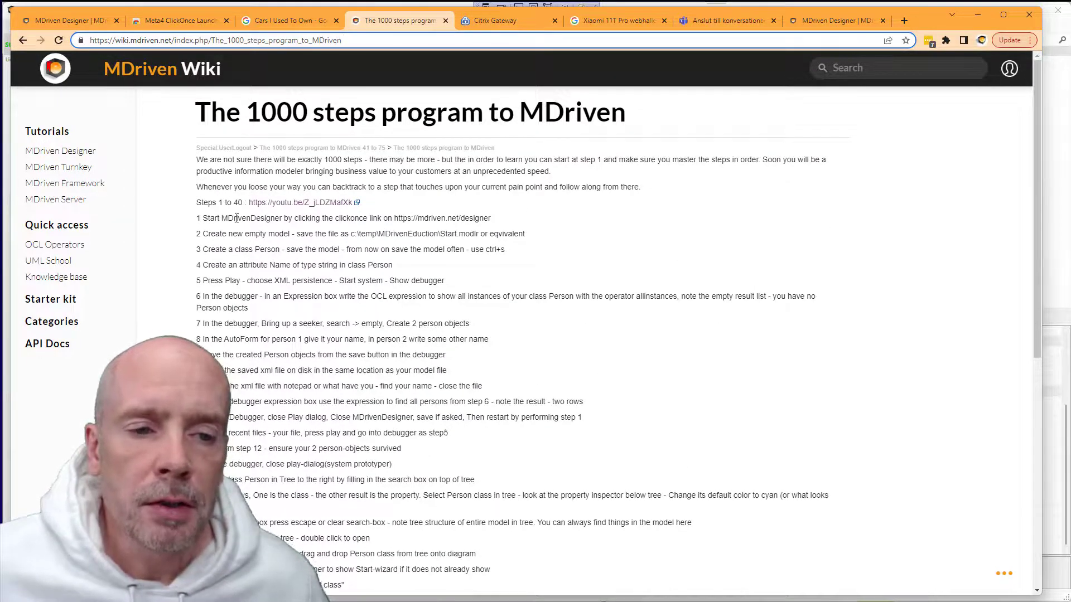
scroll(238, 229, "down", 5)
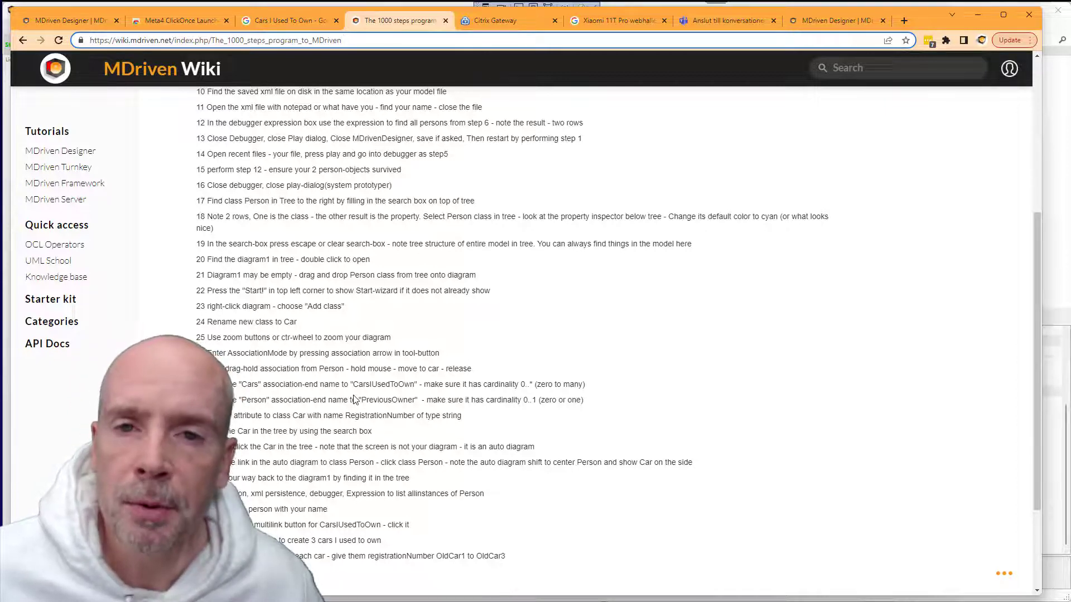
scroll(354, 399, "down", 3)
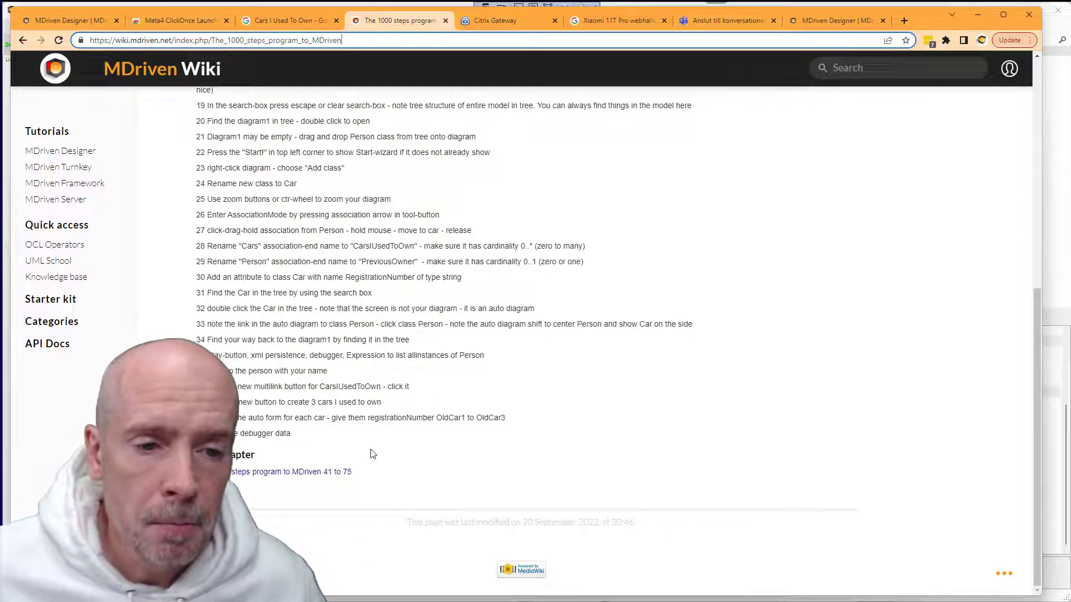
Open the next wiki chapter, steps 41 to 75, and read through it to the end.
left_click(289, 472)
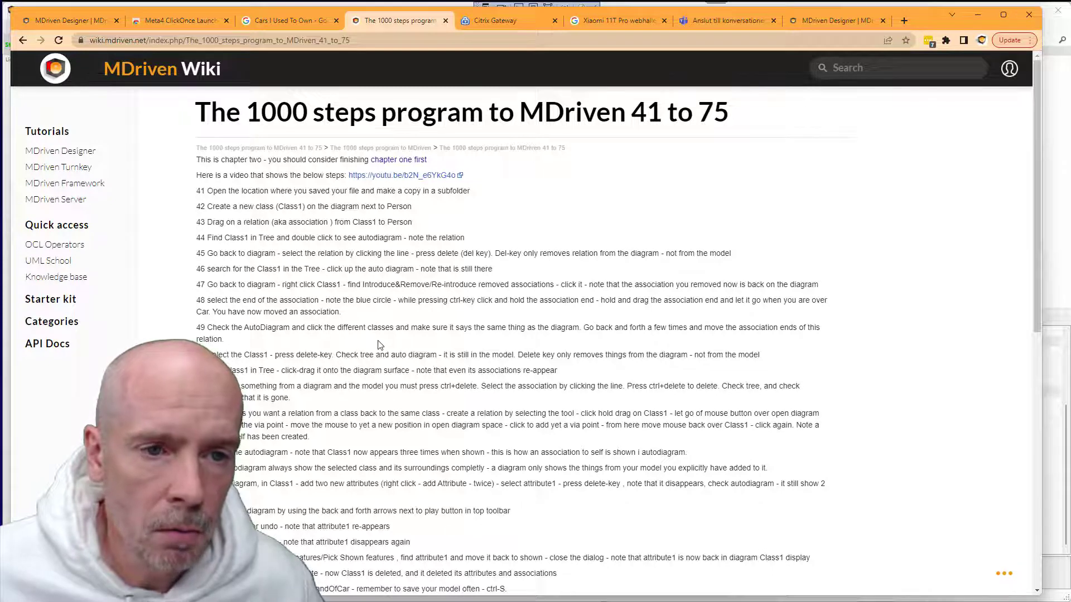
scroll(371, 338, "down", 3)
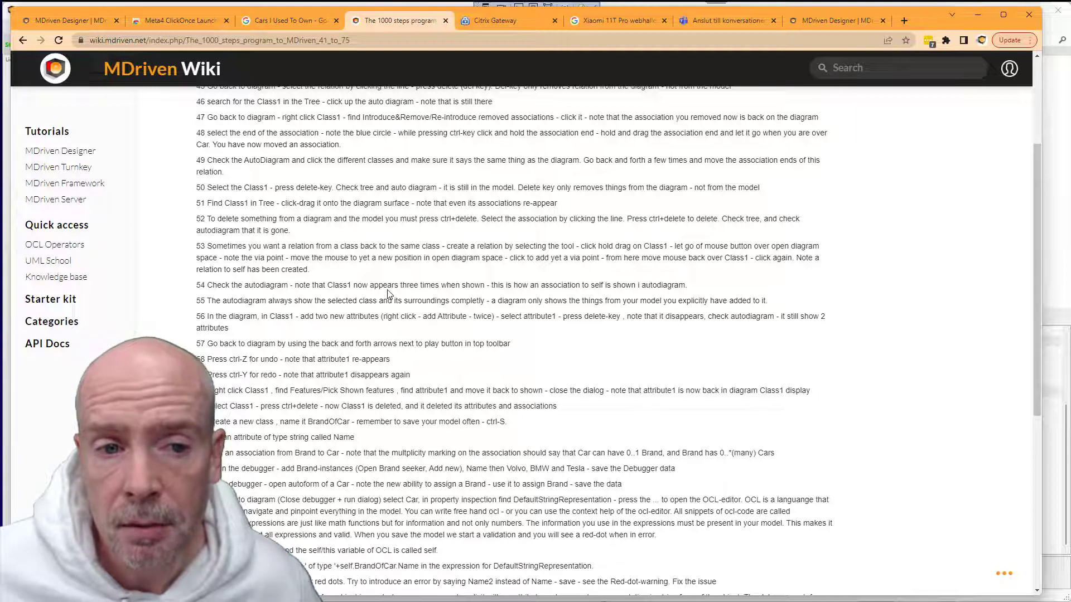
scroll(389, 294, "down", 6)
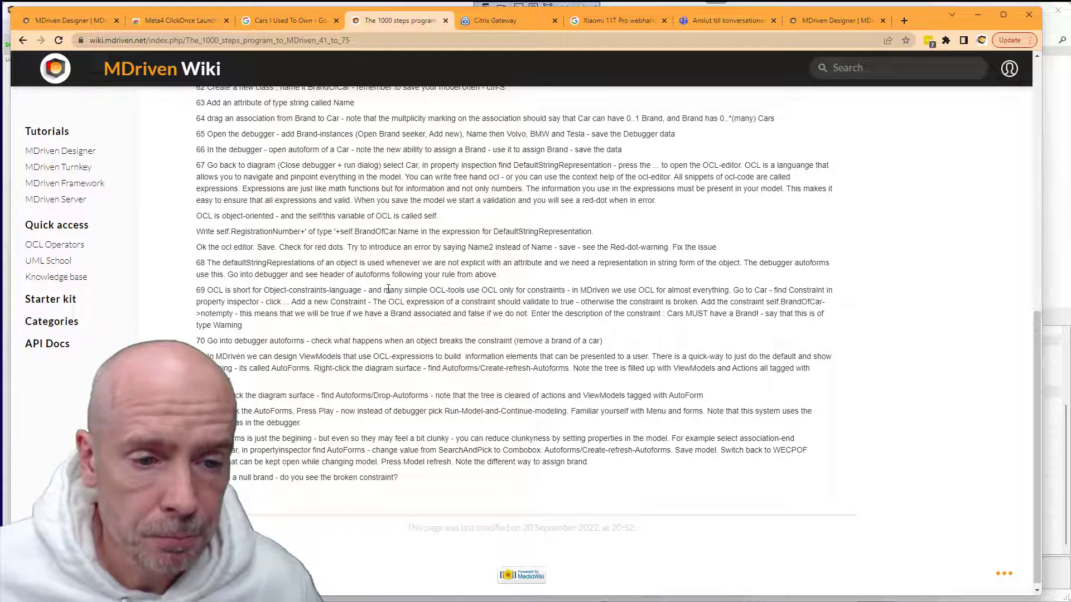
scroll(388, 290, "down", 1)
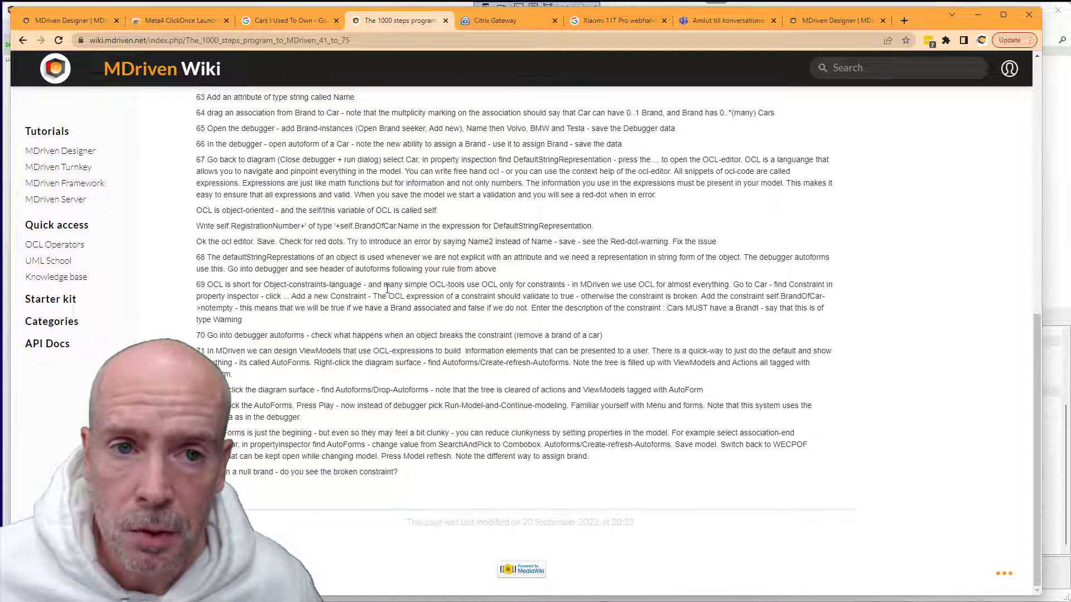
Switch to EducationTasks.txt in Notepad and read tasks 76 to 78 under Sessions 3.
key("alt+Tab")
key("Tab")
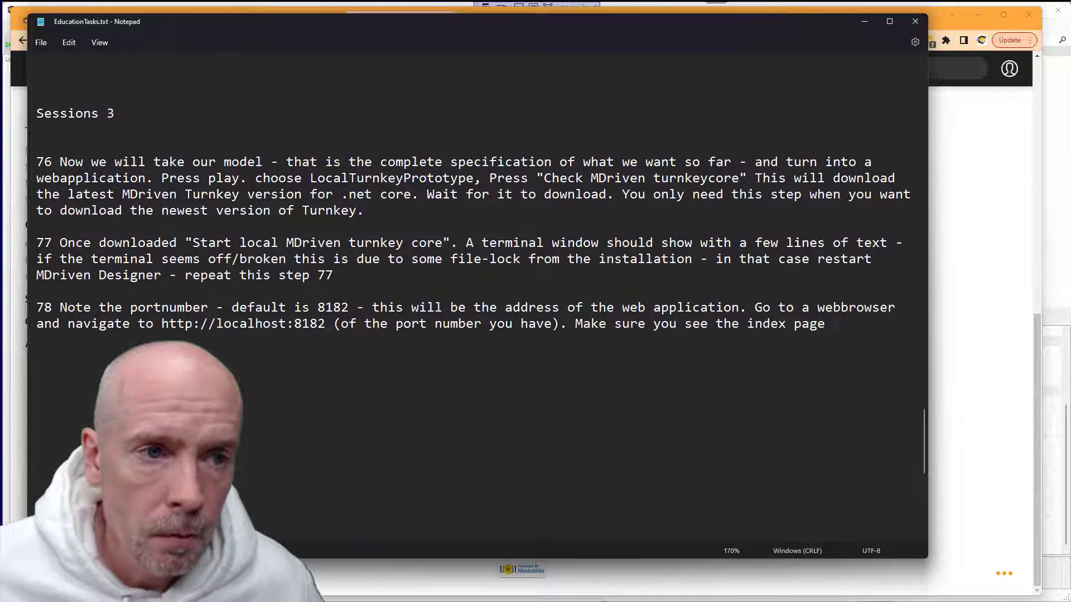
scroll(474, 295, "up", 2)
scroll(474, 295, "down", 2)
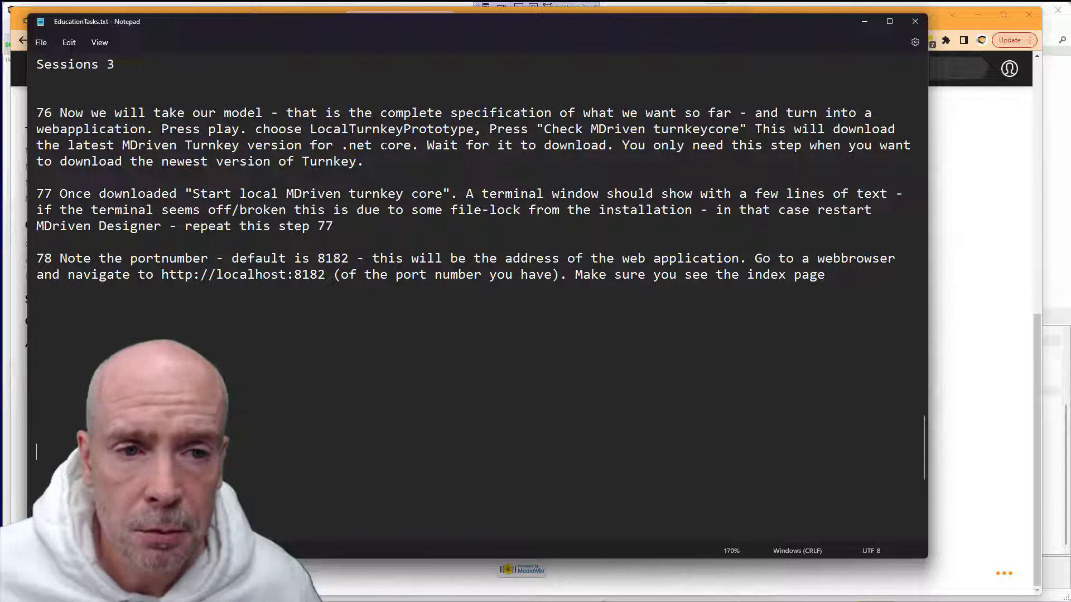
Switch to MDriven Designer and open the system prototyper with Local TurnkeyPrototyper as the persistence.
key("alt+Tab")
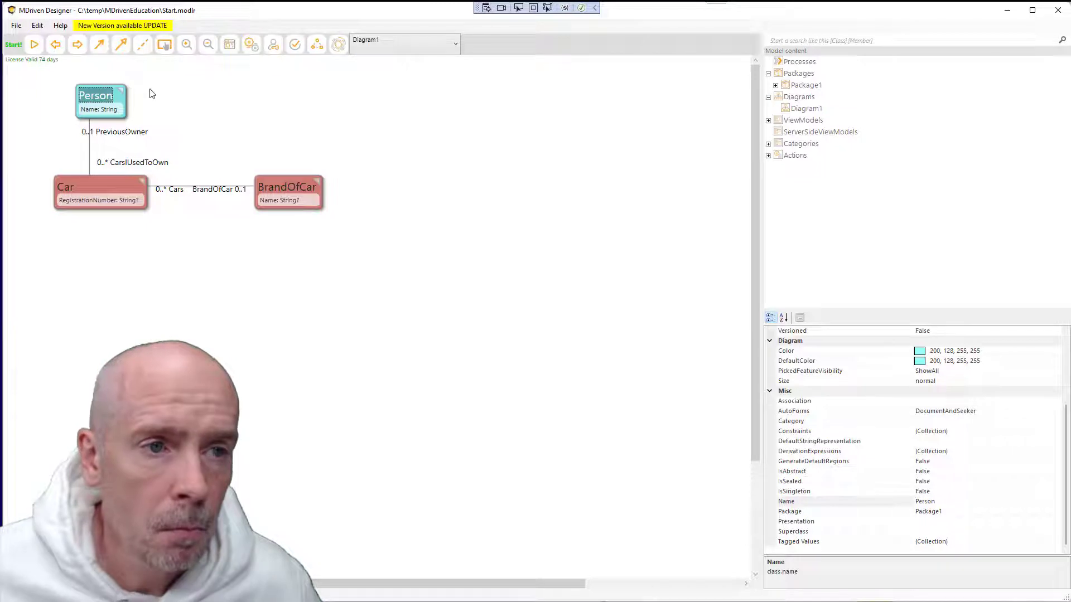
left_click(34, 44)
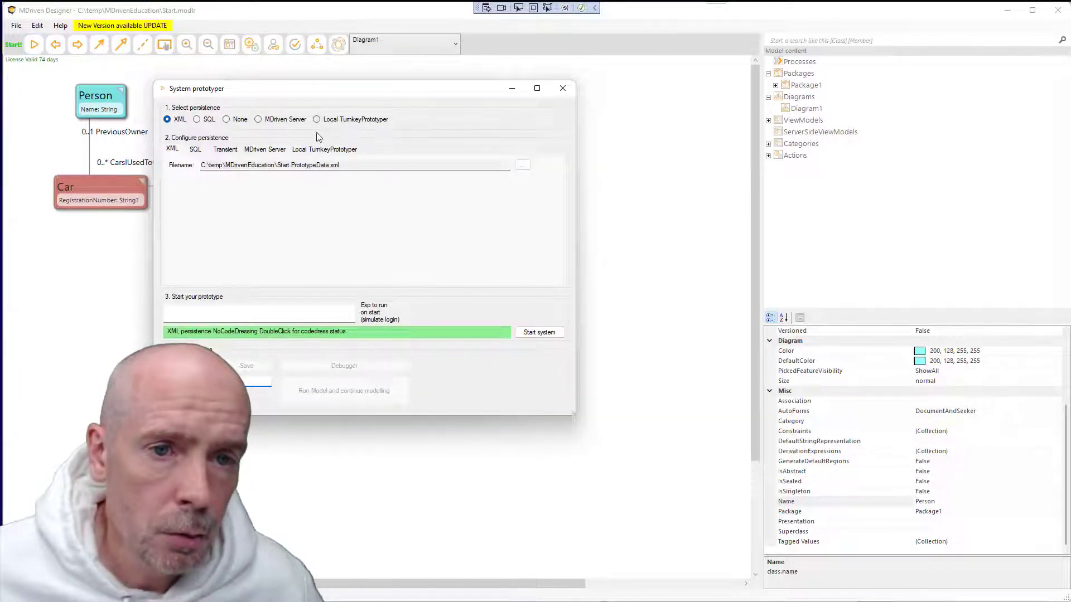
left_click(348, 120)
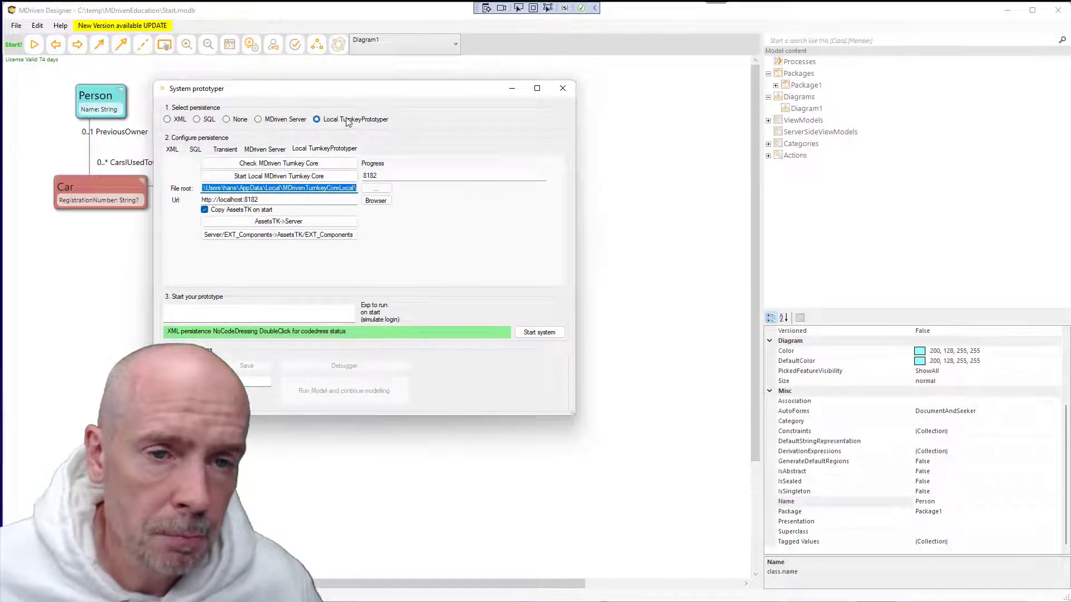
Consult task 76 in EducationTasks.txt, and check MDriven Turnkey Core and install the latest available version 20220925.
key("alt+Tab")
left_click(343, 115)
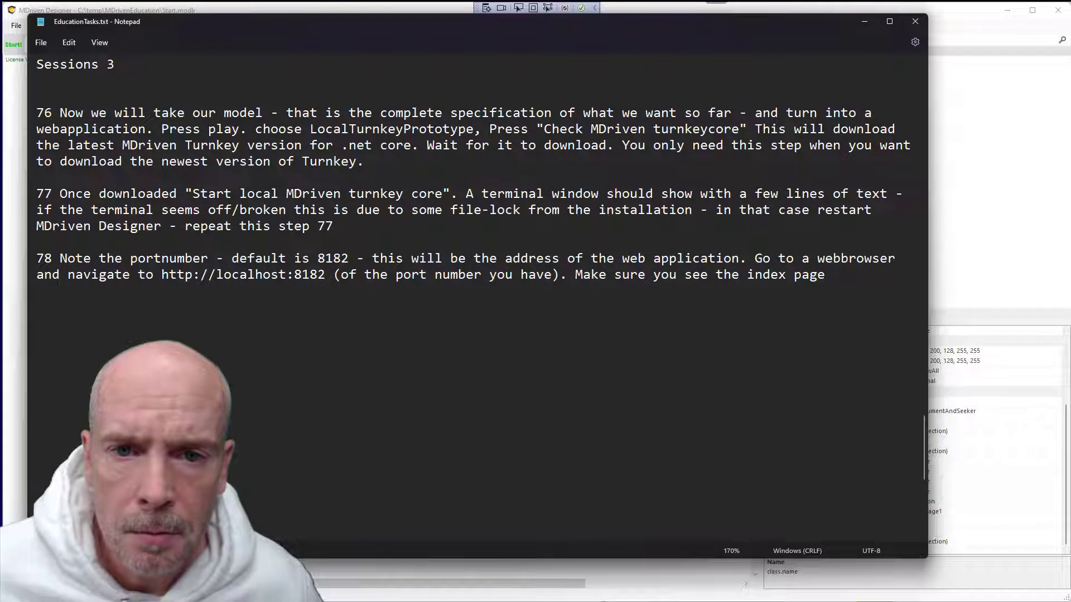
left_click_drag(544, 130, 607, 146)
key("alt+Tab")
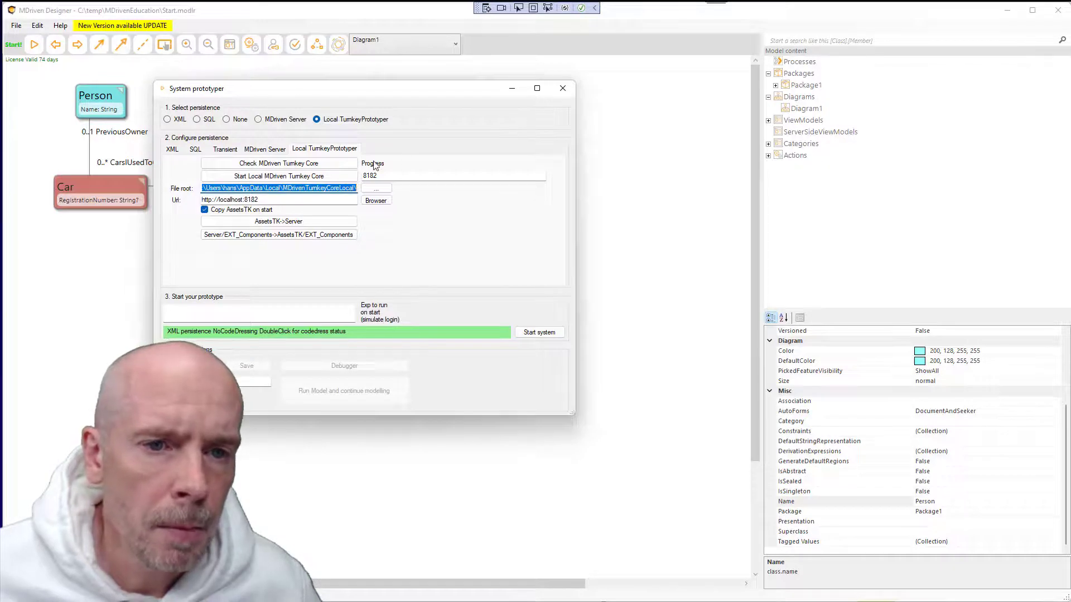
left_click(276, 167)
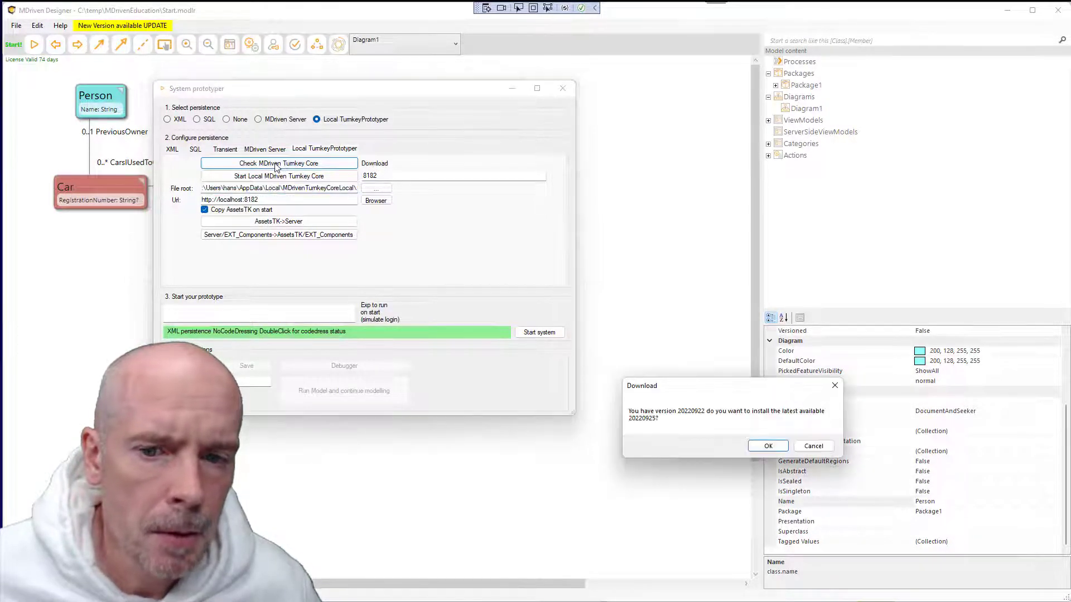
left_click_drag(723, 384, 535, 284)
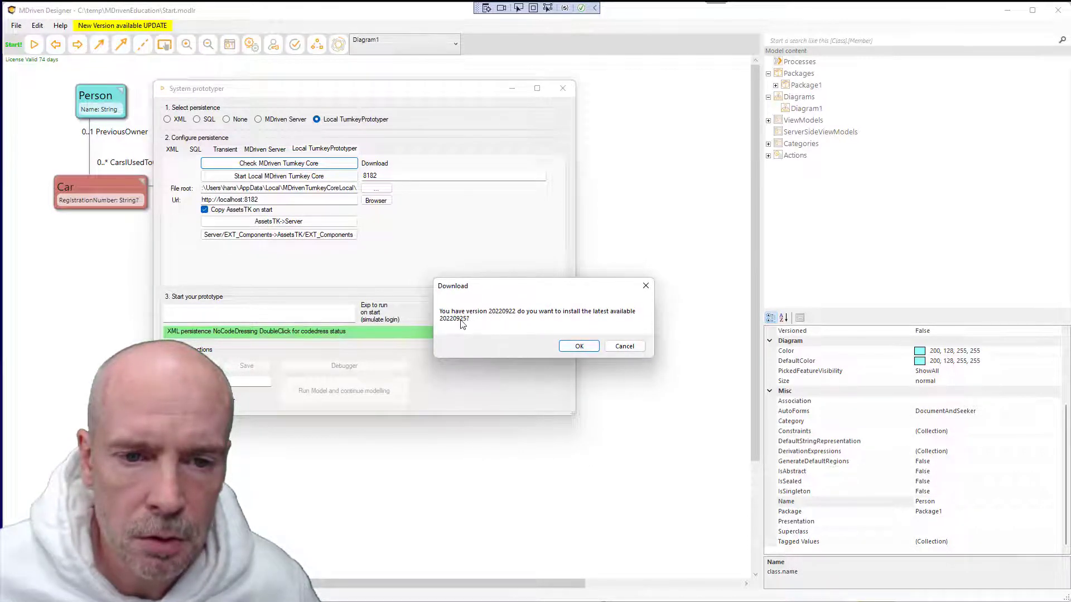
left_click(581, 348)
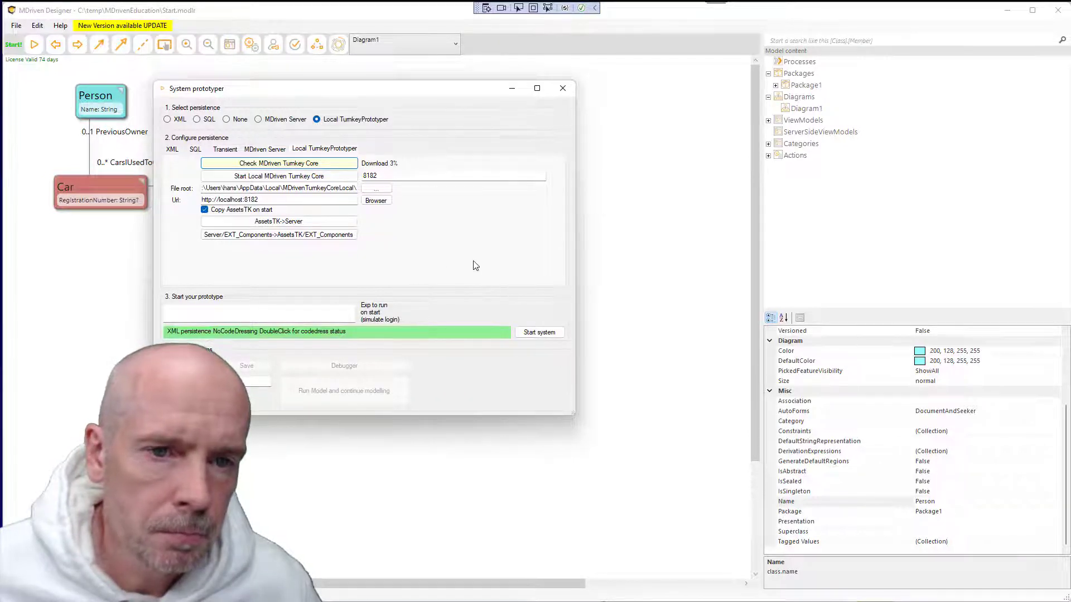
Switch back to EducationTasks.txt and highlight the sentence in task 76 on when the Turnkey download is needed.
key("super+Tab")
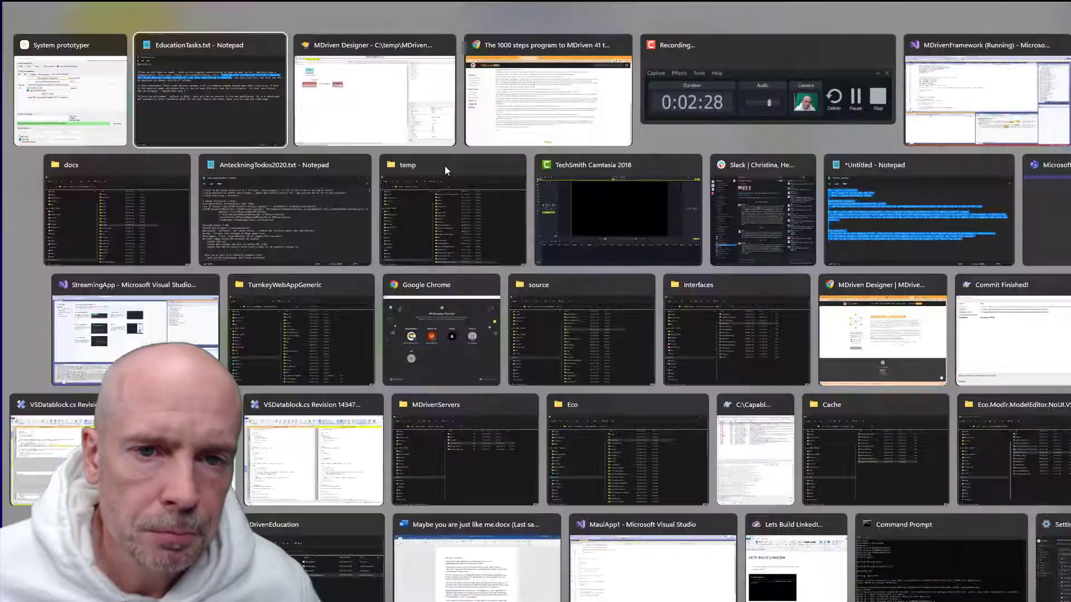
key("Left")
key("Right")
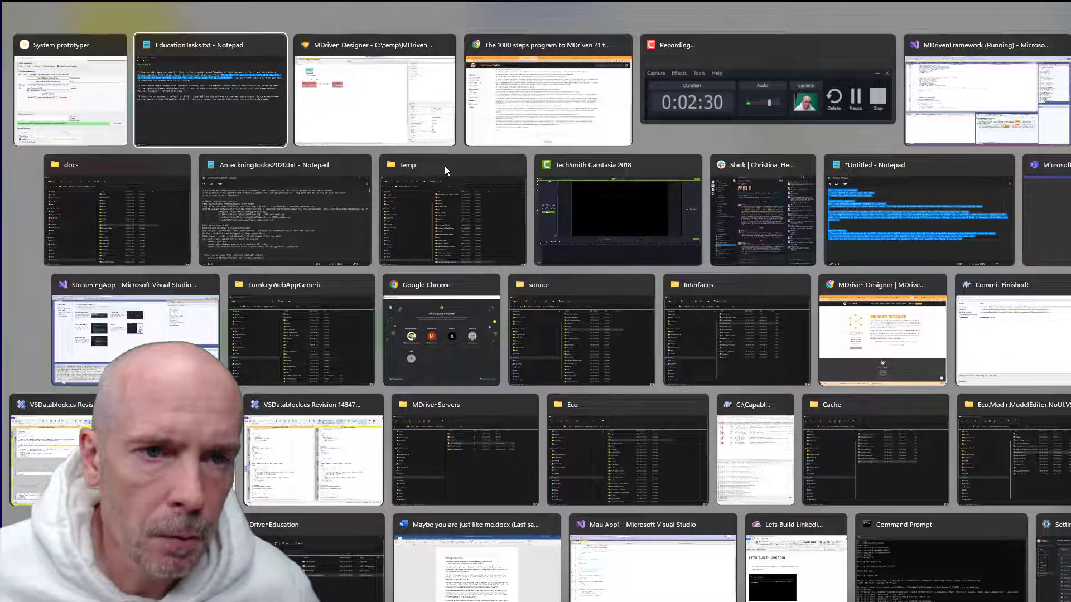
key("Return")
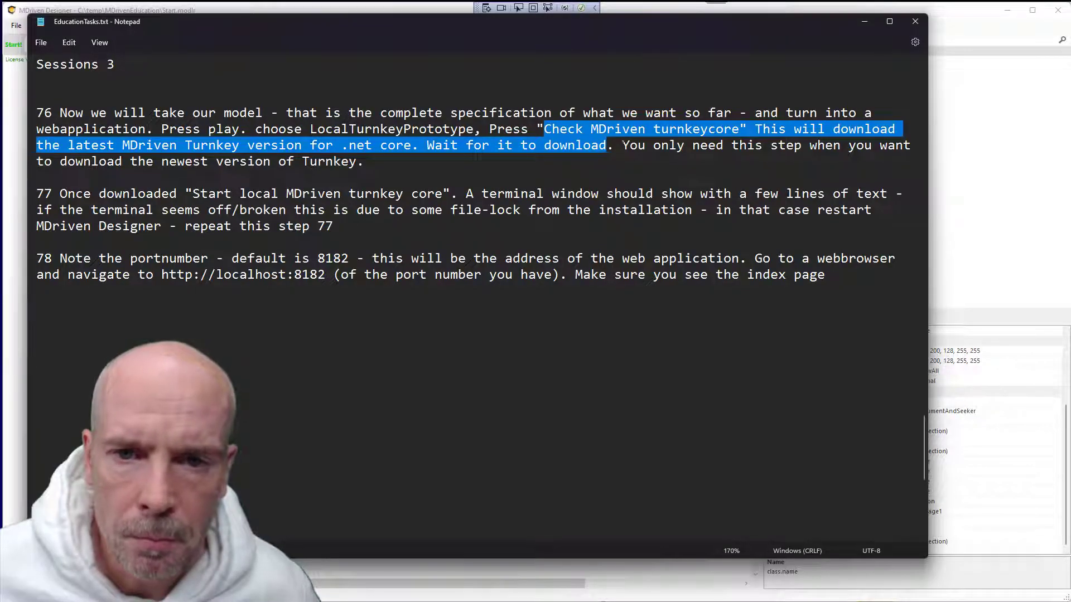
left_click_drag(623, 145, 564, 156)
left_click_drag(365, 161, 359, 163)
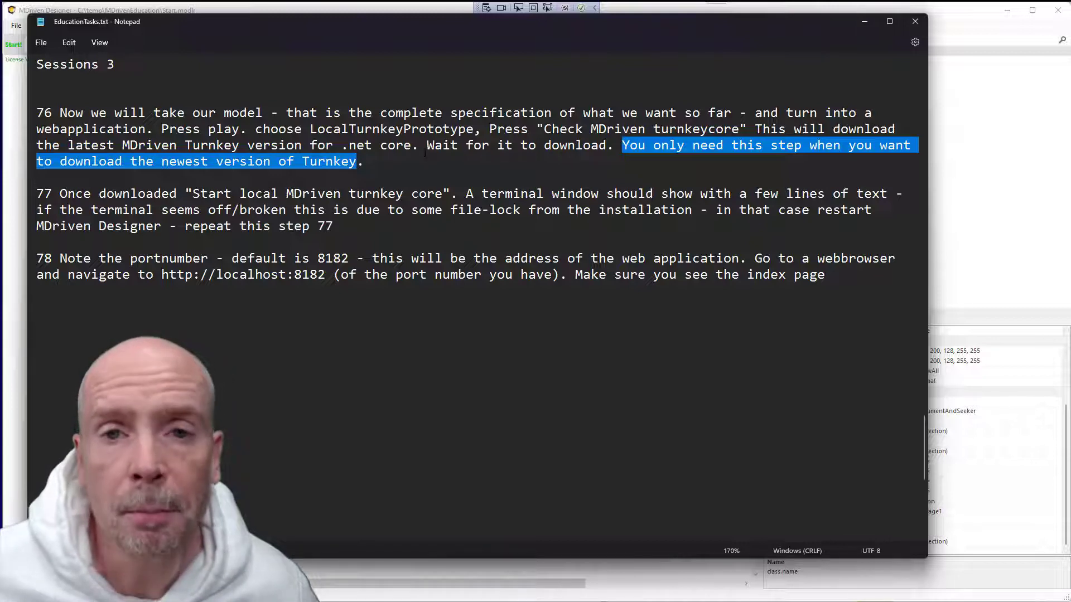
Review the terminal window note in task 77, and start the local MDriven Turnkey Core from the system prototyper.
key("alt+Tab")
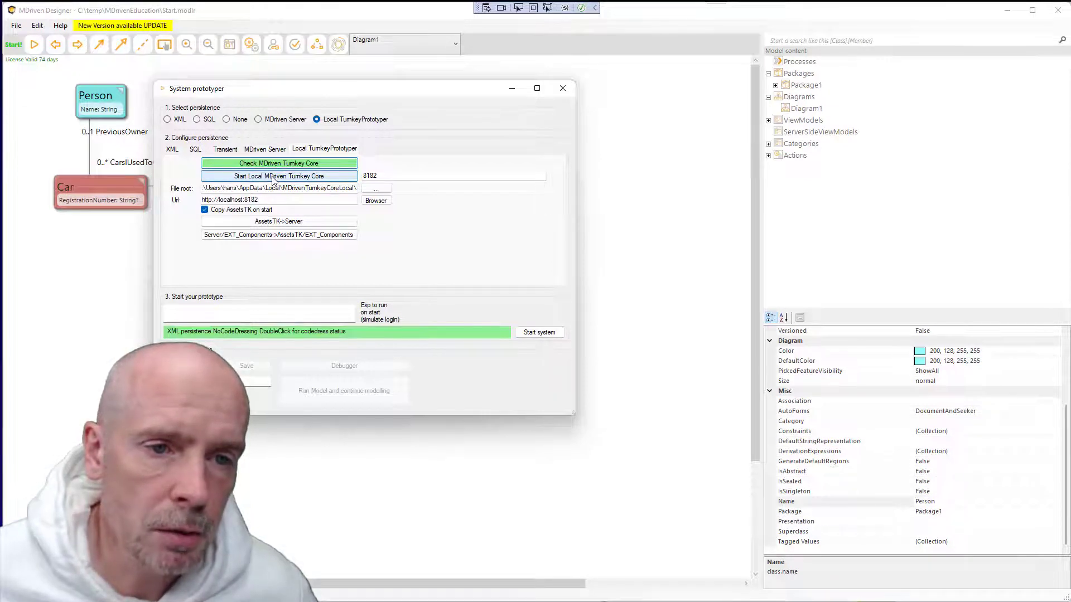
key("alt+Tab")
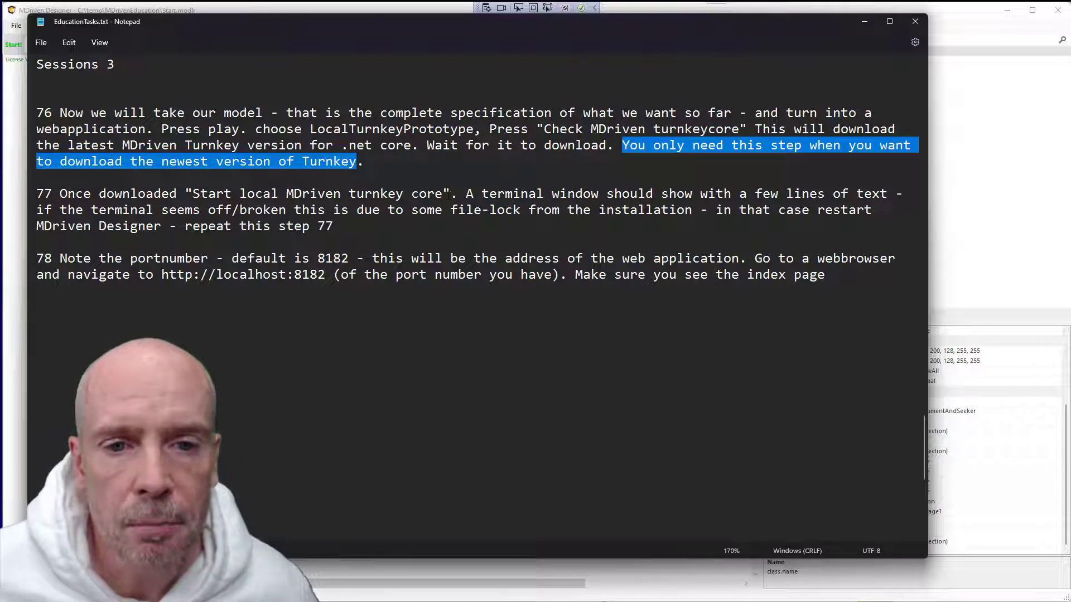
left_click_drag(458, 194, 607, 194)
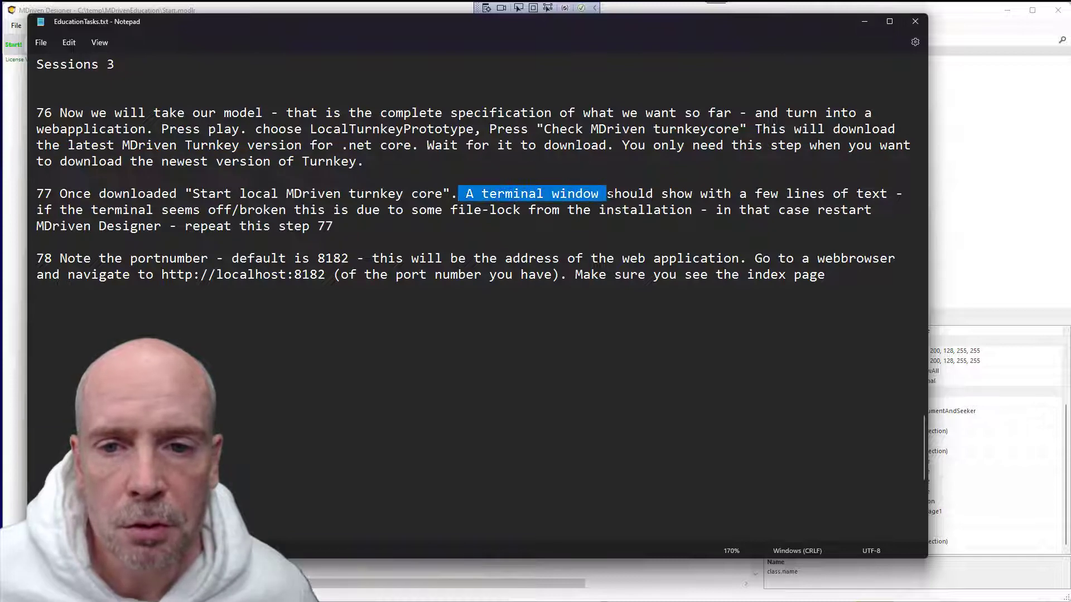
key("alt+Tab")
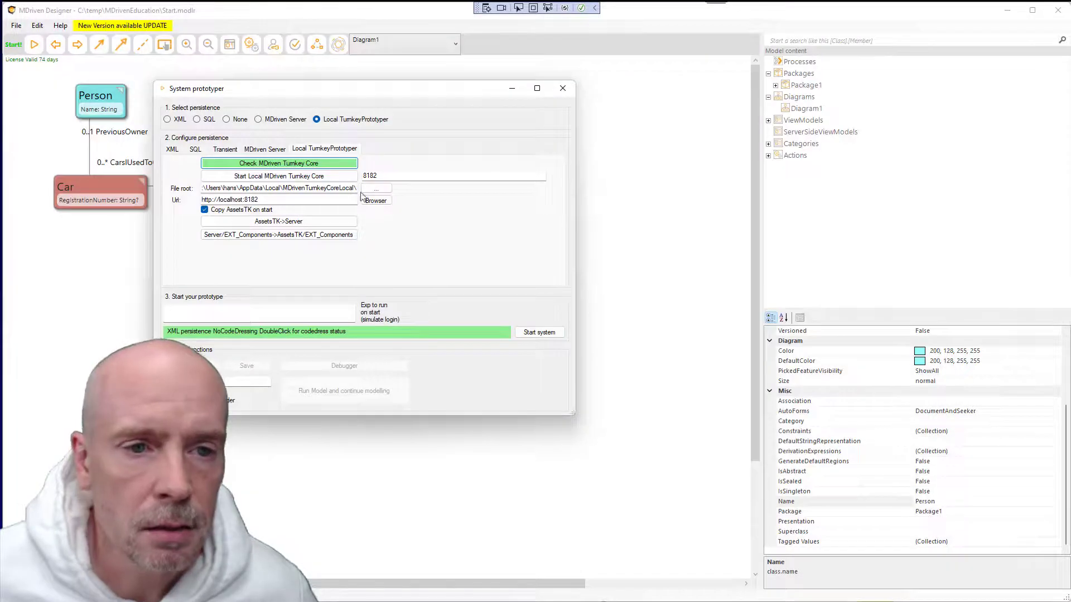
left_click(291, 176)
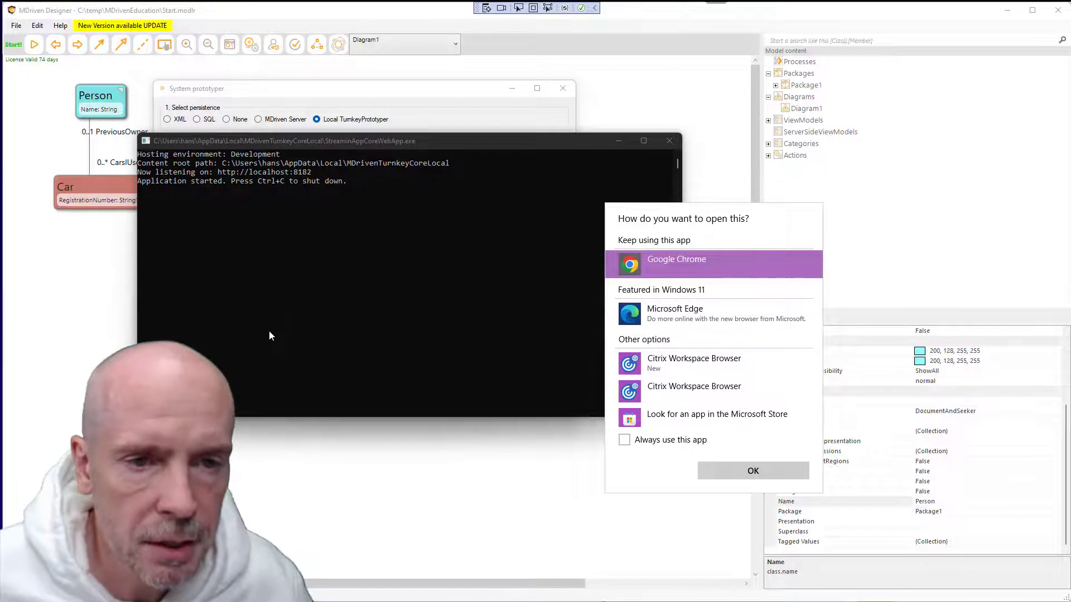
Dismiss the browser chooser, return to EducationTasks.txt and highlight "repeat this step 77" in task 77.
key("super+Tab")
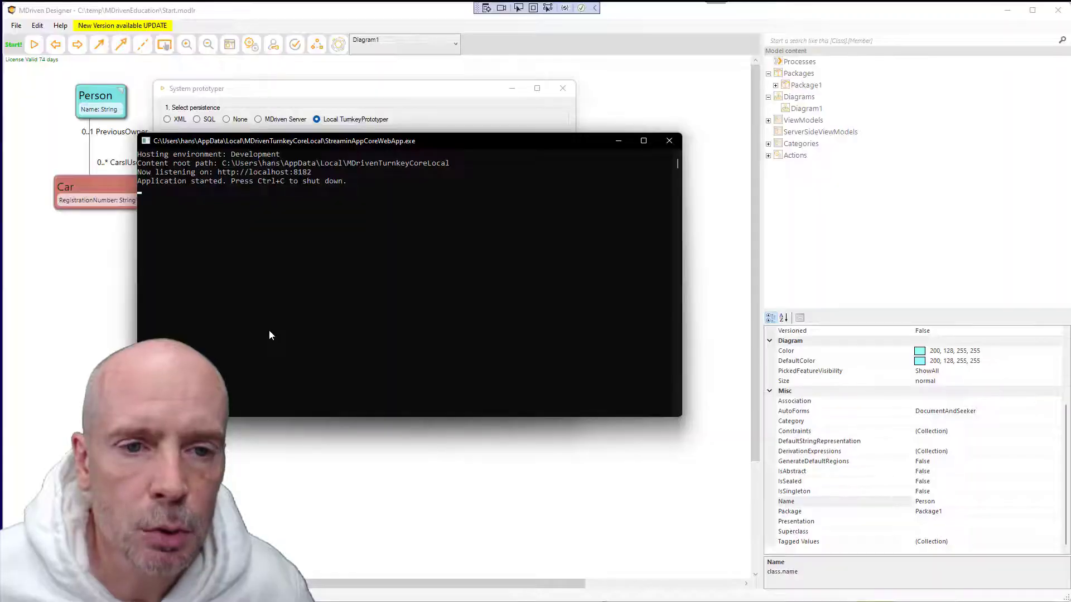
key("alt+Tab")
key("alt+Tab")
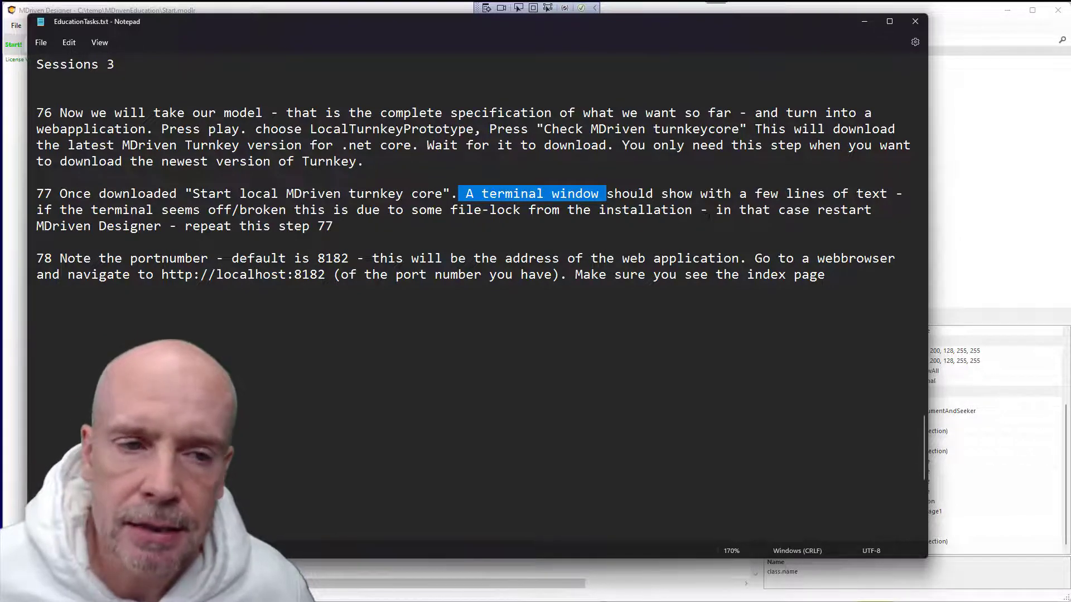
left_click_drag(178, 225, 333, 226)
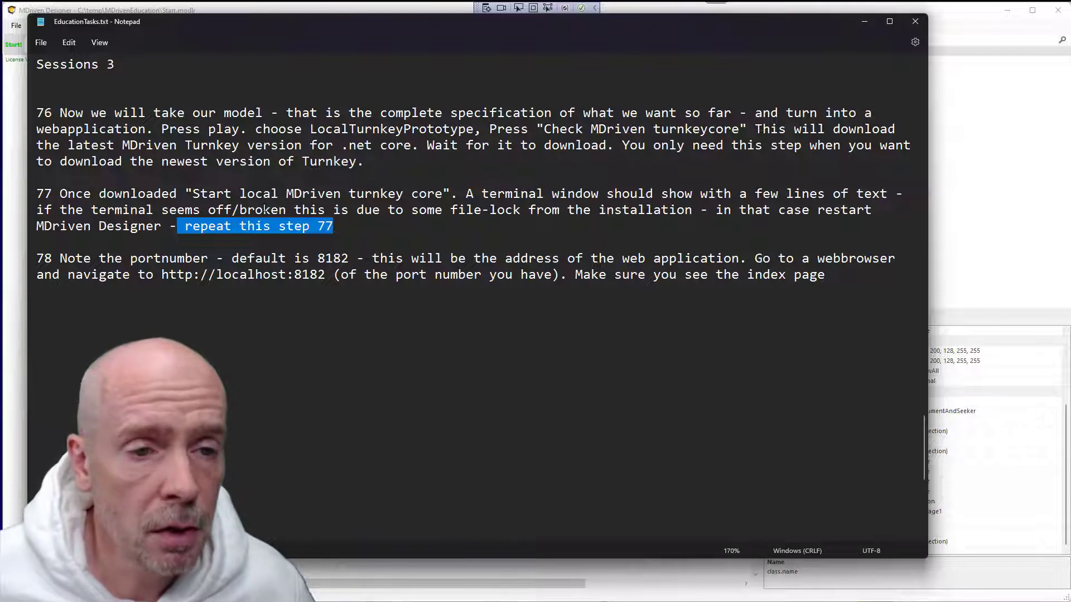
scroll(262, 222, "down", 3)
scroll(263, 222, "up", 2)
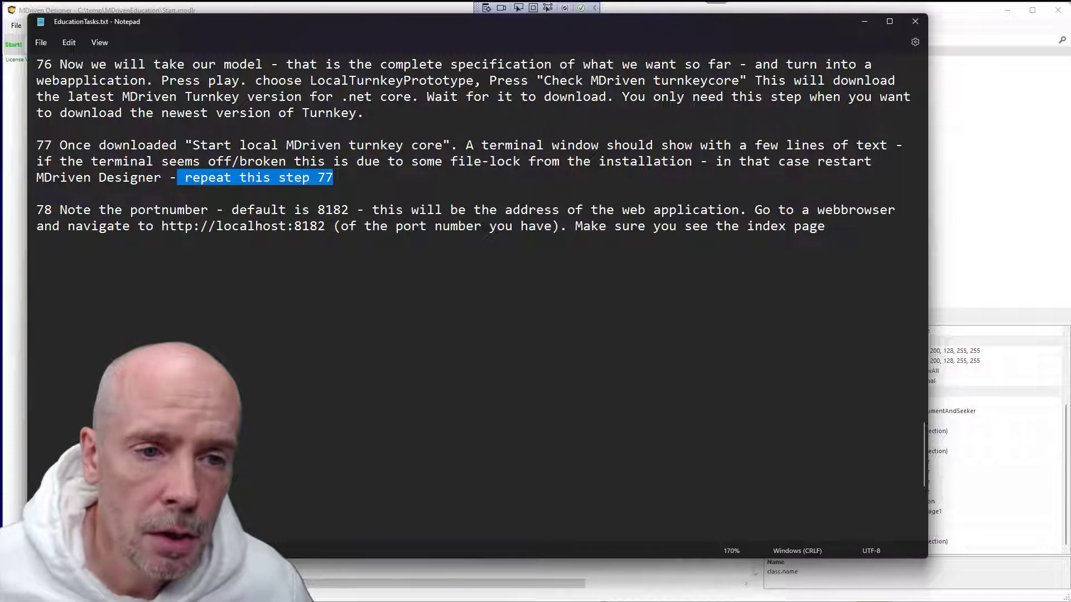
left_click_drag(161, 225, 325, 227)
key("ctrl+c")
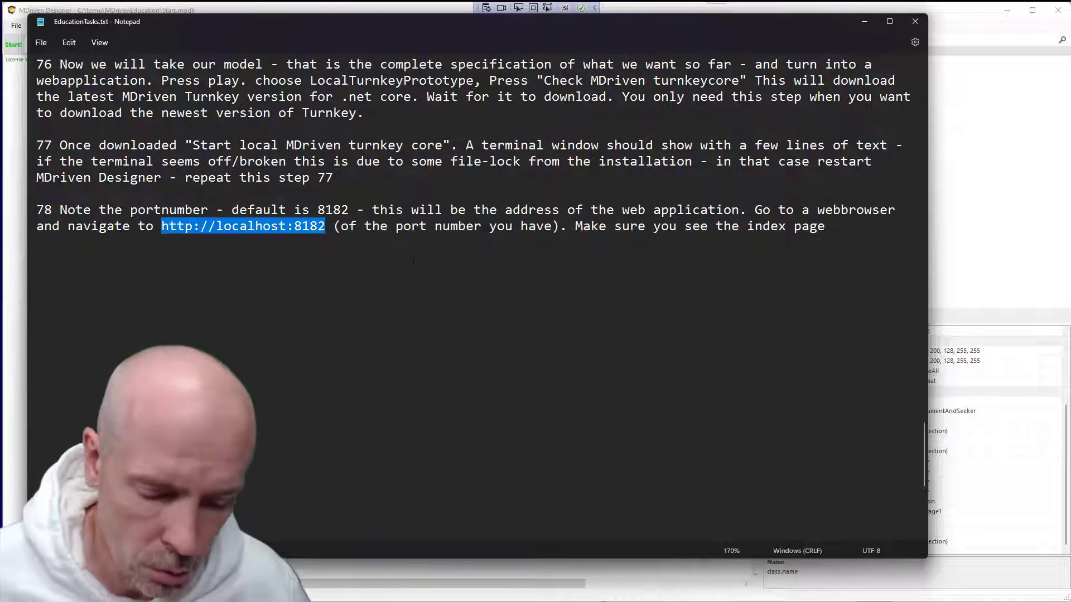
key("alt+Tab")
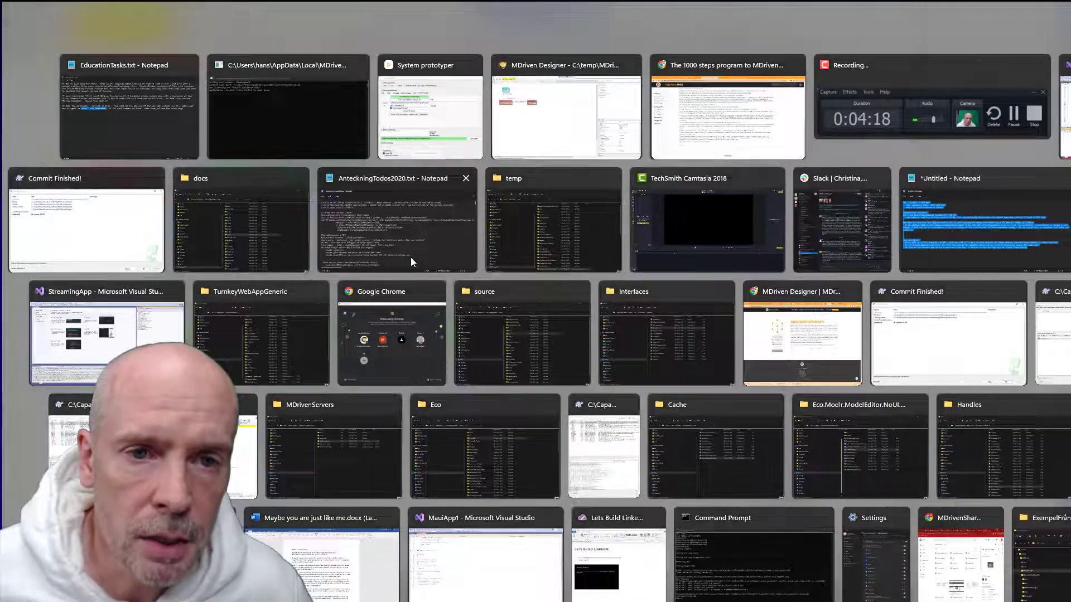
key("alt+Tab")
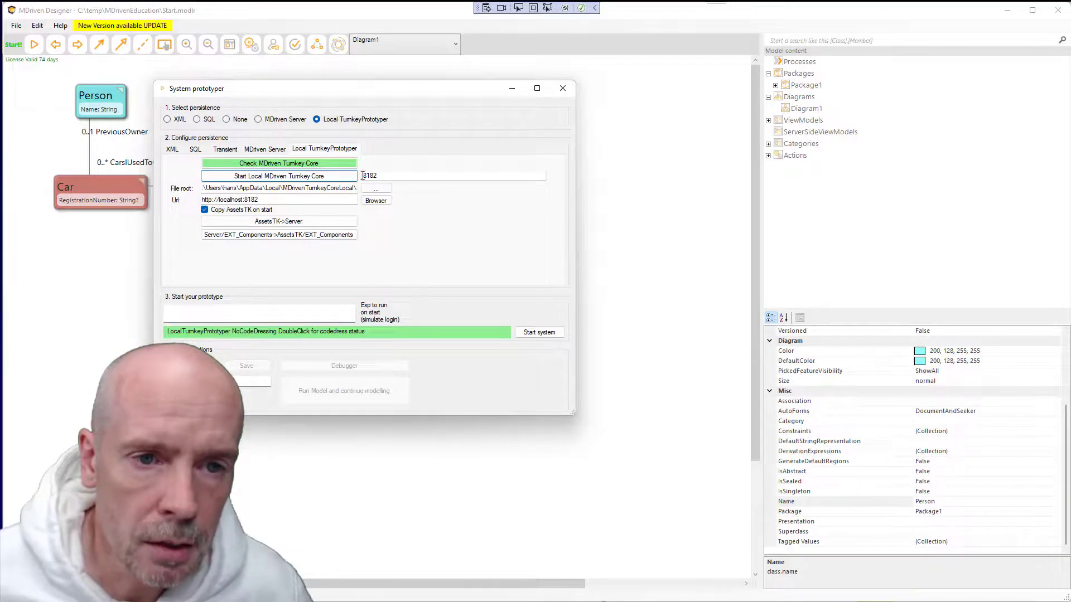
key("alt+Tab")
key("alt+Tab")
key("alt+Tab")
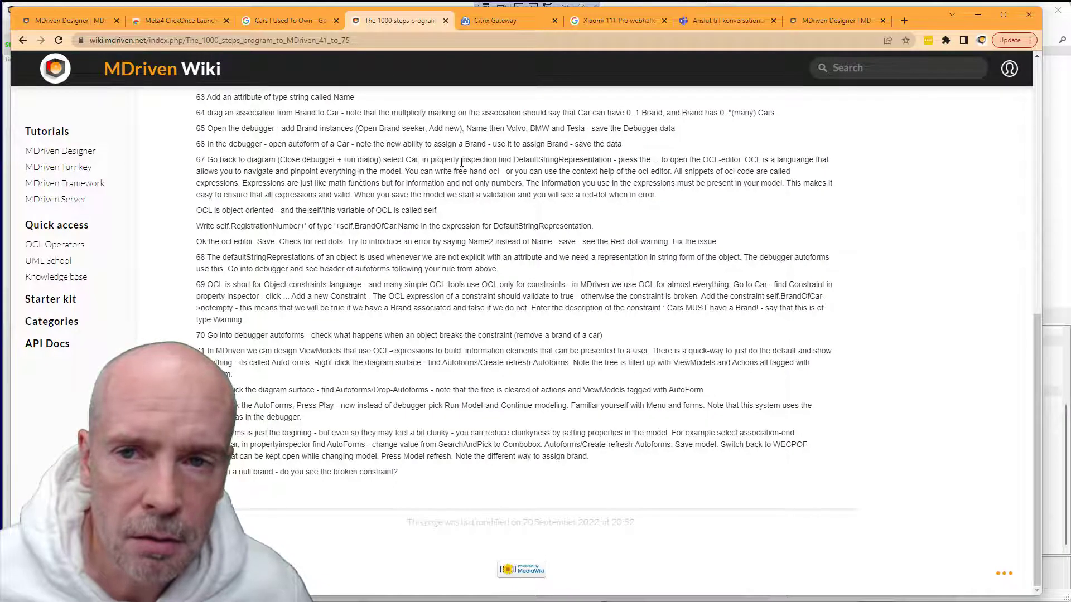
left_click(904, 22)
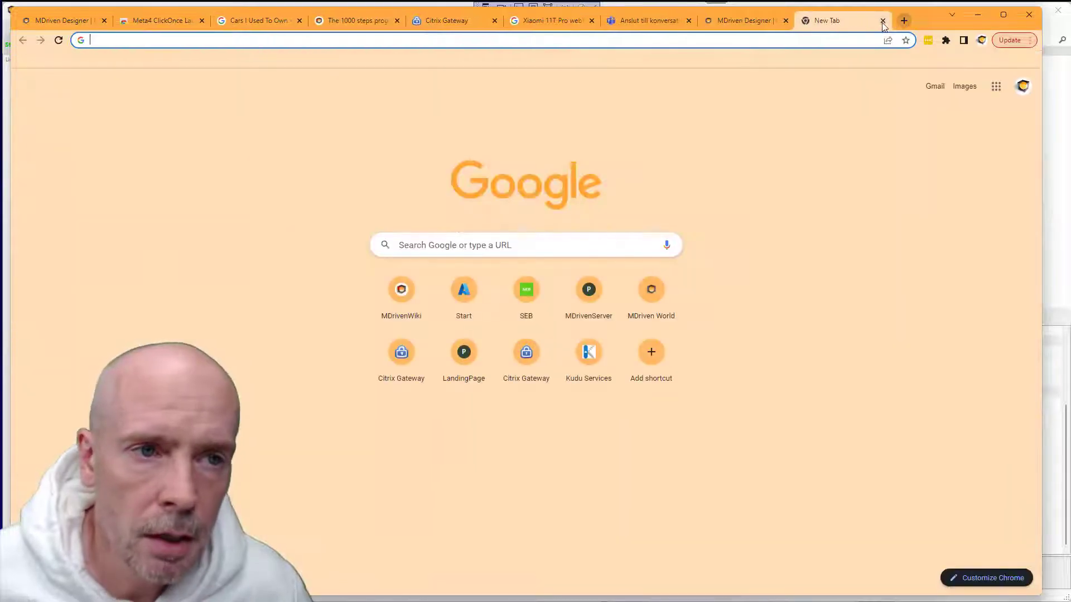
key("ctrl+v")
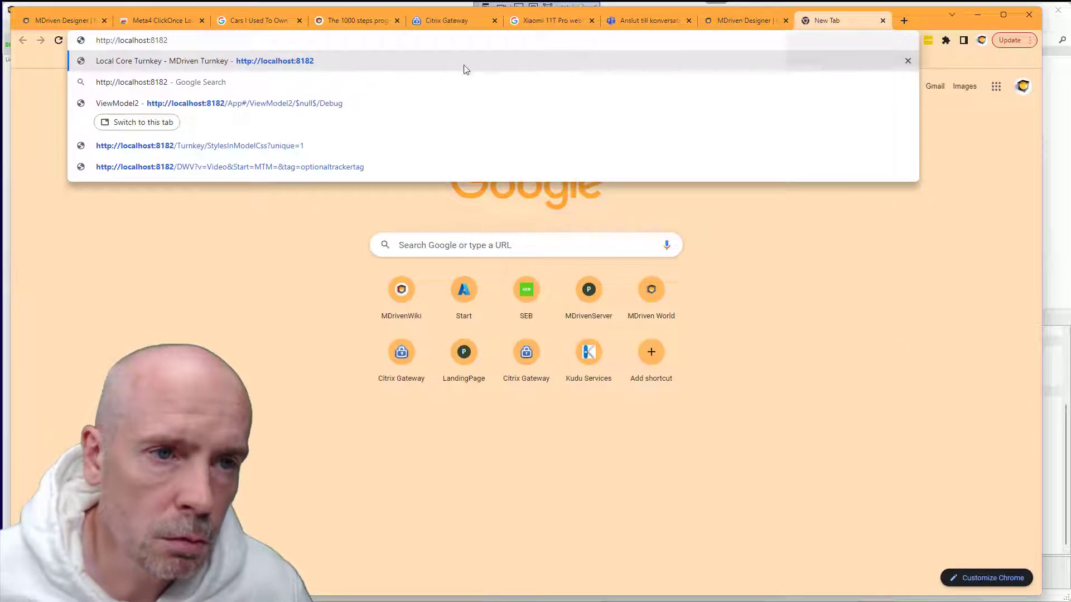
left_click(369, 52)
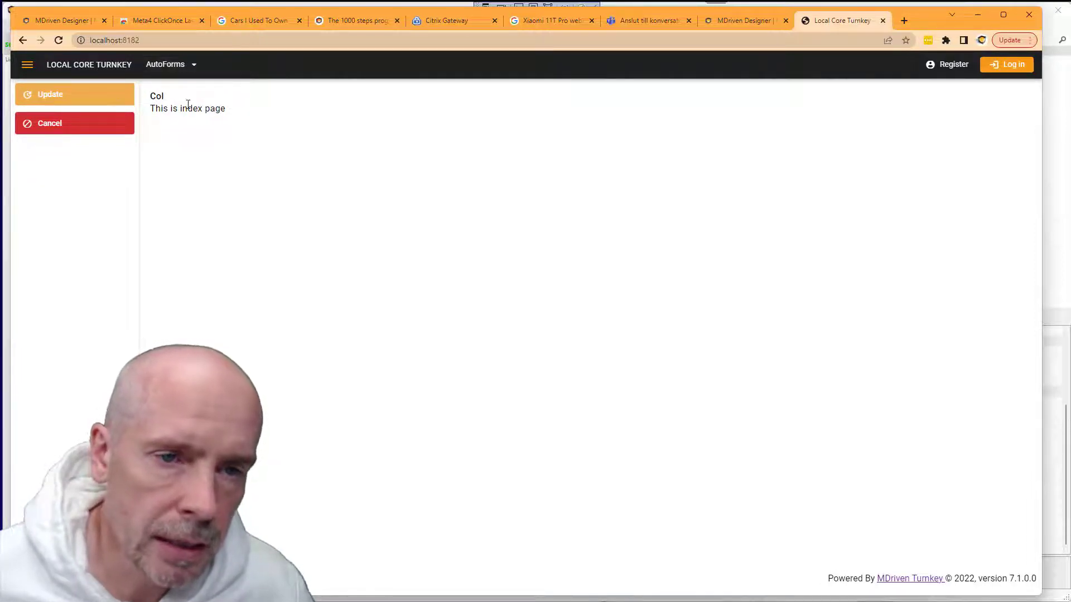
Switch back to the System prototyper and close it to return to the model diagram.
key("alt+Tab")
key("Tab")
key("Tab")
key("Tab")
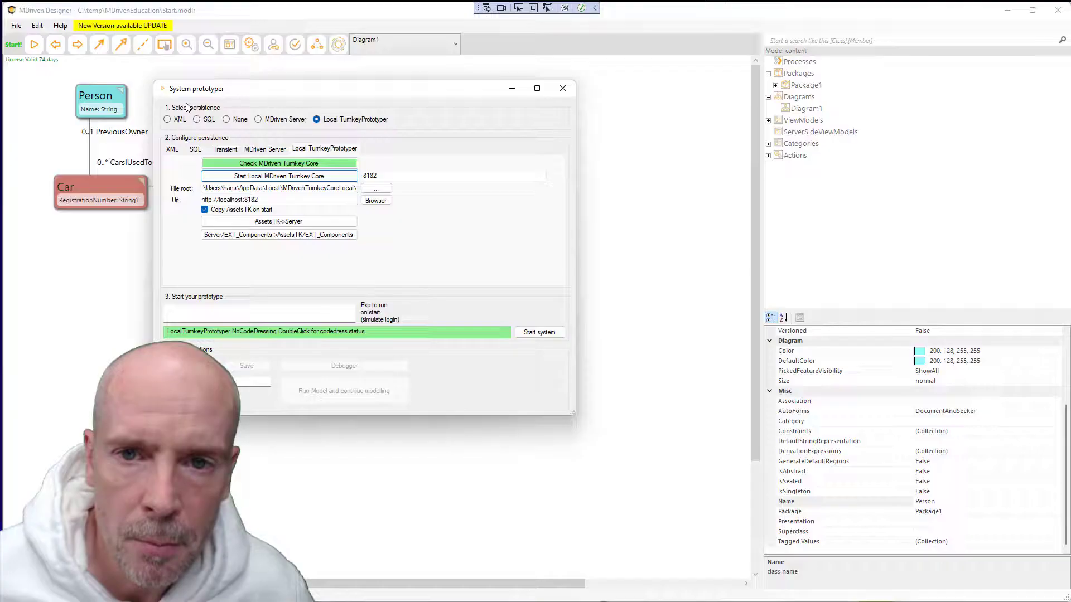
left_click_drag(430, 89, 404, 91)
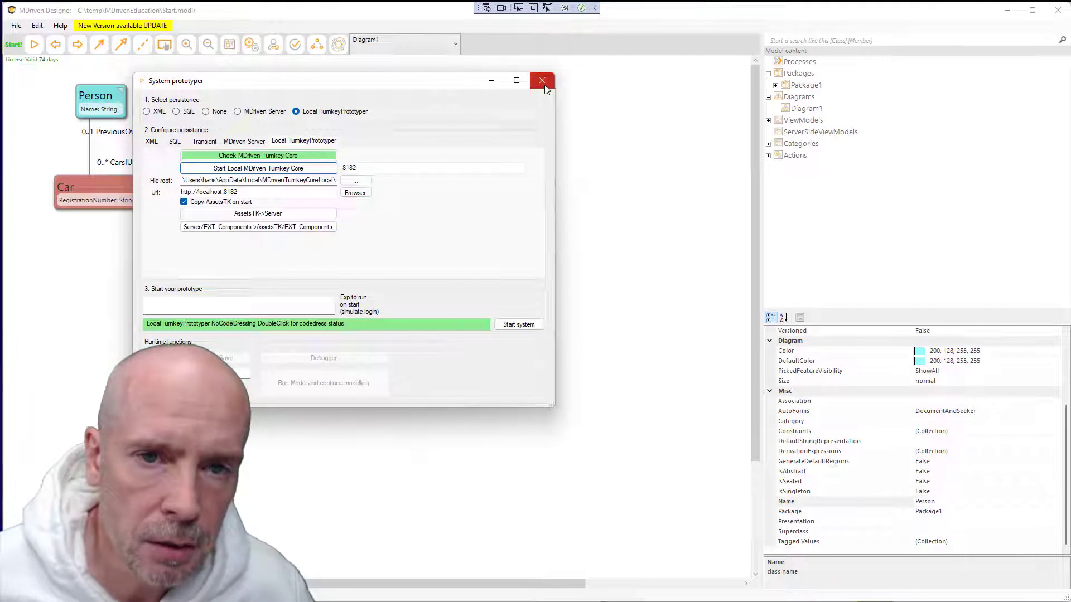
left_click(594, 103)
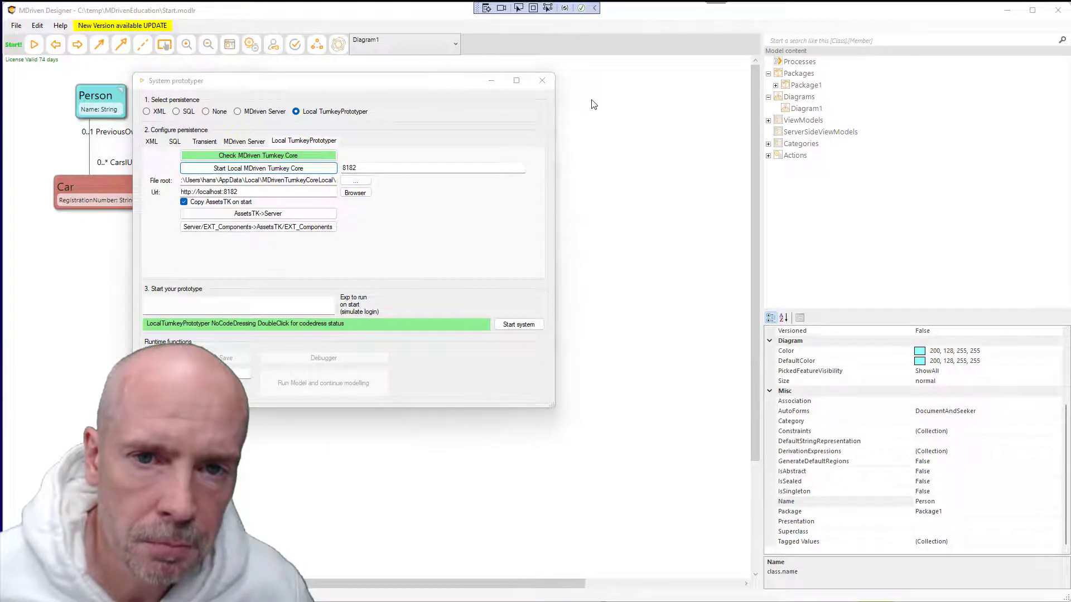
left_click(541, 81)
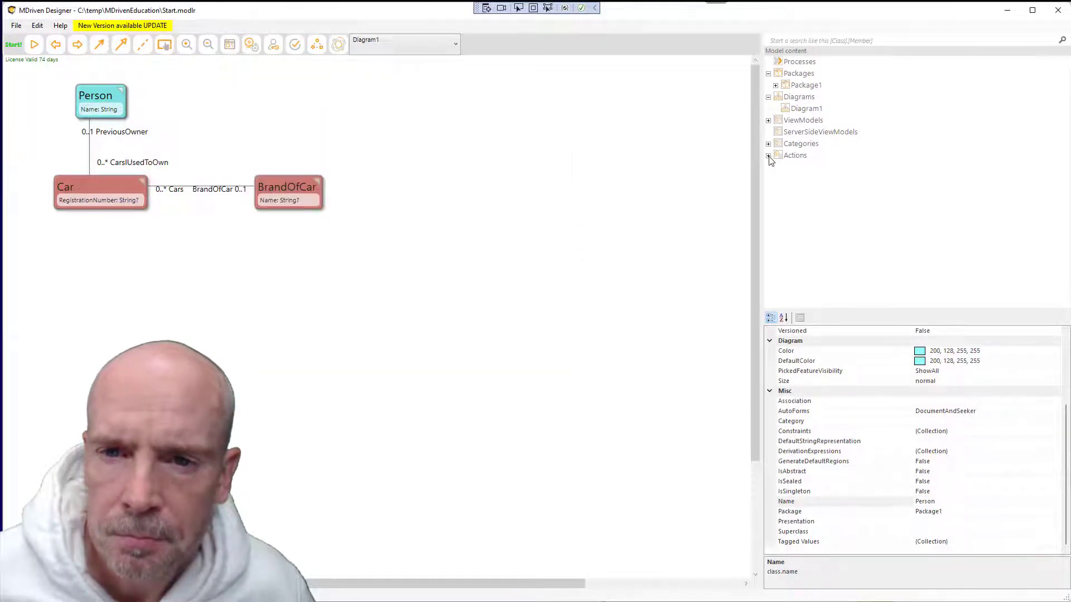
Open the Index ViewModel, inspect its Col column expression, and compare it with the index page in the browser.
left_click(767, 121)
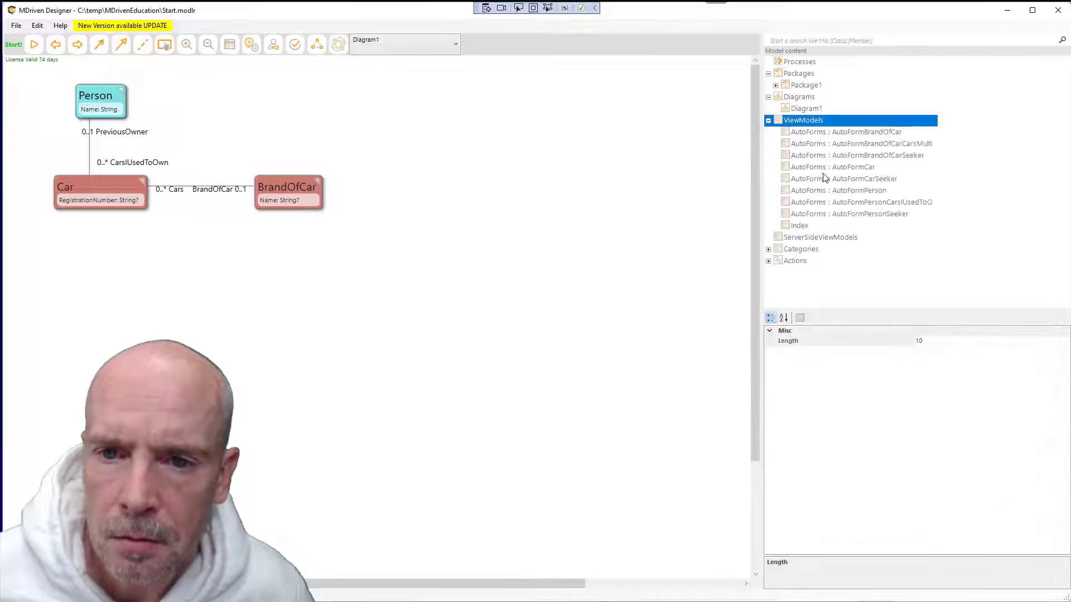
double_click(799, 225)
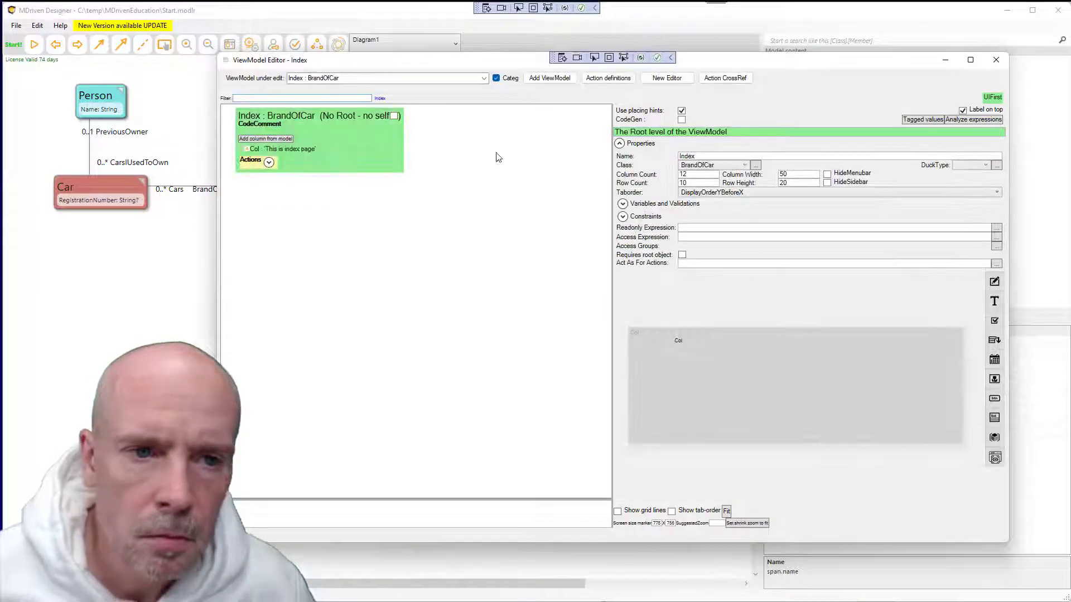
left_click(282, 149)
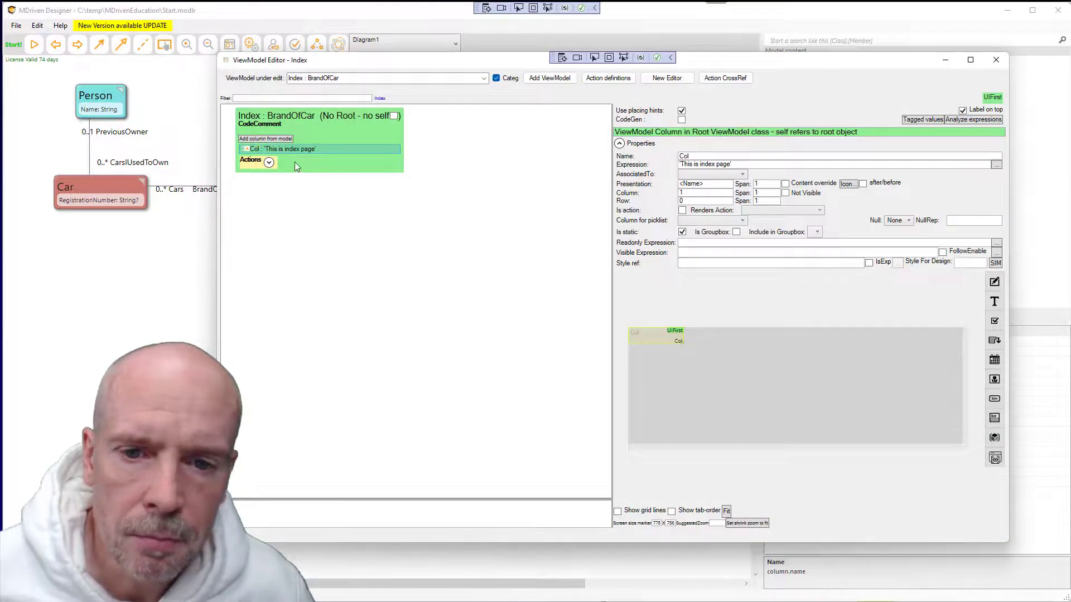
key("super+Tab")
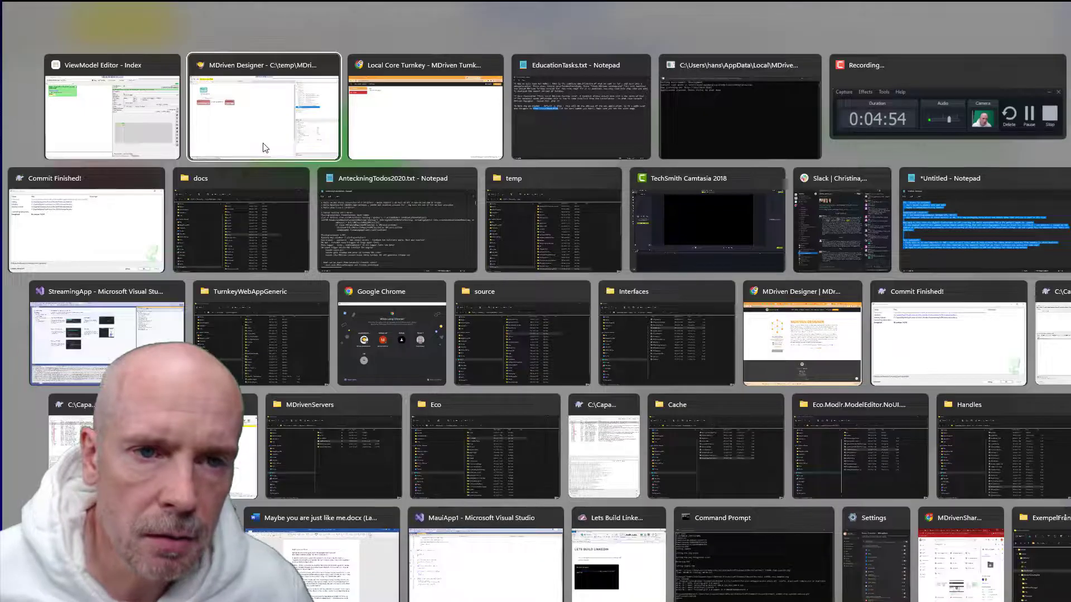
key("alt+Tab")
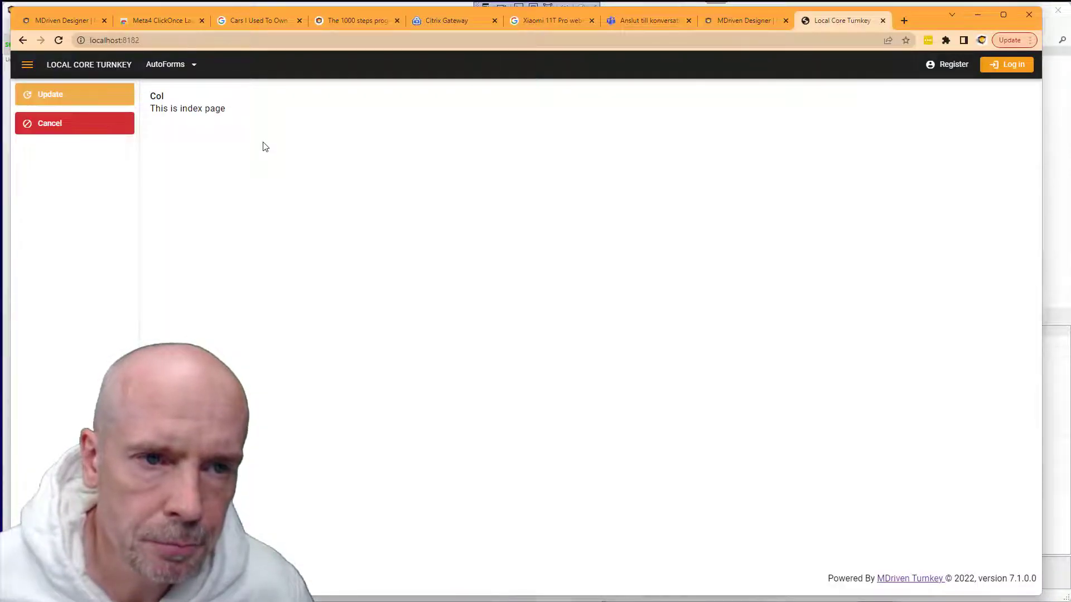
Return to EducationTasks.txt and read tasks 79 and 80.
key("alt+Tab")
key("alt+Tab")
key("alt+Tab")
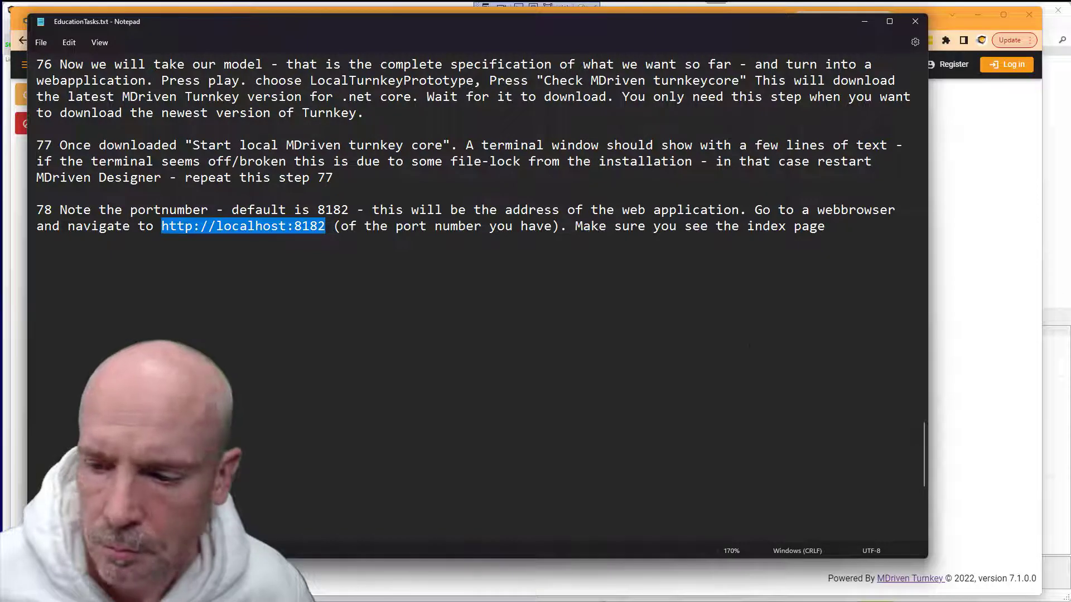
scroll(474, 279, "down", 4)
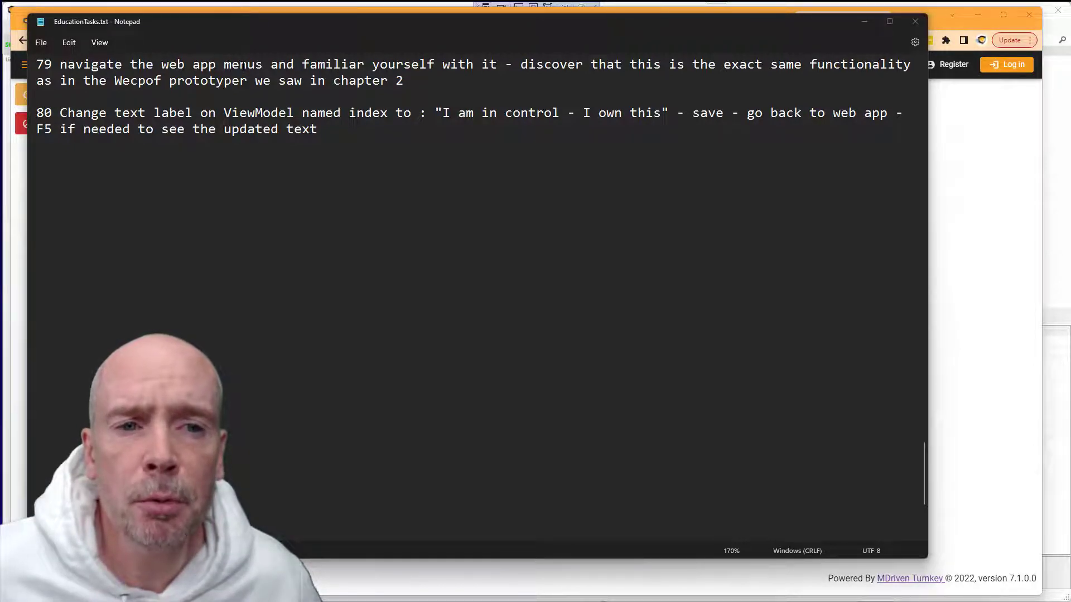
In the web app, list all persons with the Auto Form Person Seeker and show the first person in the results.
key("alt+Tab")
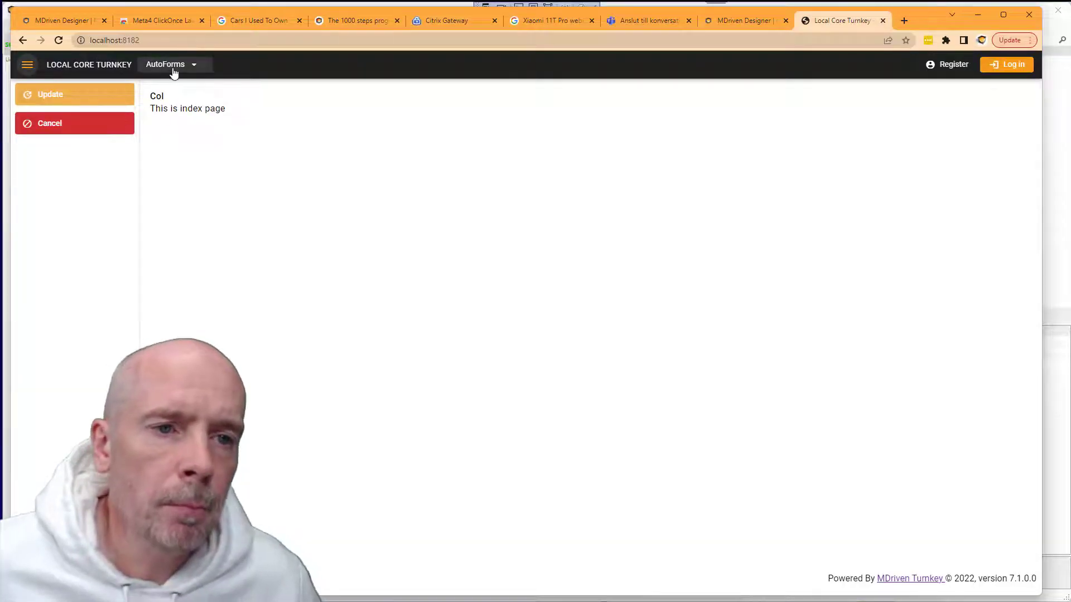
left_click(173, 67)
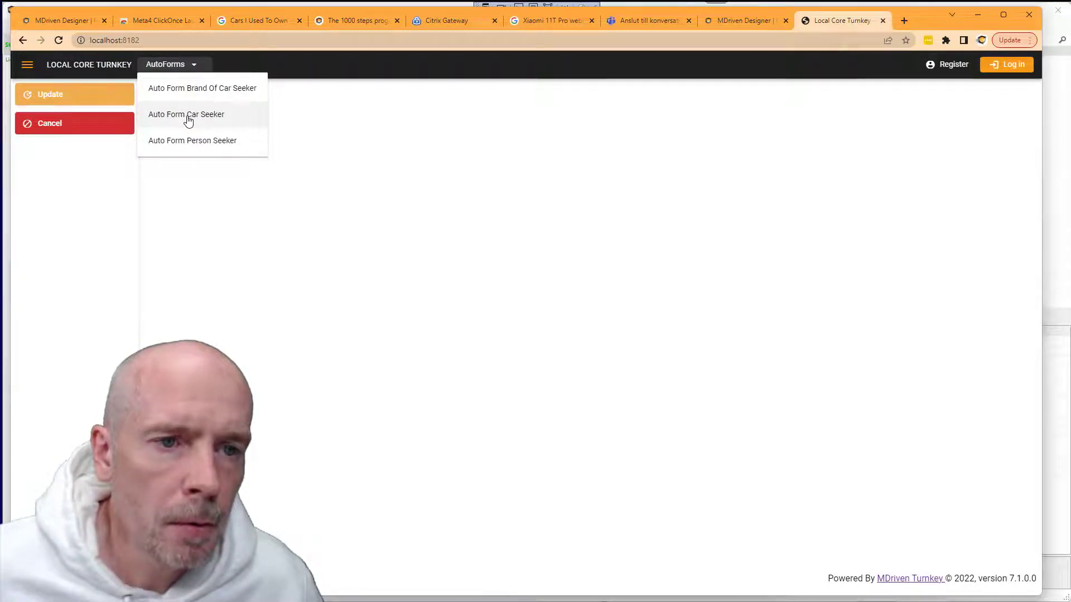
left_click(187, 143)
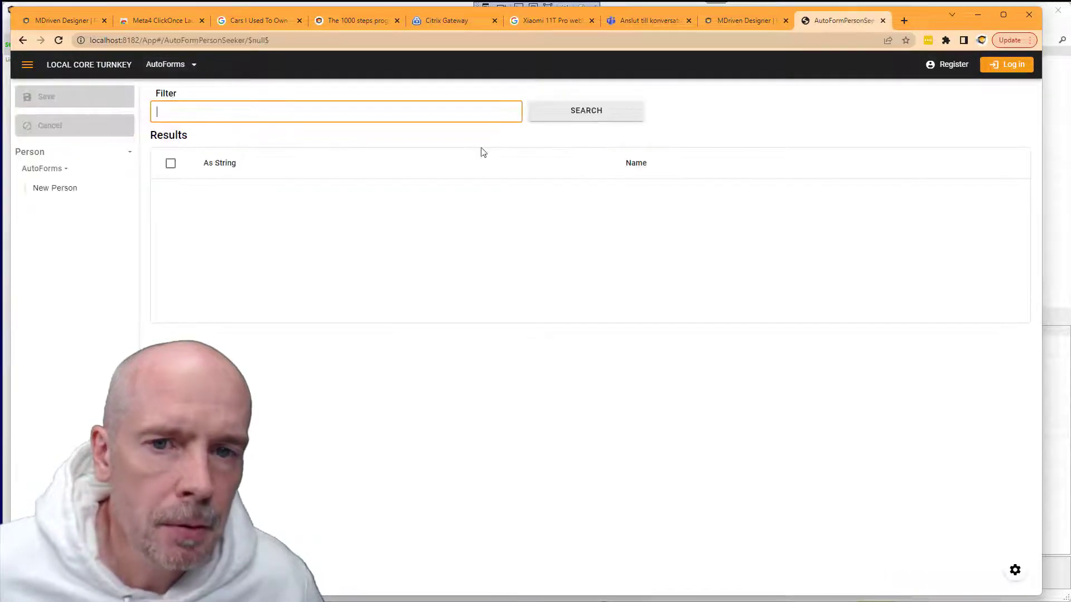
left_click(569, 112)
left_click(271, 202)
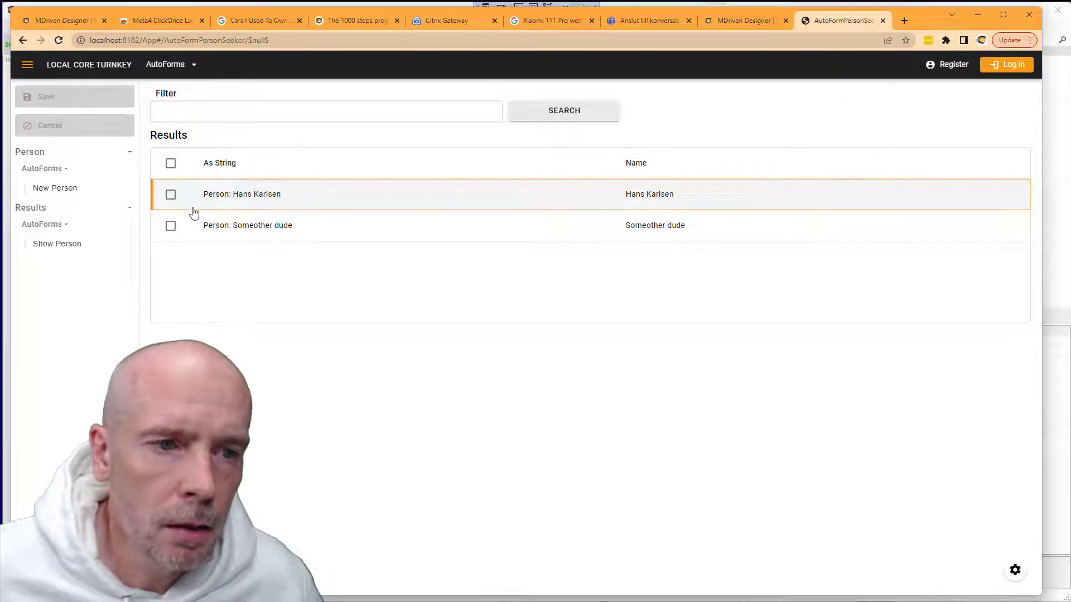
left_click(73, 249)
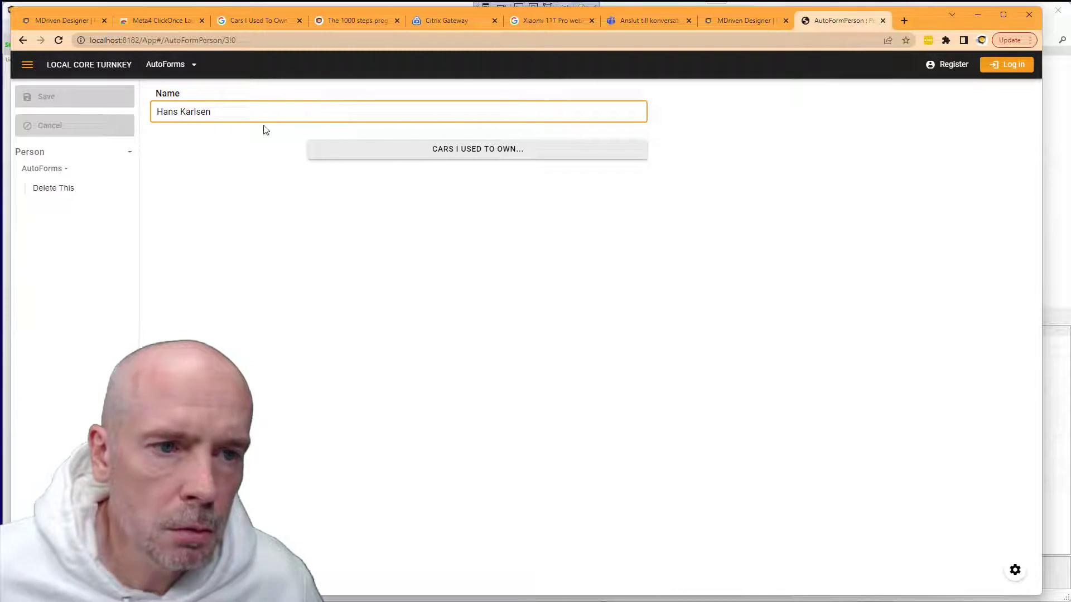
Open the person's list of cars they used to own and show the details of OldCar2.
left_click(464, 157)
left_click(259, 217)
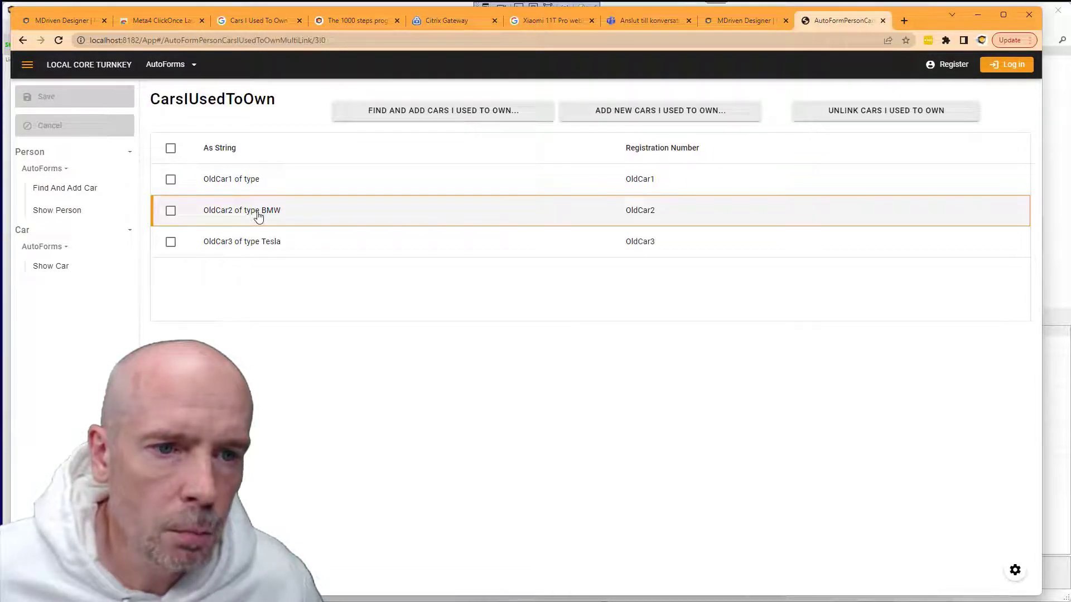
left_click(64, 268)
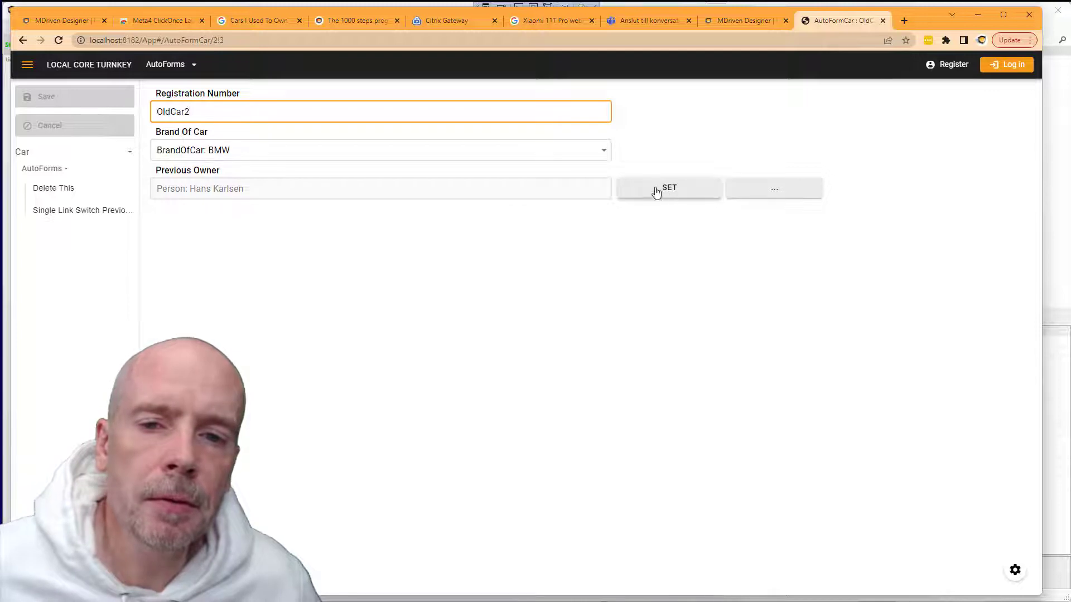
Set the brand of OldCar2 to Tesla, and change it again to Volvo.
left_click(237, 154)
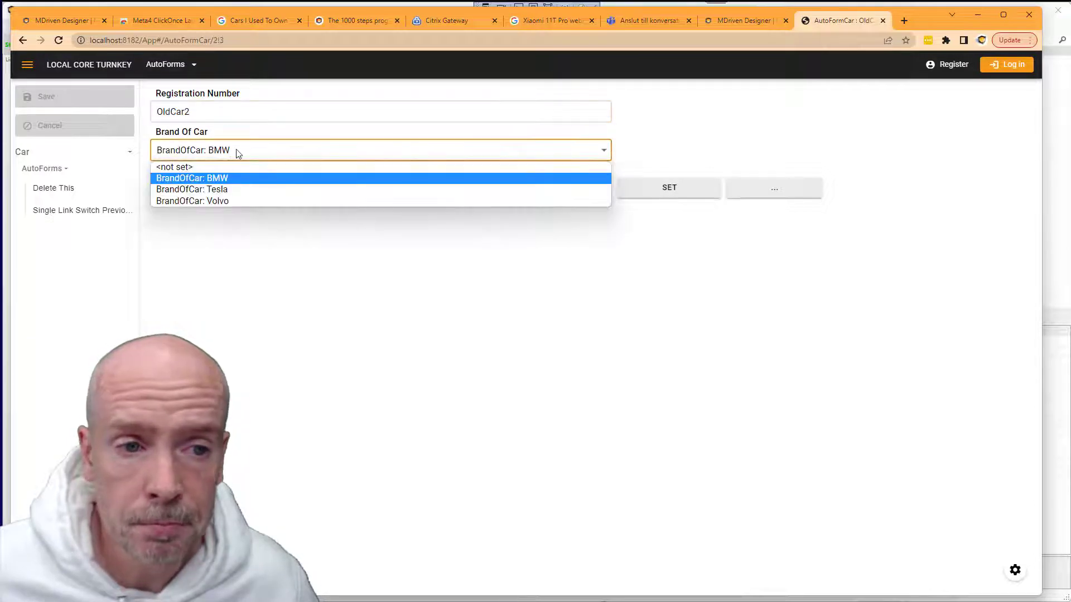
left_click(233, 191)
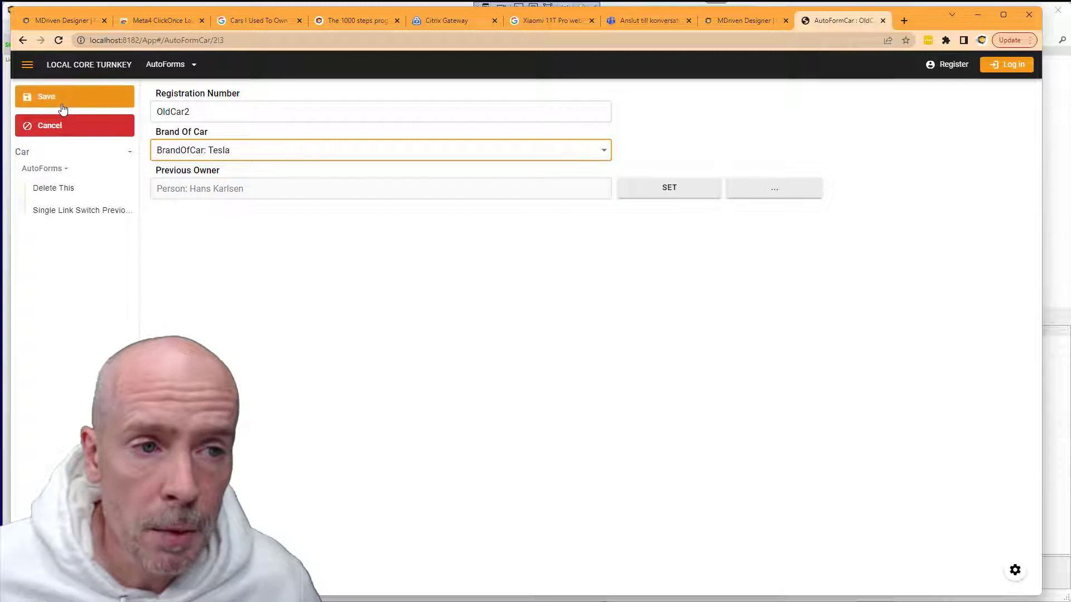
left_click(233, 151)
left_click(226, 201)
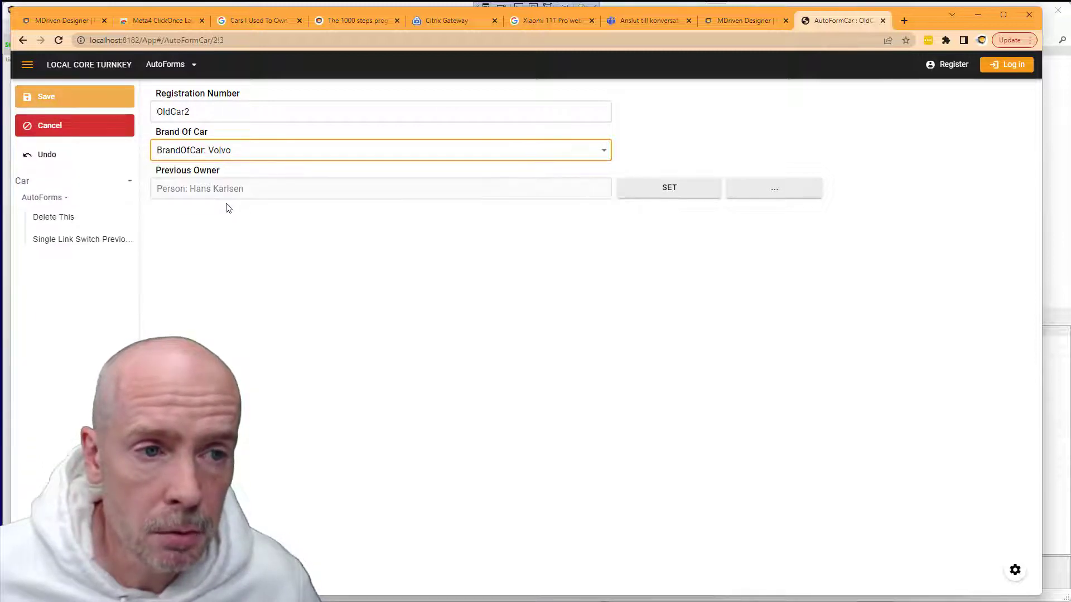
Undo the last brand change on OldCar2 and discard the remaining unsaved changes.
left_click(52, 156)
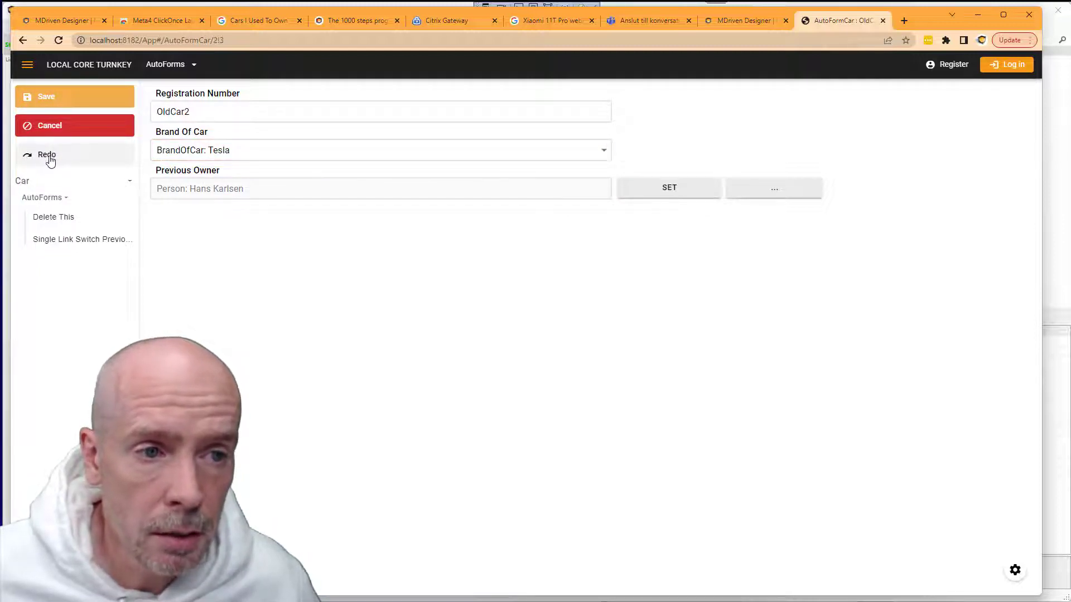
left_click(25, 126)
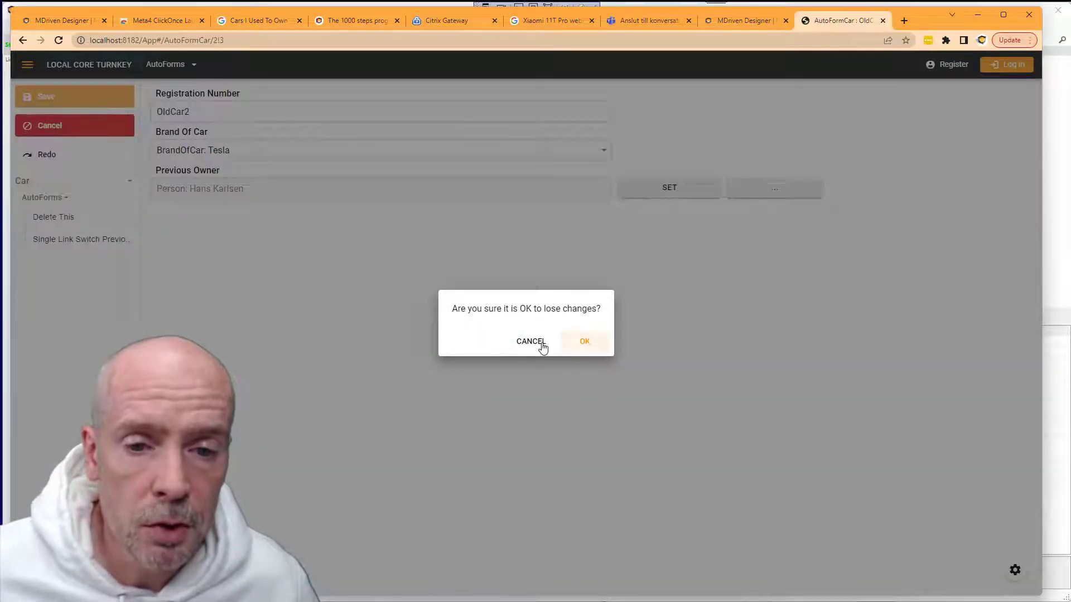
left_click(588, 347)
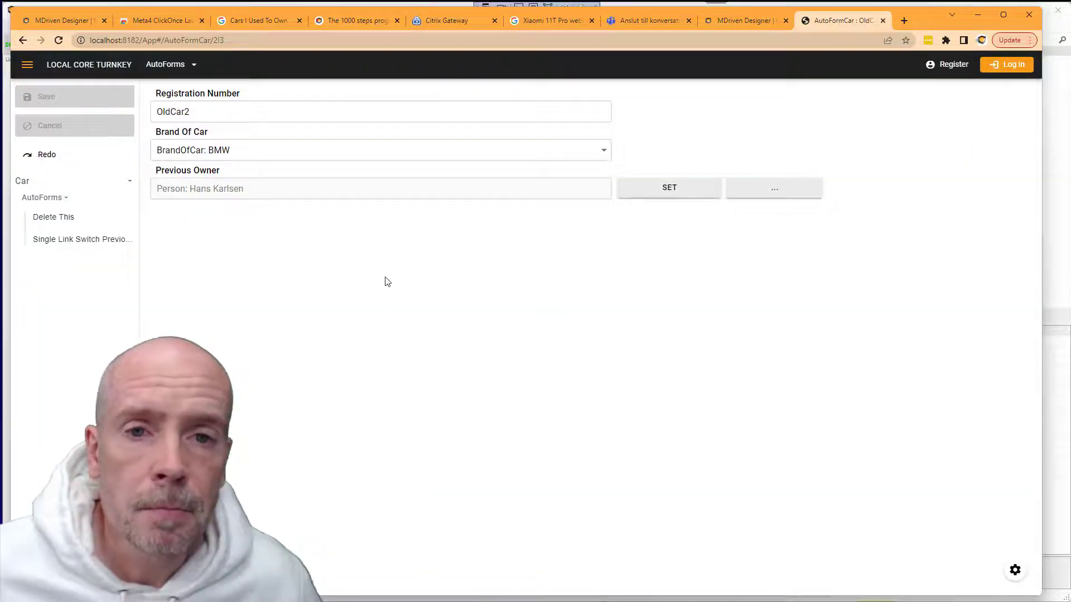
Return to EducationTasks.txt and highlight "Change text label on ViewModel named index to" in task 80.
key("alt+Tab")
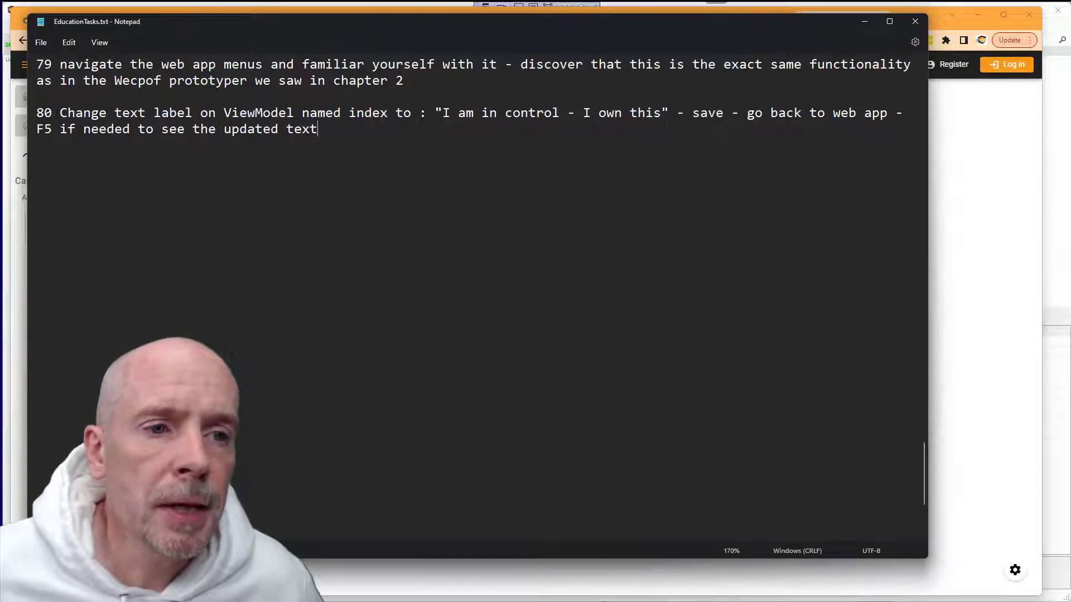
left_click_drag(60, 113, 411, 114)
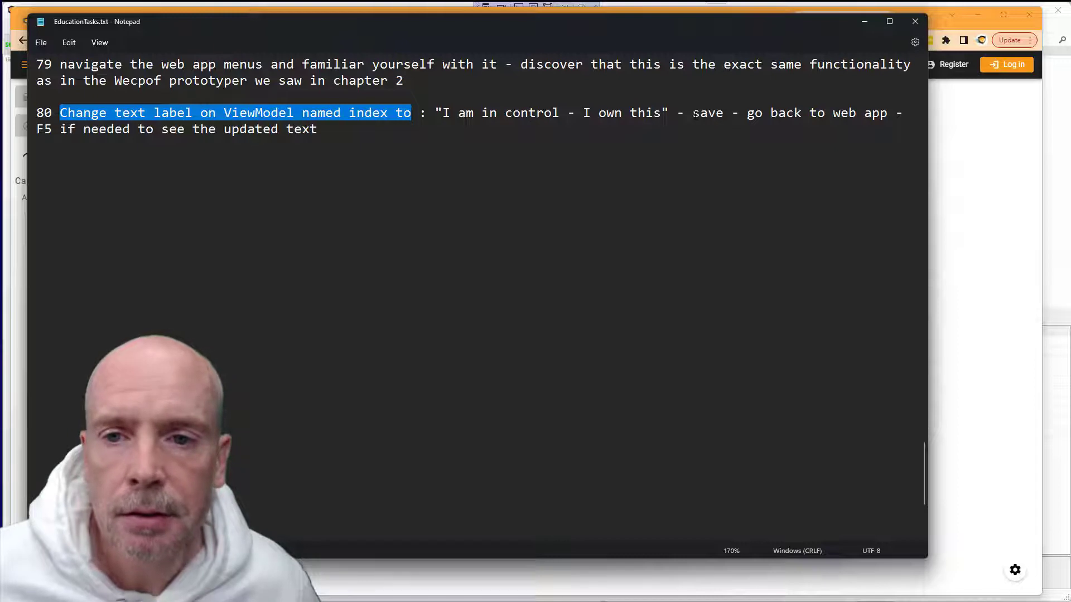
Switch to the web app, go to its index page and highlight the "This is index page" text.
key("alt+Tab")
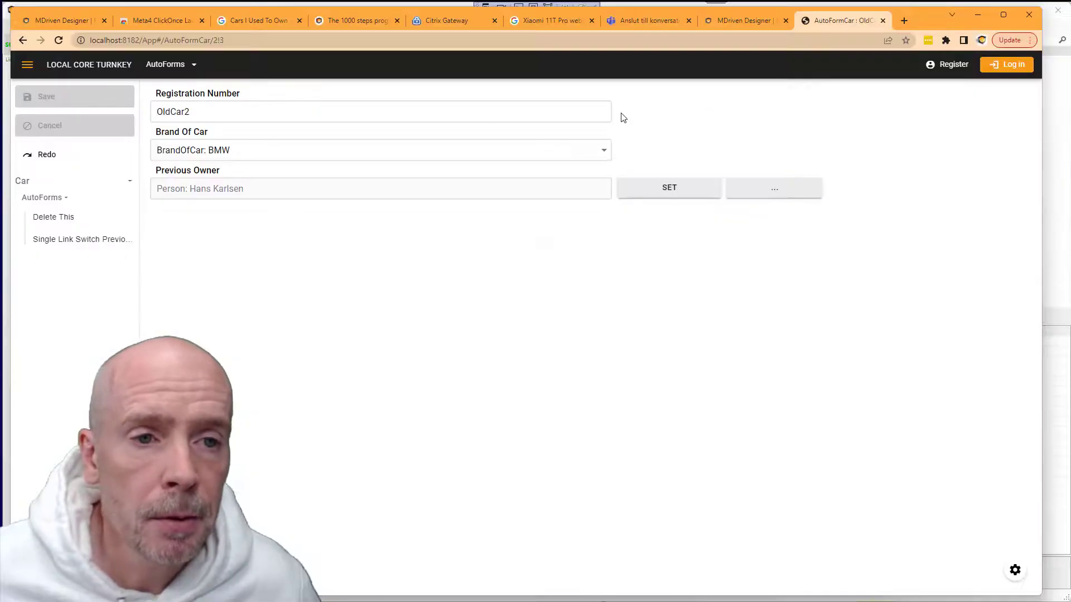
left_click(88, 67)
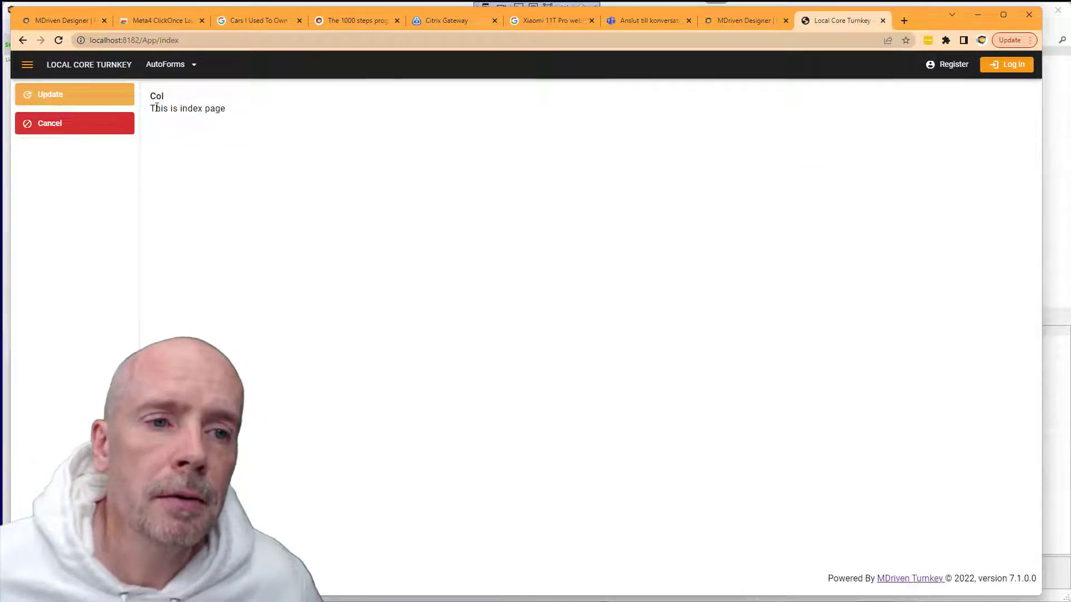
left_click_drag(151, 108, 234, 112)
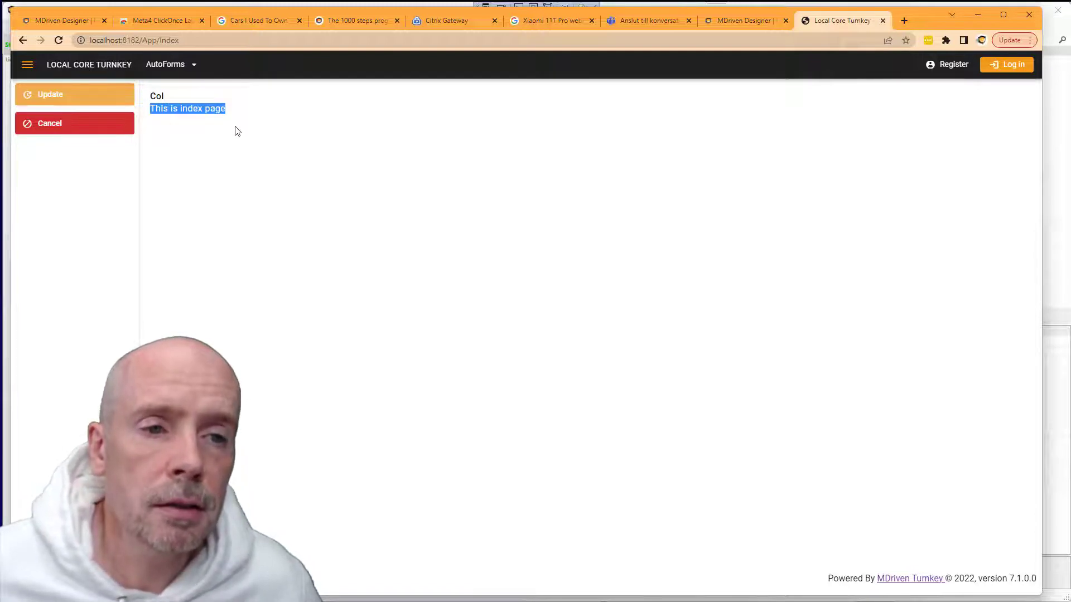
Switch to MDriven Designer, open the Index ViewModel in an enlarged ViewModel Editor and select its Col column.
key("alt+Tab")
key("Tab")
key("Tab")
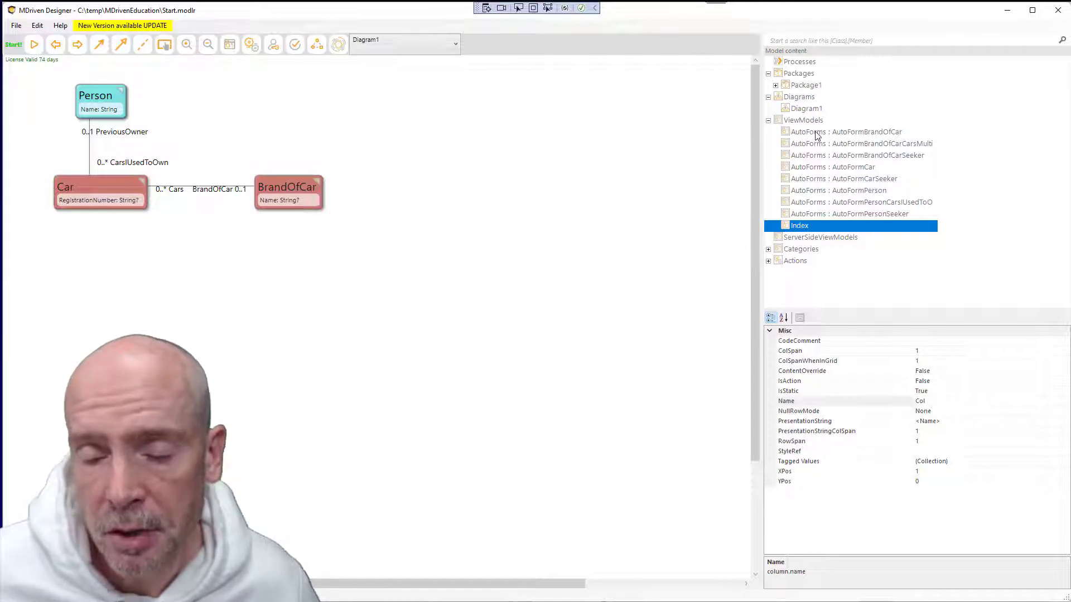
double_click(799, 226)
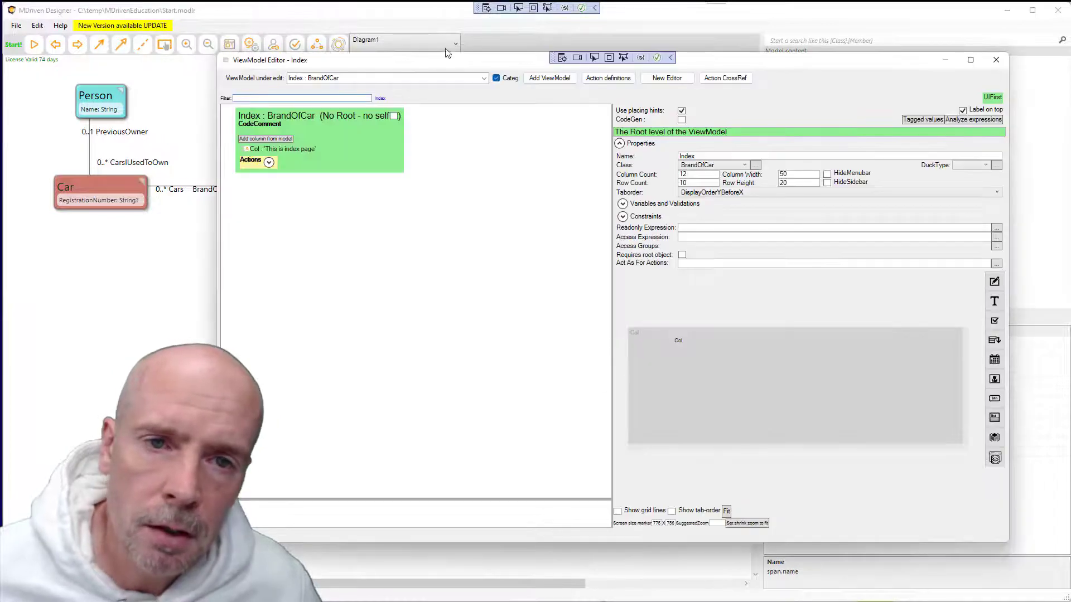
left_click_drag(448, 58, 263, 33)
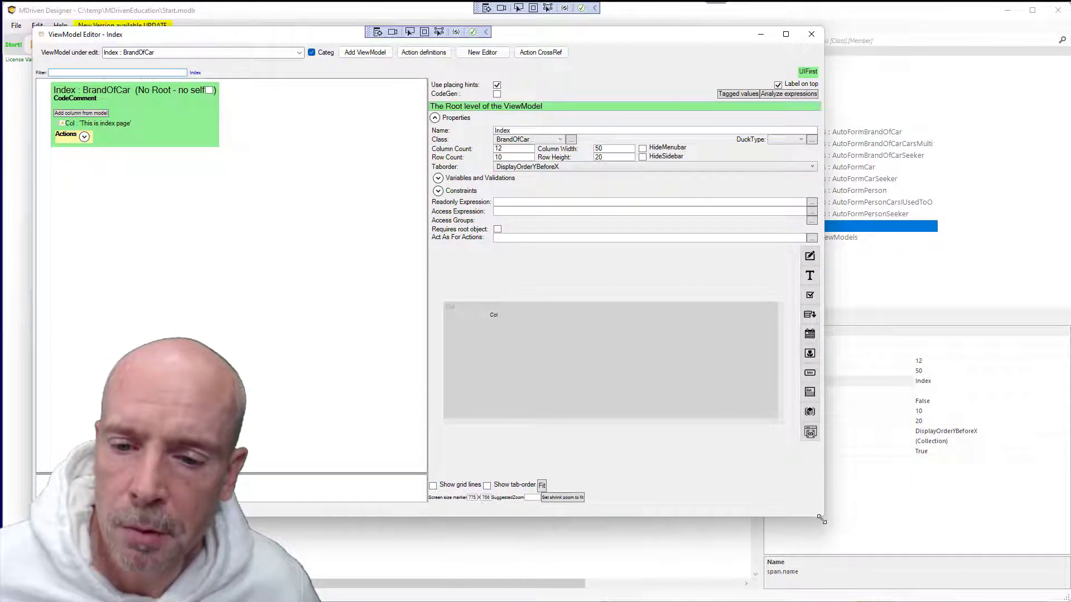
left_click_drag(821, 520, 868, 554)
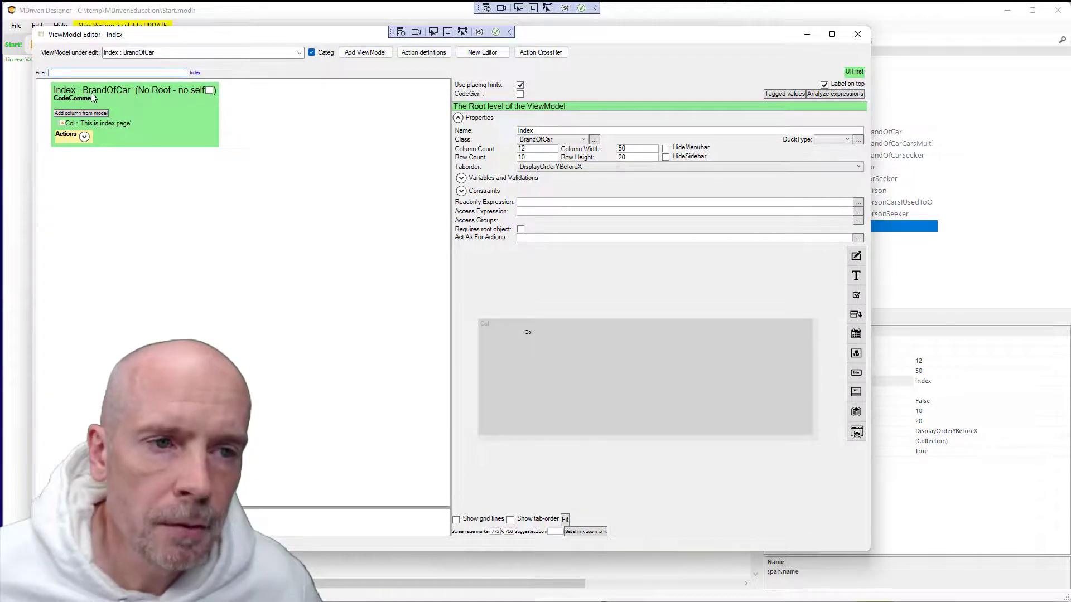
left_click(78, 124)
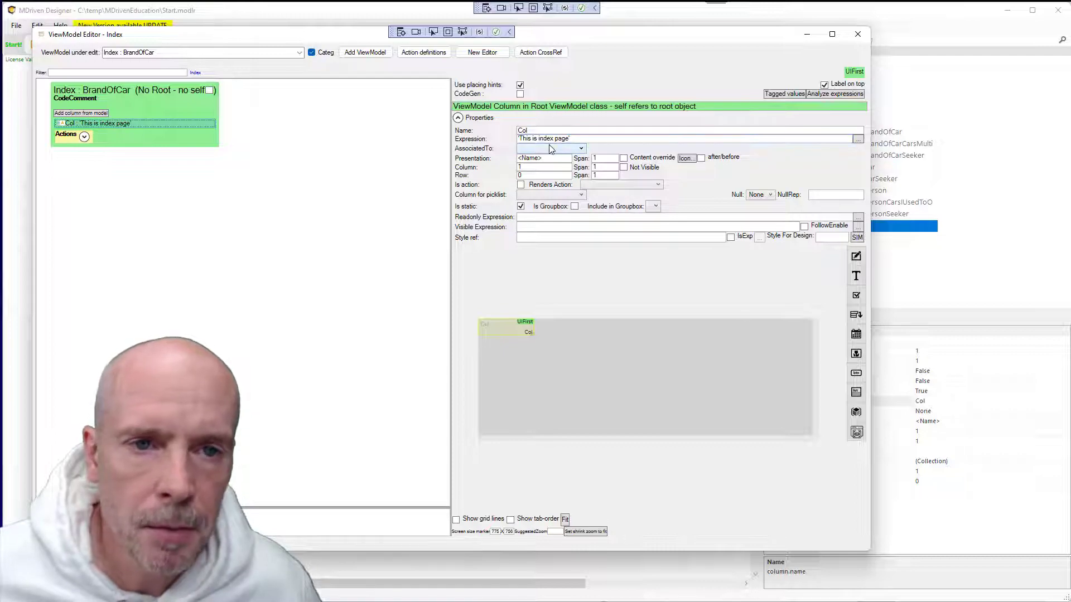
Switch to EducationTasks.txt and copy the text "I am in control - I own this" from task 80.
key("alt+Tab")
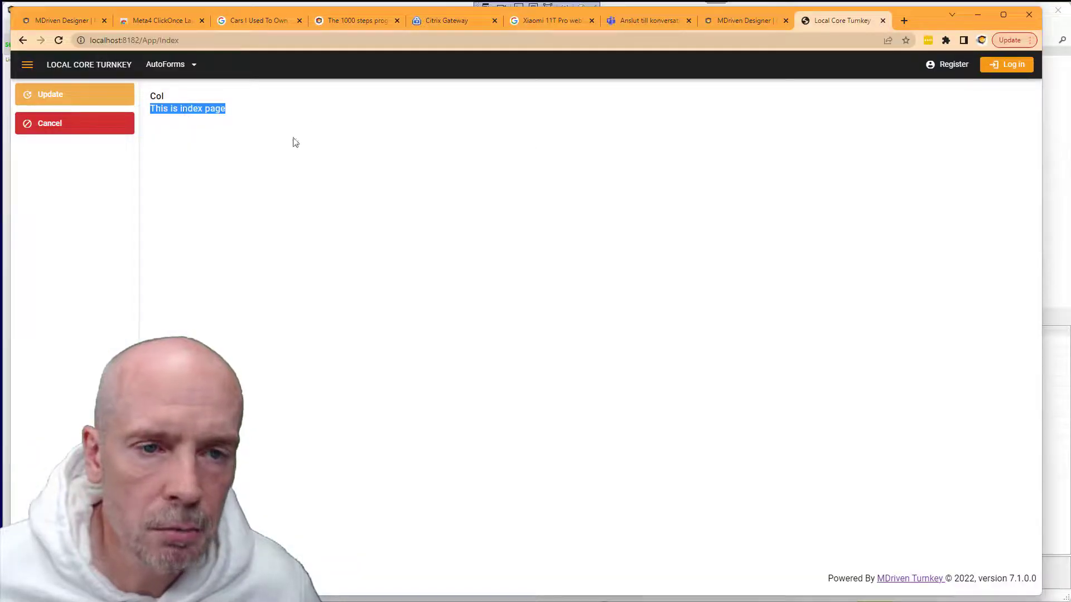
key("alt+Tab")
key("alt+Tab")
key("alt+Tab")
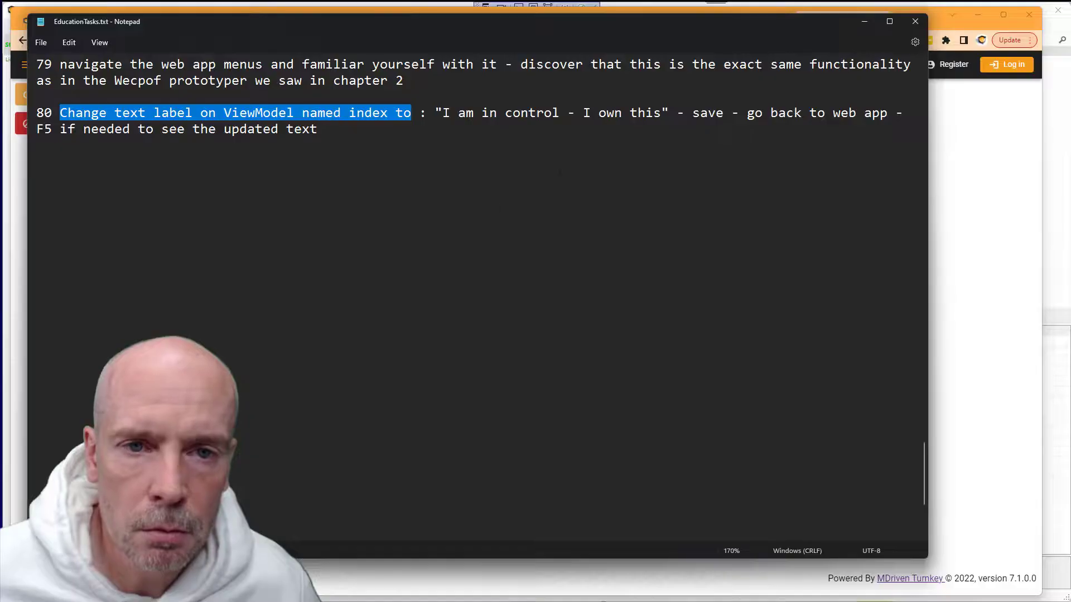
left_click(467, 158)
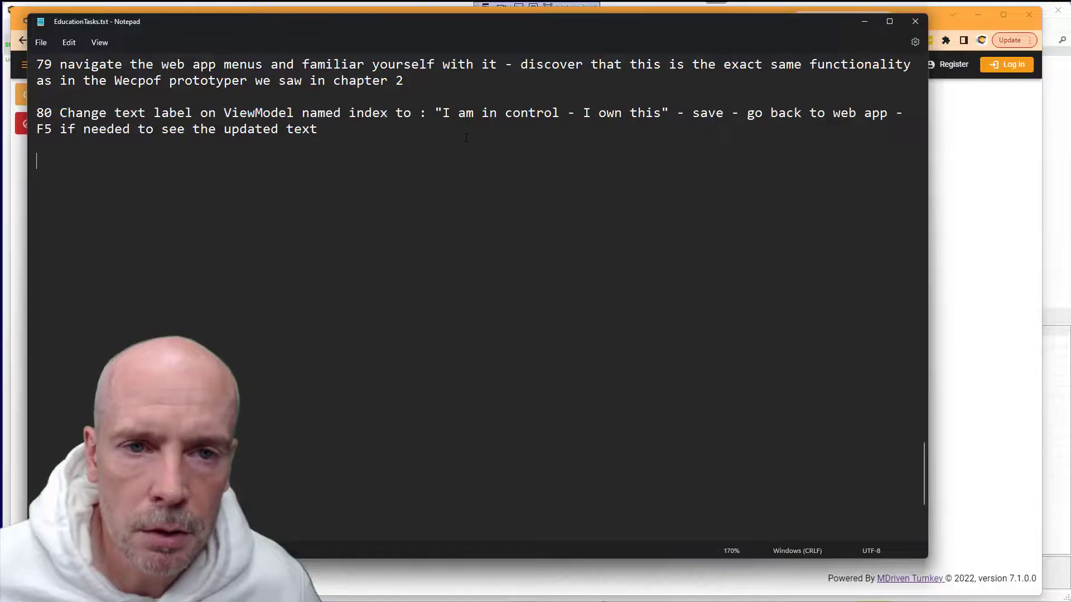
left_click_drag(443, 115, 661, 114)
key("ctrl+c")
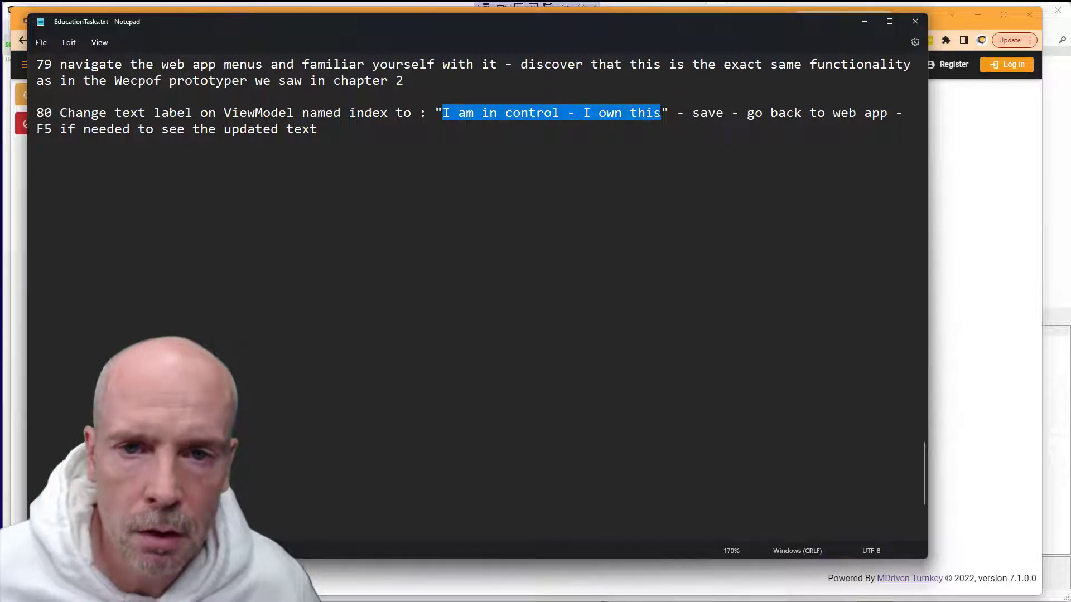
Return to the ViewModel Editor and open the Col column's expression in the OCL editor.
key("alt+Tab")
key("alt+Tab")
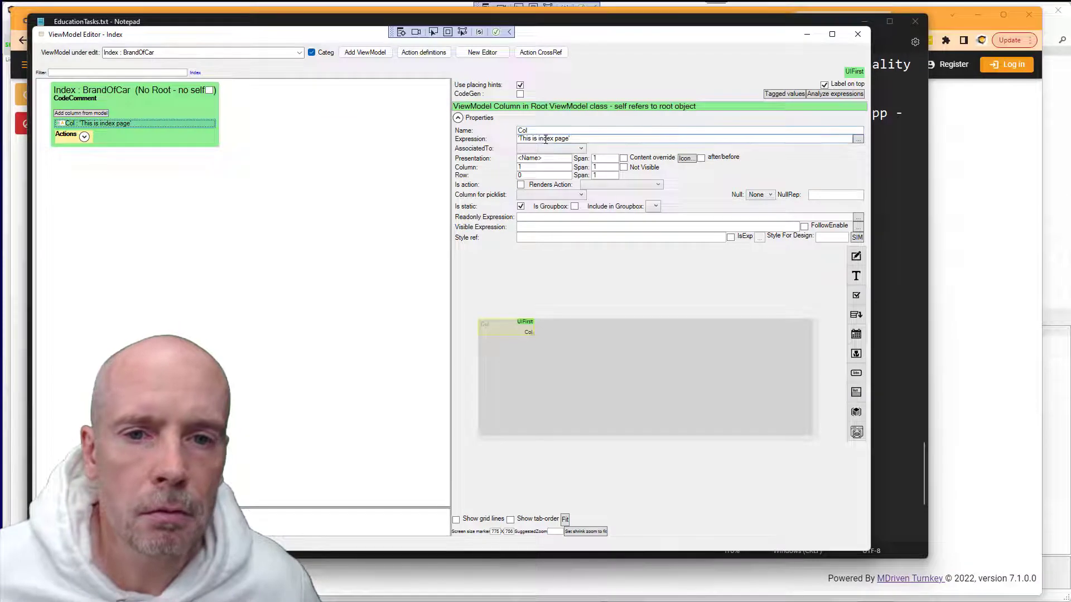
left_click(540, 138)
left_click(857, 138)
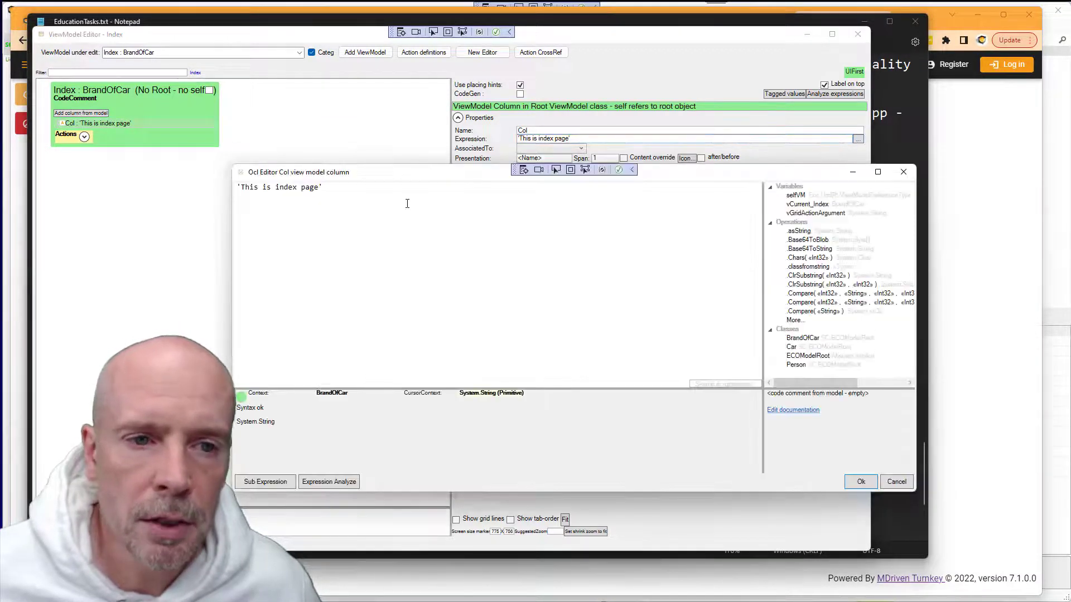
left_click(239, 189)
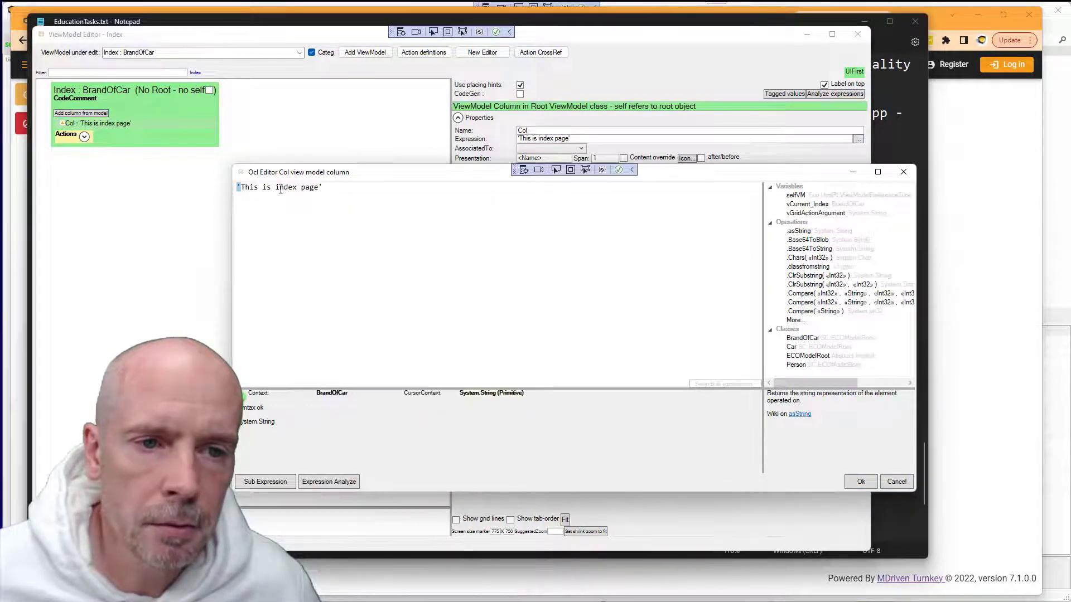
left_click(334, 188)
left_click(239, 189)
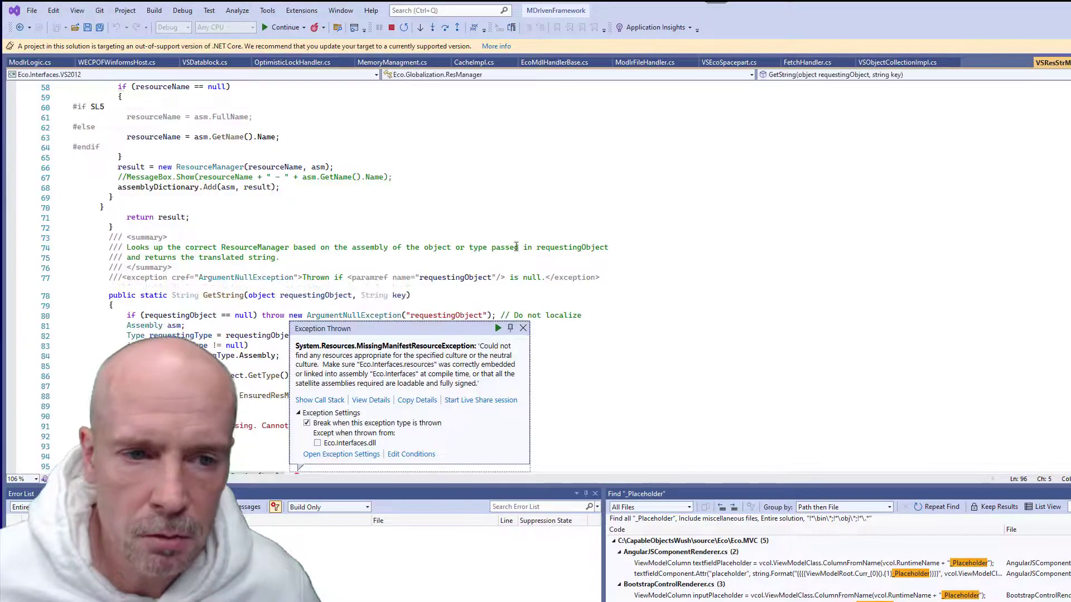
In Visual Studio, turn off breaking on the MissingManifestResourceException and continue the halted program.
left_click(486, 248)
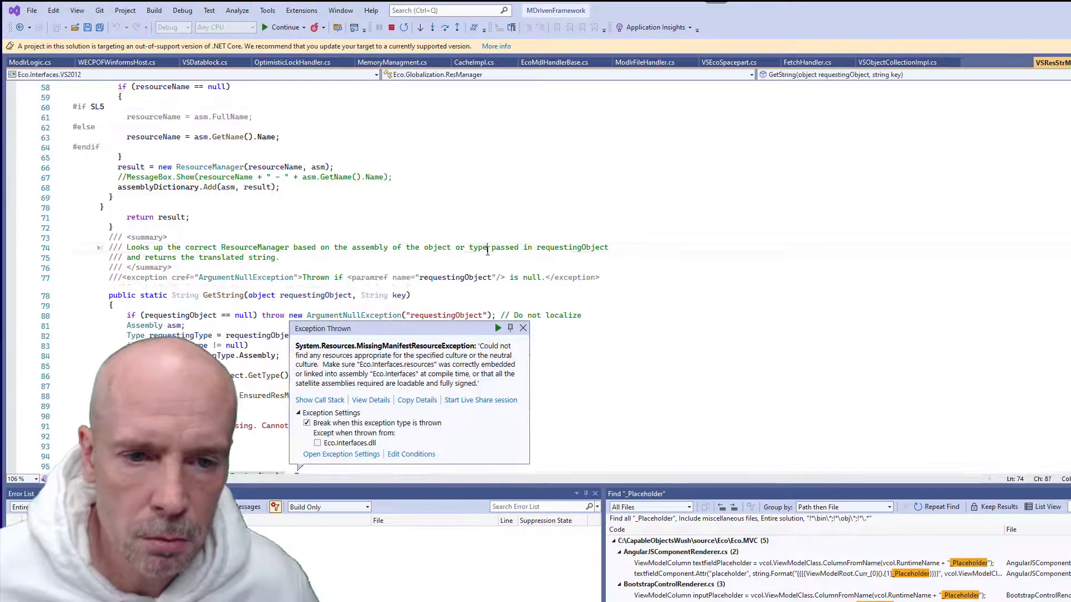
key("F5")
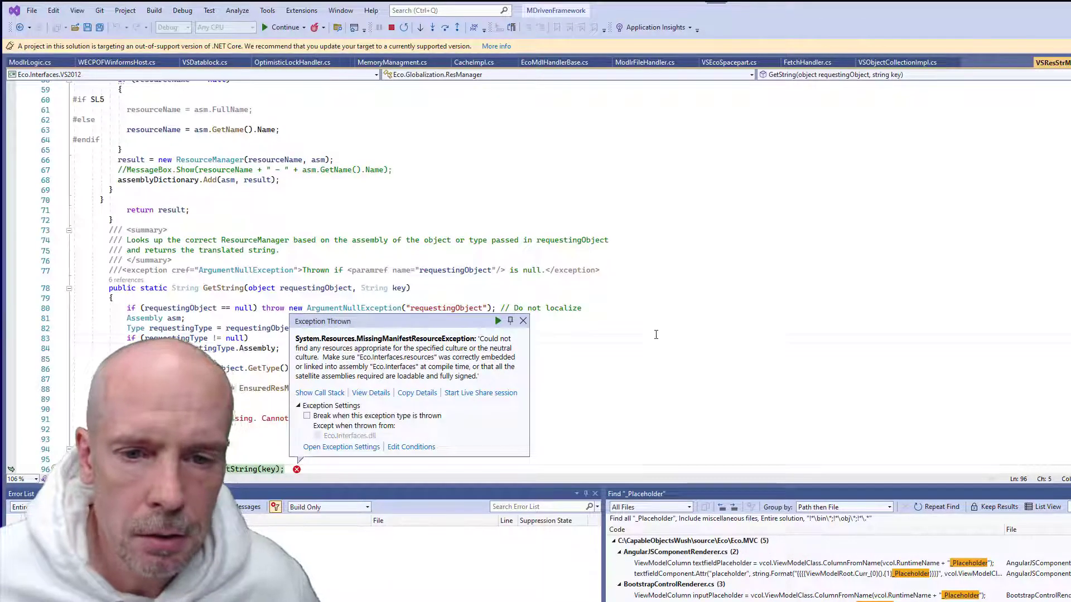
left_click(647, 334)
key("F5")
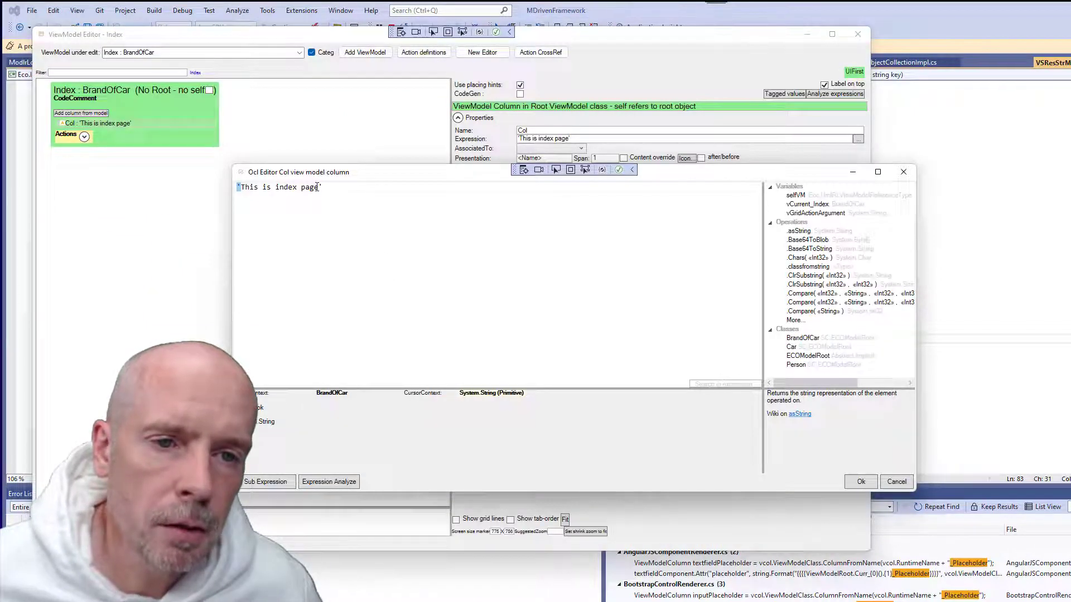
Replace the quoted text in the Col expression with the copied "I am in control - I own this" and accept it.
left_click_drag(319, 186, 241, 188)
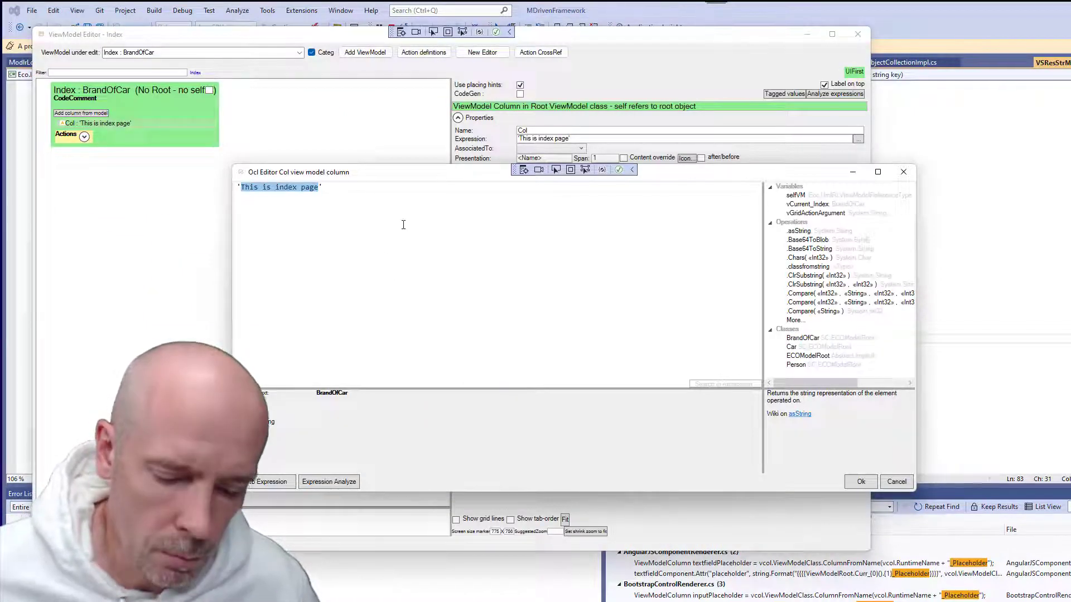
key("ctrl+v")
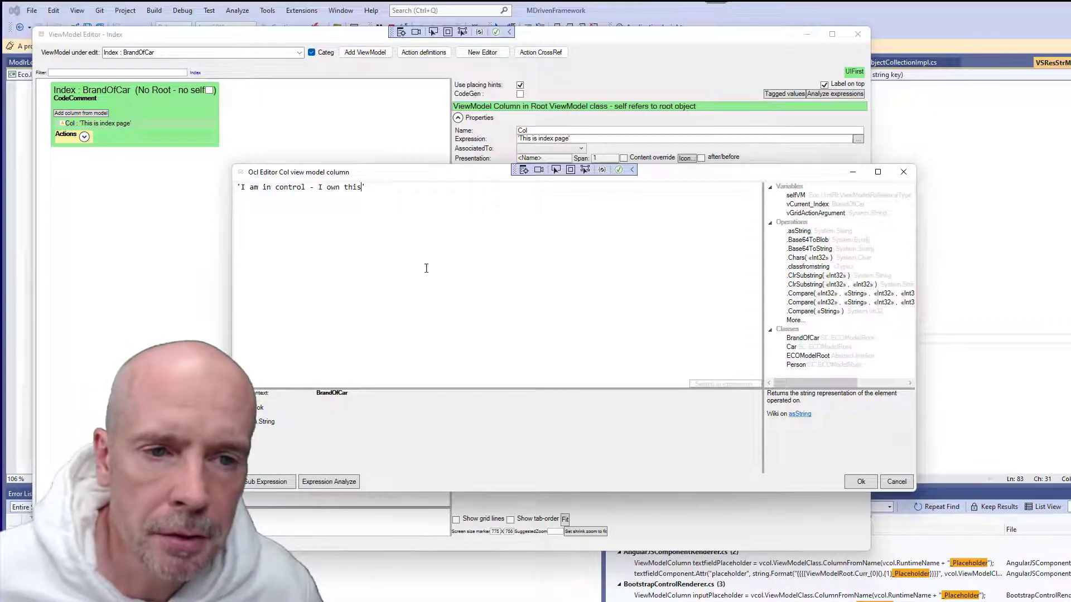
left_click(857, 481)
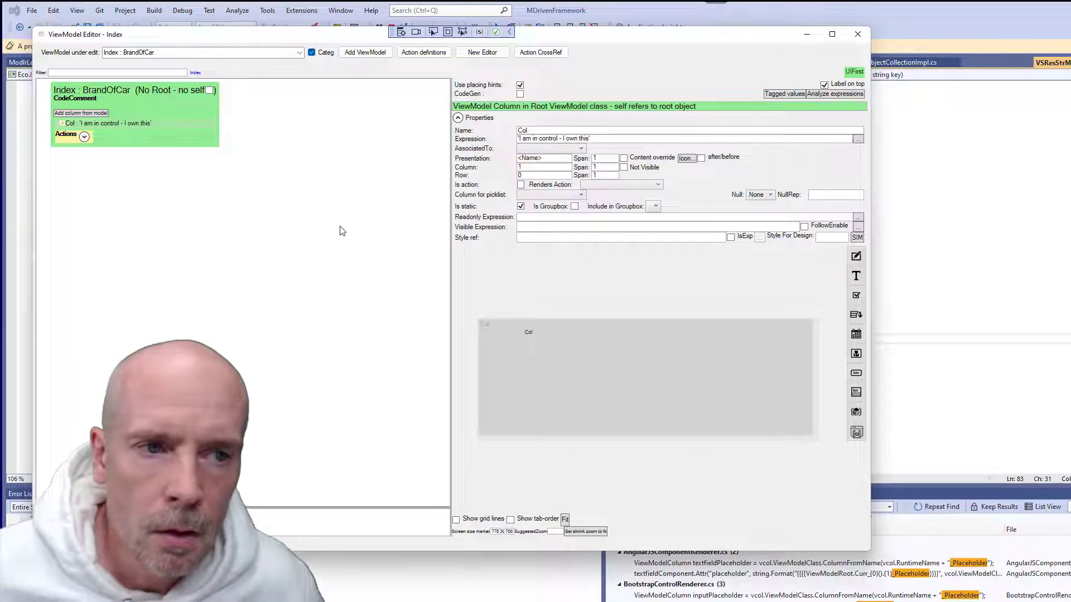
left_click(132, 126)
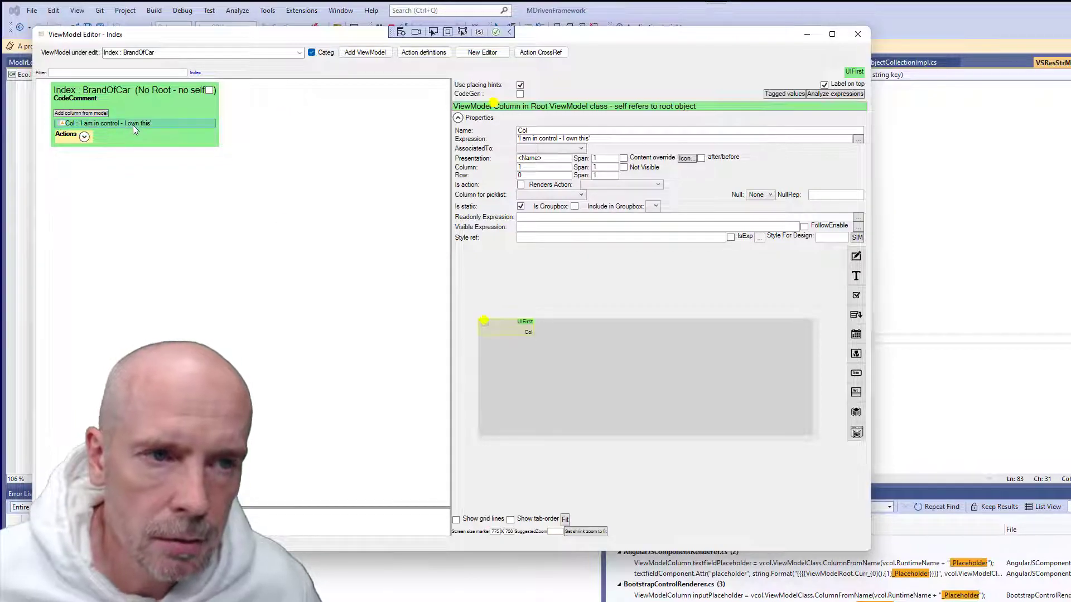
Switch to the web app in the browser and reload its index page to check the label text.
key("alt+Tab")
key("alt+Tab")
key("alt+Tab")
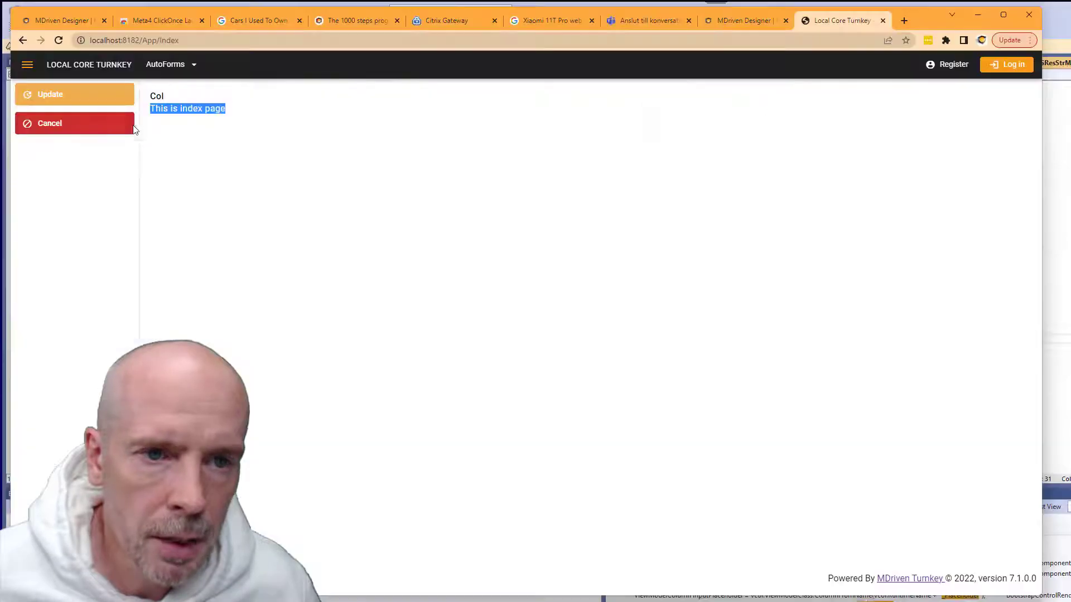
left_click(59, 40)
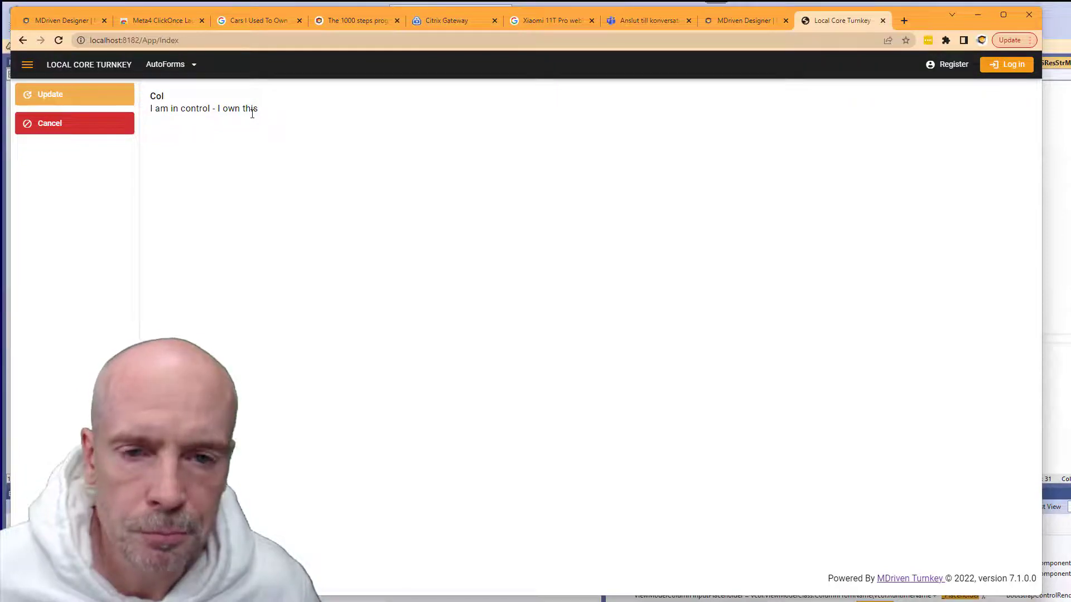
Switch to EducationTasks.txt and read the instructions of task 81.
key("alt+Tab")
key("alt+Tab")
key("alt+Tab")
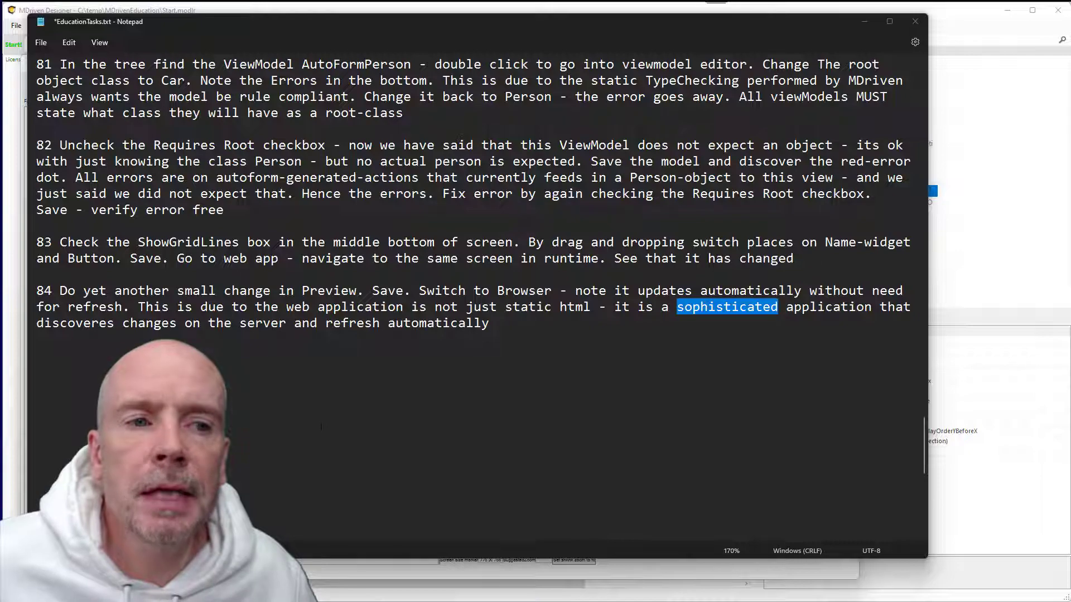
Switch to MDriven Designer and open the AutoFormPerson ViewModel in the ViewModel Editor.
key("alt+Tab")
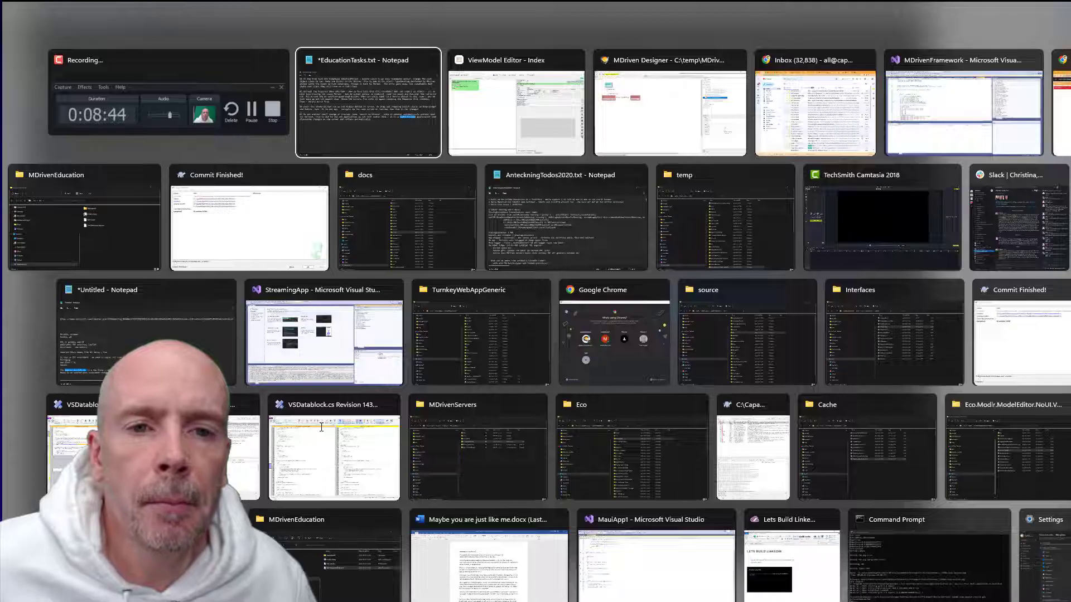
key("alt+Tab")
key("alt+Tab")
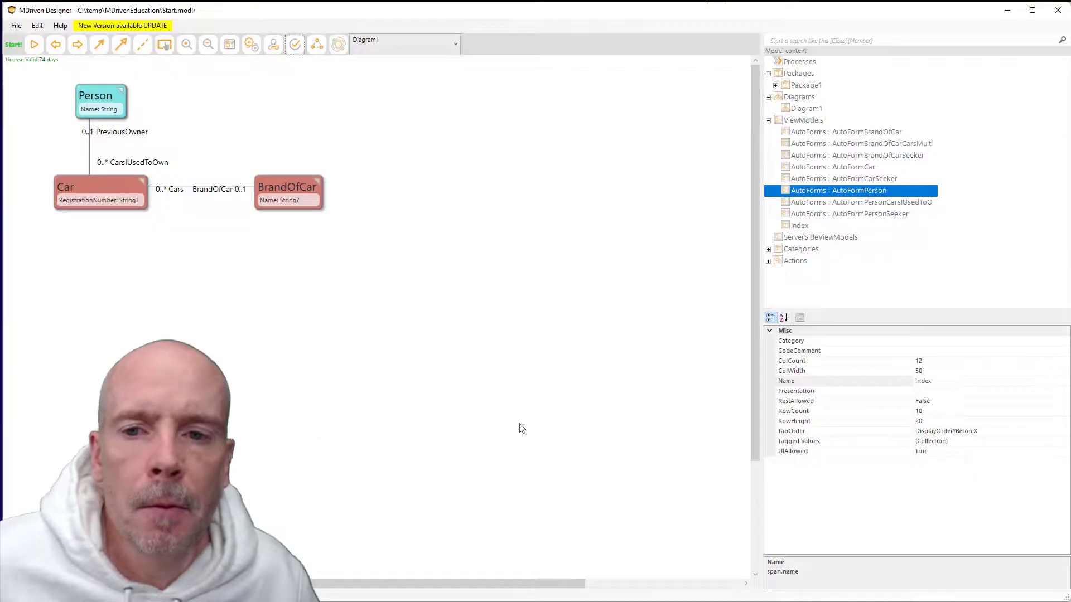
double_click(857, 194)
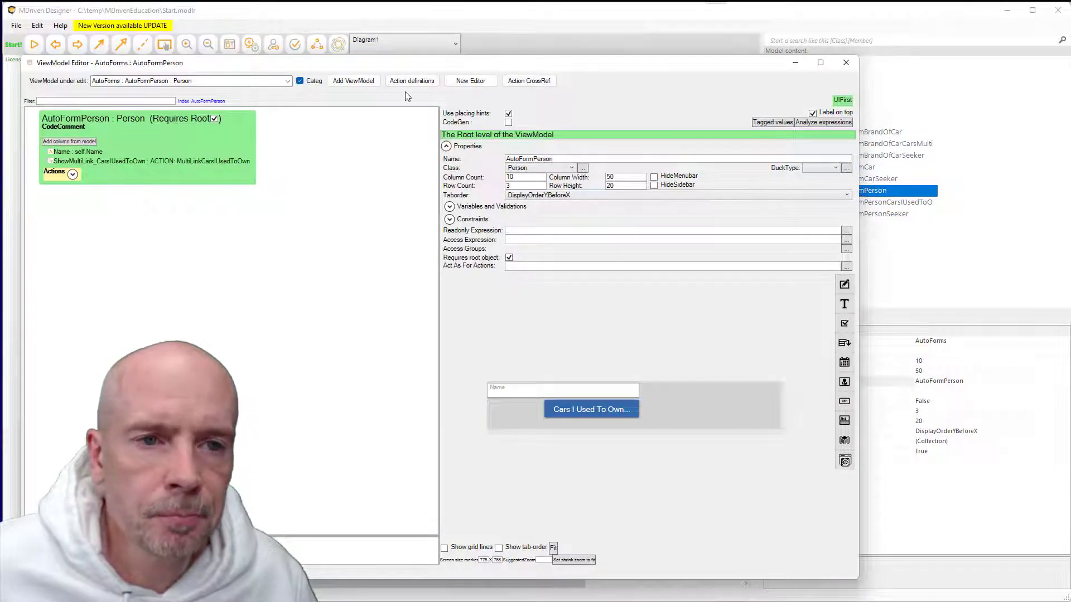
left_click_drag(379, 65, 388, 59)
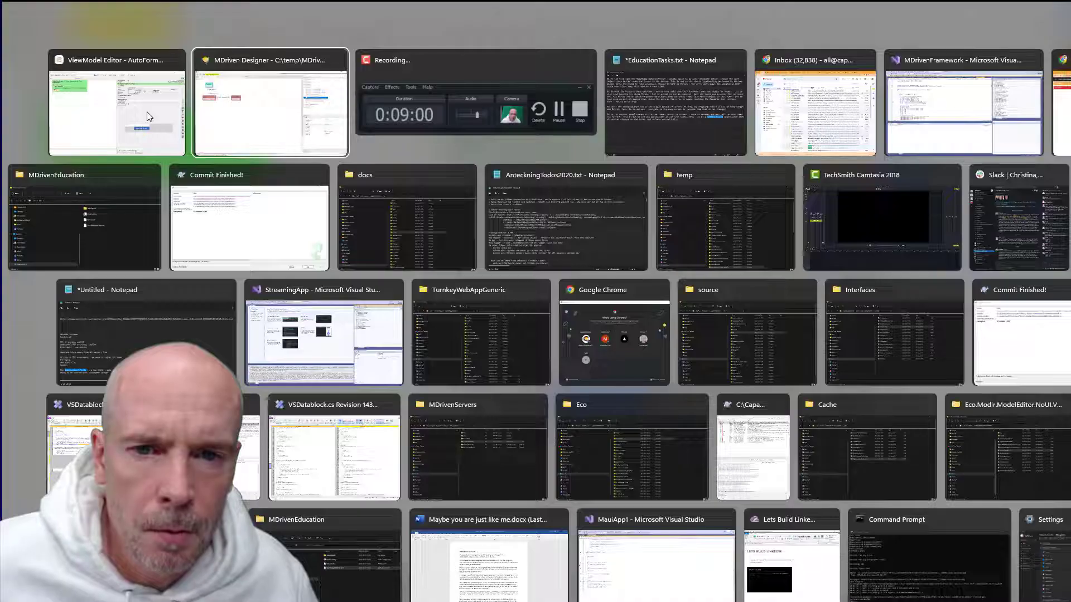
Return to EducationTasks.txt and highlight "Change The root object class to Car" in task 81.
key("alt+Tab")
key("alt+Tab")
key("alt+Tab")
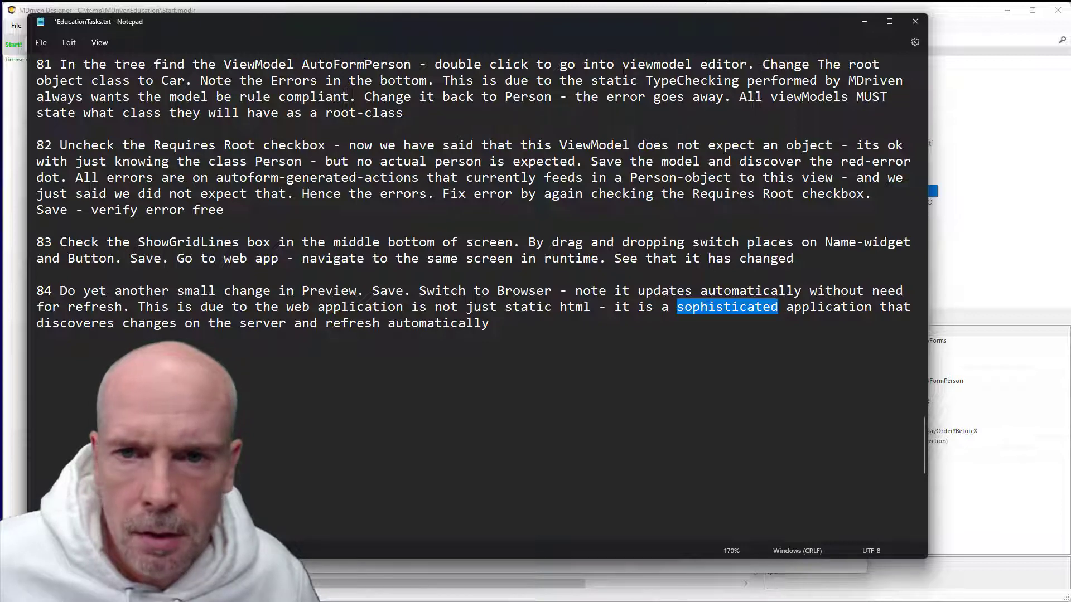
left_click_drag(756, 65, 185, 82)
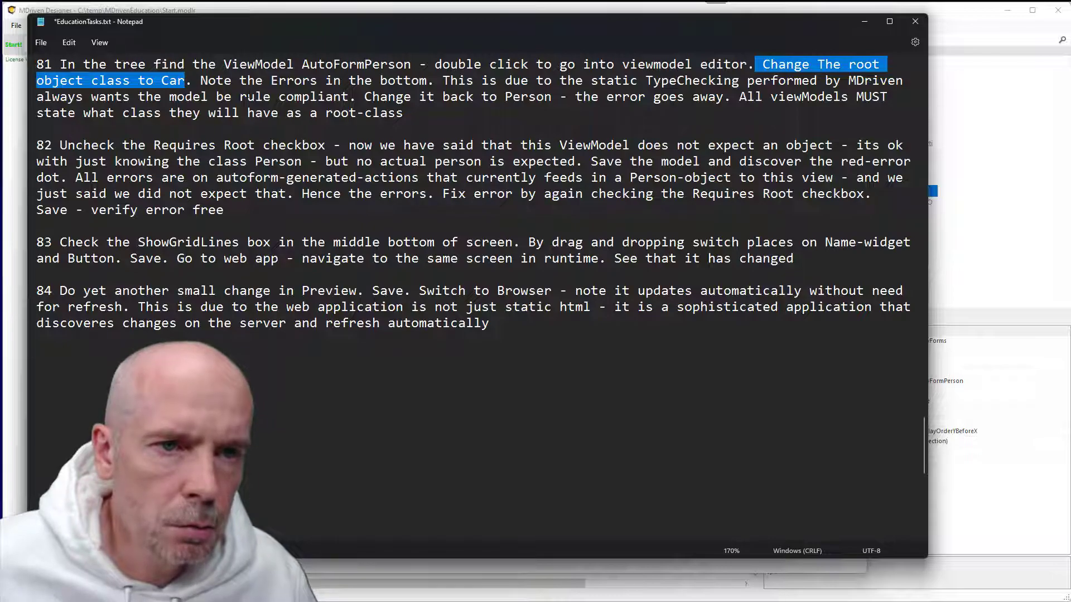
In the ViewModel Editor, set the root class of AutoFormPerson to Car.
key("alt+Tab")
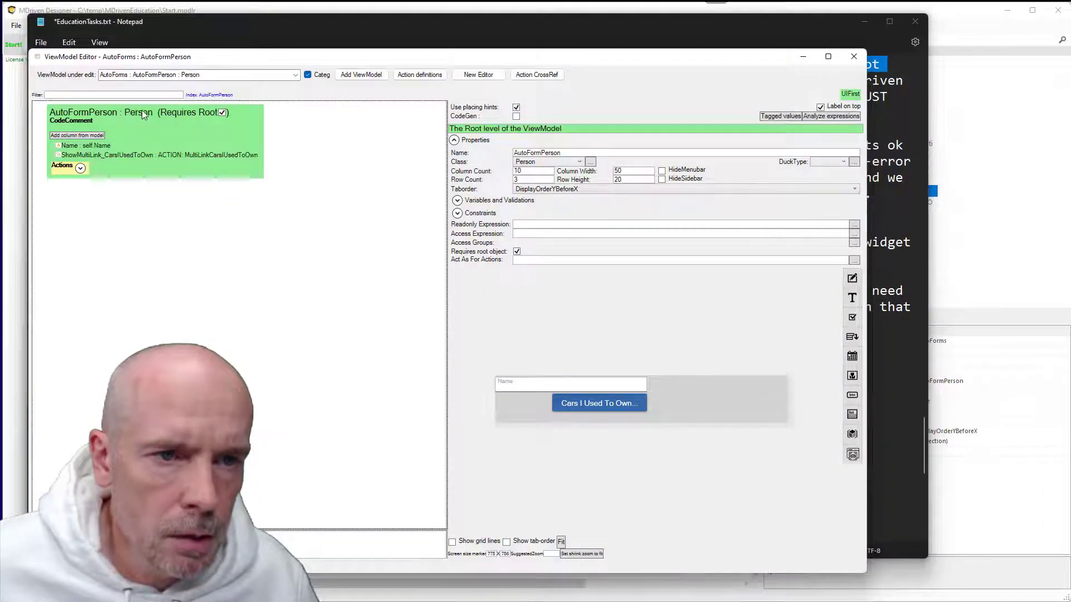
left_click(538, 163)
left_click(535, 183)
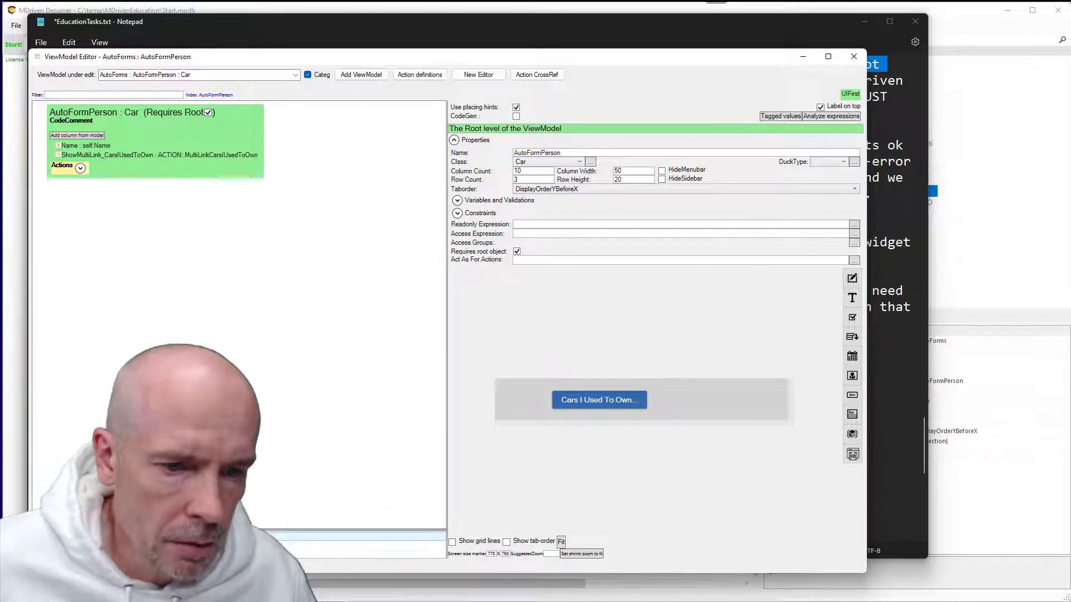
Highlight "the Errors in the bottom" in task 81 of EducationTasks.txt, and set AutoFormPerson's root class back to Person in the ViewModel Editor.
key("alt+Tab")
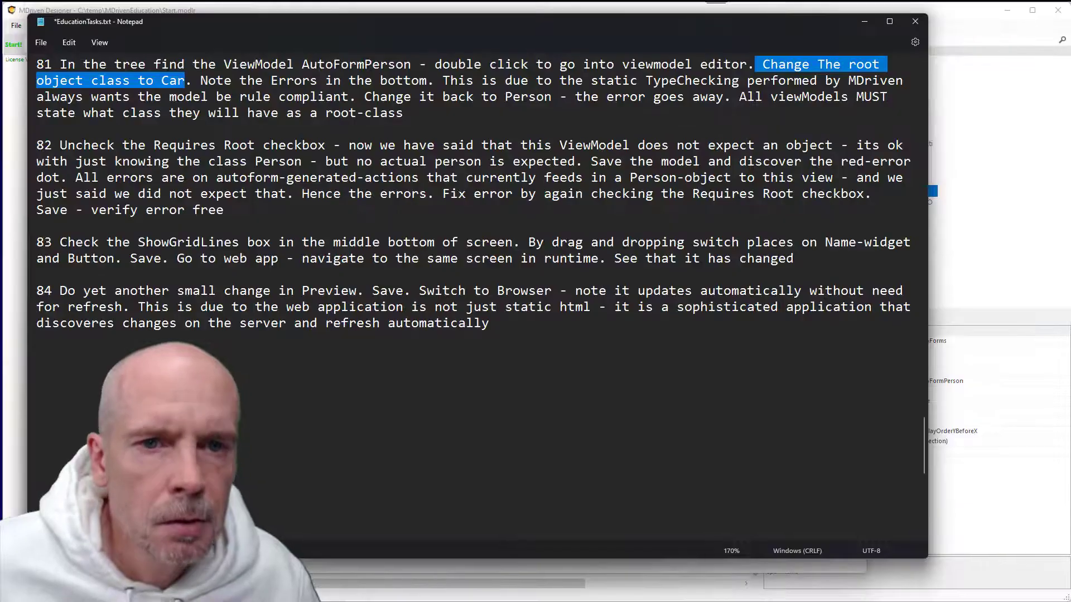
left_click_drag(255, 82, 427, 82)
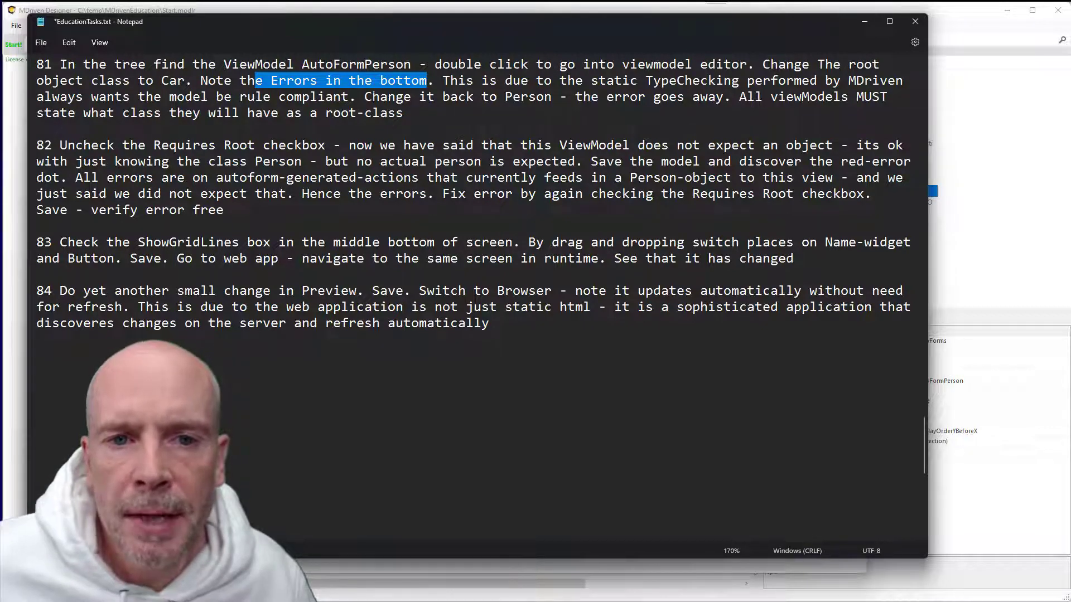
key("alt+Tab")
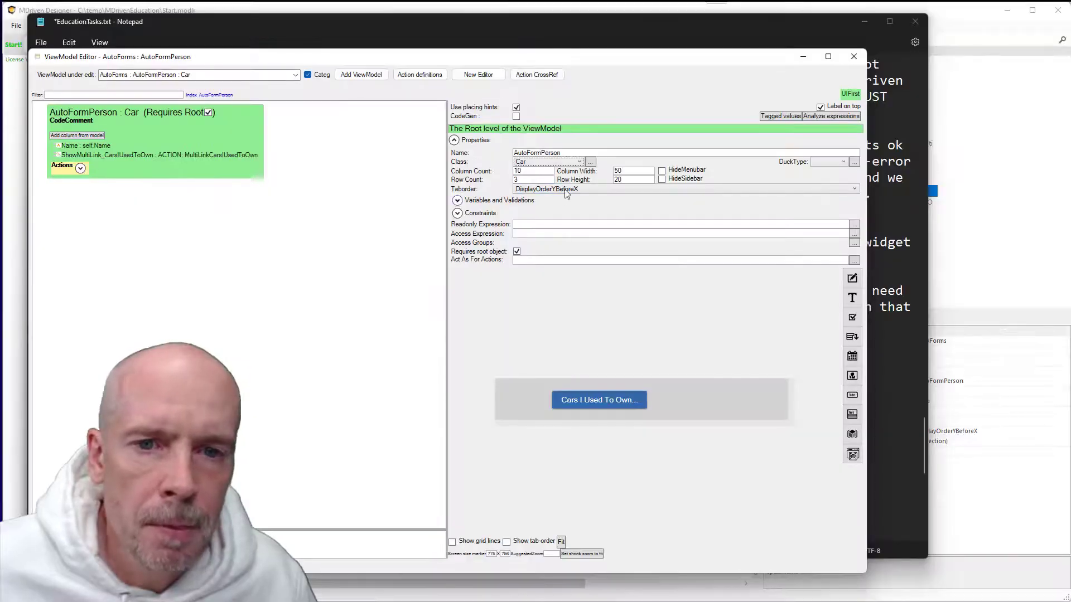
left_click(548, 162)
left_click(530, 194)
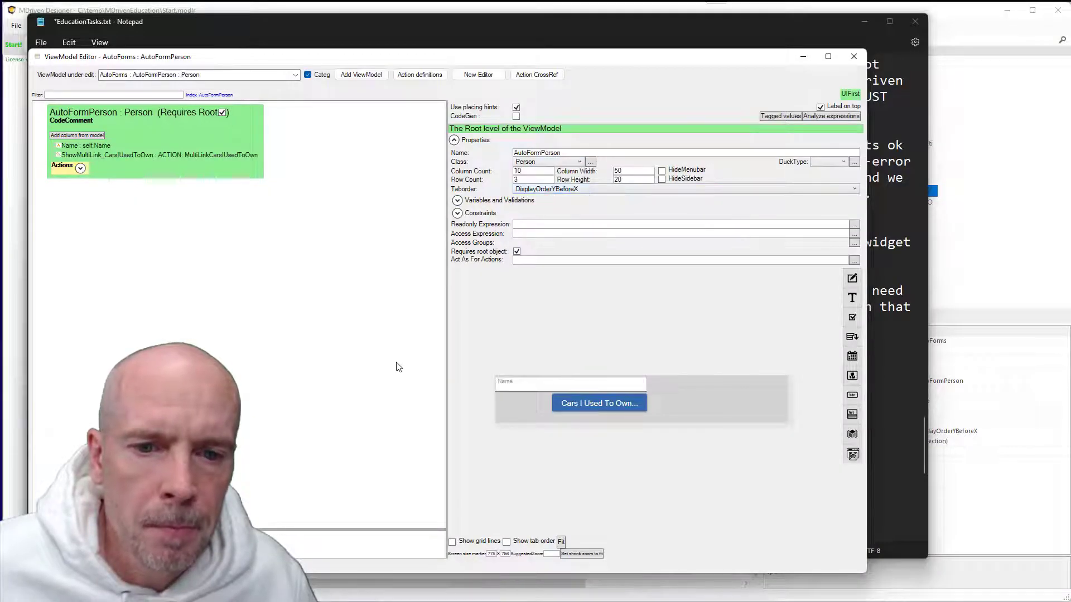
In the ViewModel Editor, clear AutoFormPerson's root class and set it back to Person.
key("alt+Tab")
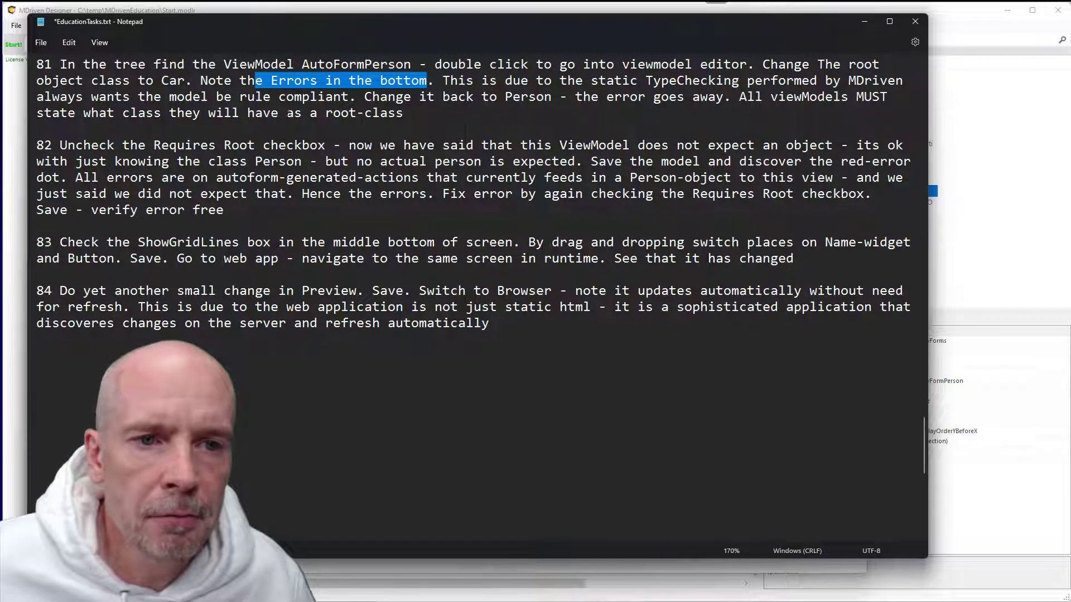
key("alt+Tab")
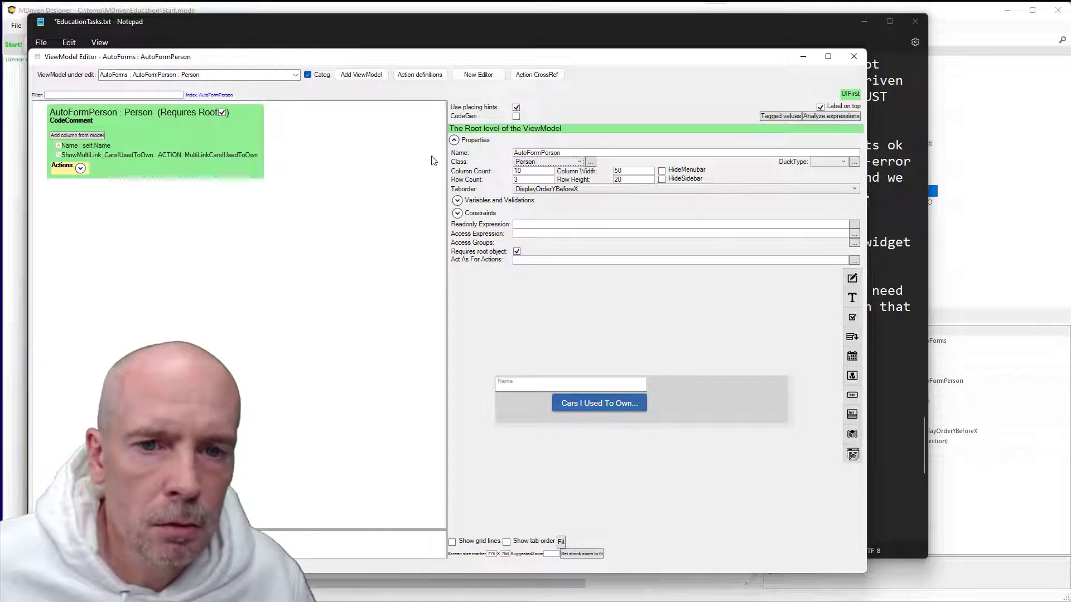
left_click(578, 162)
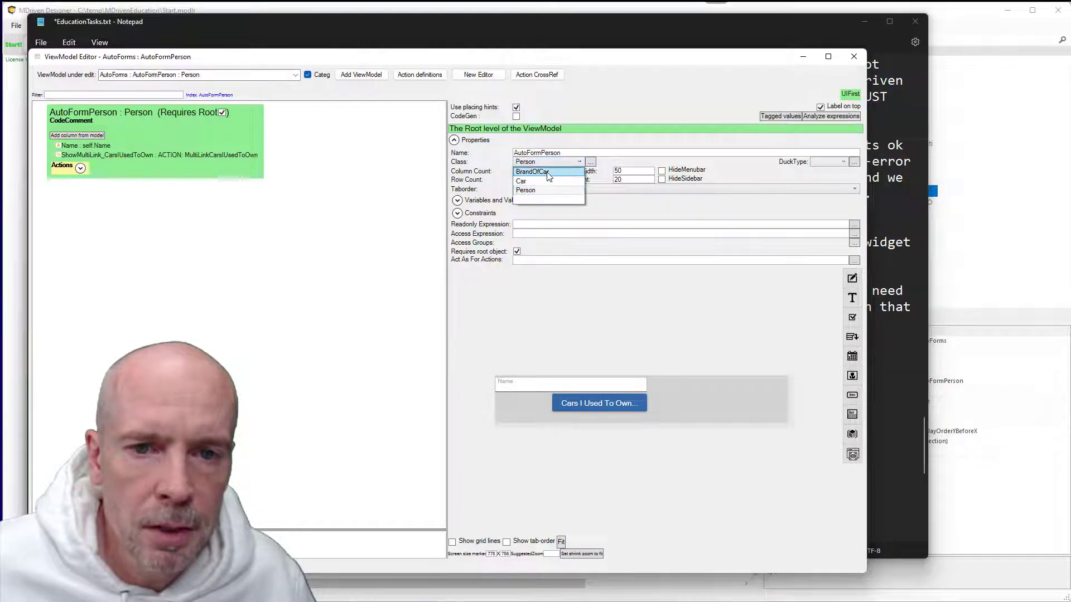
left_click(526, 198)
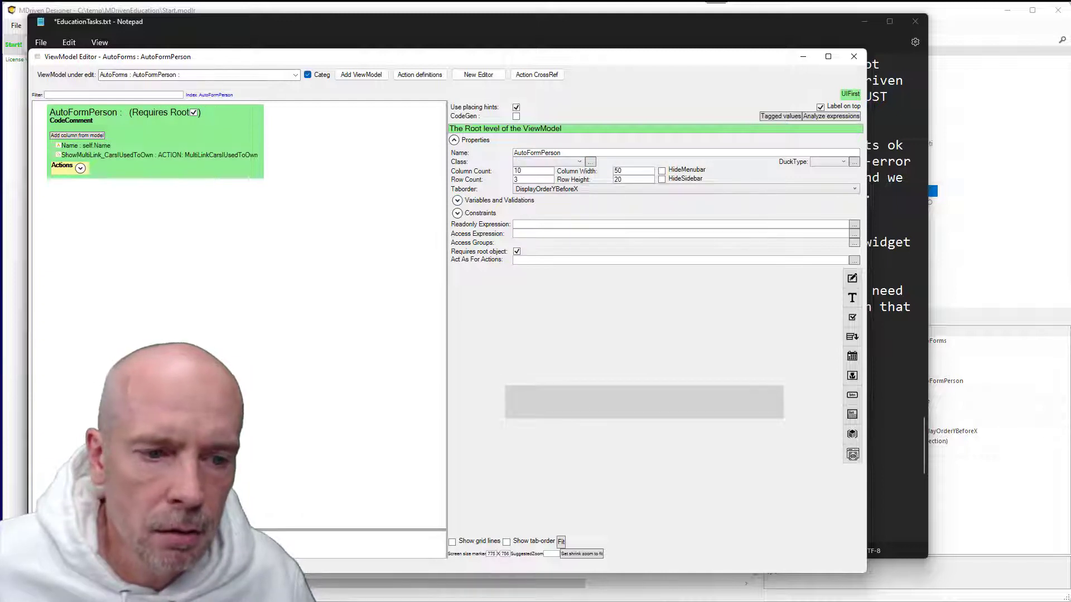
left_click(558, 162)
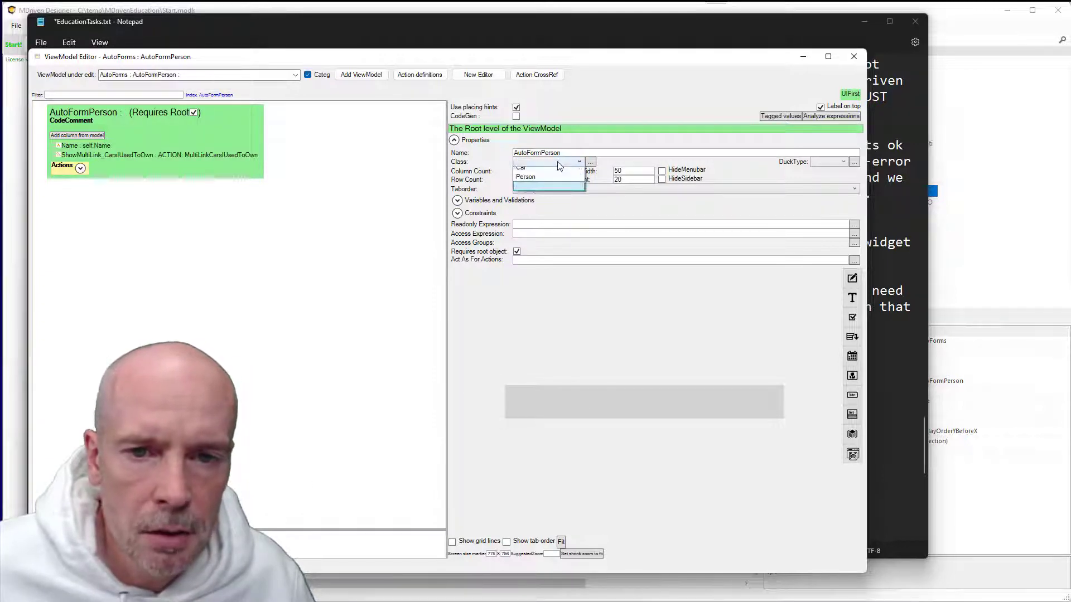
left_click(540, 190)
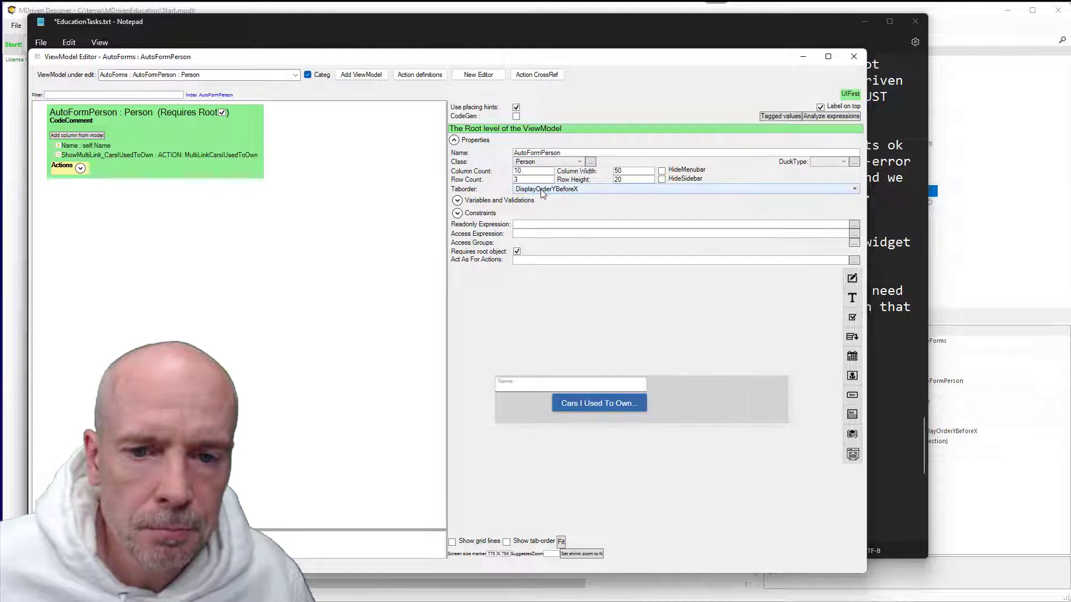
Return to EducationTasks.txt and highlight "Person" and "but no actual person is expected" in task 82.
key("alt+Tab")
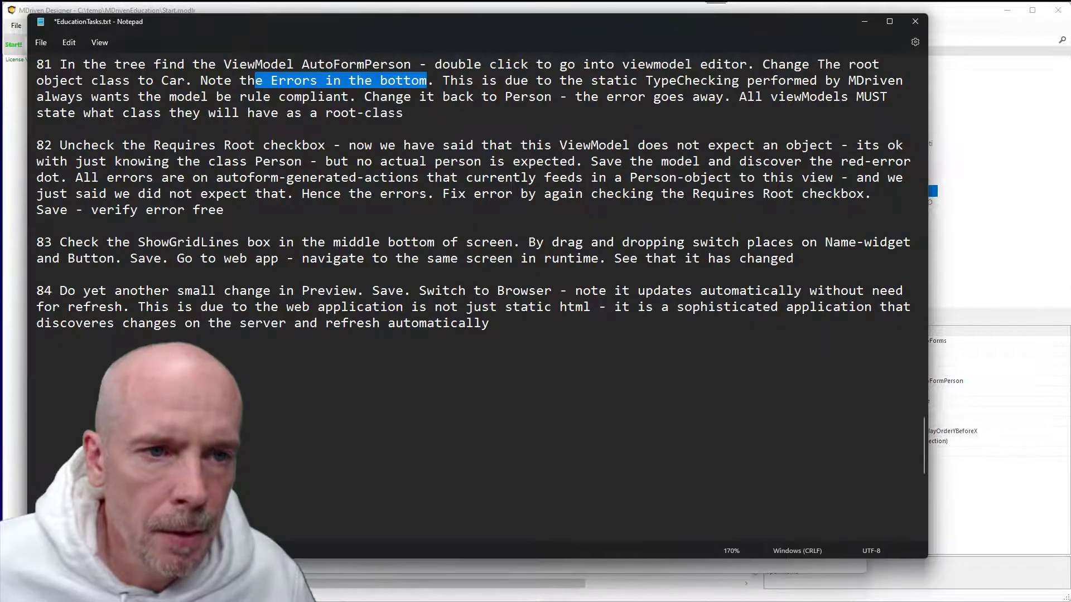
left_click(91, 145)
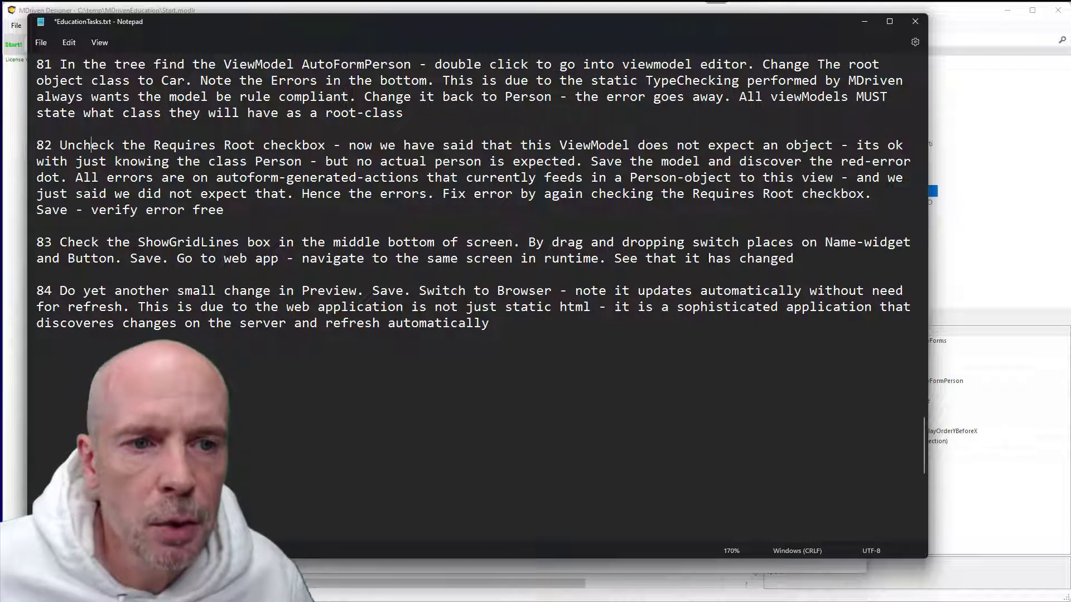
left_click_drag(303, 162, 255, 162)
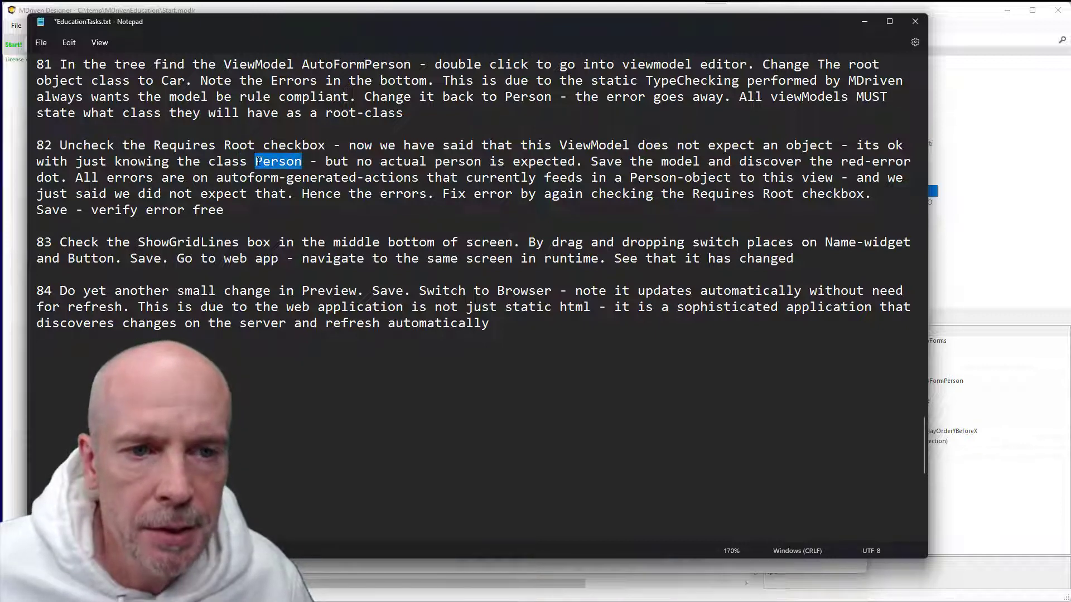
left_click_drag(325, 162, 575, 162)
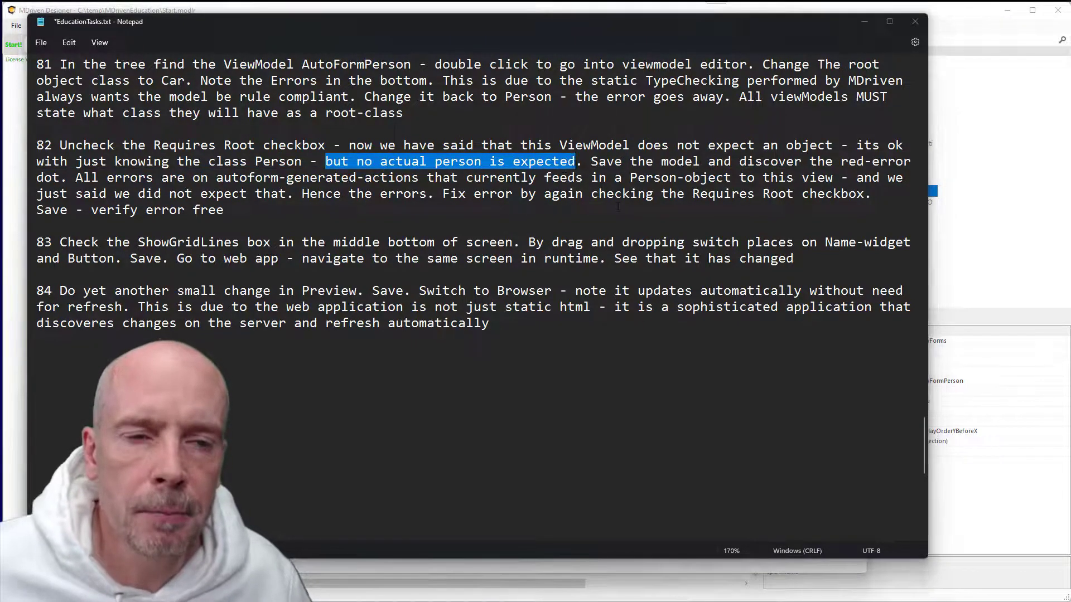
Switch to the ViewModel Editor and turn off the root object requirement for AutoFormPerson.
key("alt+Tab")
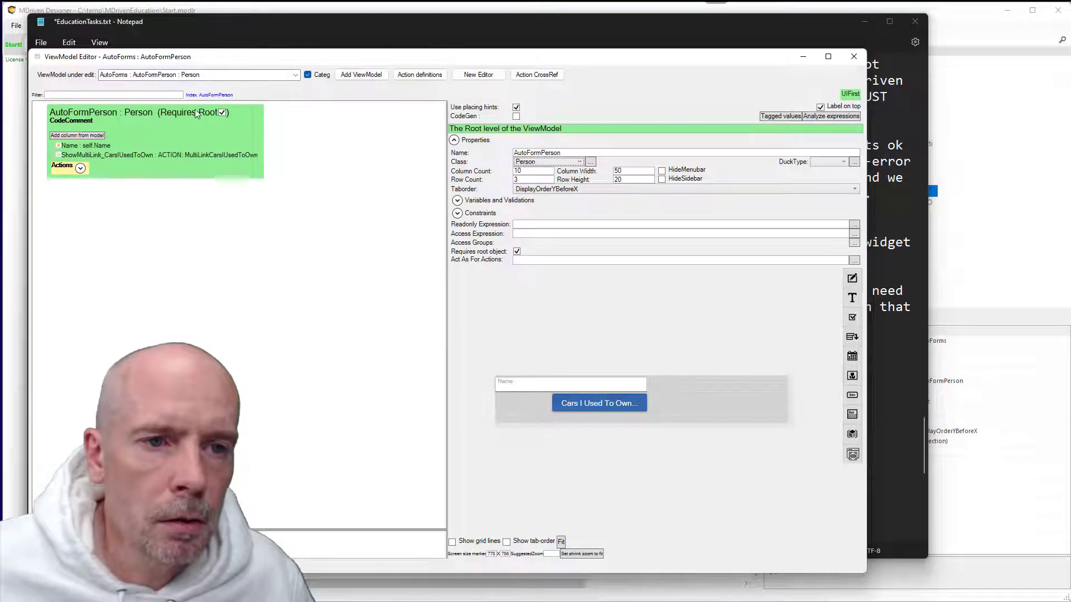
left_click(223, 112)
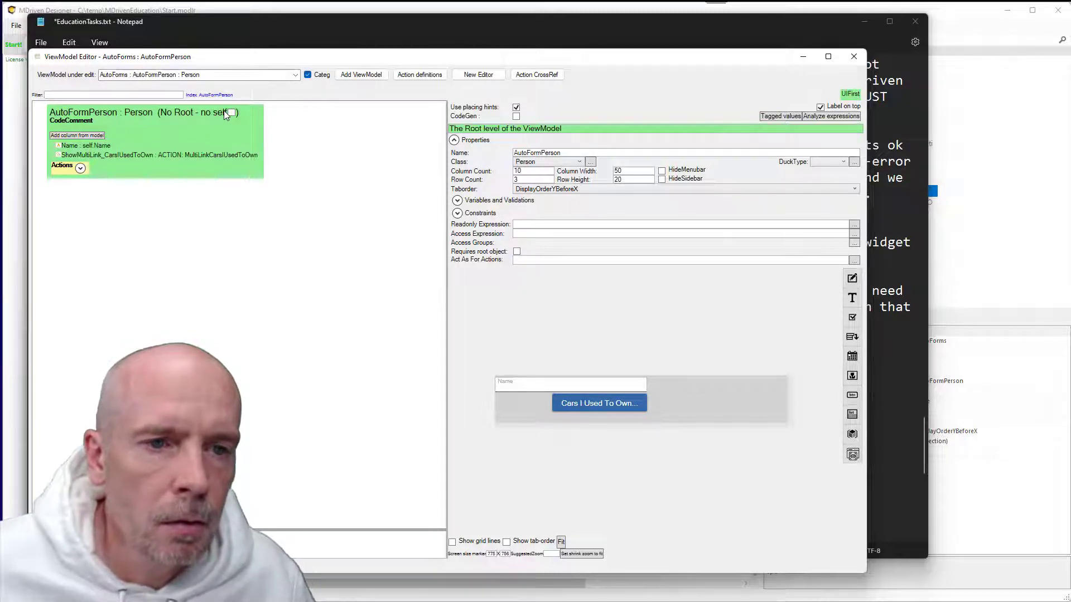
left_click(231, 113)
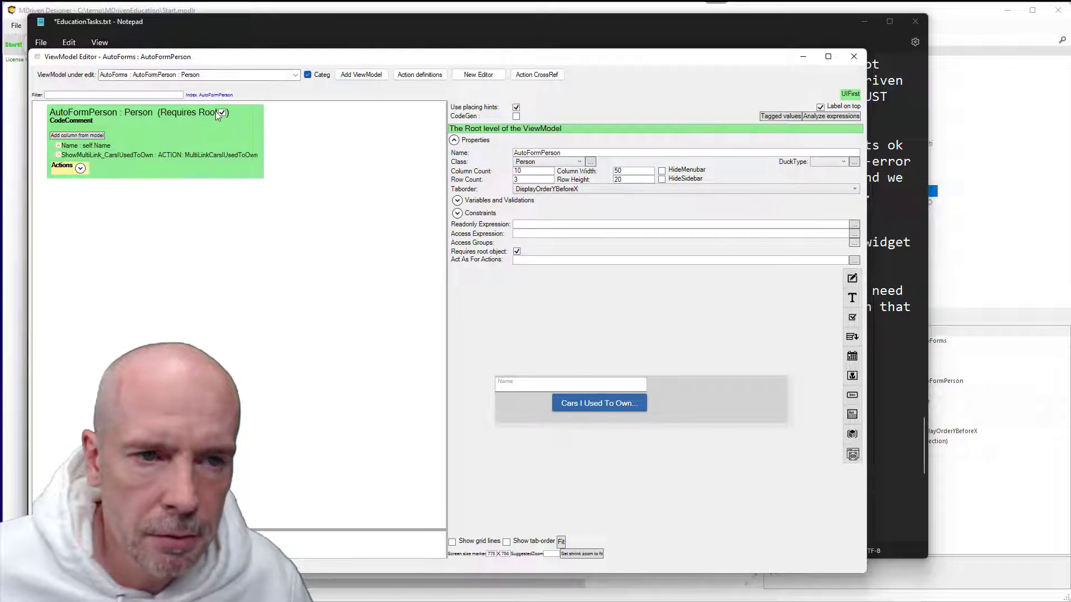
left_click(517, 252)
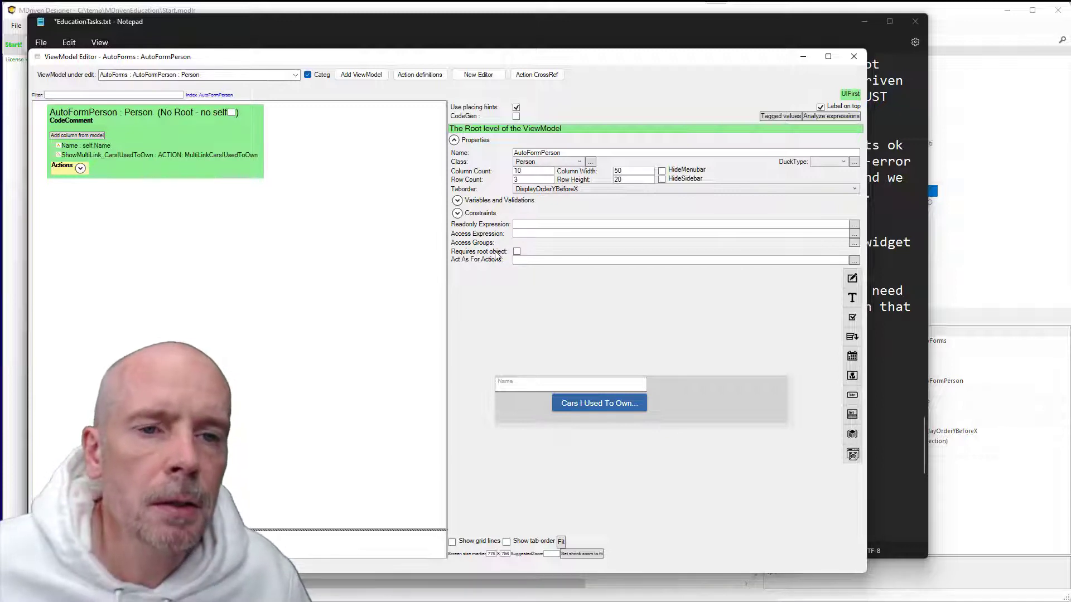
Switch to the main MDriven Designer window and open the model's list of validation errors.
key("alt+Tab")
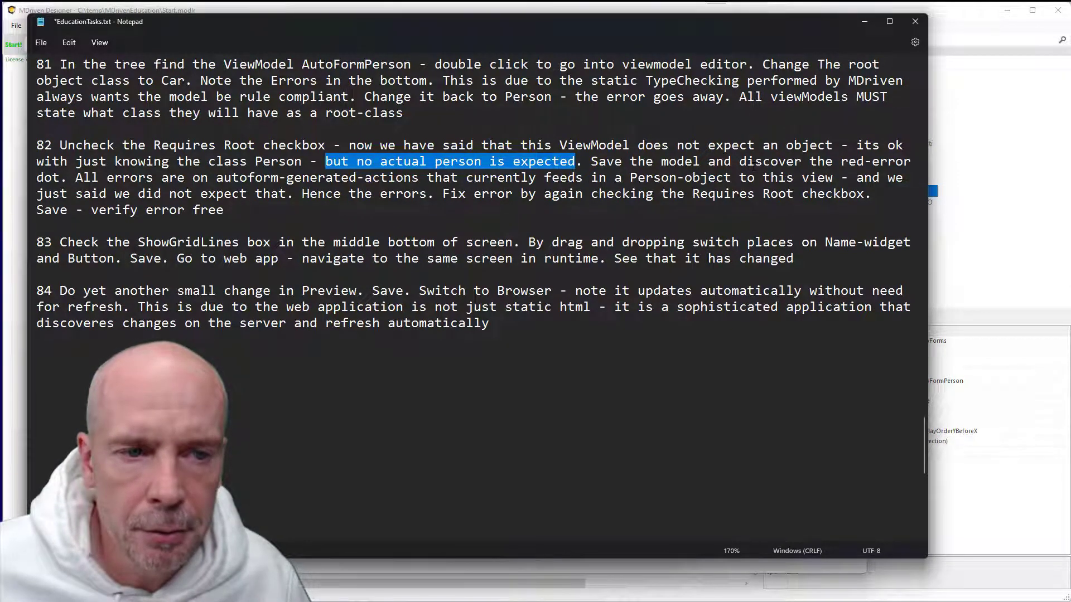
key("alt+Tab")
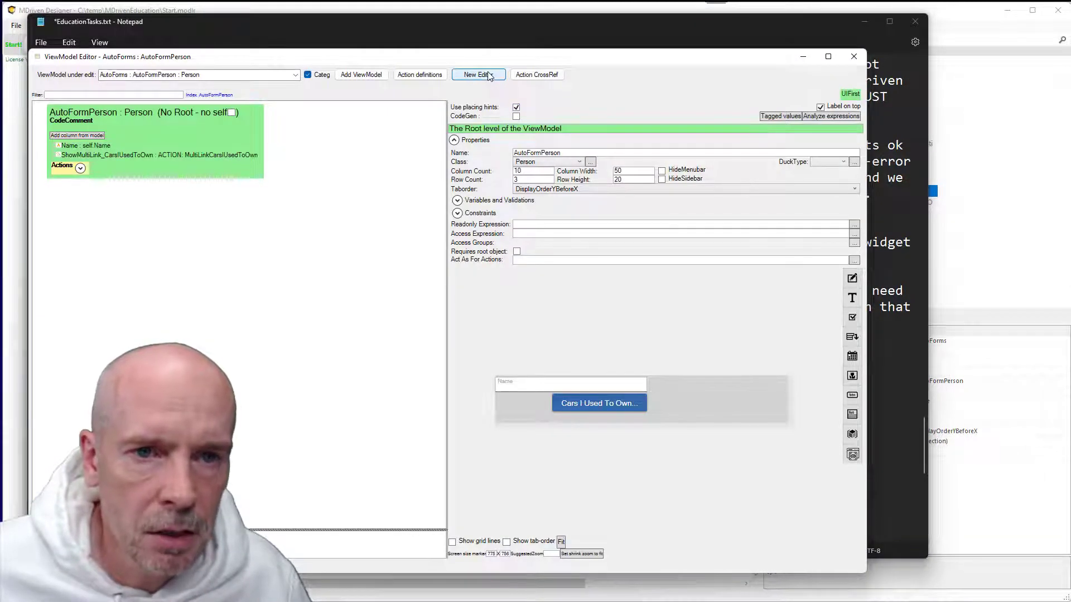
key("alt+Tab")
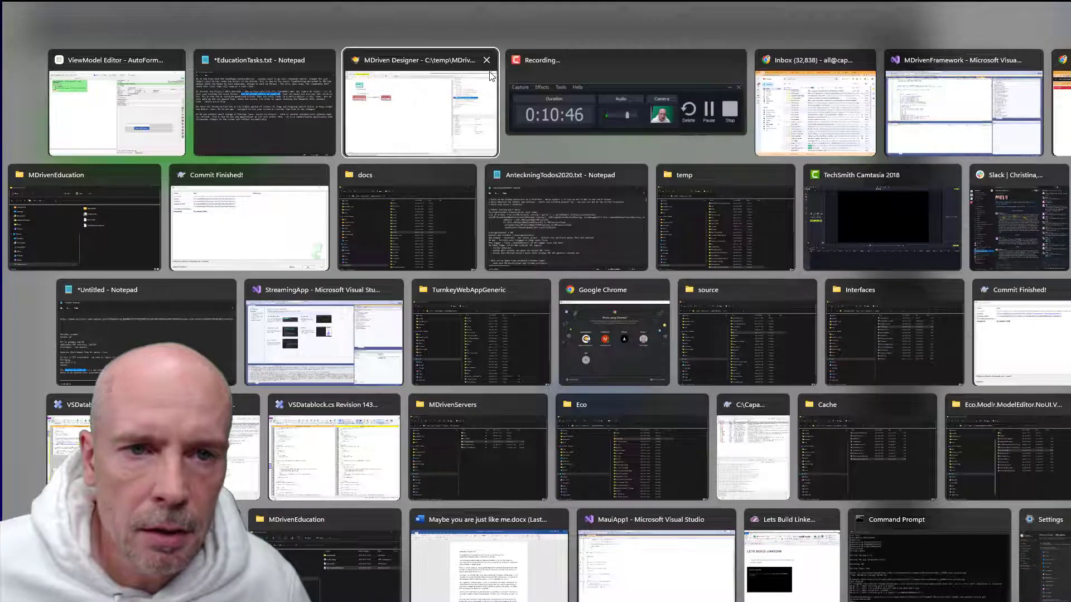
left_click(491, 75)
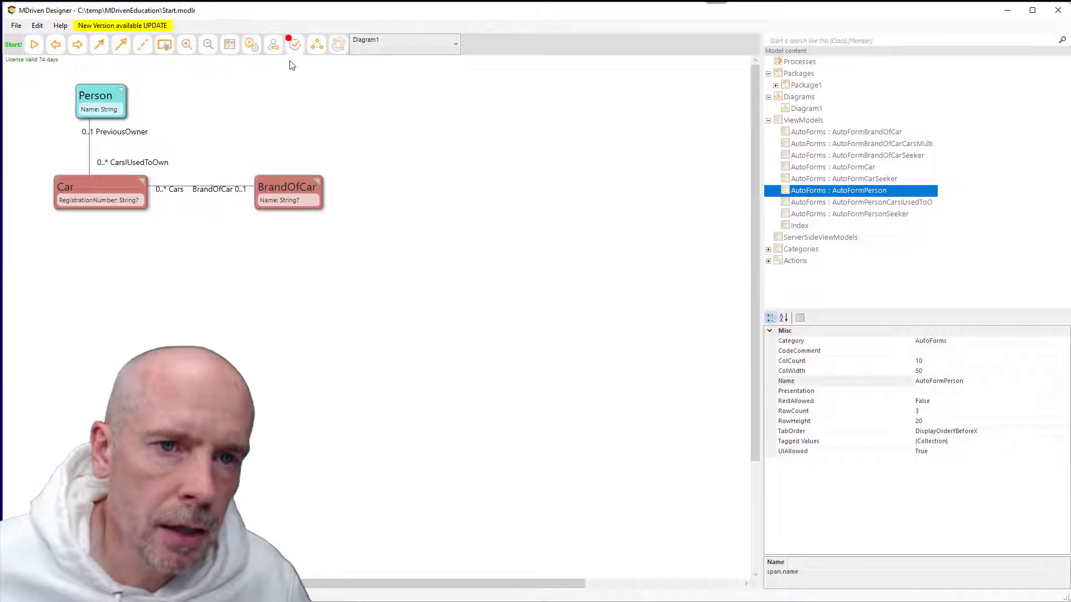
left_click(294, 46)
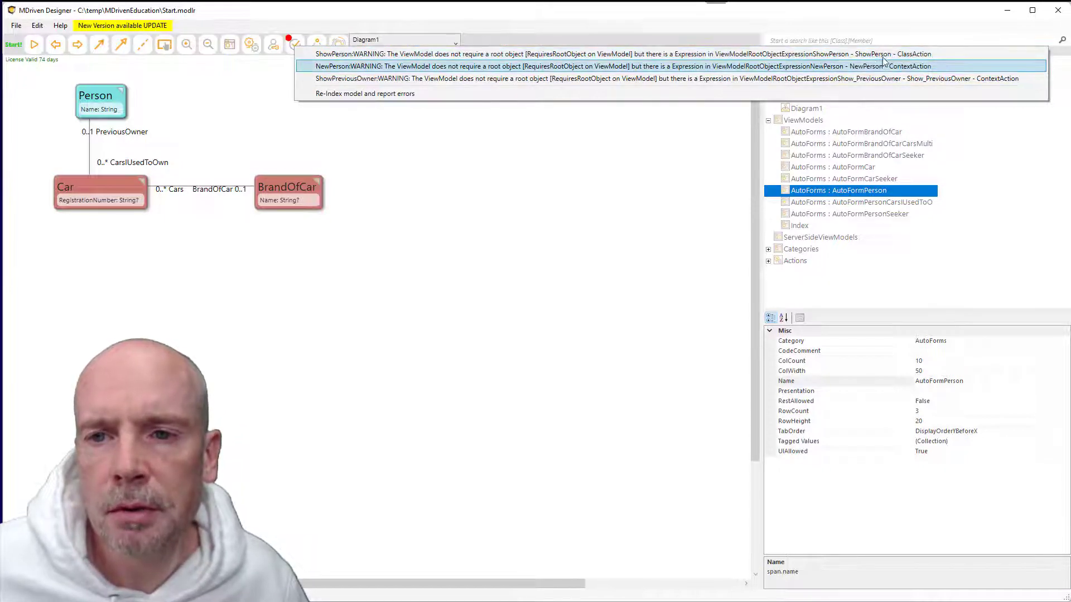
Return to EducationTasks.txt and highlight task 82's explanation about autoform-generated actions, "Person-object" and "Hence the errors".
key("alt+Tab")
key("Tab")
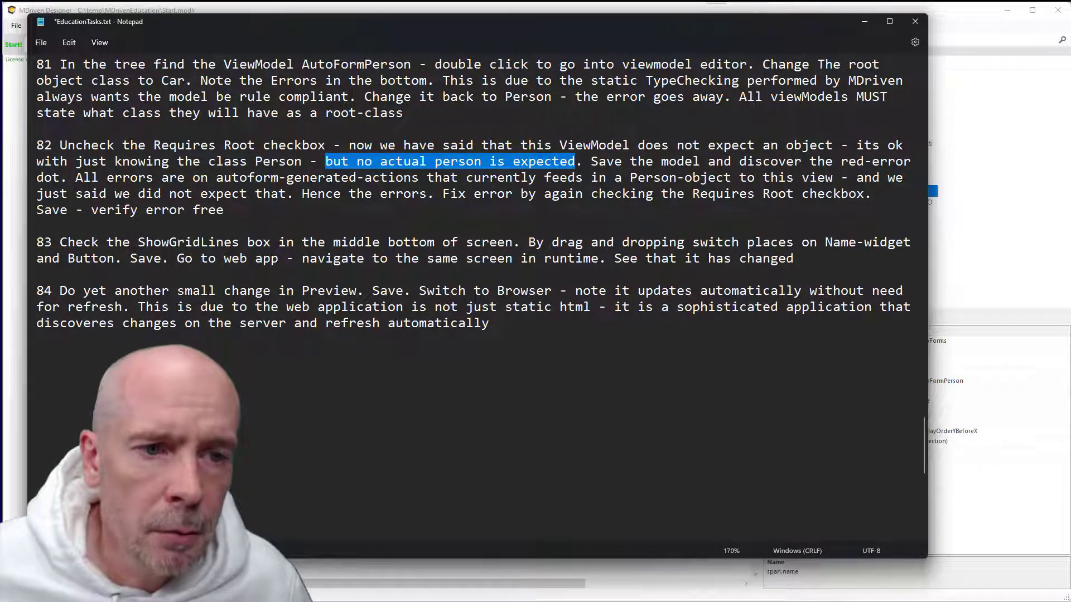
left_click_drag(76, 177, 414, 178)
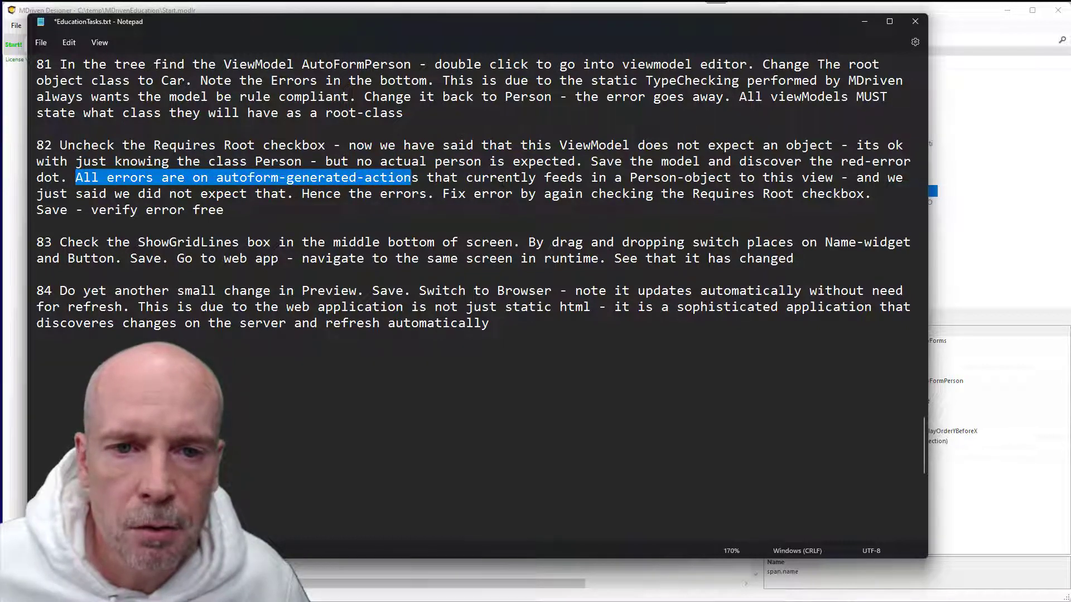
left_click_drag(629, 177, 731, 178)
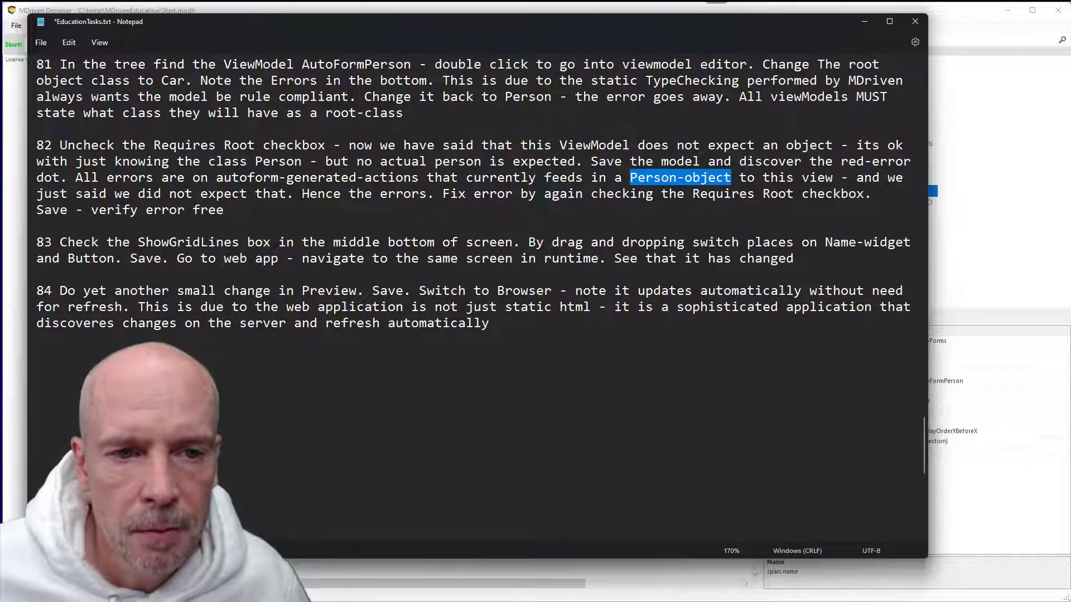
left_click_drag(302, 193, 426, 193)
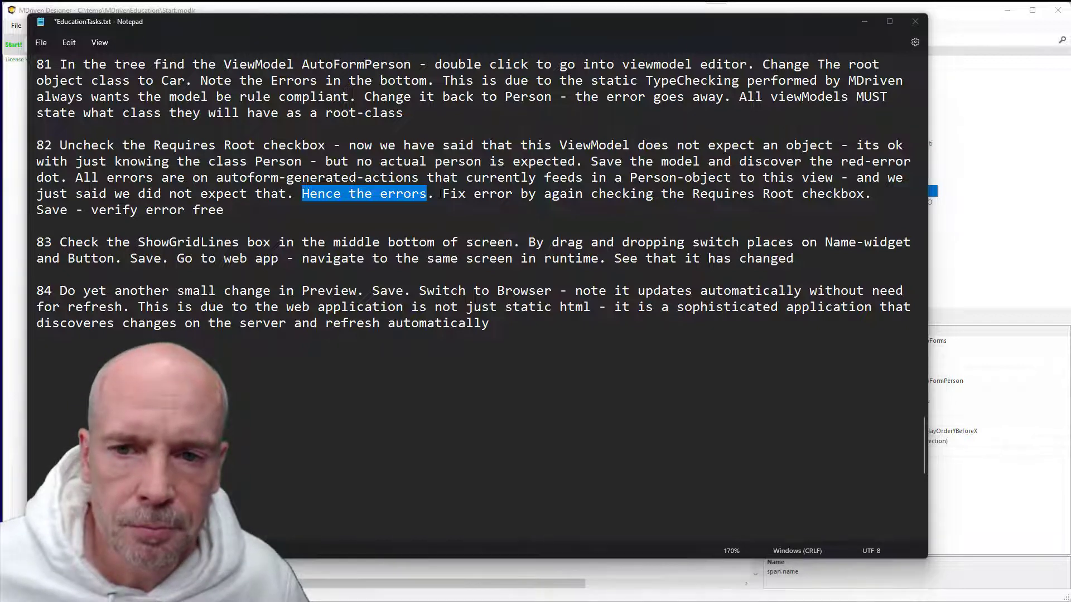
Switch to the ViewModel Editor and turn the root object requirement back on for AutoFormPerson.
key("alt+Tab")
key("alt+Tab")
key("alt+Tab")
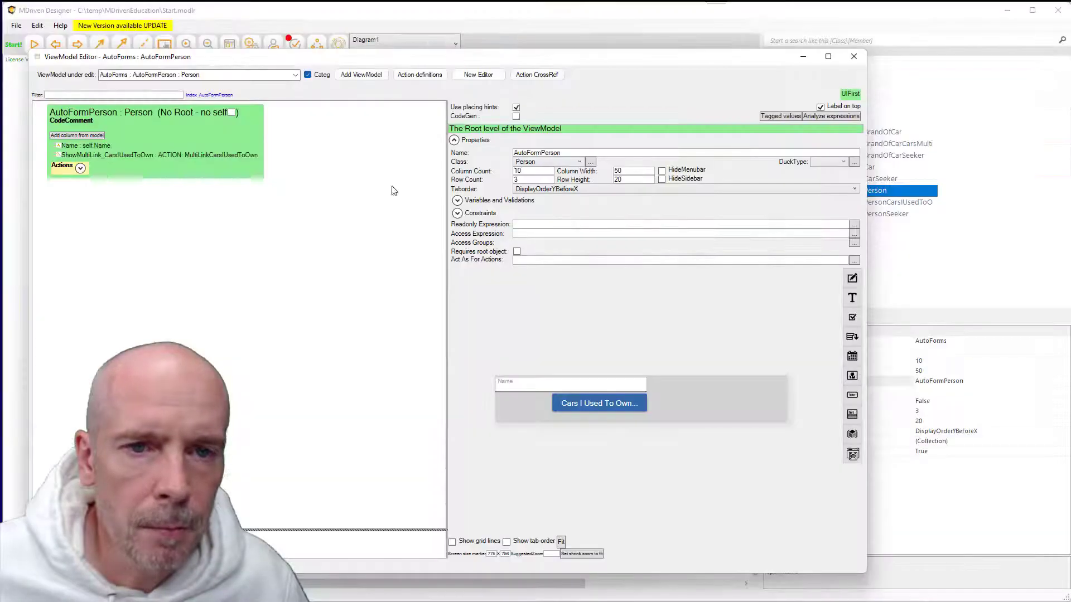
left_click(234, 114)
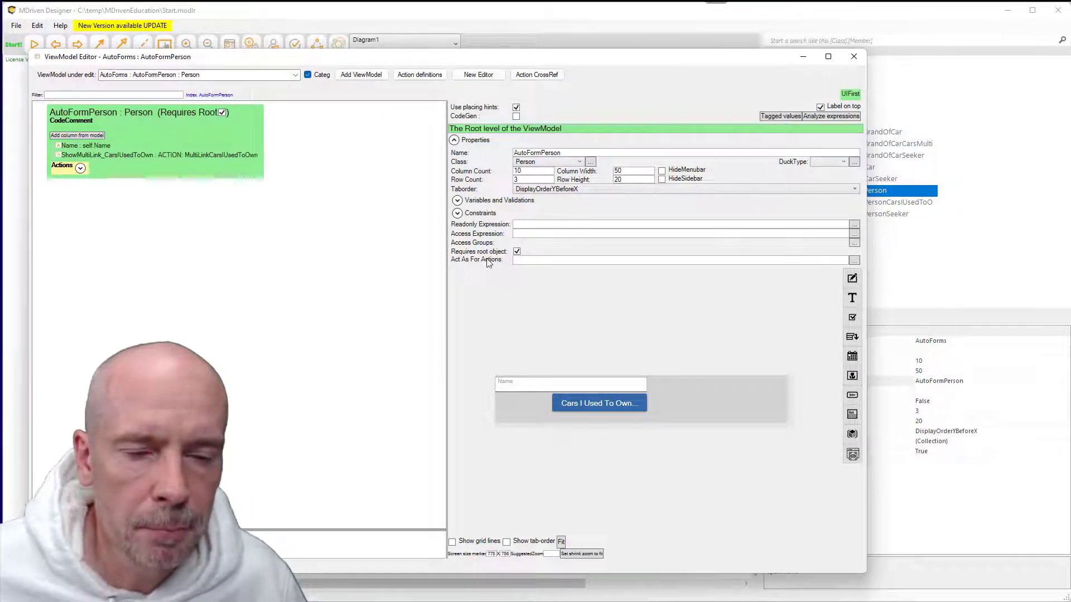
Consult task 83 in EducationTasks.txt, and turn on grid lines in AutoFormPerson's preview in the ViewModel Editor.
key("alt+Tab")
key("alt+Tab")
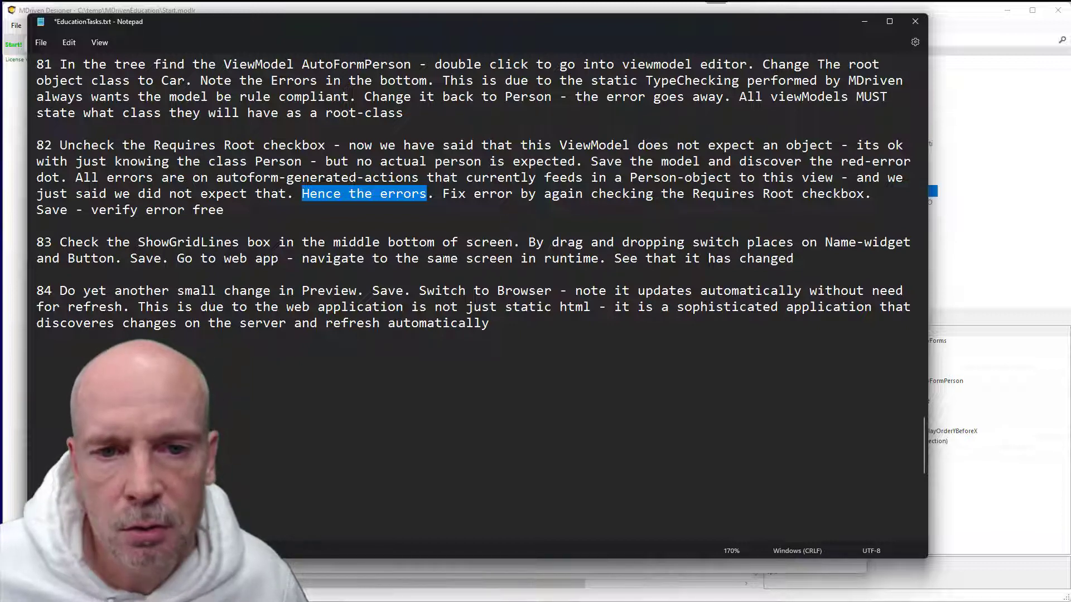
key("alt+Tab")
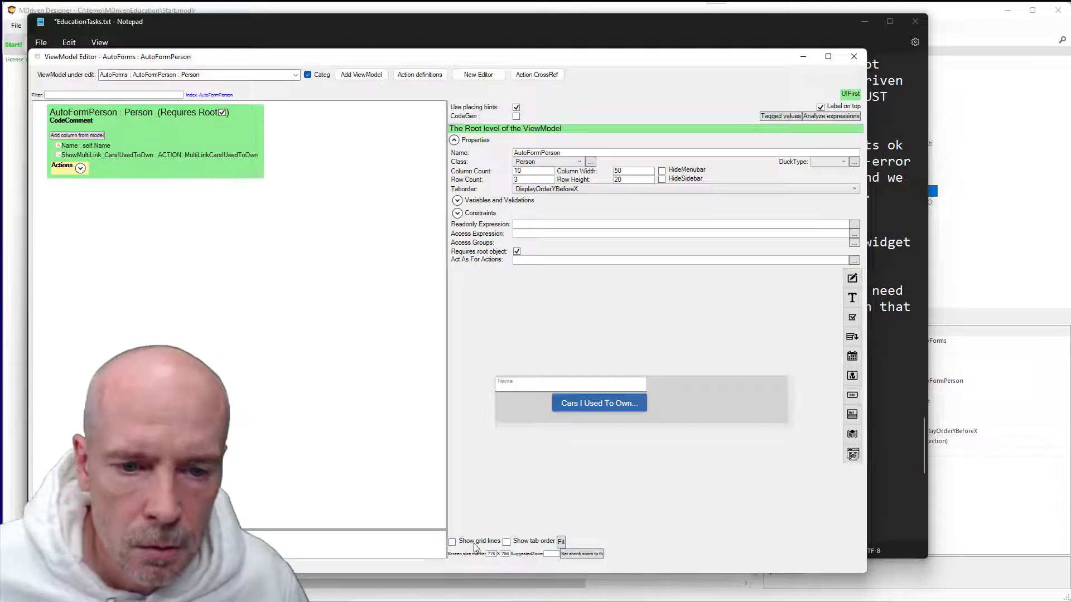
left_click(475, 543)
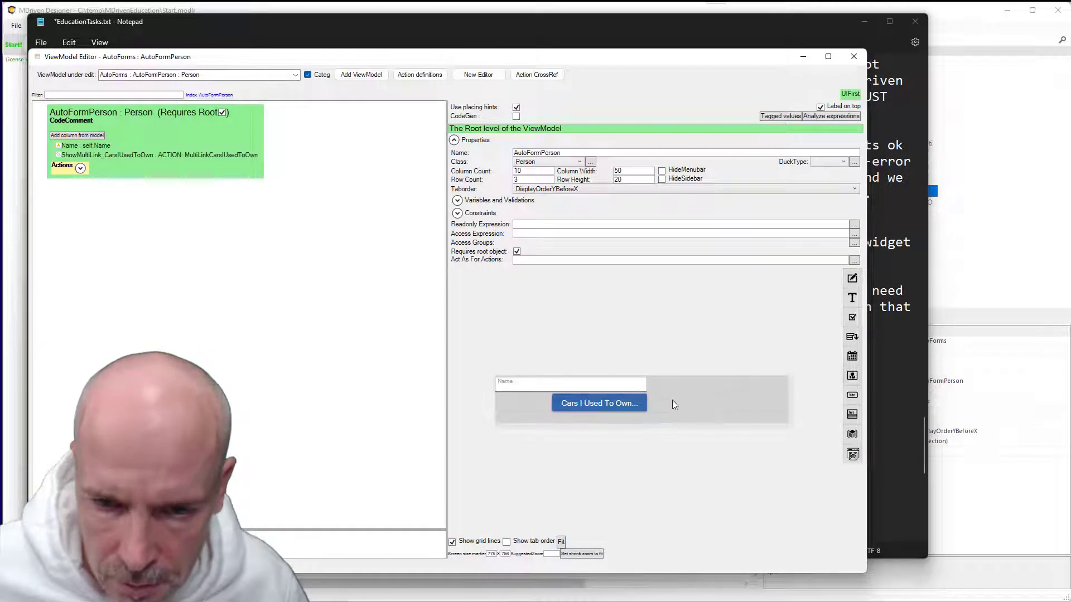
left_click(481, 543)
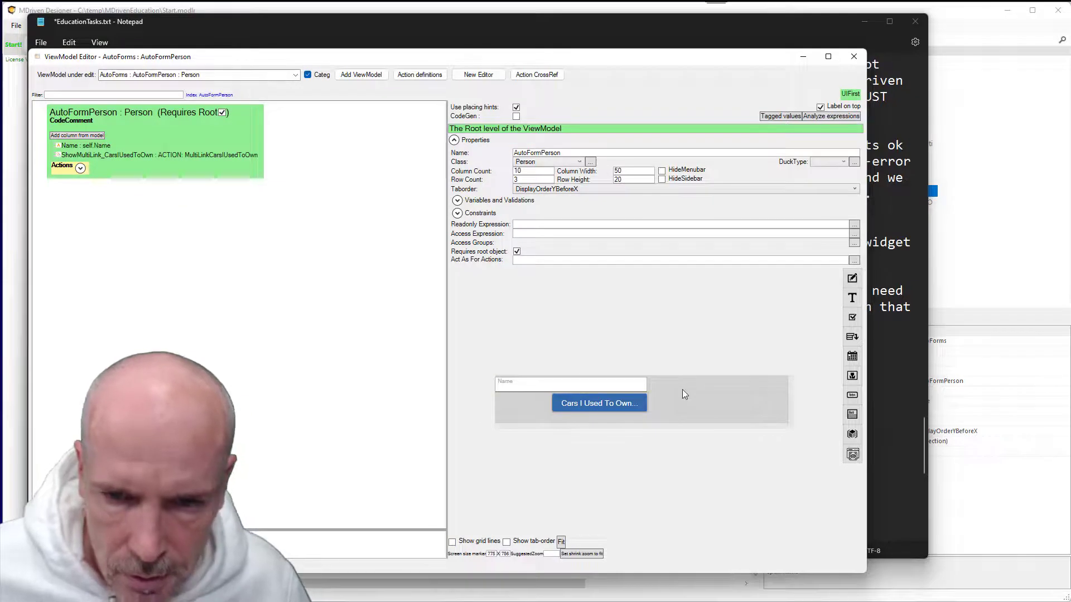
left_click(479, 543)
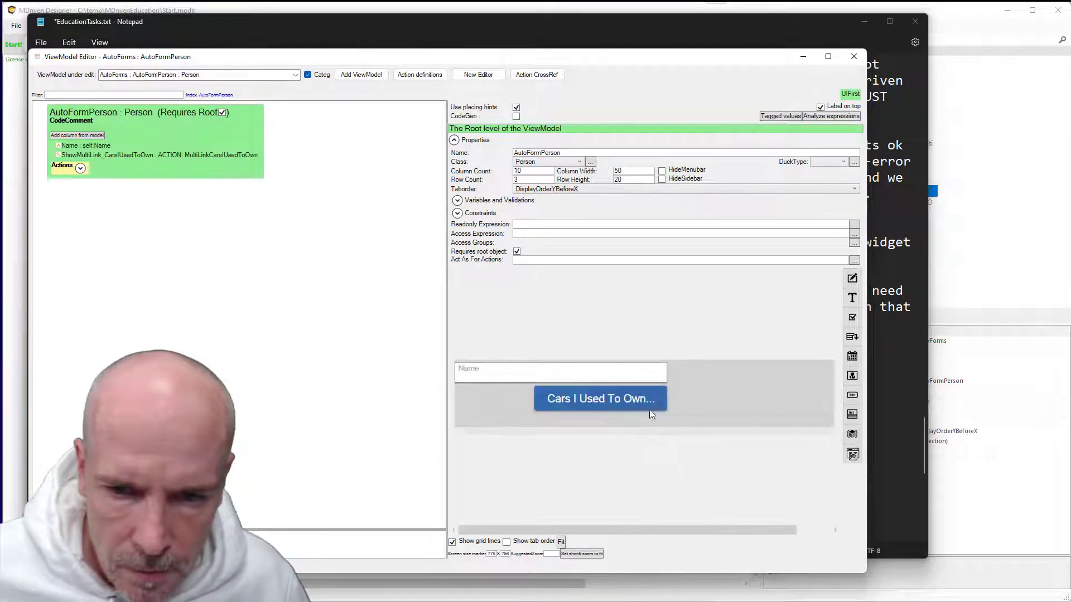
left_click(663, 409)
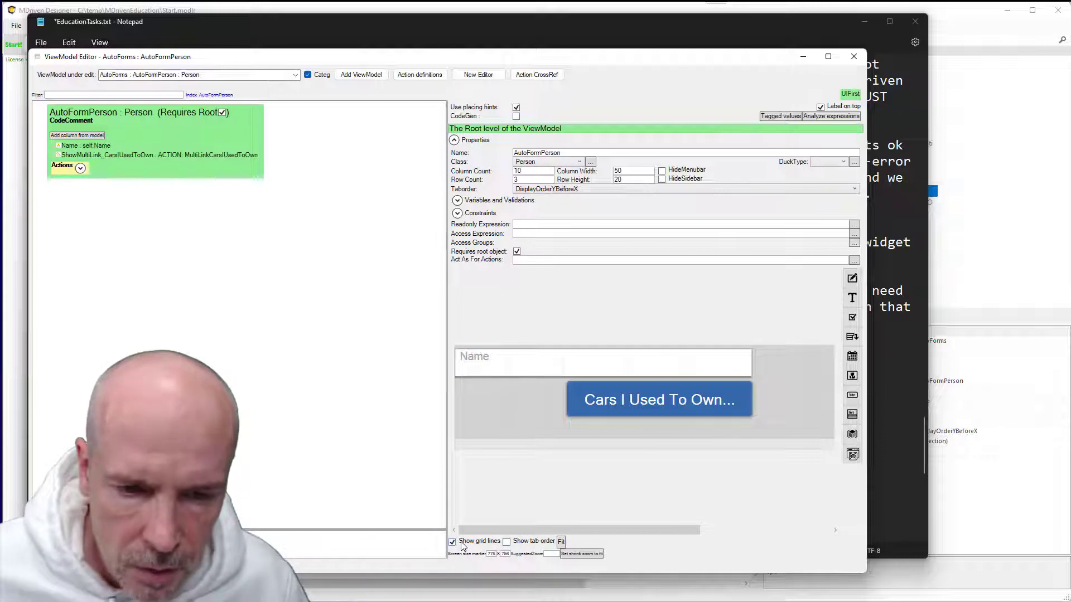
Swap the widgets in AutoFormPerson's preview, placing the Name field in row 1 and the Cars I Used To Own button in row 0, column 2.
left_click(619, 400)
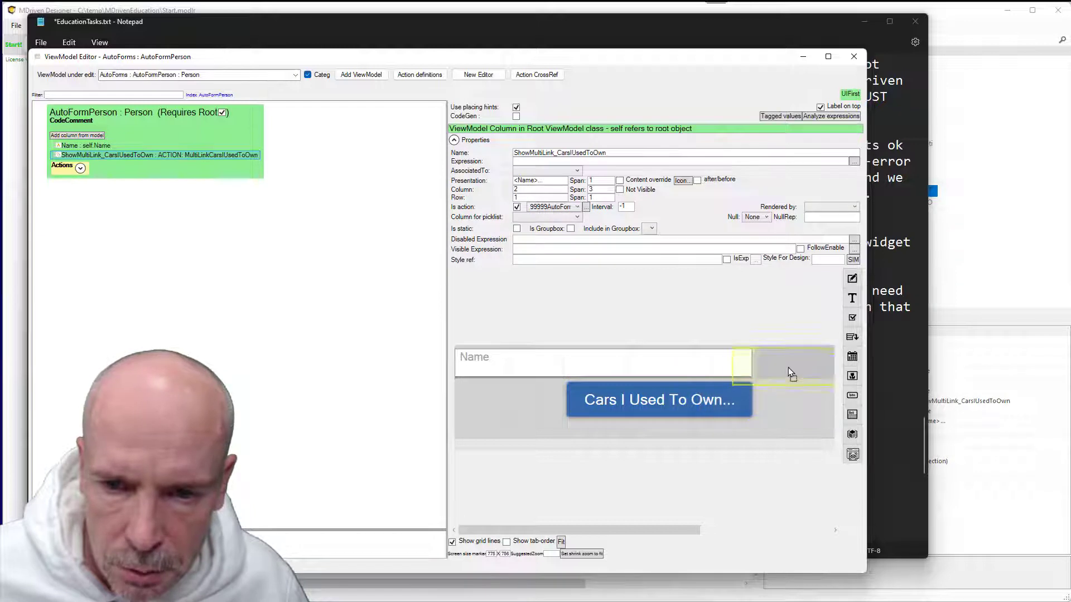
left_click_drag(788, 366, 788, 366)
left_click(650, 392)
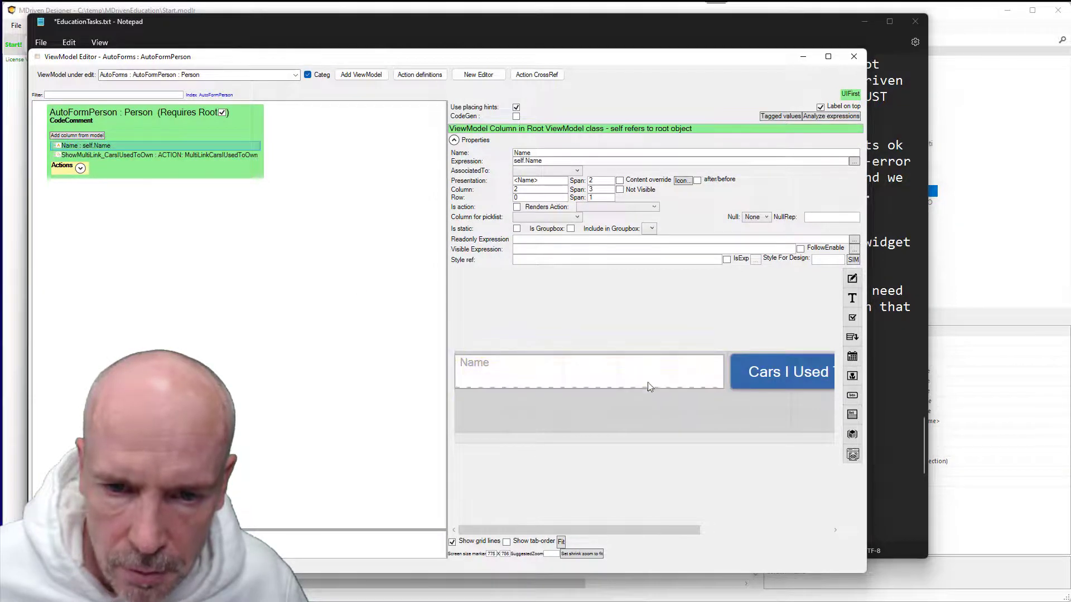
left_click_drag(649, 386, 636, 407)
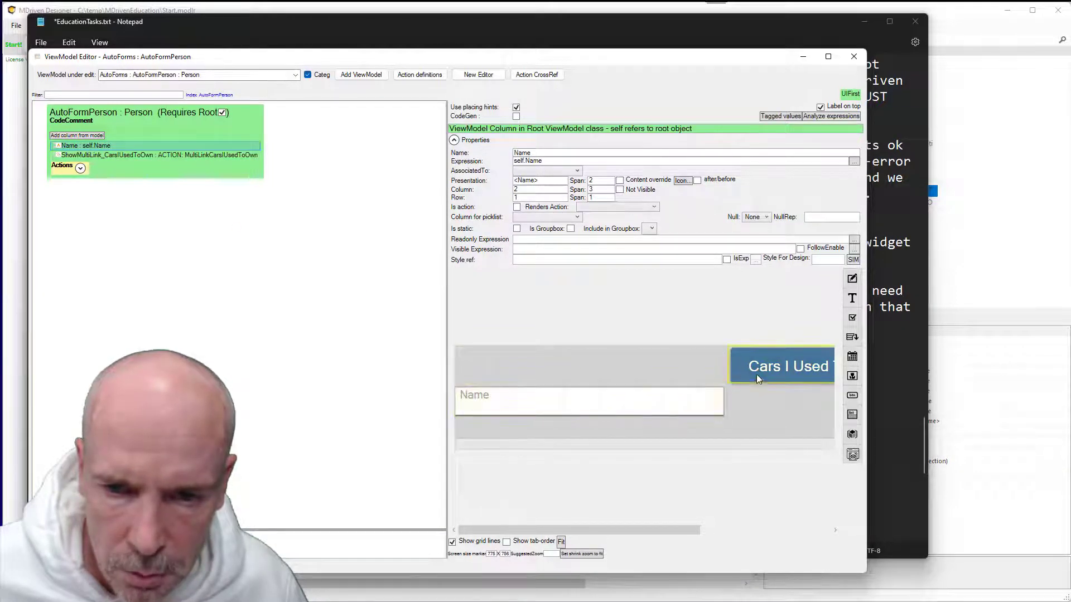
left_click_drag(756, 373, 496, 373)
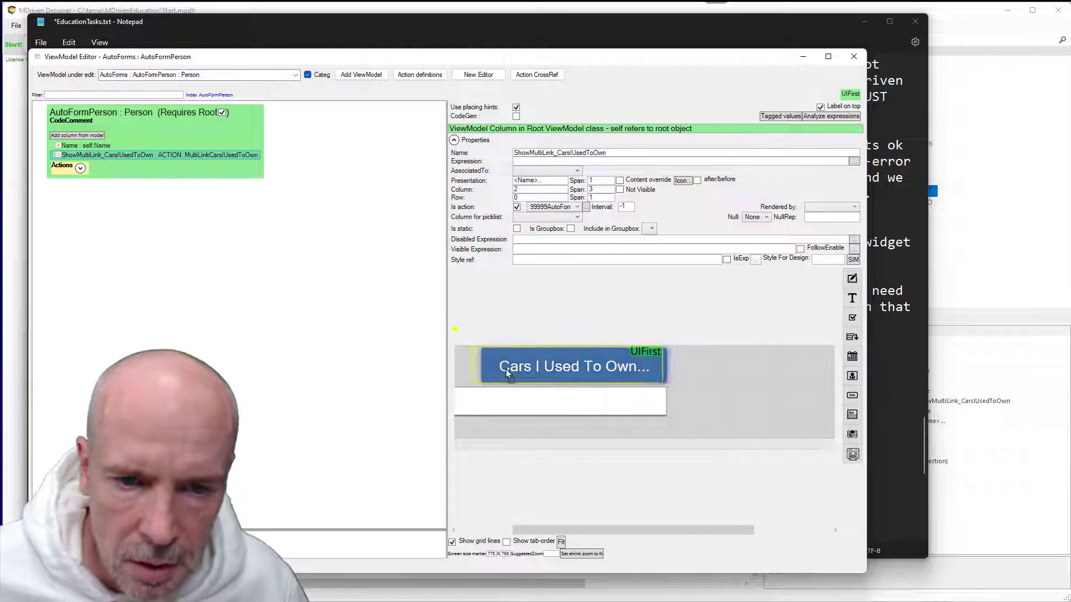
Move the Cars I Used To Own button to column 1 in AutoFormPerson's preview, and switch to the local Turnkey web app.
left_click_drag(551, 531, 496, 531)
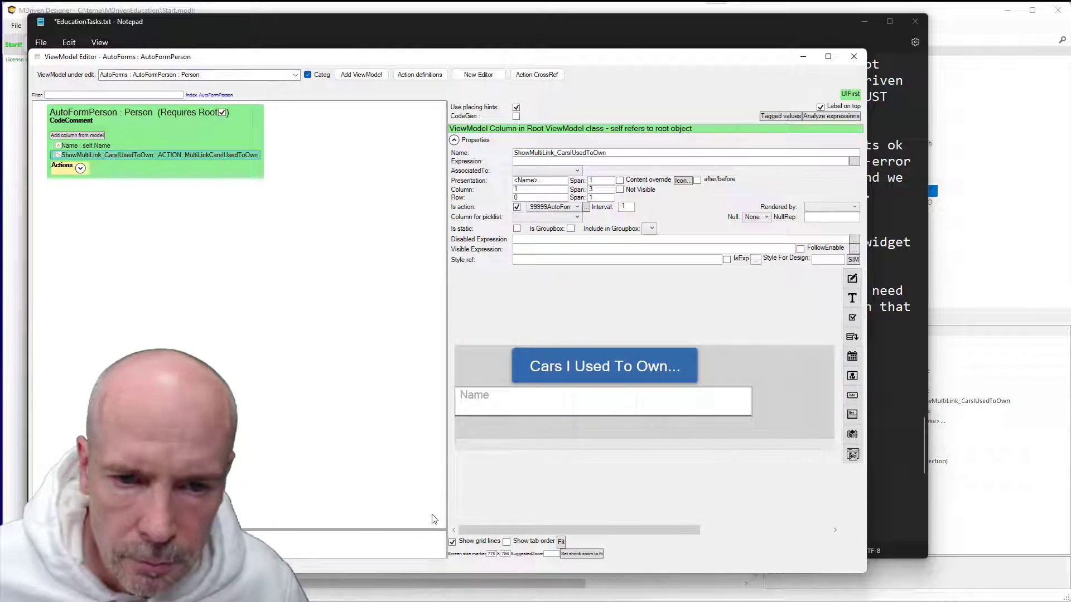
key("alt+Tab")
key("alt+Tab")
key("alt+Tab")
key("alt+Tab")
key("alt+Tab")
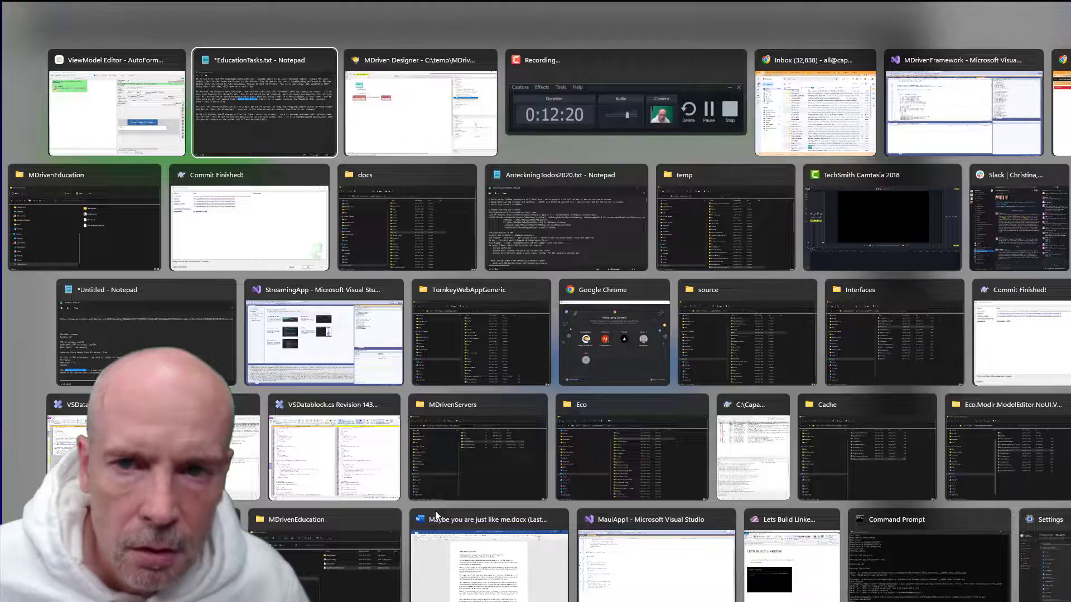
key("alt+Tab")
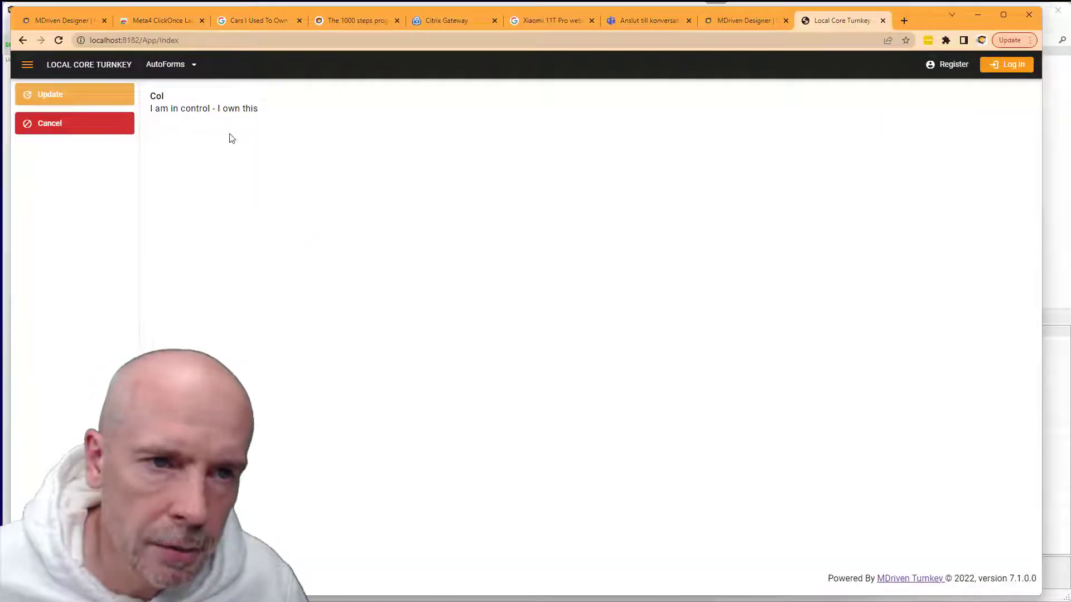
Show the first person listed in the AutoForms person seeker, and highlight AutoFormPerson in the page address.
left_click(186, 67)
left_click(192, 142)
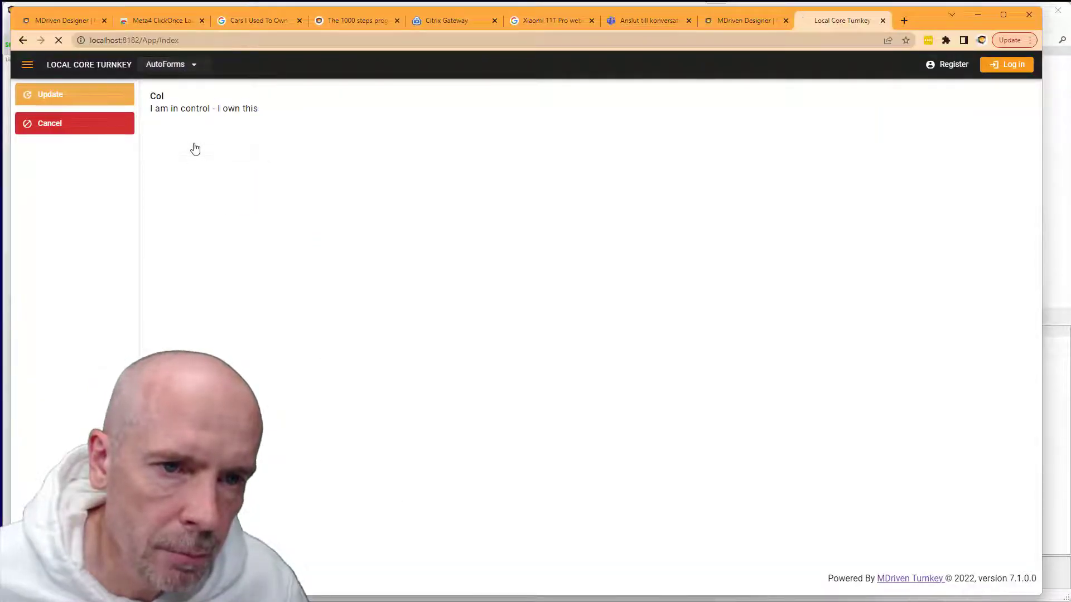
left_click(574, 115)
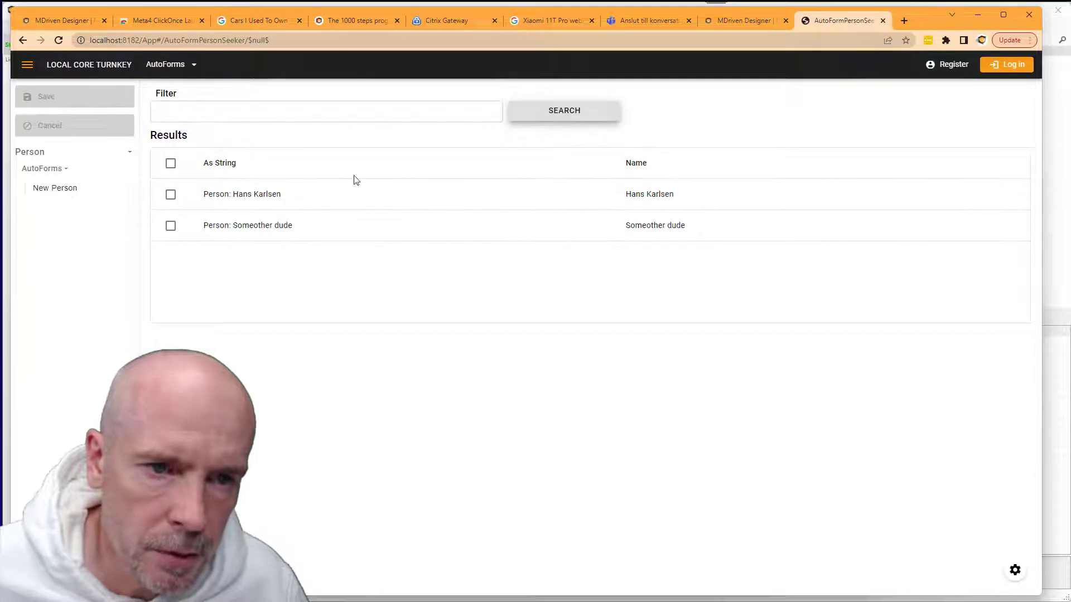
left_click(258, 196)
left_click(67, 244)
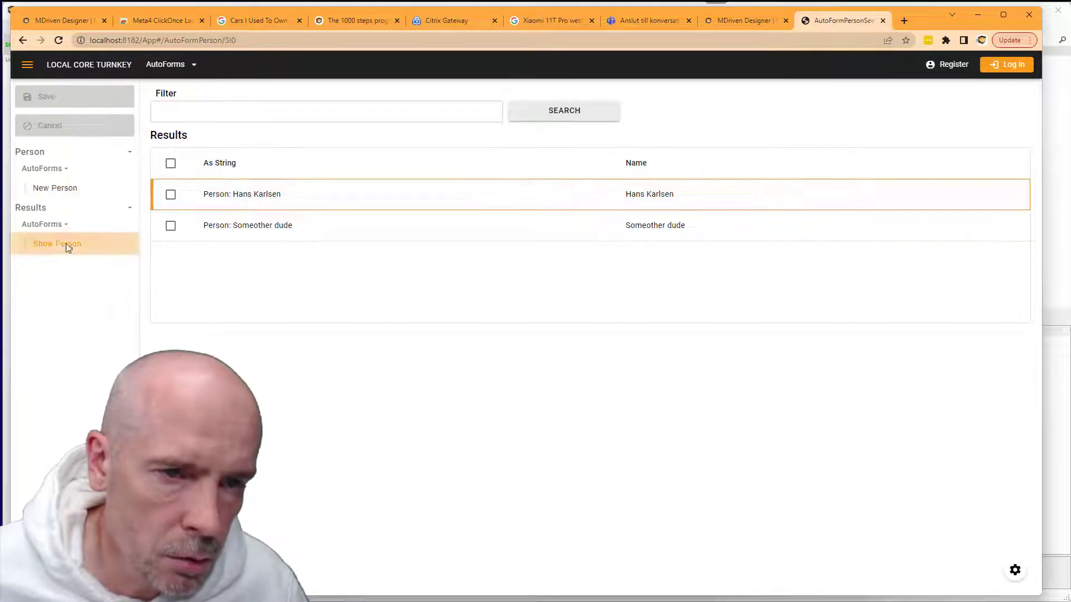
left_click(169, 43)
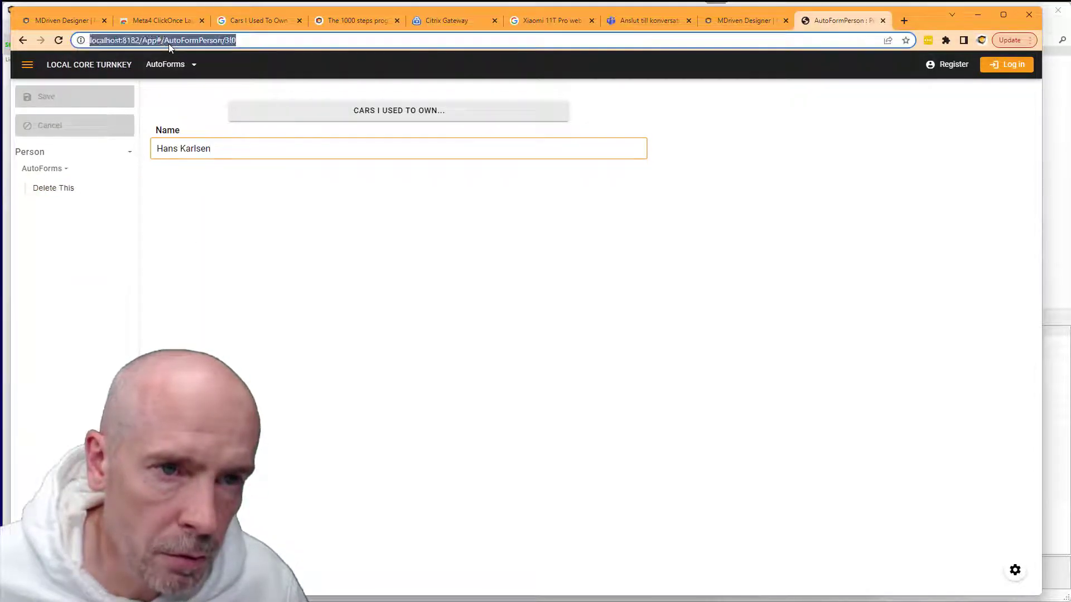
double_click(168, 43)
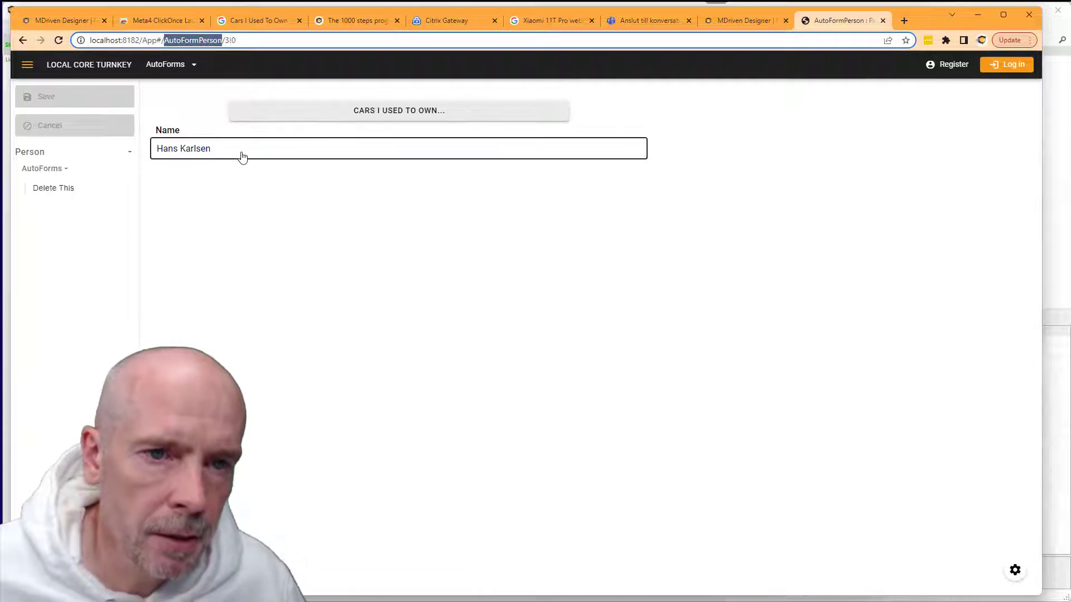
Return to EducationTasks.txt and highlight task 83's "Go to web app" and task 84's instruction to make another small preview change.
key("super+Tab")
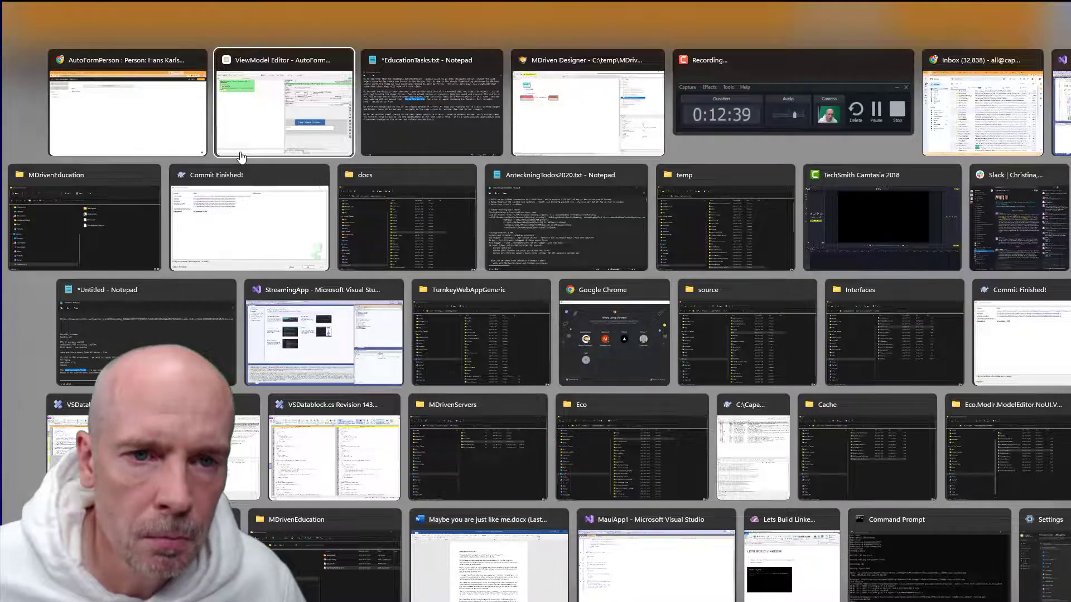
key("Right")
key("Return")
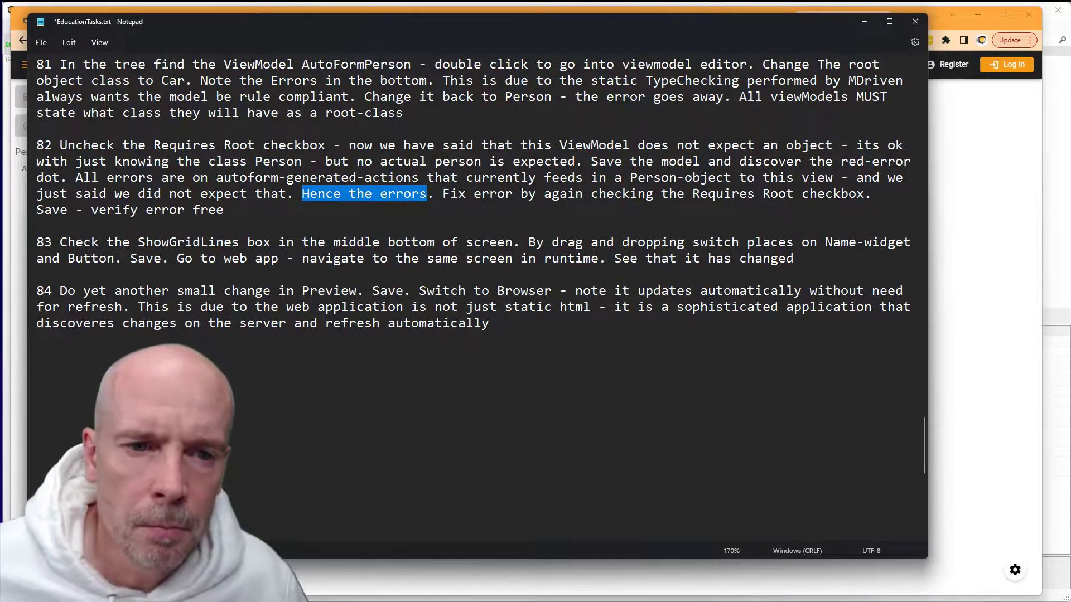
left_click(325, 258)
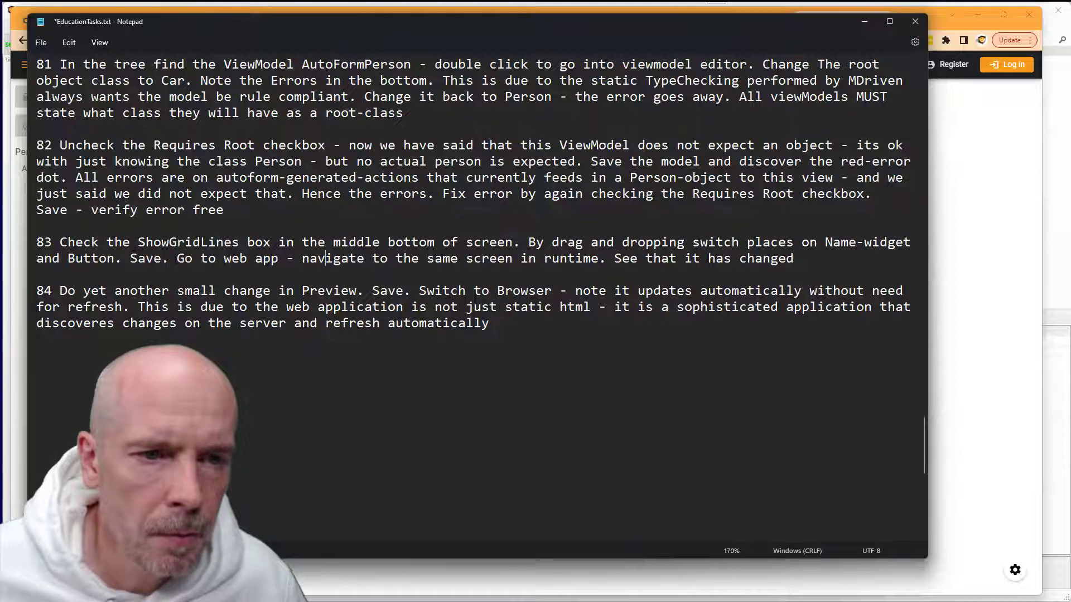
left_click_drag(177, 258, 278, 259)
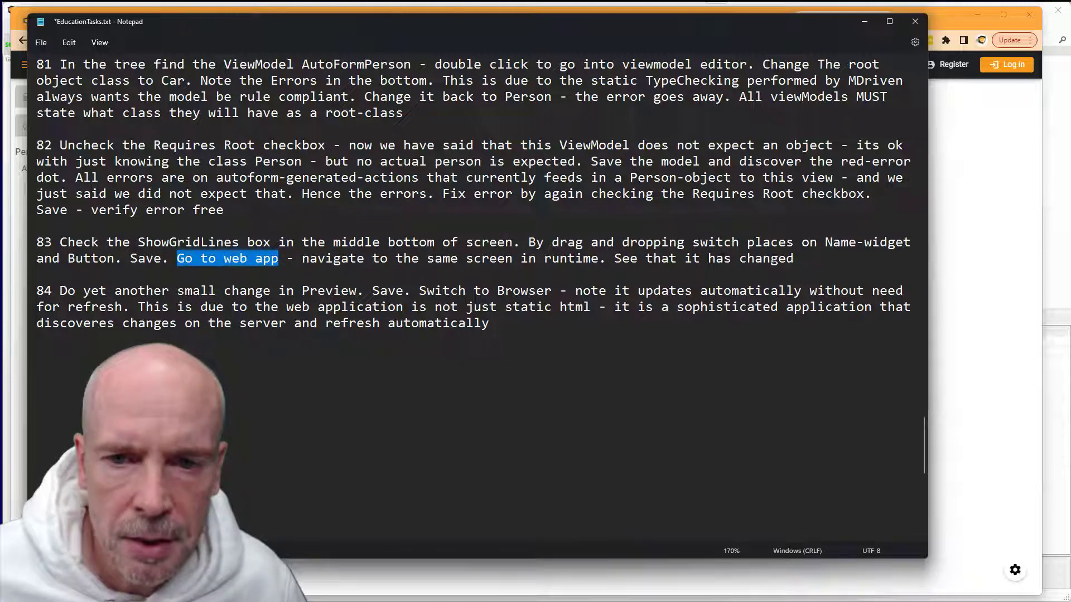
left_click(90, 291)
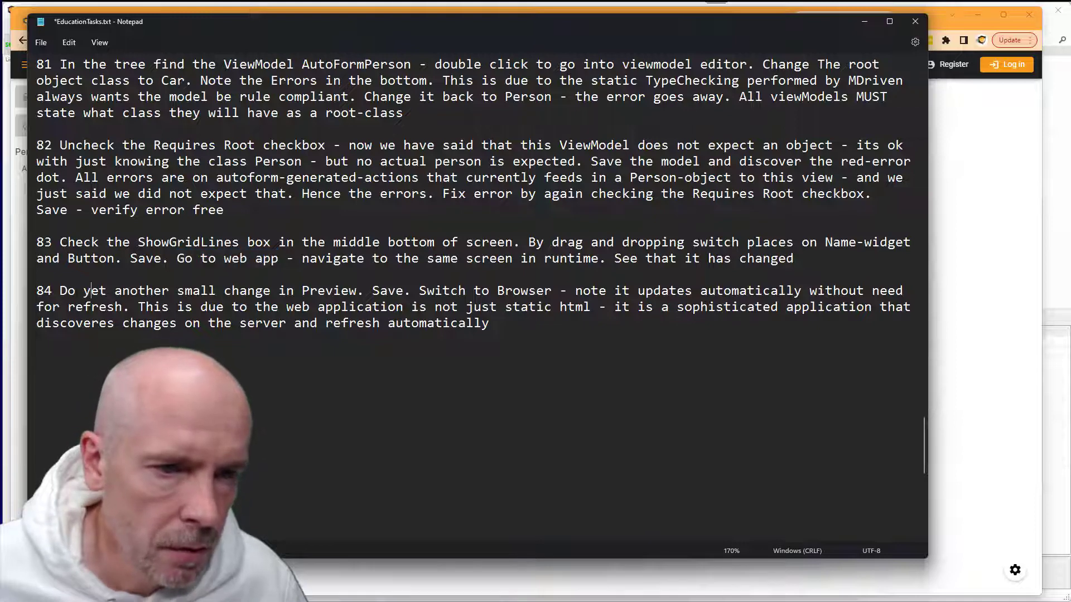
left_click_drag(60, 290, 325, 290)
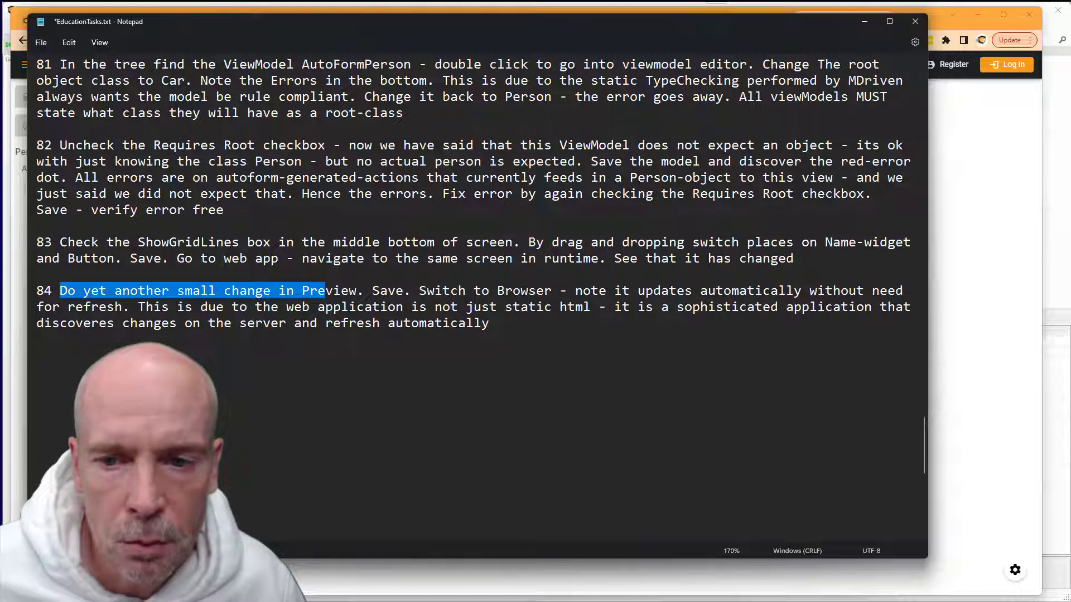
Switch to the ViewModel Editor and move the Cars I Used To Own button below the Name field, to row 1, column 4.
key("alt+Tab")
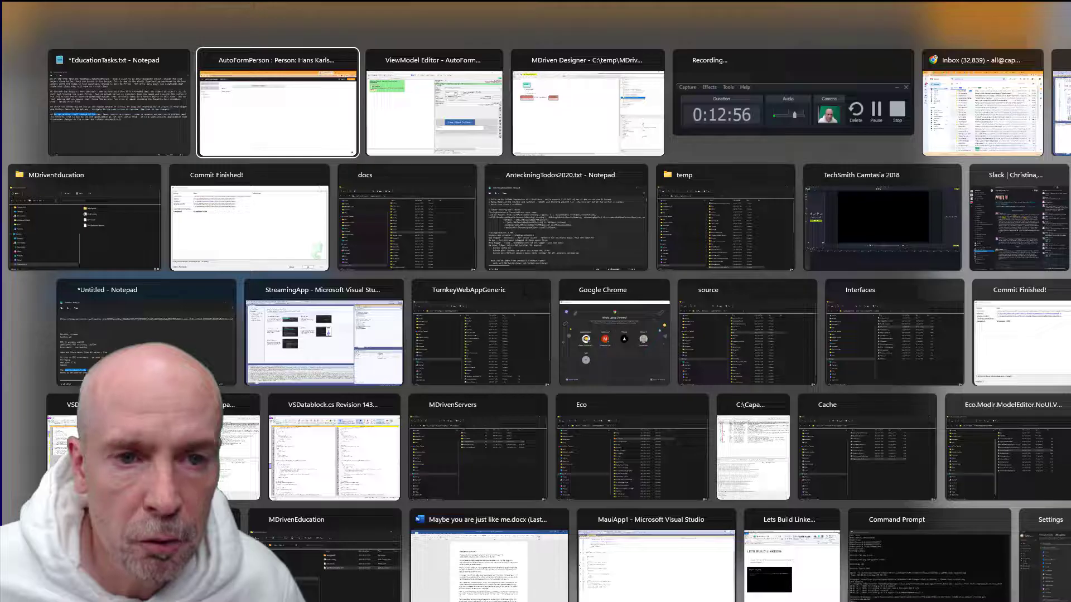
key("alt+Tab")
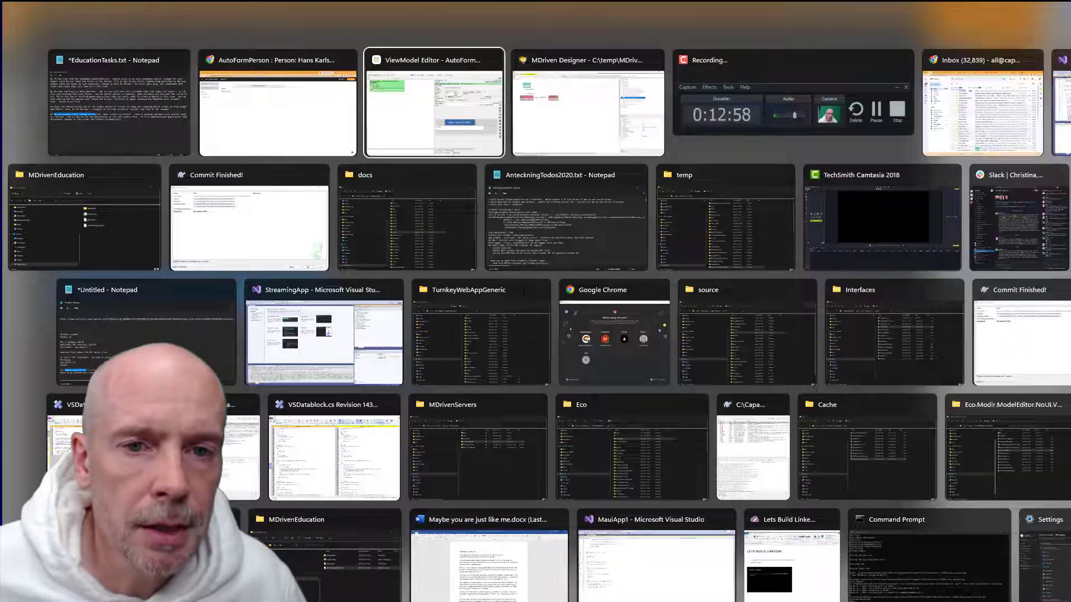
left_click_drag(590, 366, 580, 436)
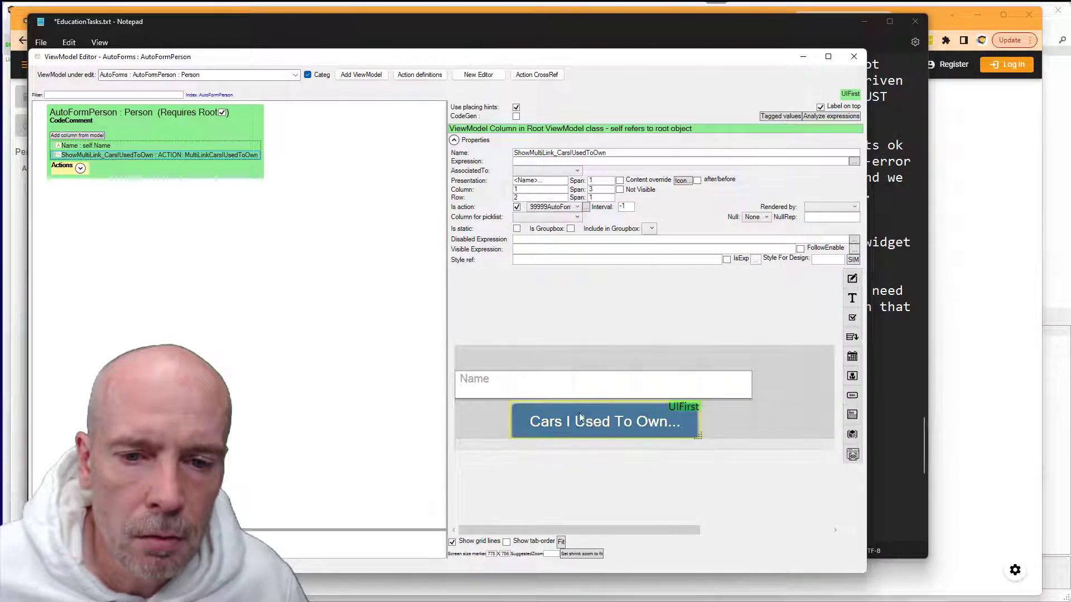
left_click_drag(573, 396, 759, 392)
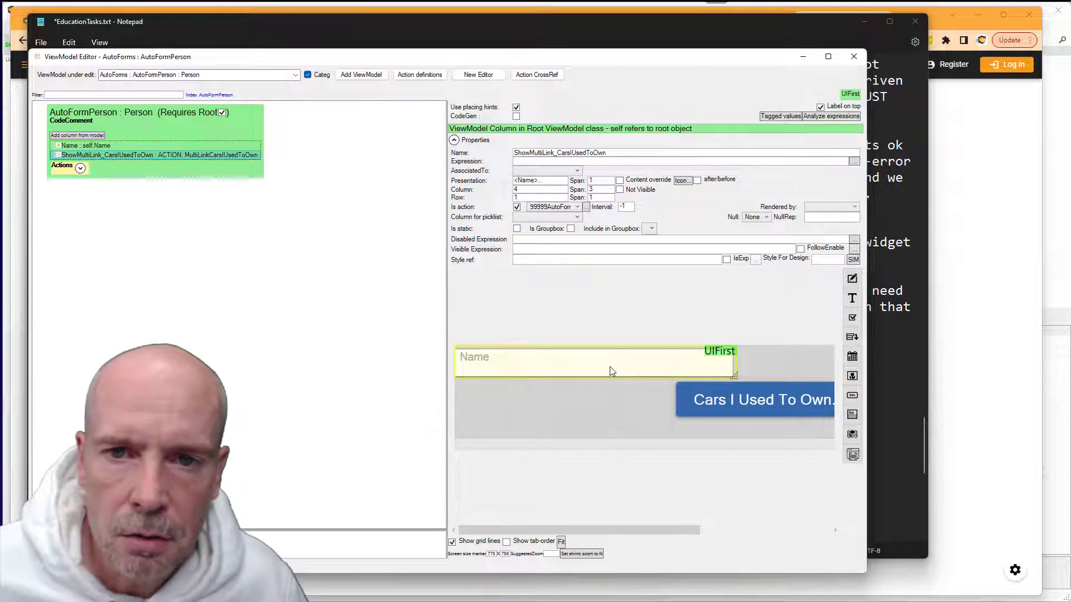
Switch to the Turnkey web app and reload the person's AutoFormPerson page.
key("alt+Tab")
key("alt+Tab")
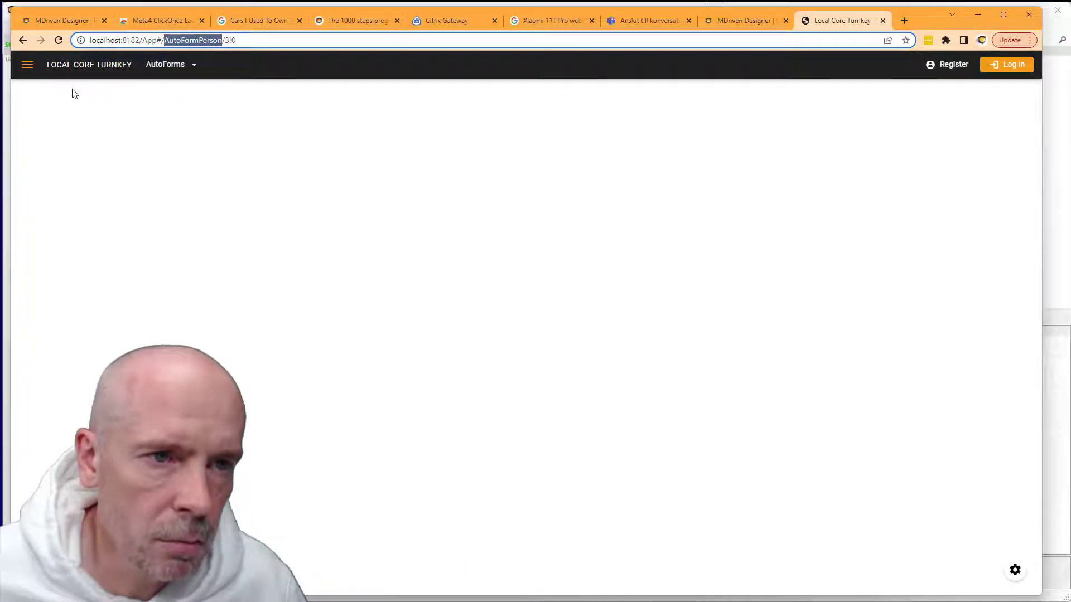
left_click(59, 40)
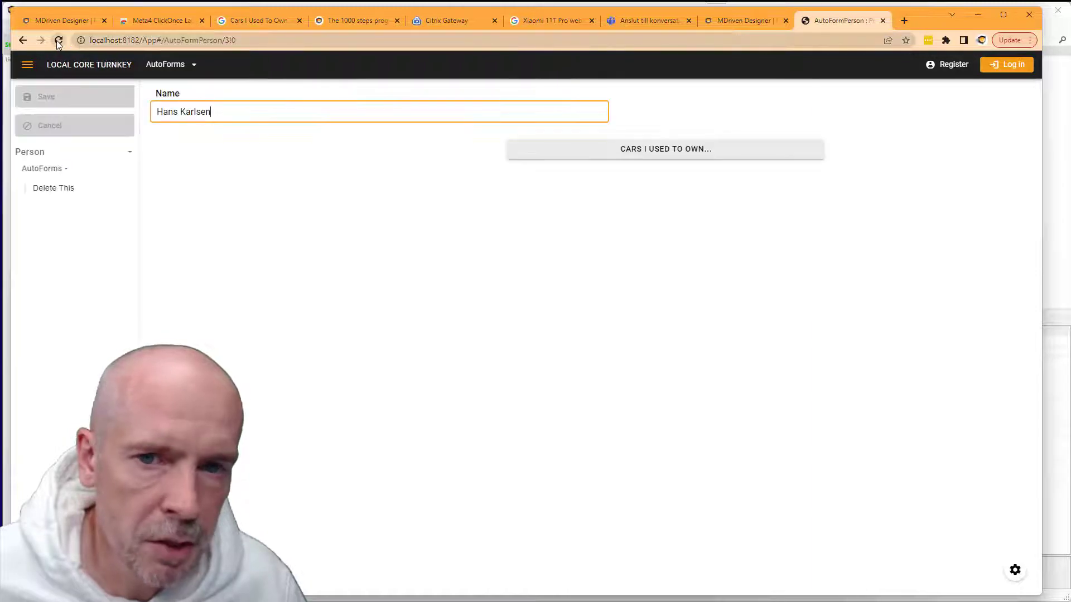
In the ViewModel Editor, move the Cars I Used To Own button beside the Name field, to row 0, column 5, and return to the browser.
key("alt+Tab")
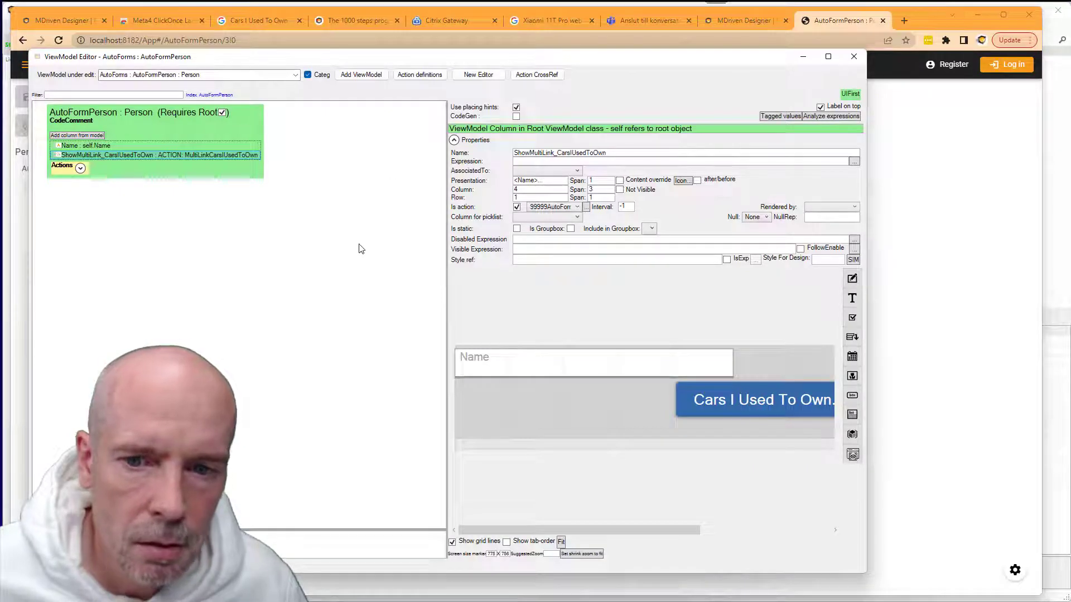
left_click_drag(712, 401, 776, 368)
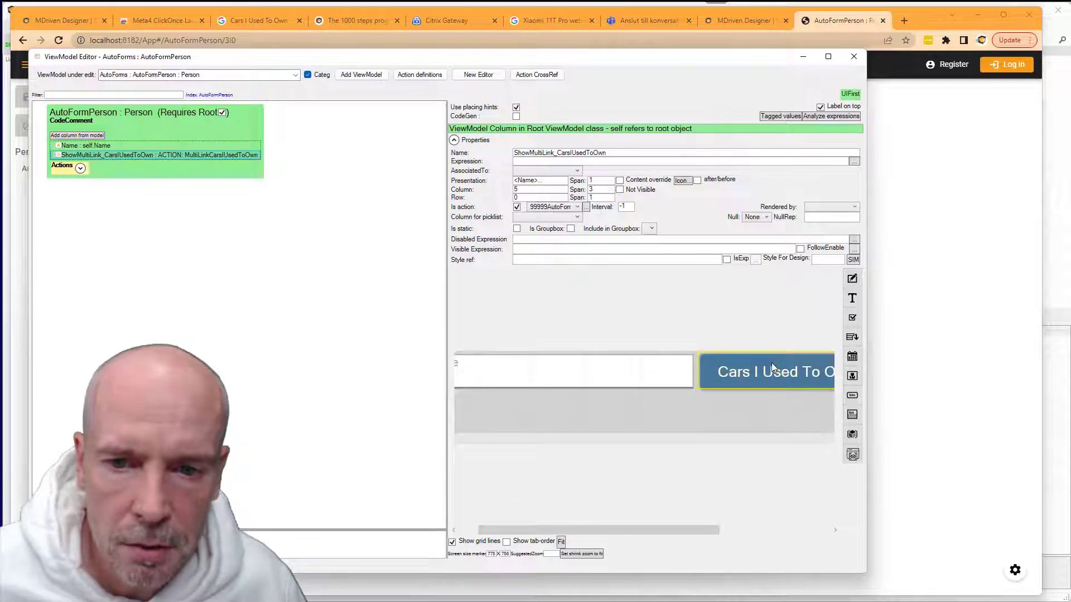
left_click(872, 347)
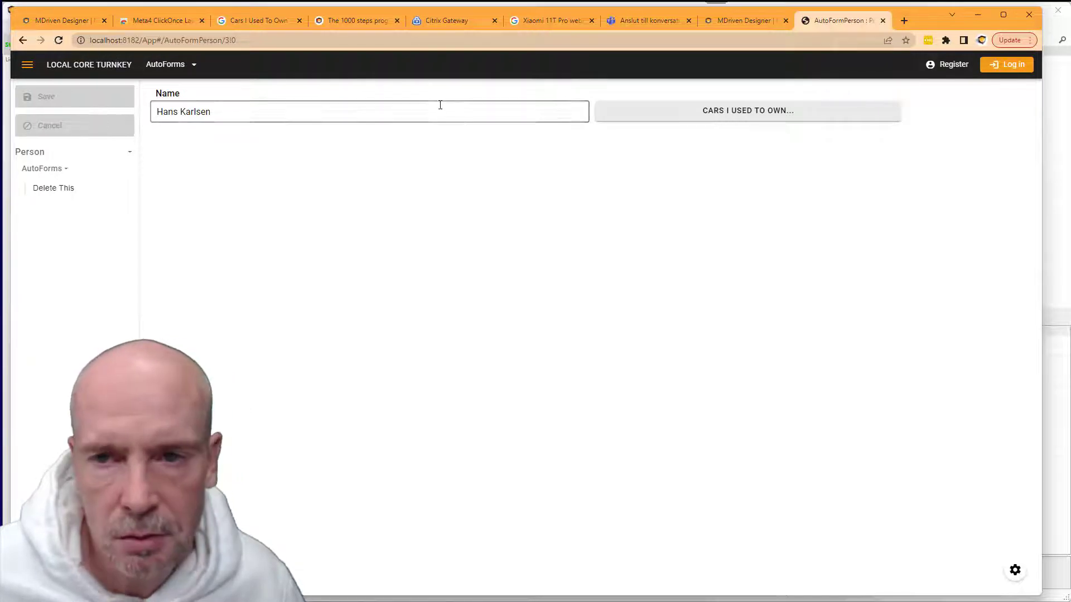
Switch to EducationTasks.txt, consult task 84, and put the text cursor at the end of it.
key("alt+Tab")
left_click(468, 120)
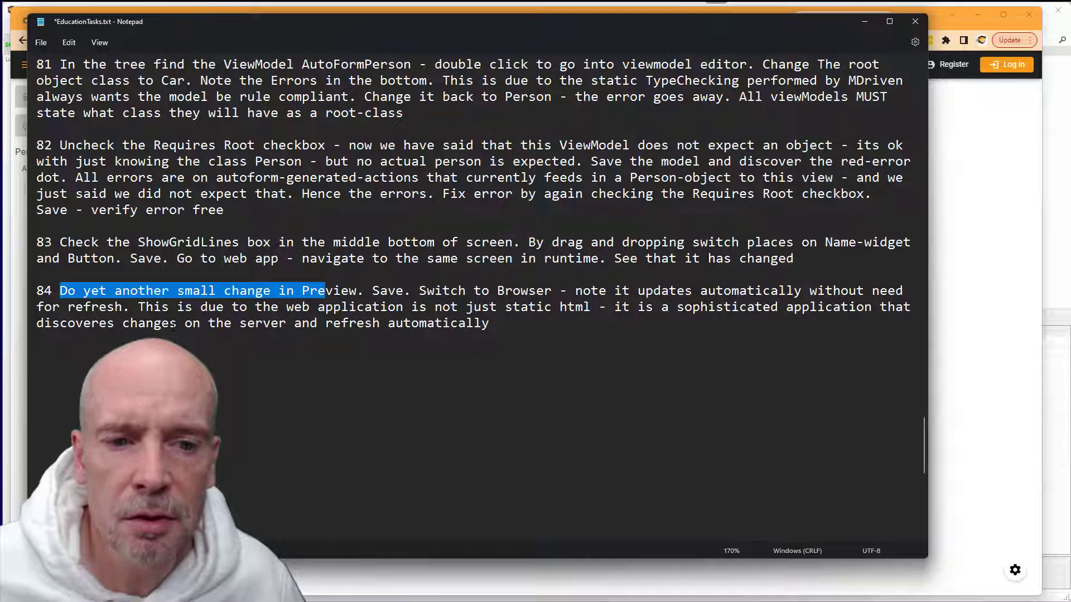
left_click(498, 324)
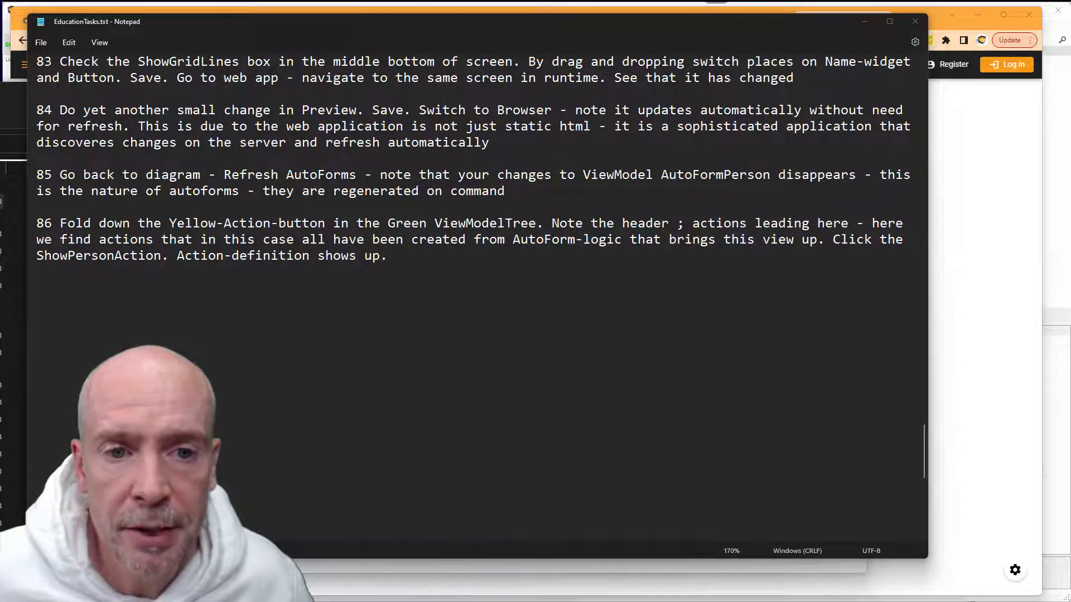
Switch back to the ViewModel Editor and examine the current widget layout in AutoFormPerson's preview.
key("alt+Tab")
key("alt+Tab")
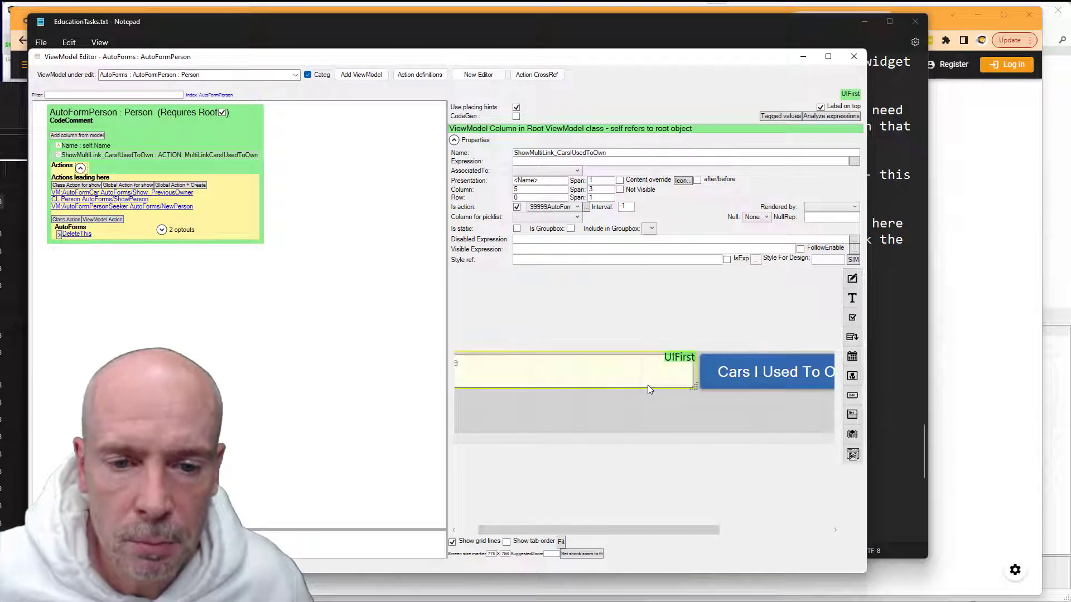
left_click_drag(598, 530, 564, 525)
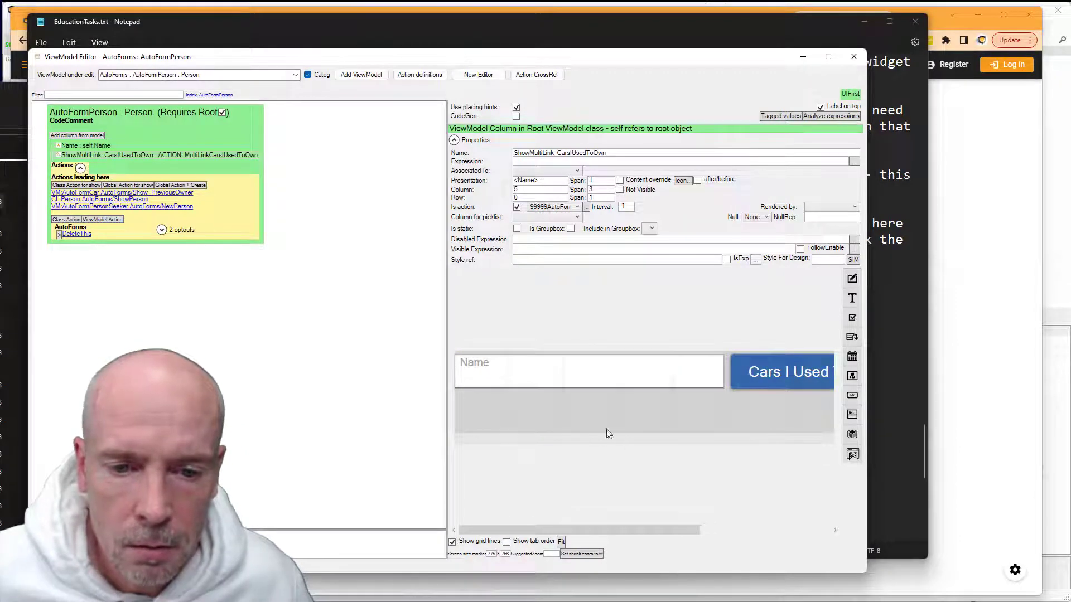
scroll(607, 405, "down", 5)
scroll(607, 406, "up", 2)
Switch to MDriven Designer and refresh the AutoForms from Diagram1.
key("alt+Tab")
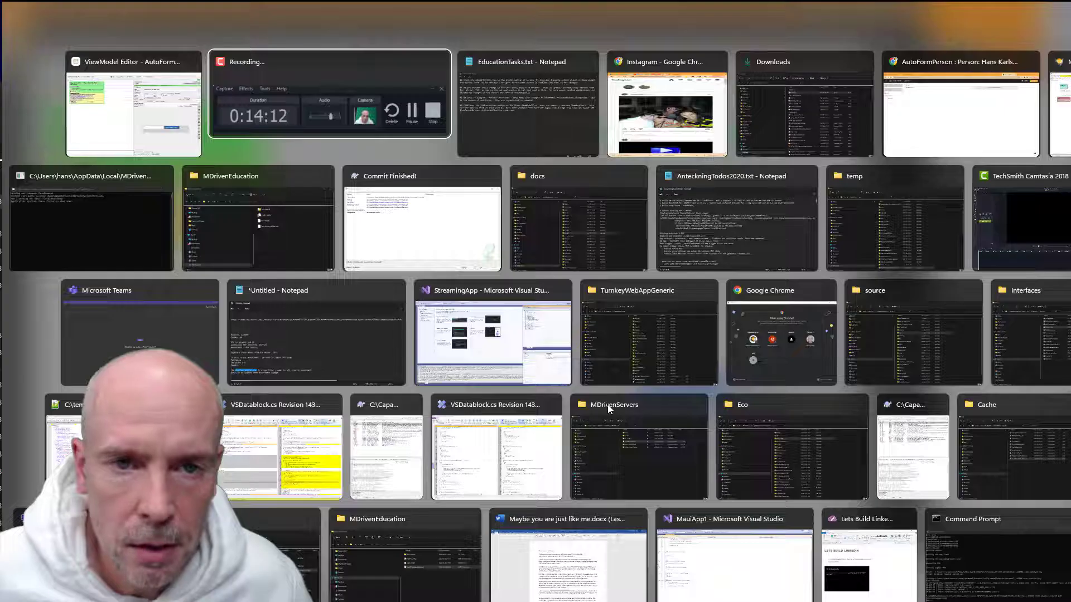
key("alt+Tab")
key("alt+Tab")
key("alt+Tab")
key("alt+Tab")
key("alt+Tab")
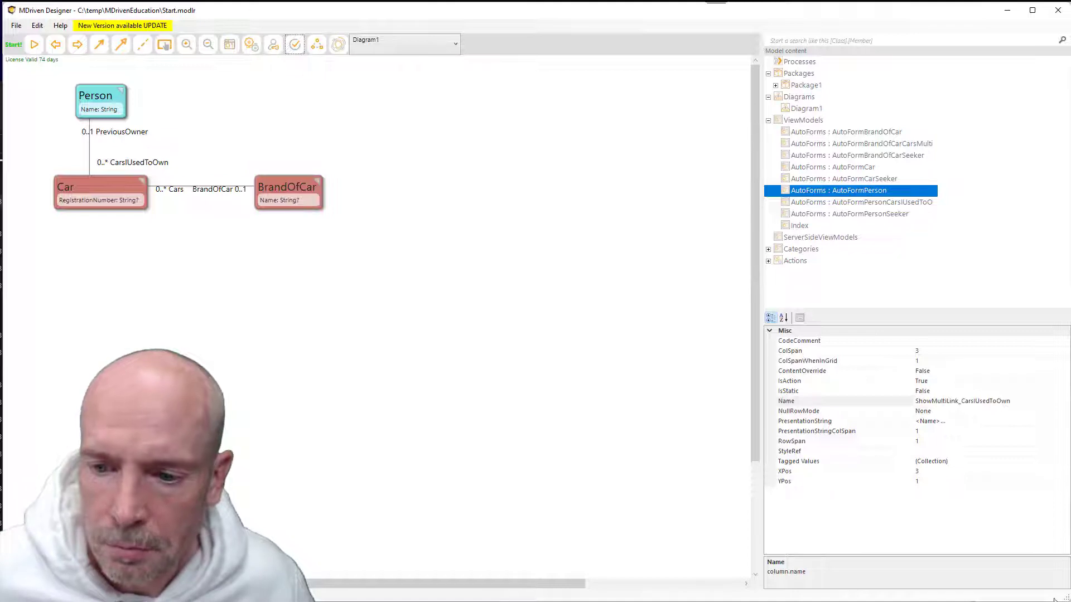
right_click(320, 358)
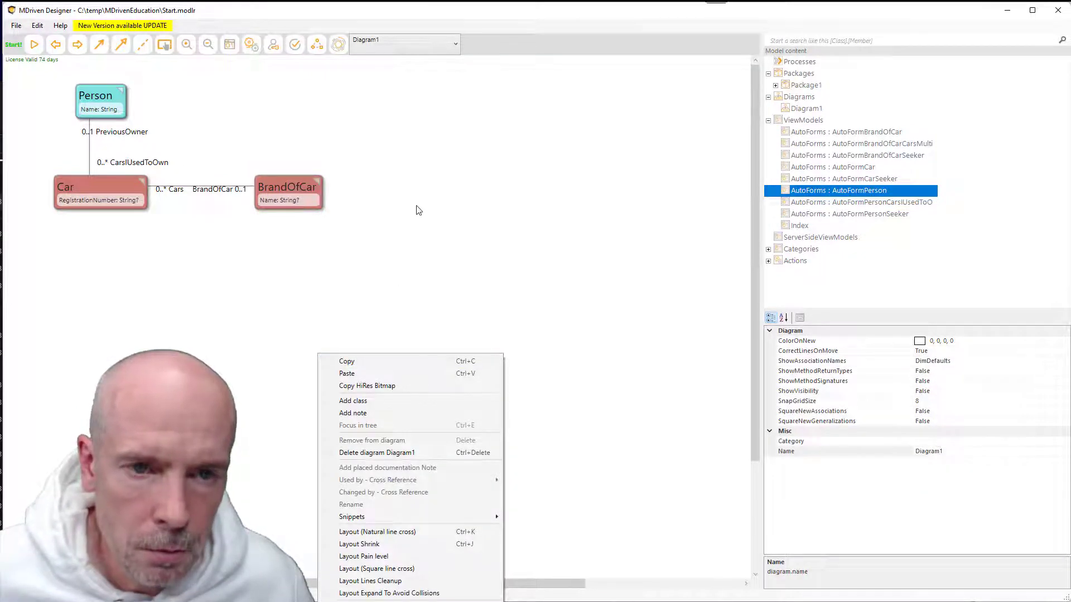
right_click(395, 120)
mouse_move(471, 412)
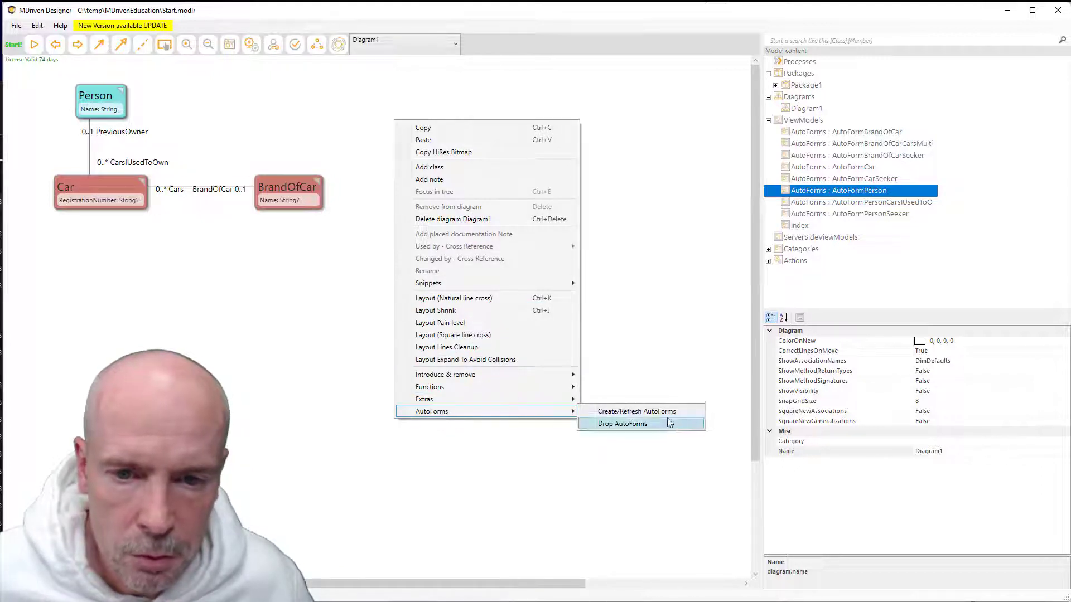
left_click(654, 411)
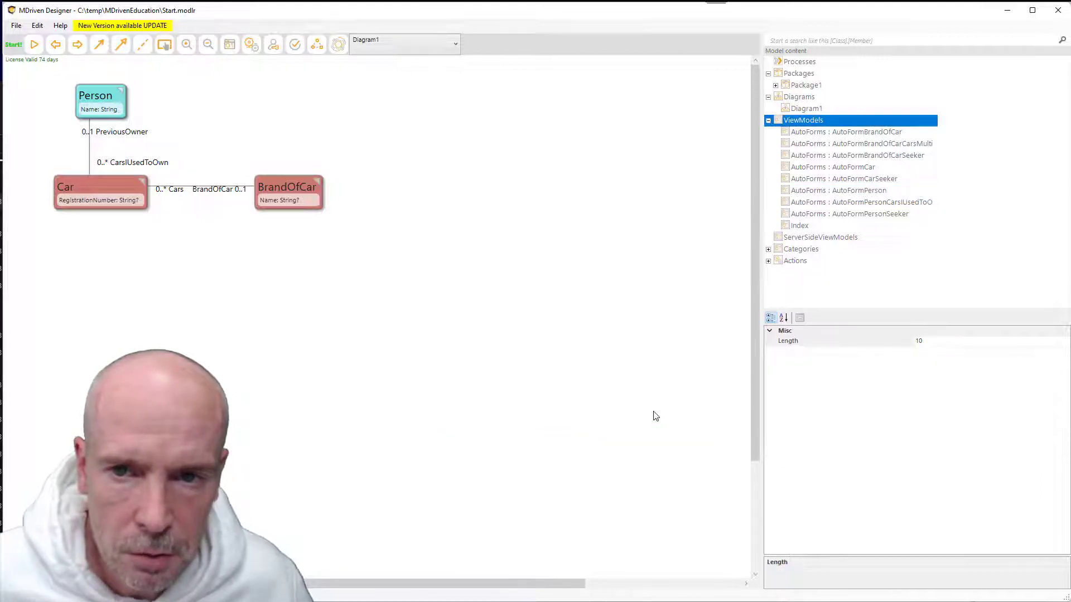
Return to the ViewModel Editor and reload AutoFormPerson : Person as the ViewModel under edit.
key("alt+Tab")
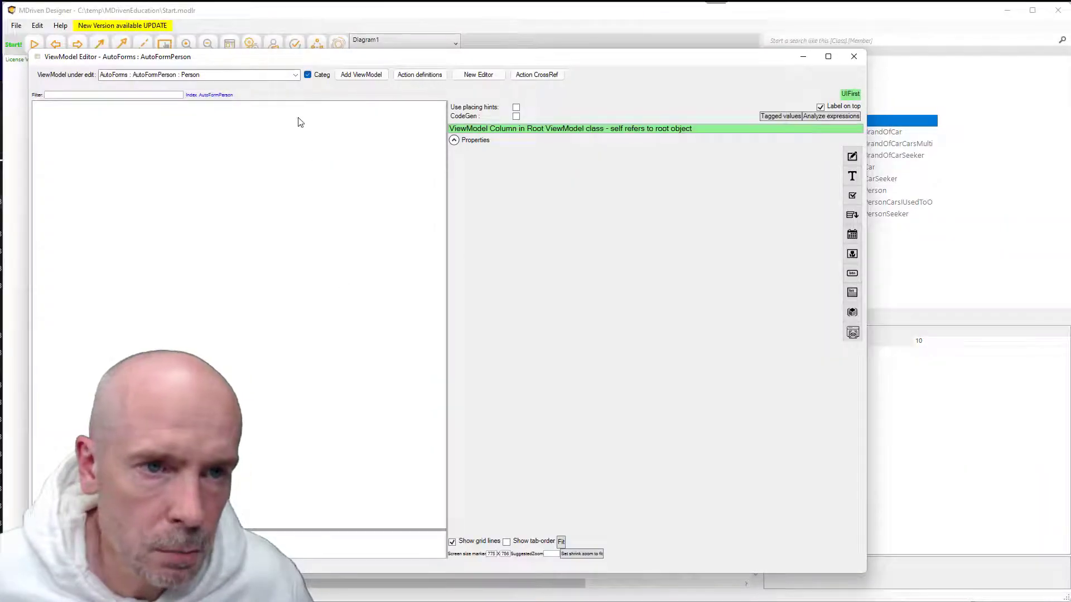
left_click(295, 75)
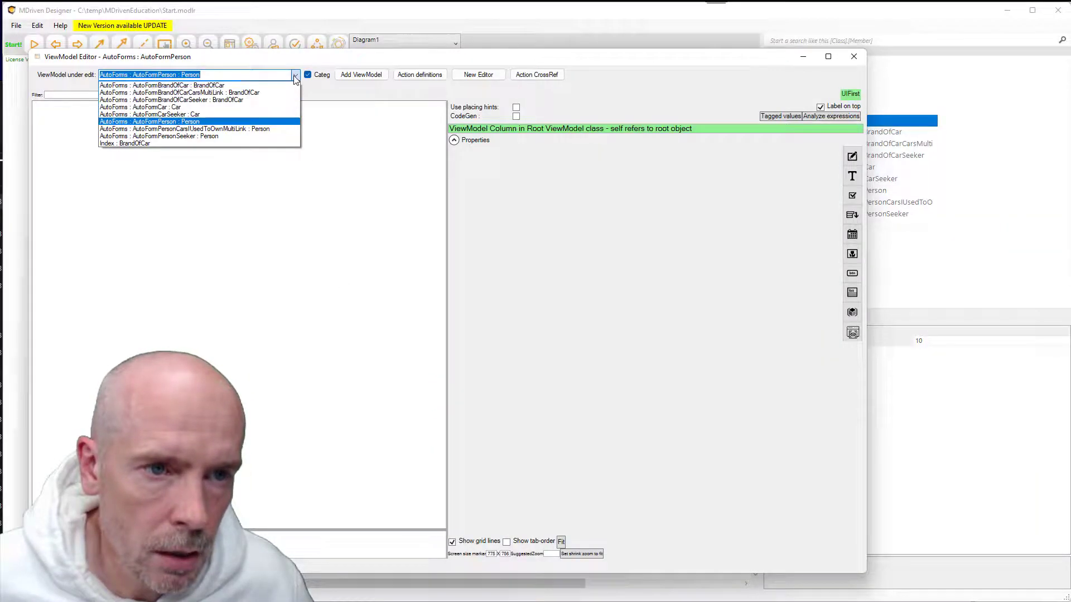
left_click(215, 122)
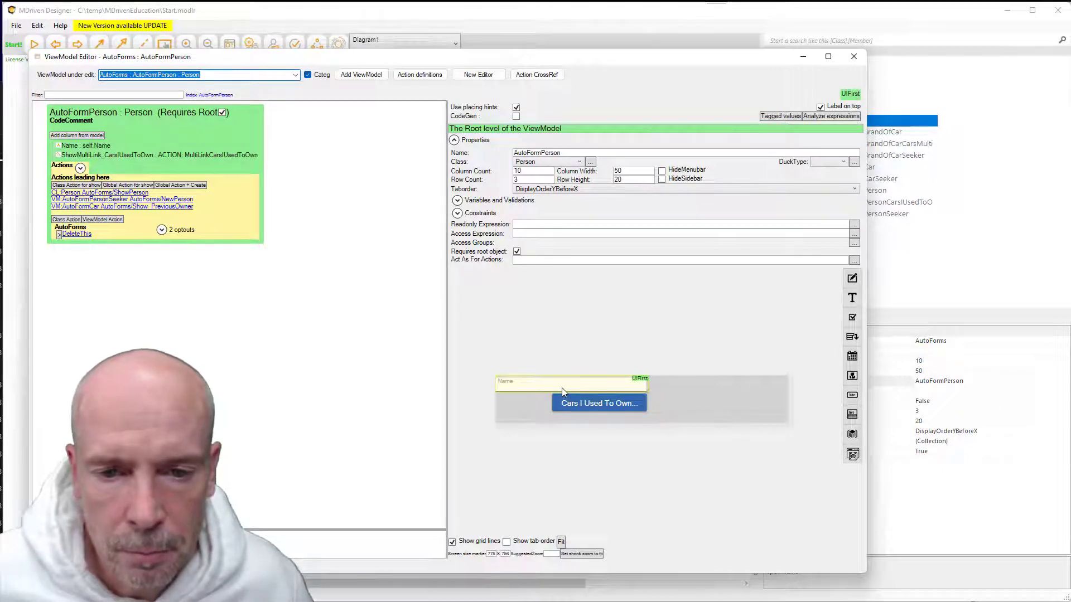
Move AutoFormPerson's Name widget to column 7, row 2 in the preview, and refresh the AutoForms from Diagram1.
left_click_drag(560, 386, 724, 428)
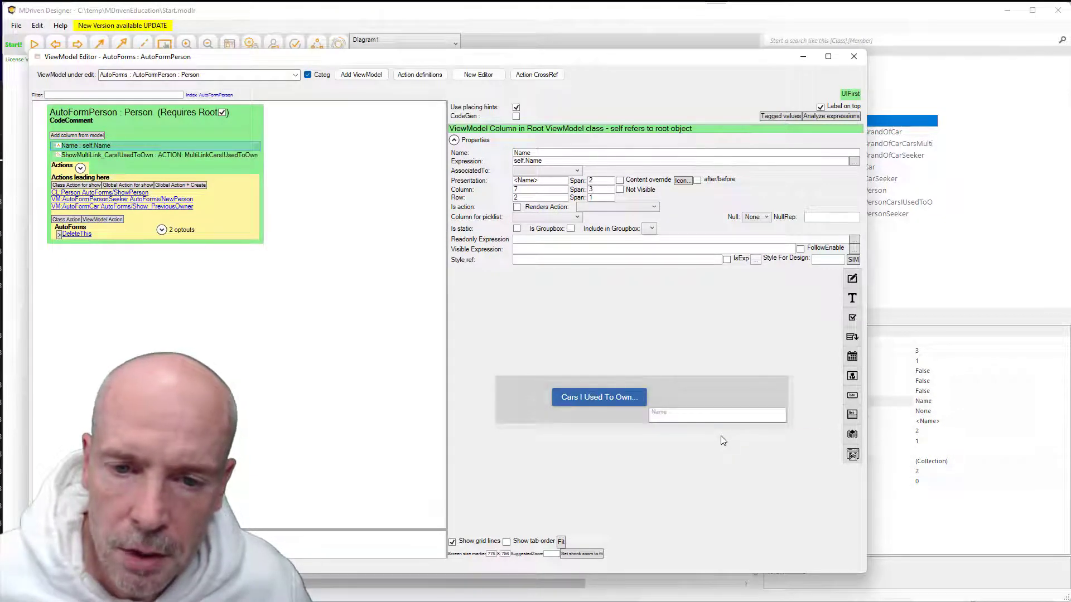
key("alt+Tab")
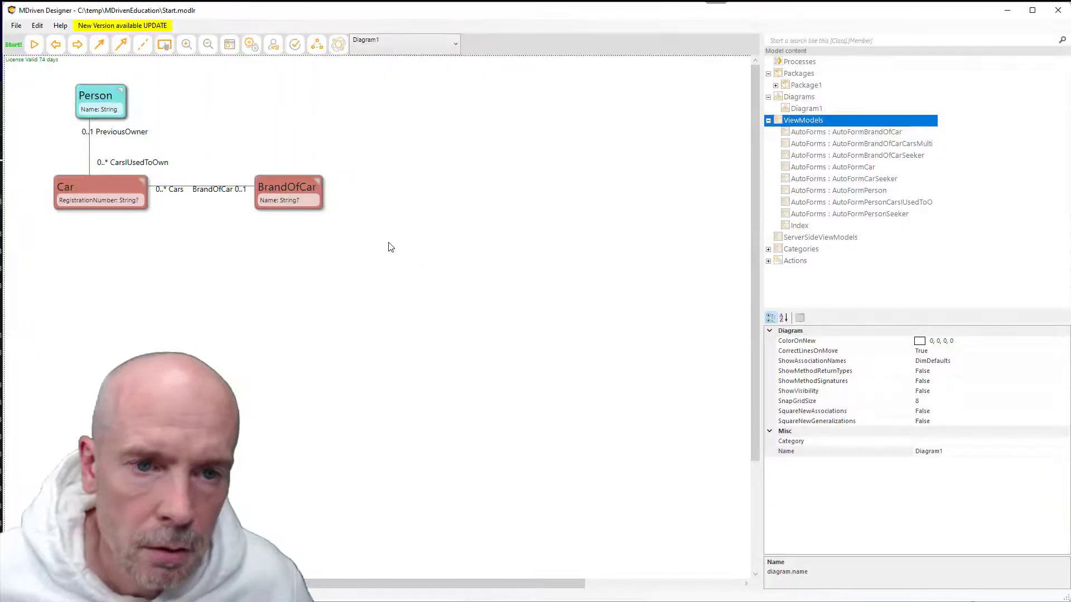
right_click(390, 247)
mouse_move(483, 534)
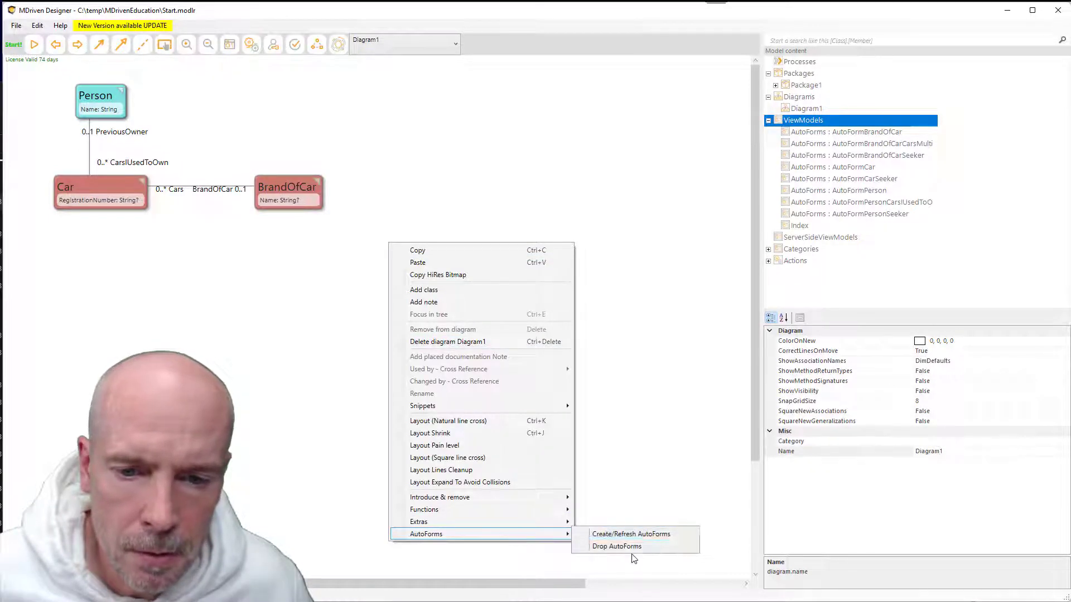
left_click(631, 534)
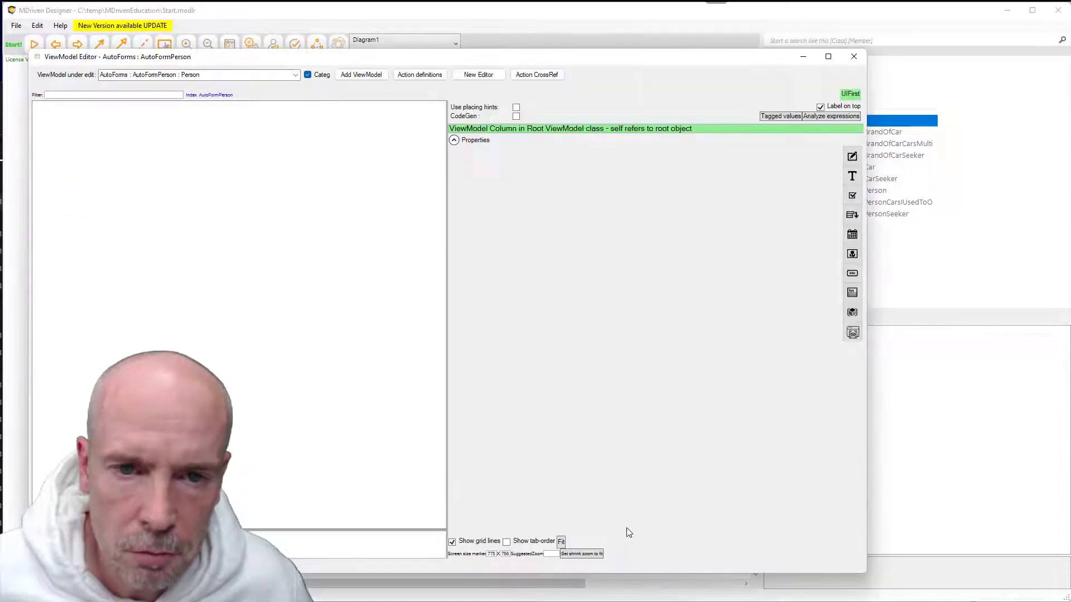
Load the regenerated AutoFormPerson : Person as the ViewModel under edit and collapse its Actions section.
left_click(295, 74)
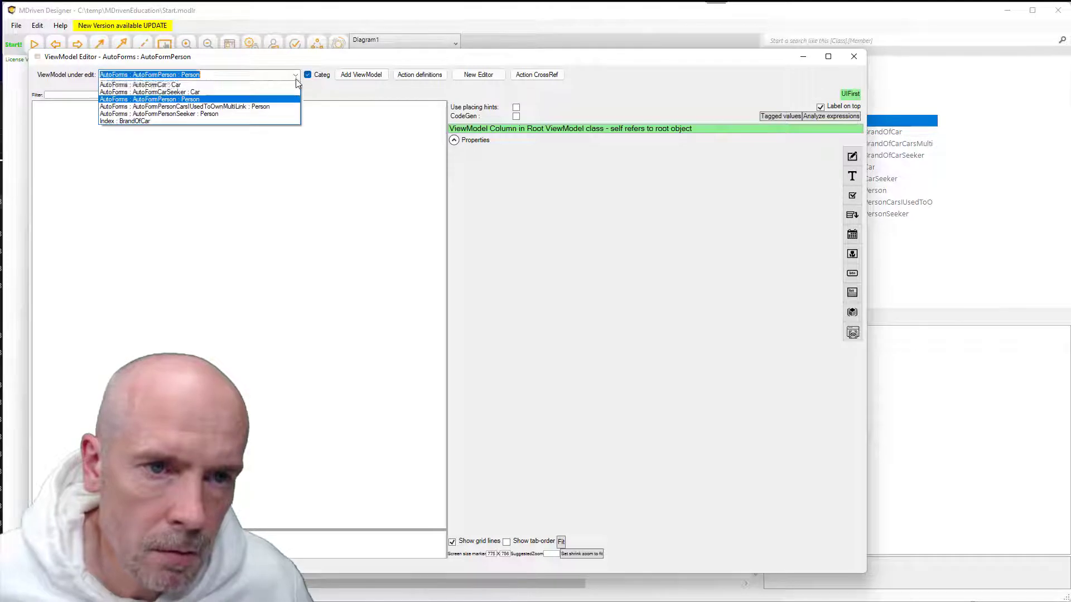
left_click(235, 122)
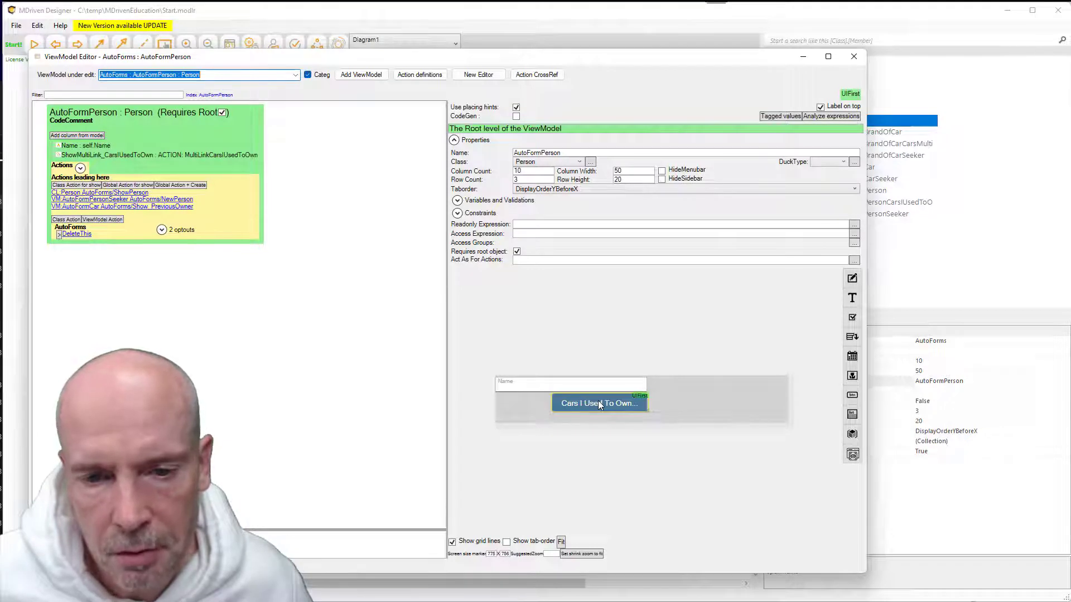
left_click(81, 168)
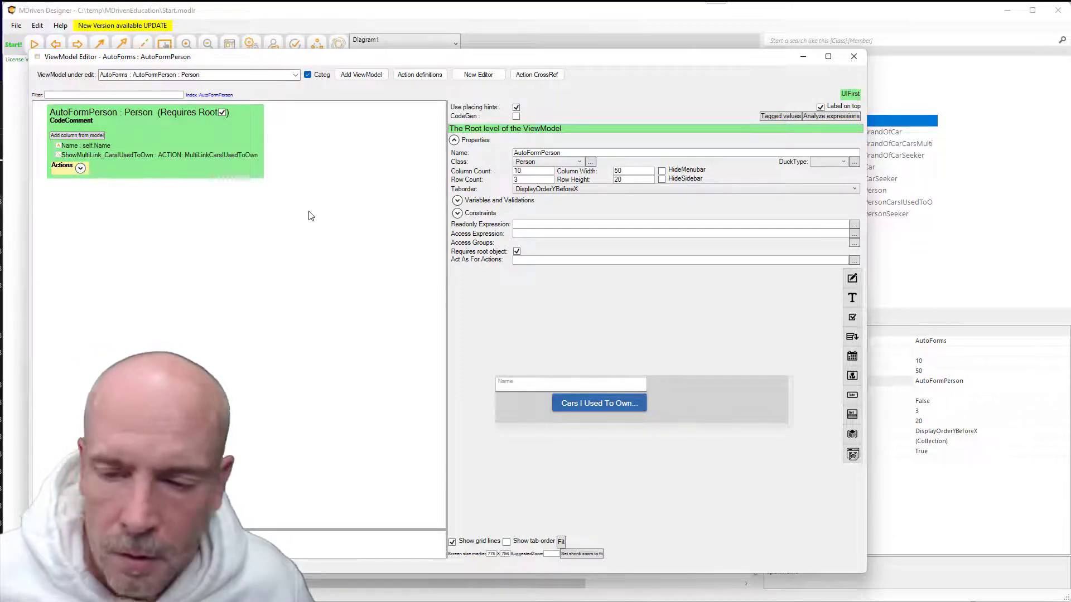
Consult task 86 in EducationTasks.txt, highlighting its opening words, and unfold the Actions section of AutoFormPerson in the ViewModel Editor.
key("alt+Tab")
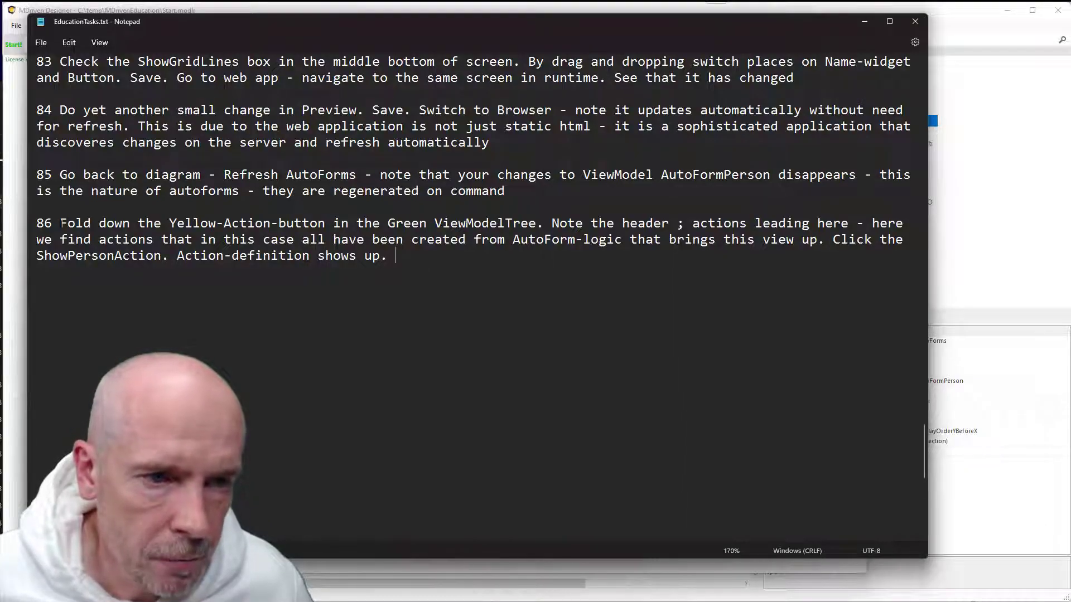
left_click_drag(60, 223, 325, 223)
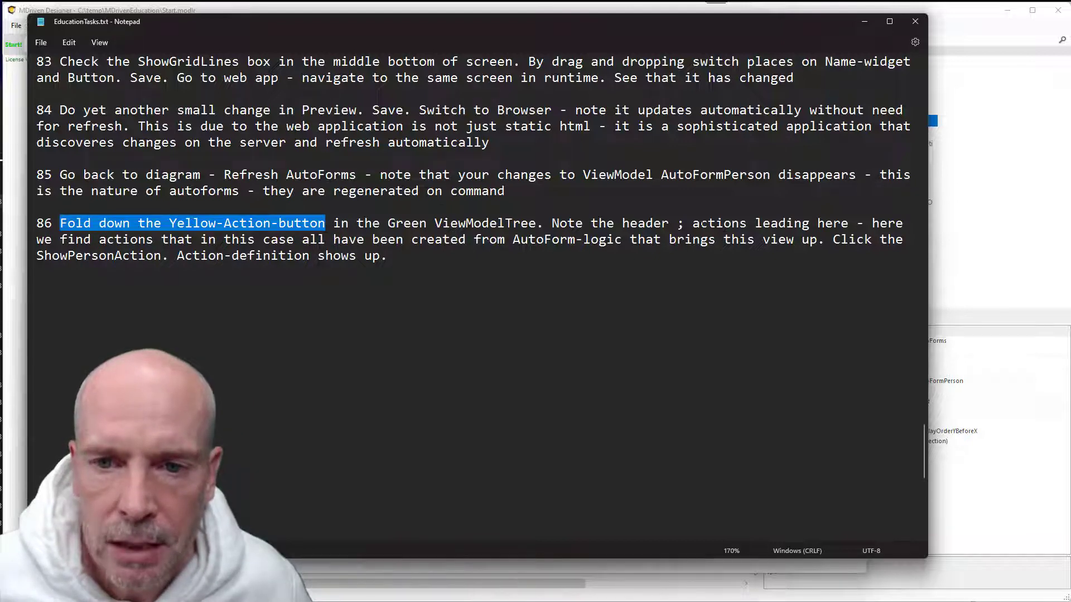
key("alt+Tab")
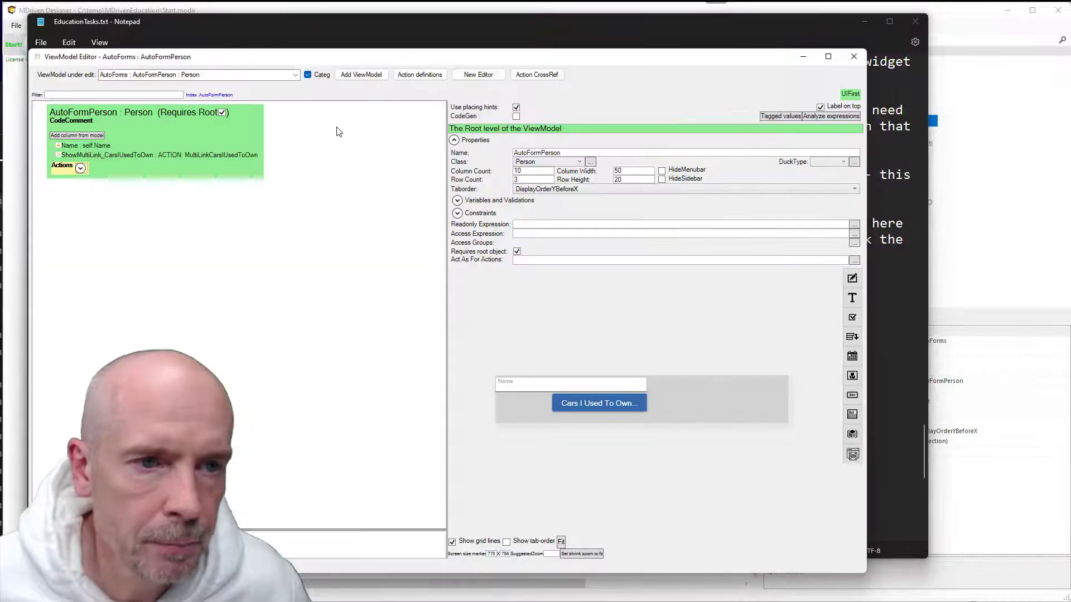
left_click(81, 168)
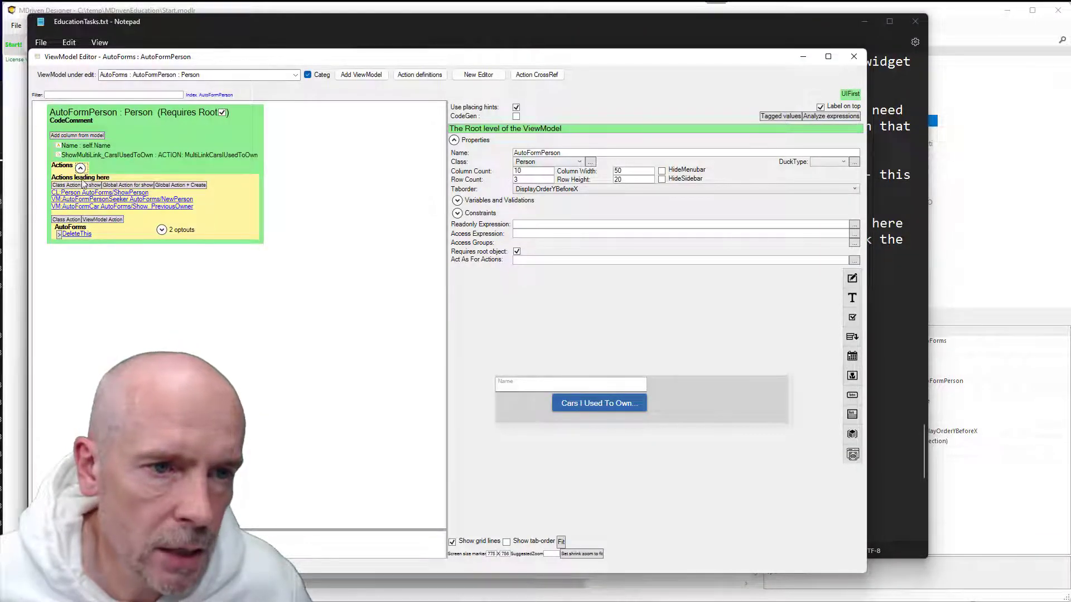
Recheck task 86 in EducationTasks.txt and open the definition of Person's ShowPerson action from the actions leading to AutoFormPerson.
key("alt+Tab")
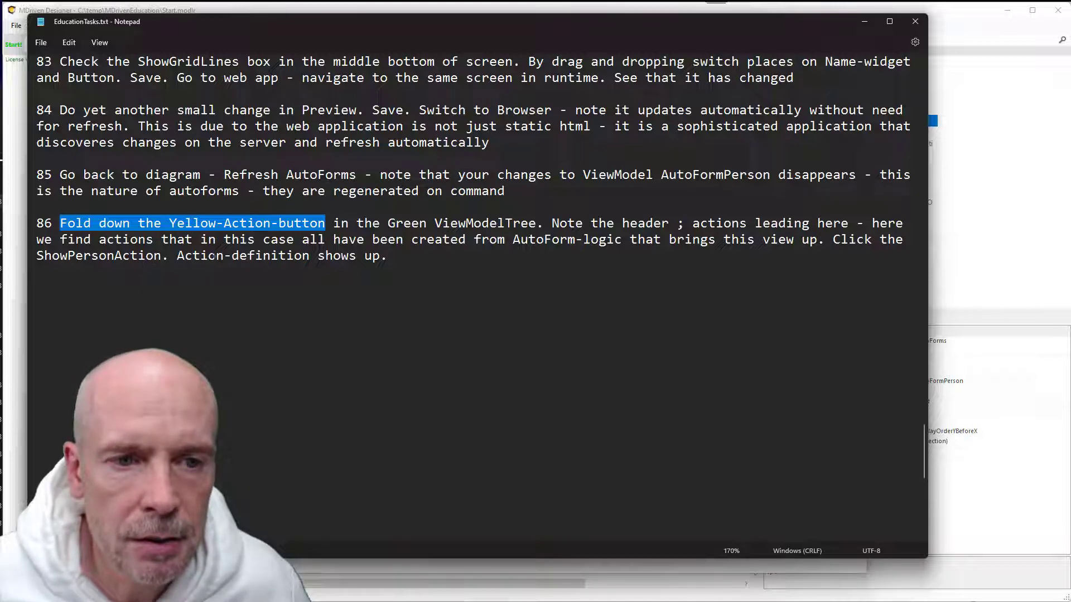
key("alt+Tab")
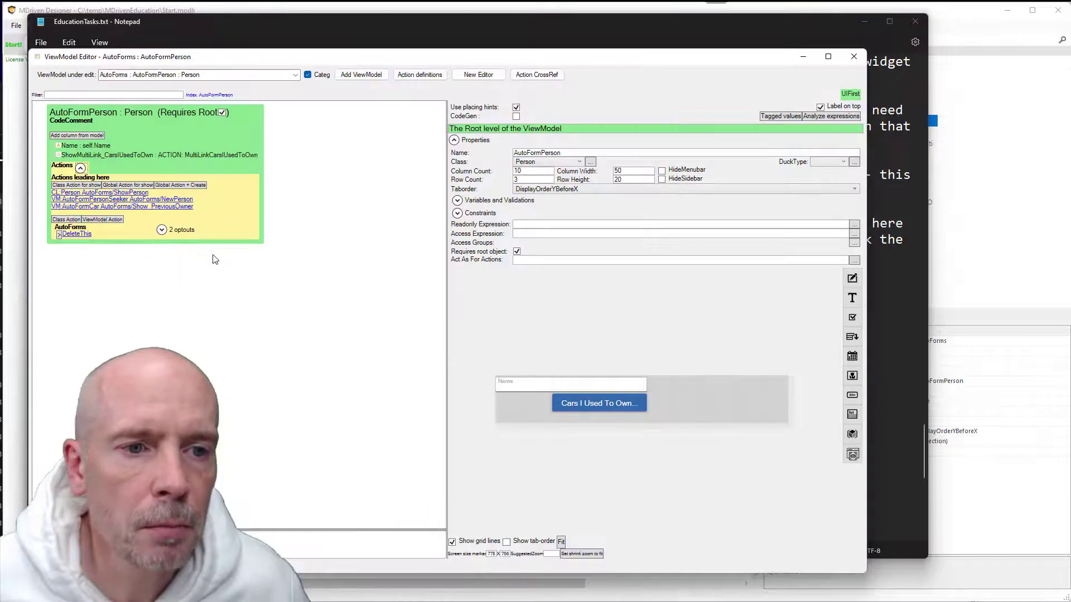
left_click(120, 193)
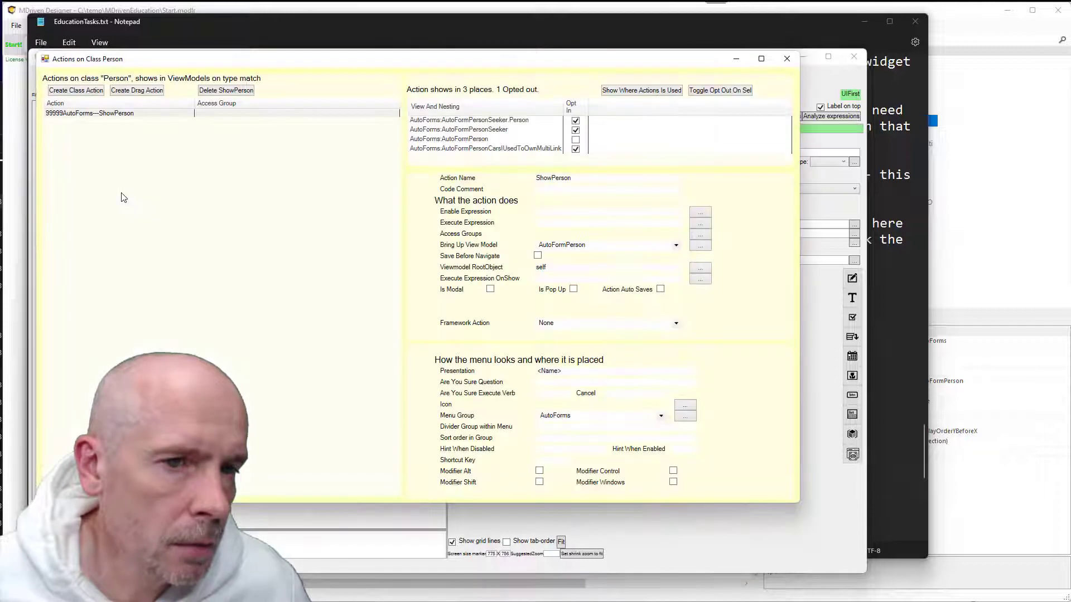
mouse_move(163, 61)
left_mouse_down()
mouse_move(189, 59)
mouse_move(177, 58)
left_mouse_up()
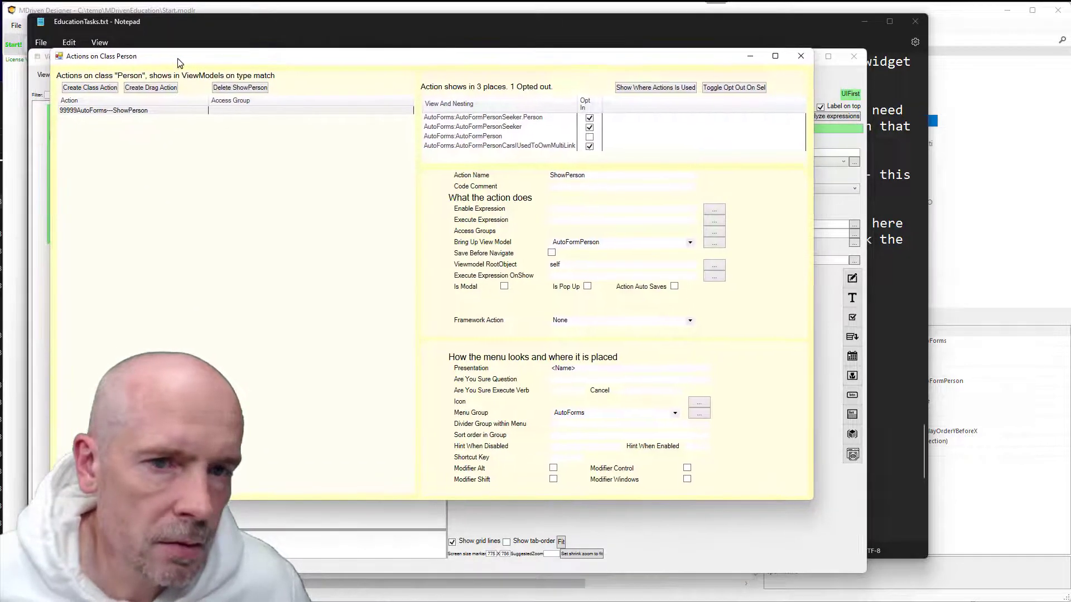
Examine the ShowPerson action's name, the ViewModel it brings up, and its ViewModel root object.
left_click(117, 112)
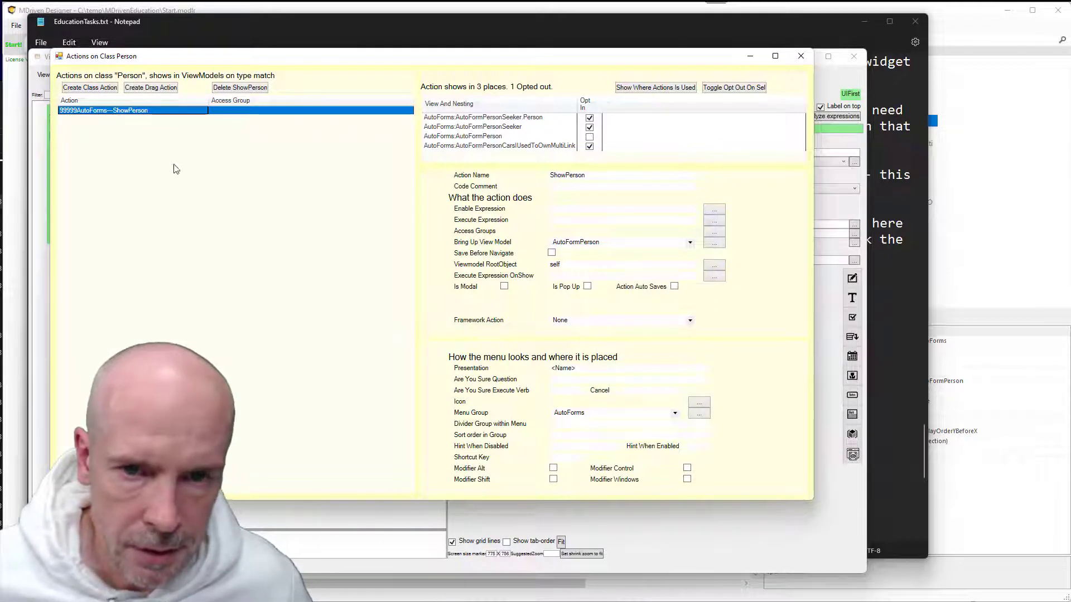
left_click_drag(592, 175, 526, 176)
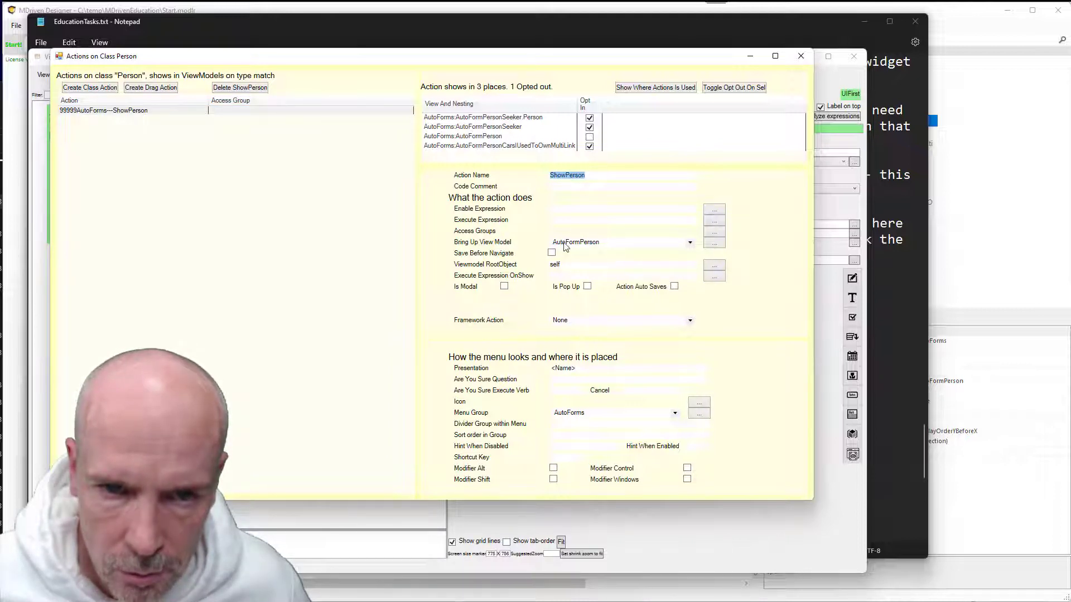
left_click(623, 246)
left_click(623, 248)
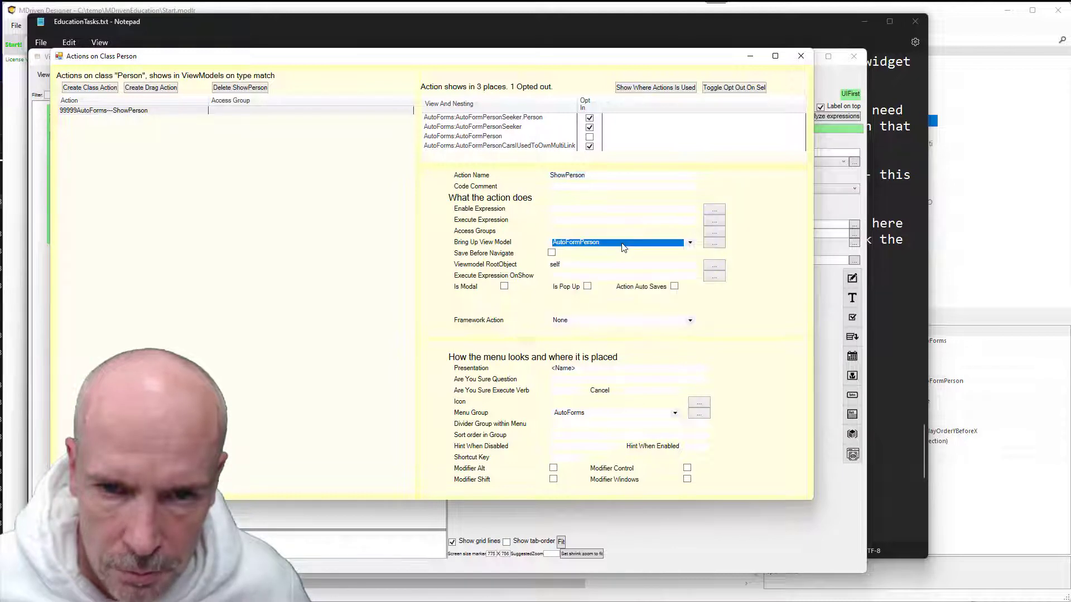
key("Tab")
key("Tab")
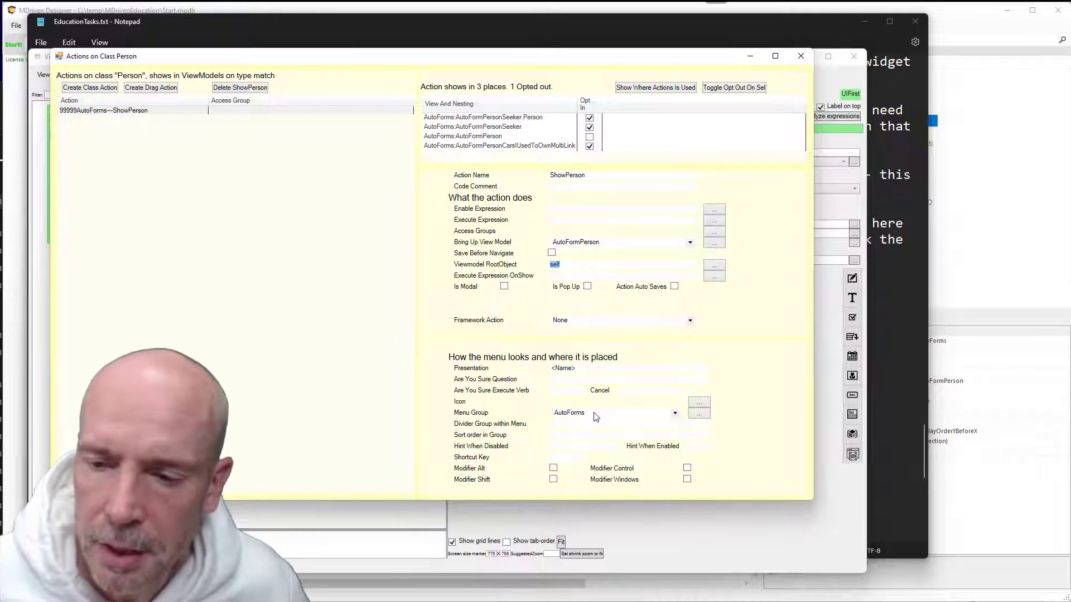
Switch to EducationTasks.txt and read on to task 87.
key("alt+Tab")
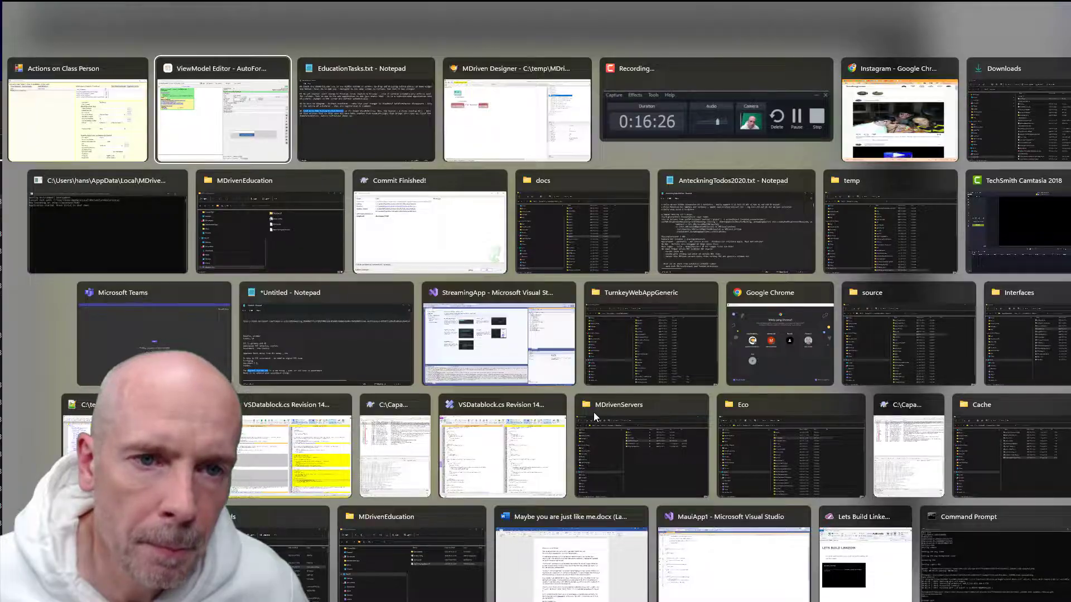
key("alt+Tab")
scroll(477, 279, "down", 3)
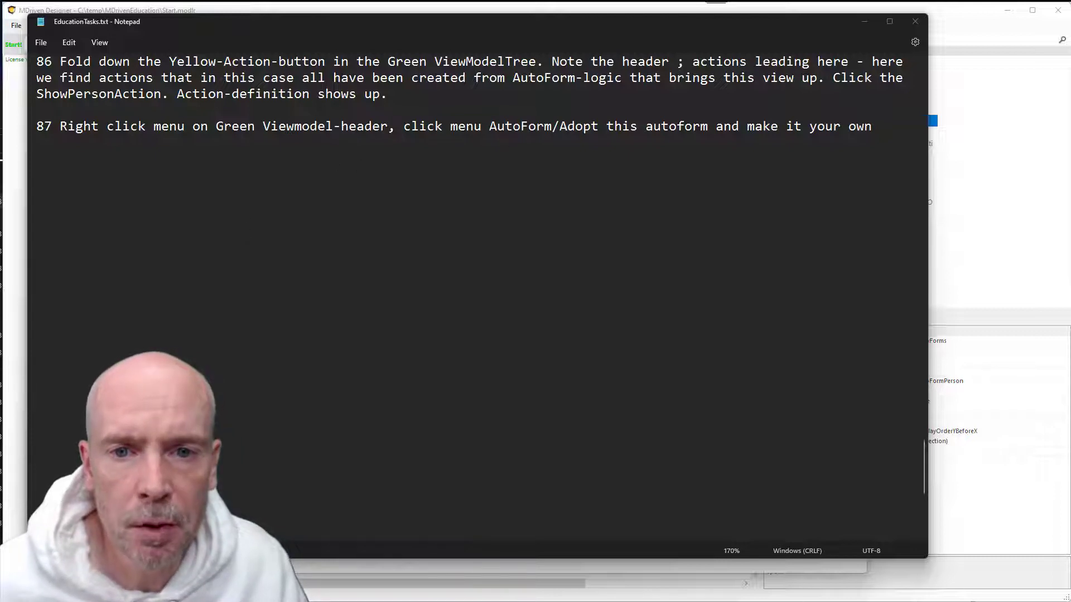
Return to the ViewModel Editor and adopt the AutoFormPerson AutoForm as your own ViewModel.
key("alt+Tab")
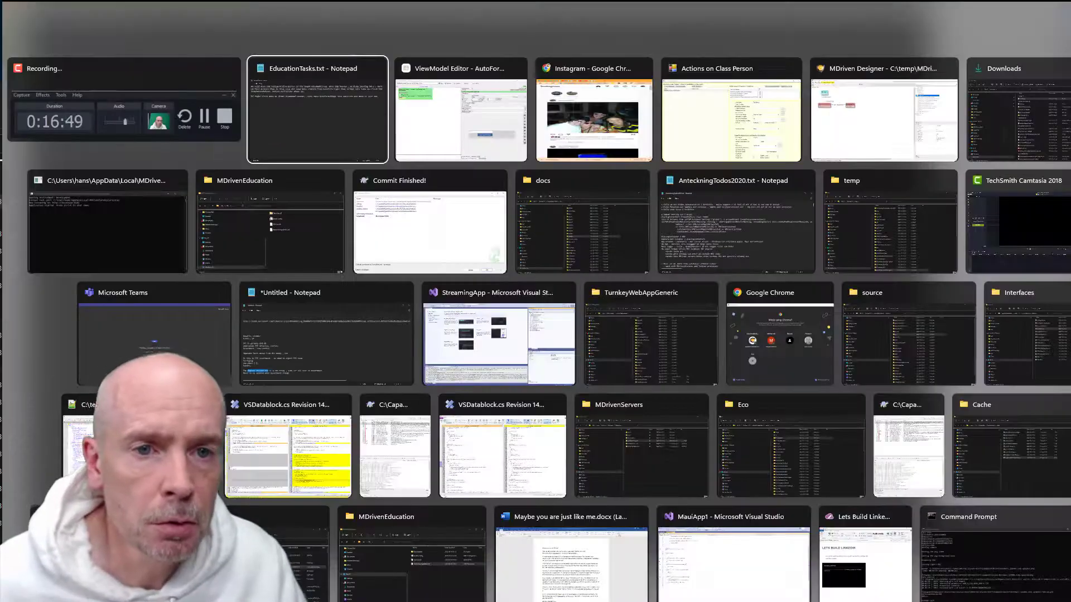
right_click(89, 114)
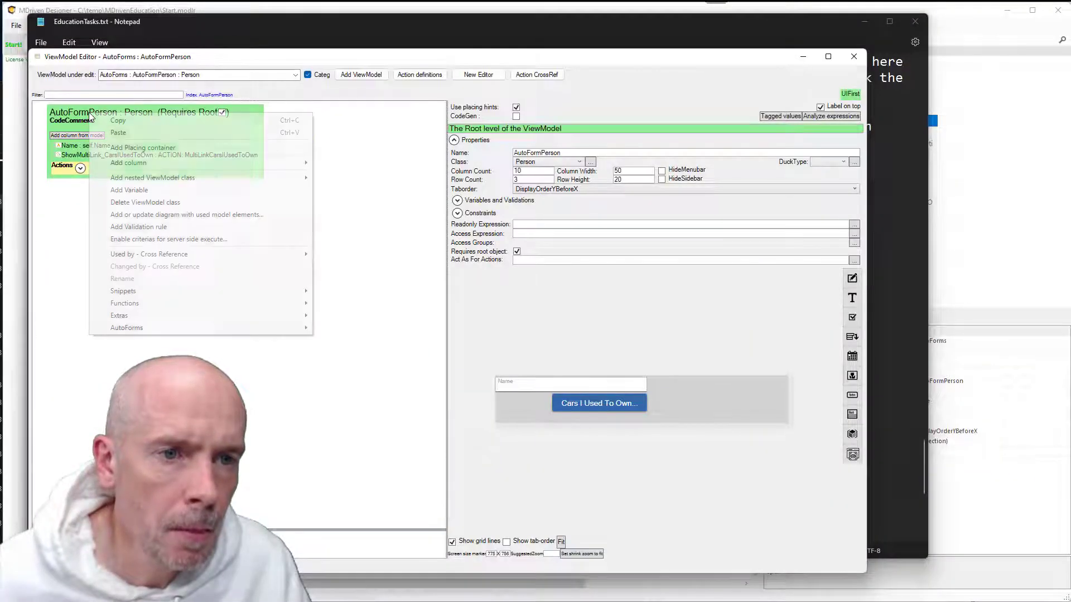
mouse_move(162, 327)
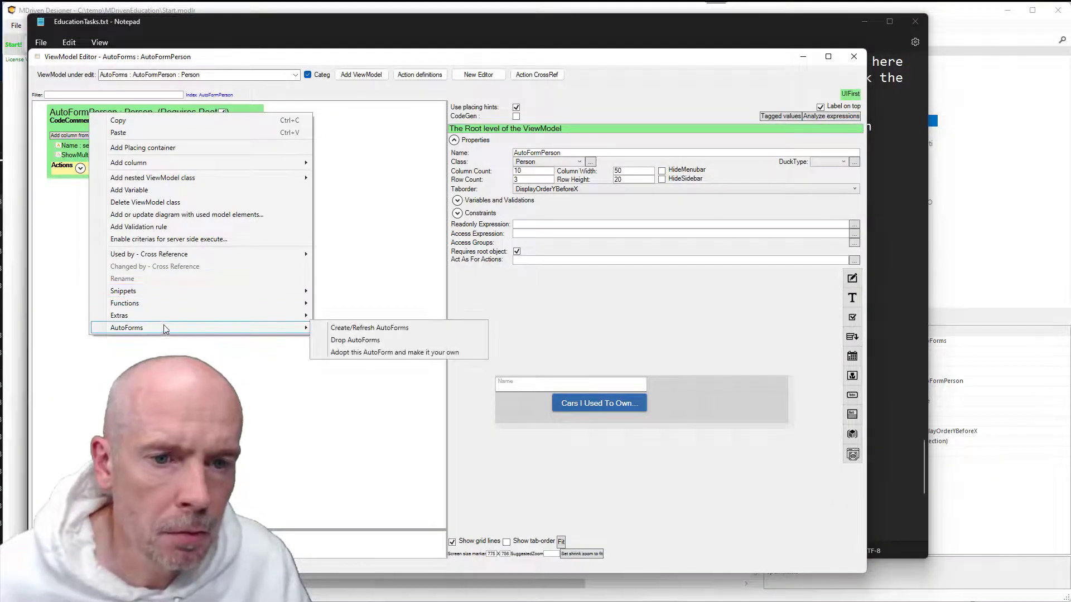
left_click(392, 353)
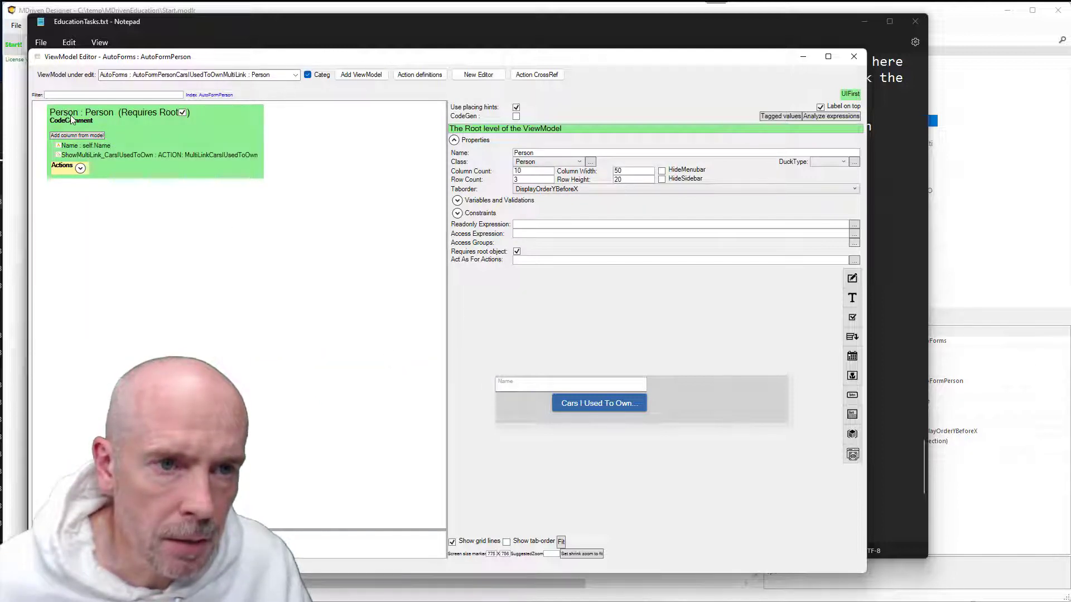
Set the adopted Person : Person ViewModel as the ViewModel under edit.
left_click(296, 76)
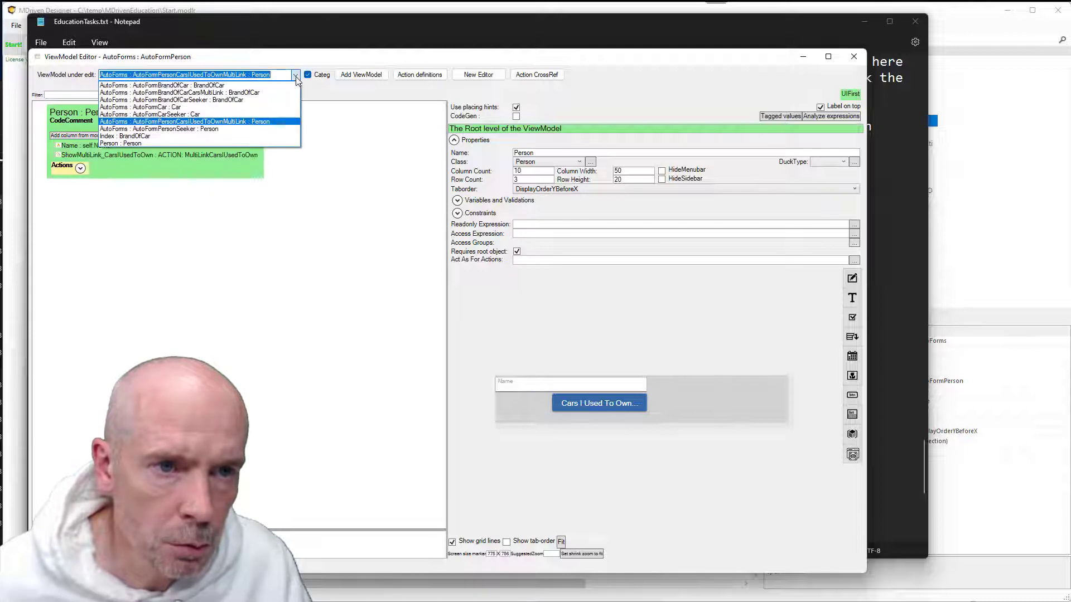
left_click(295, 77)
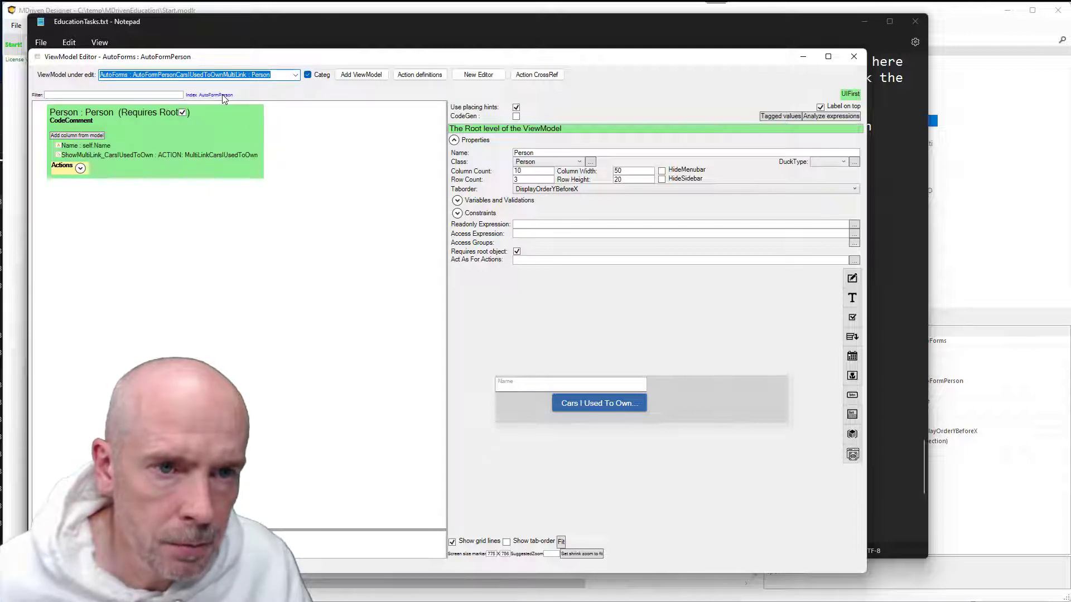
left_click(222, 95)
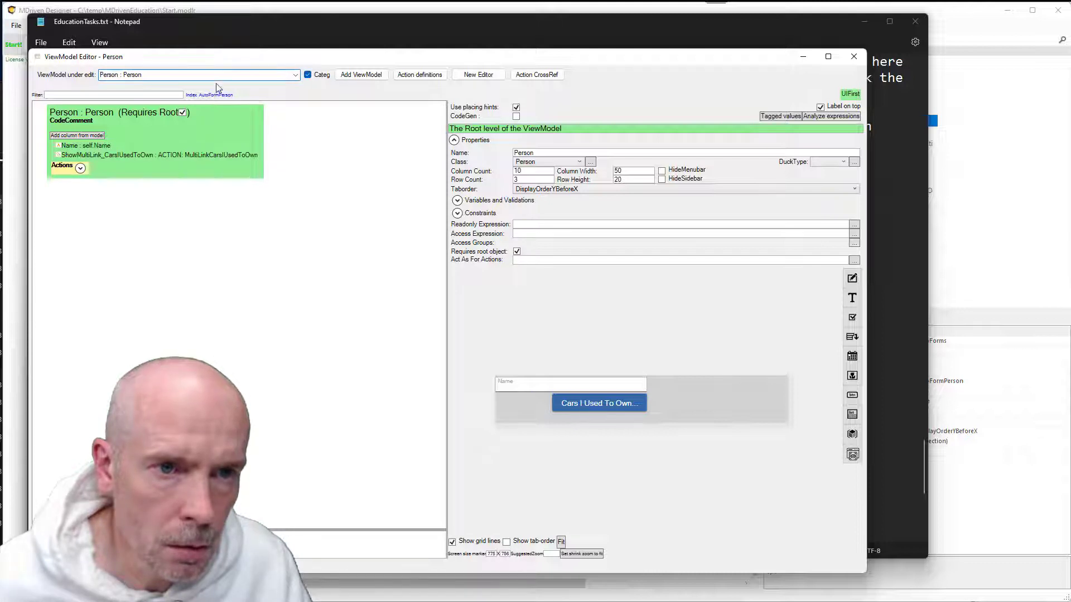
left_click(296, 76)
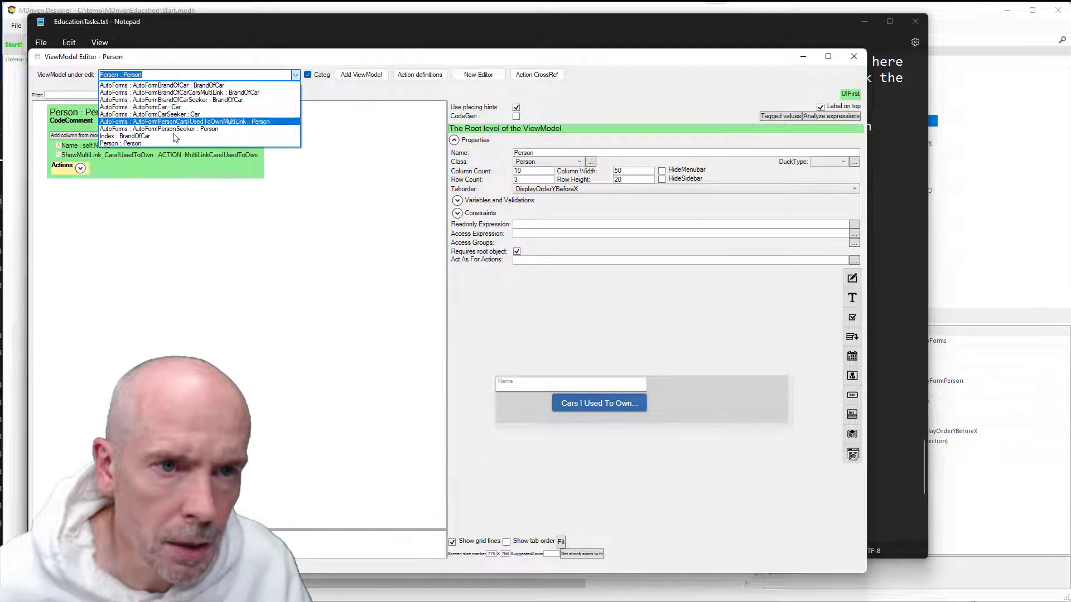
left_click(150, 142)
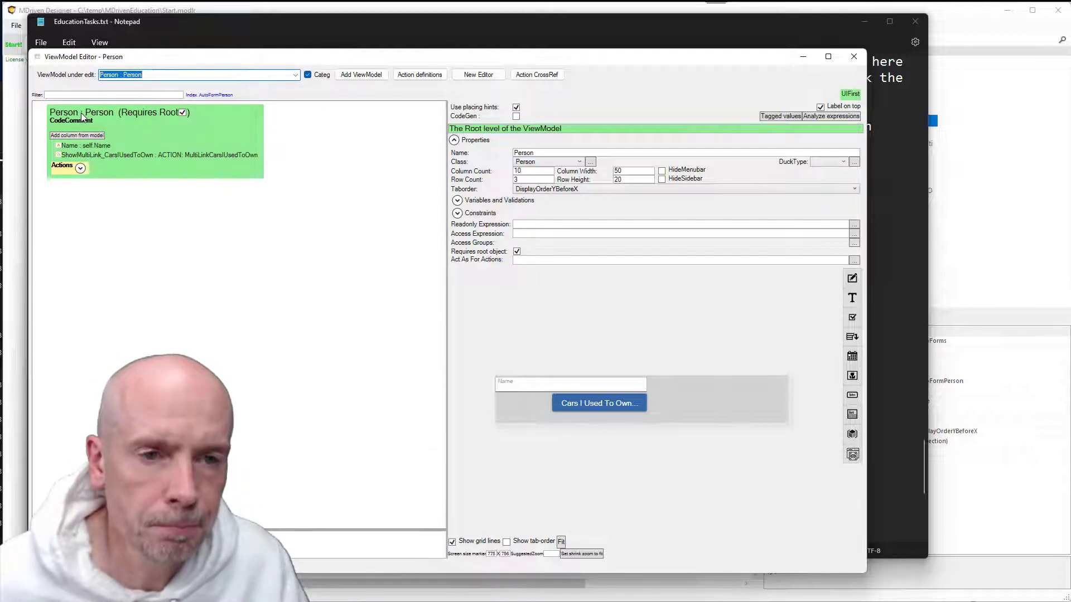
Consult the tasks from 88 onward in EducationTasks.txt and return to the Person ViewModel in the ViewModel Editor.
key("super+Tab")
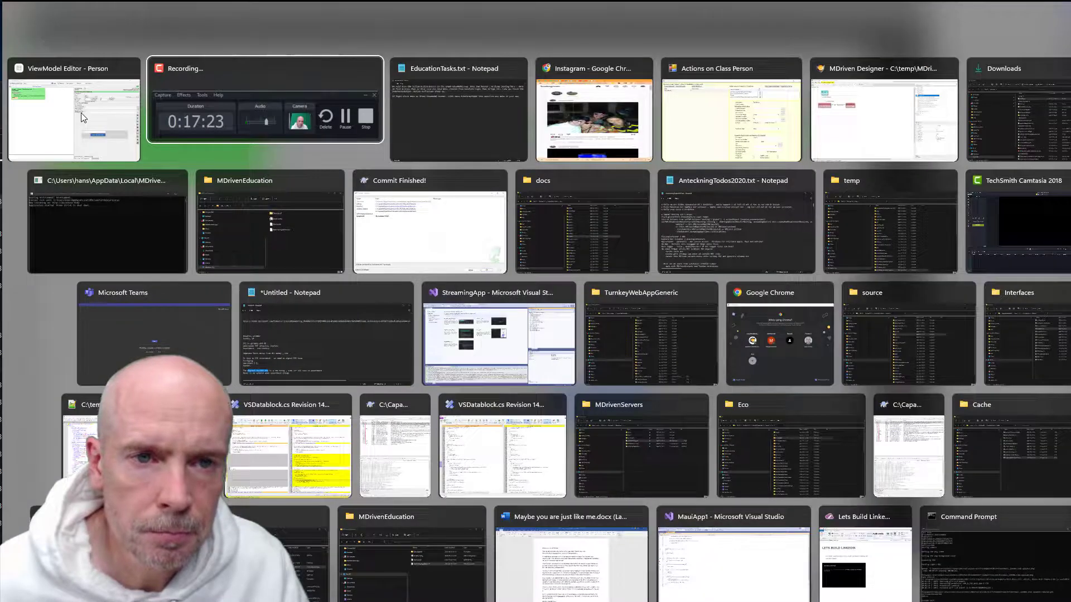
left_click(89, 113)
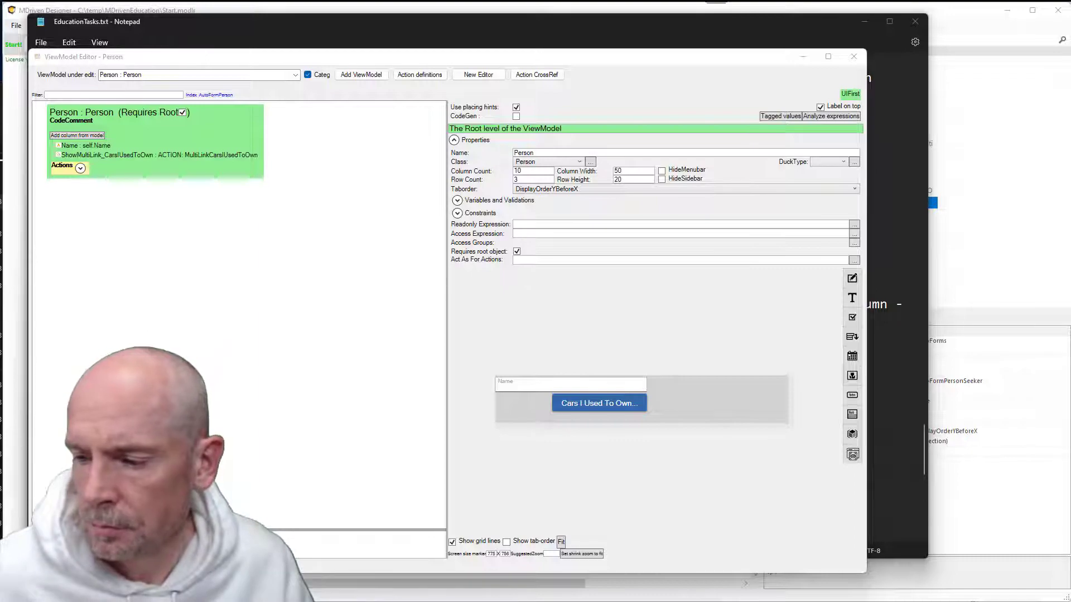
key("super+Tab")
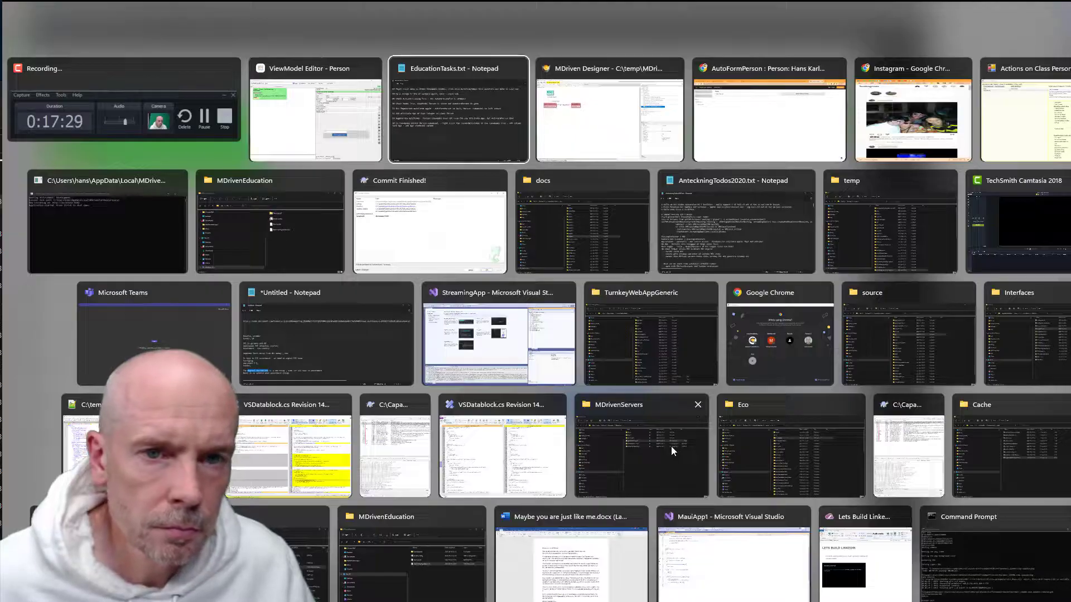
key("Return")
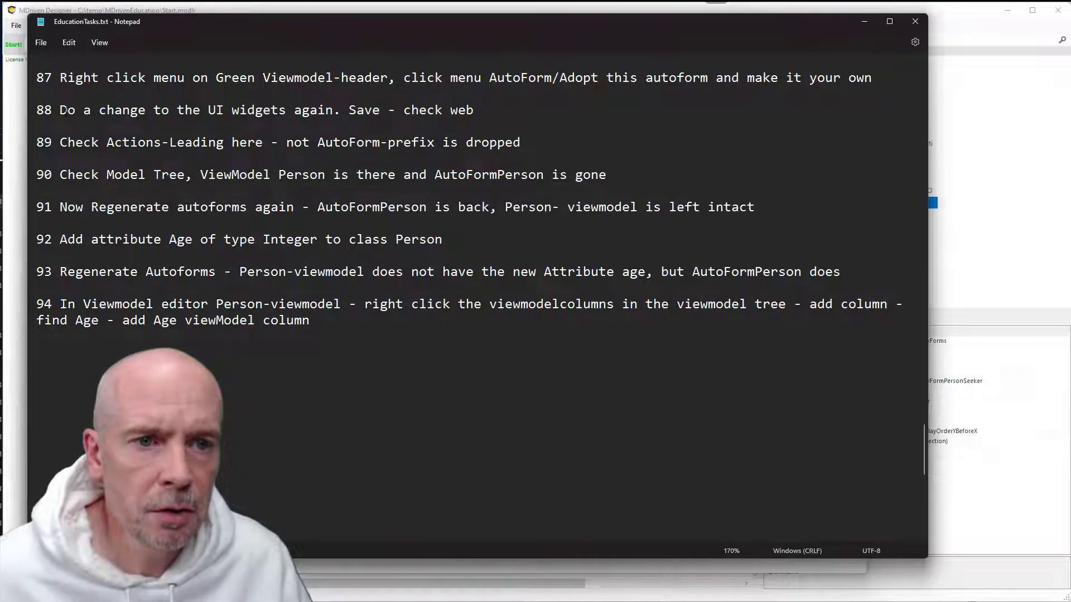
key("alt+Tab")
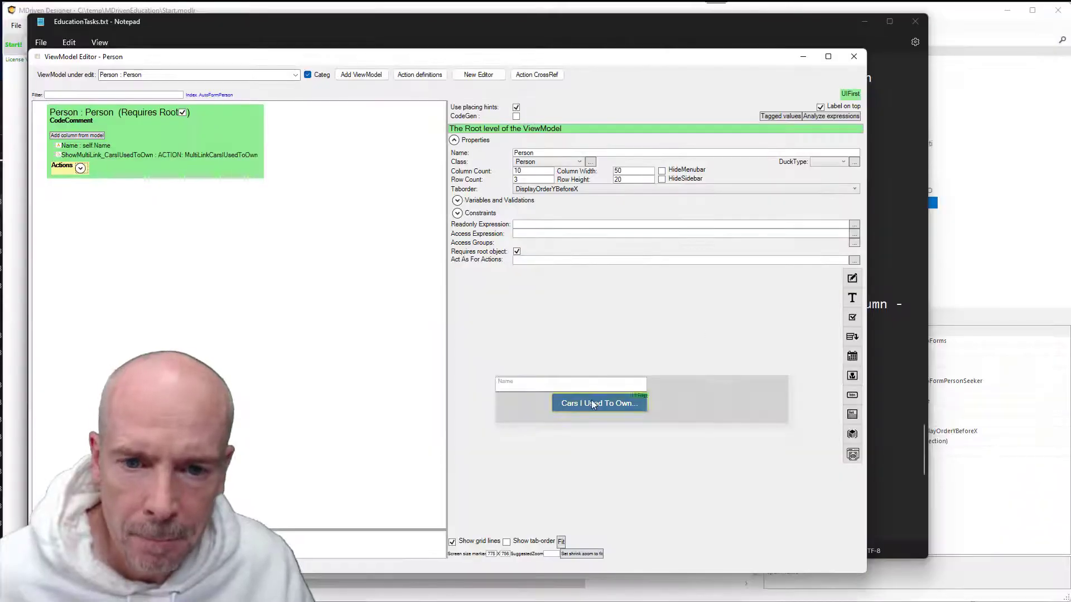
Move the Cars I Used To Own button to column 7, row 0, beside the Name field, and reload the web app in Chrome.
left_click_drag(591, 400, 747, 394)
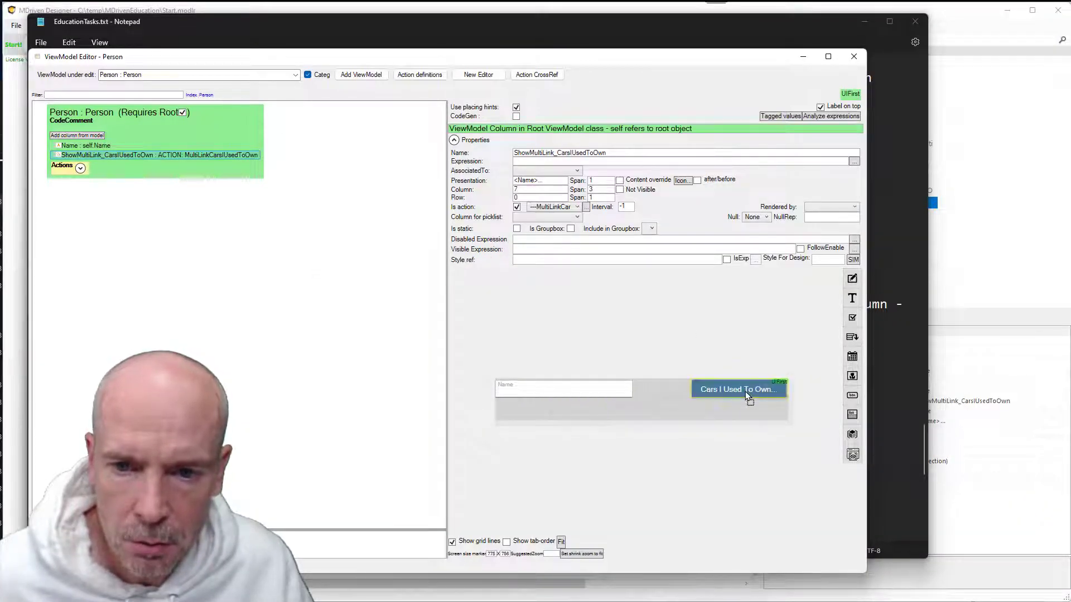
key("alt+Tab")
key("alt+Tab")
key("alt+Tab")
key("alt+Tab")
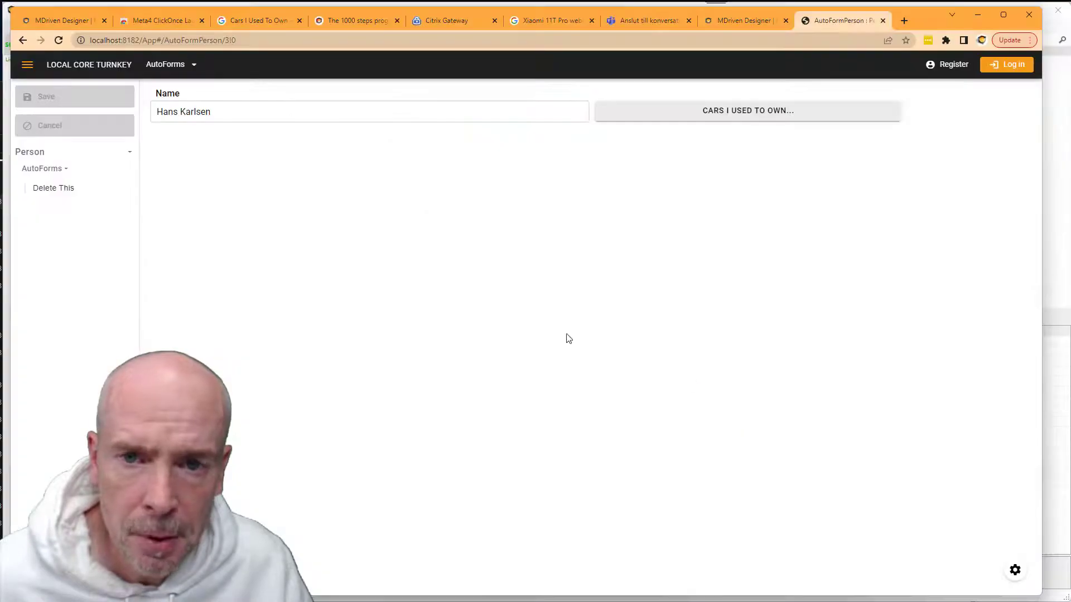
left_click(58, 40)
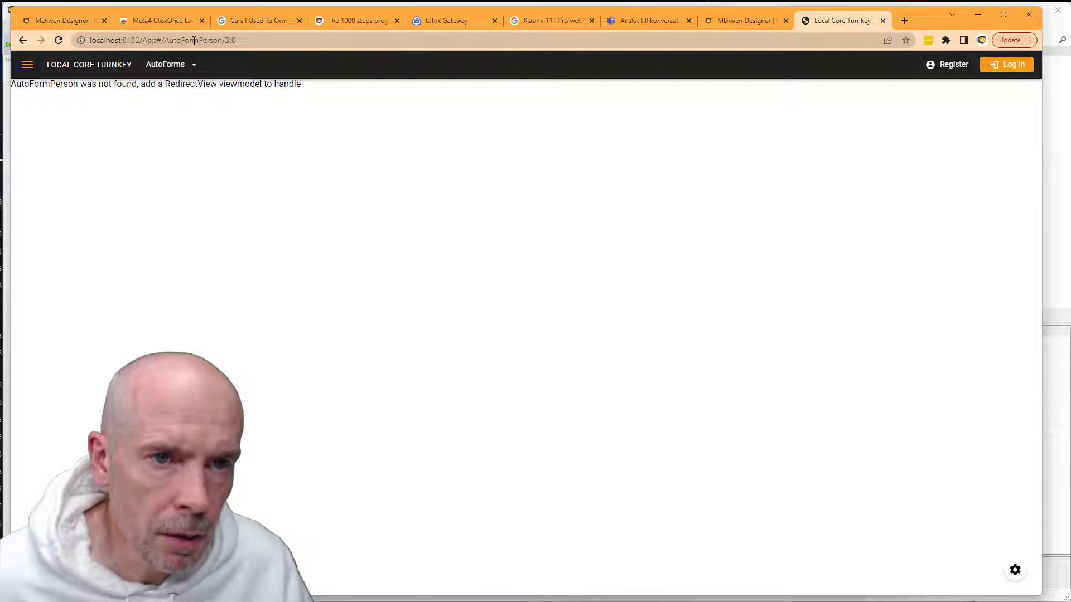
Search all persons in Auto Form Person Seeker, show the first result, and check the view name in the page address.
left_click(170, 65)
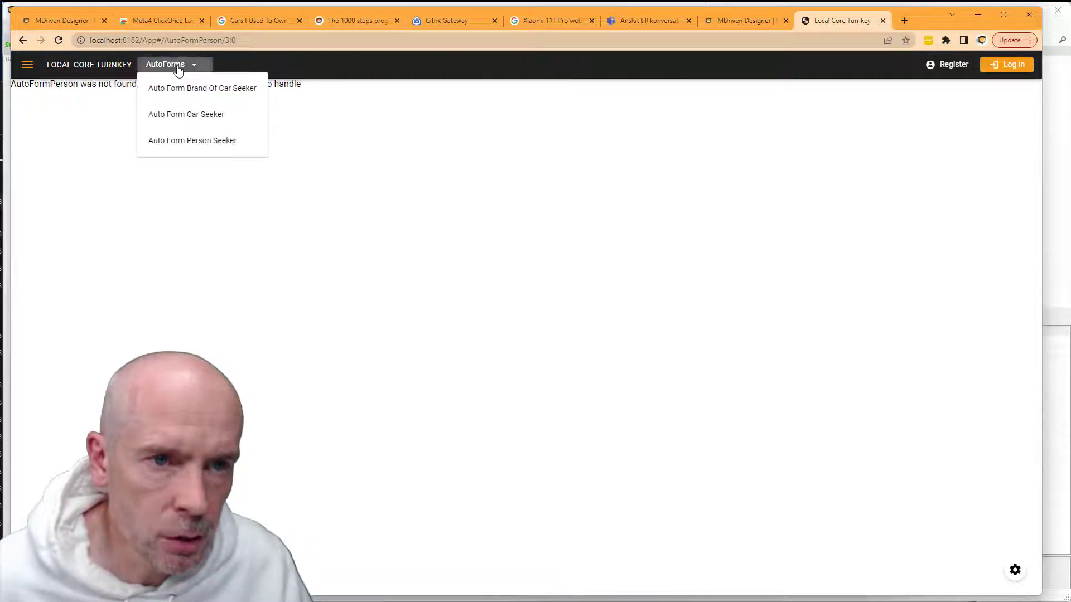
left_click(189, 140)
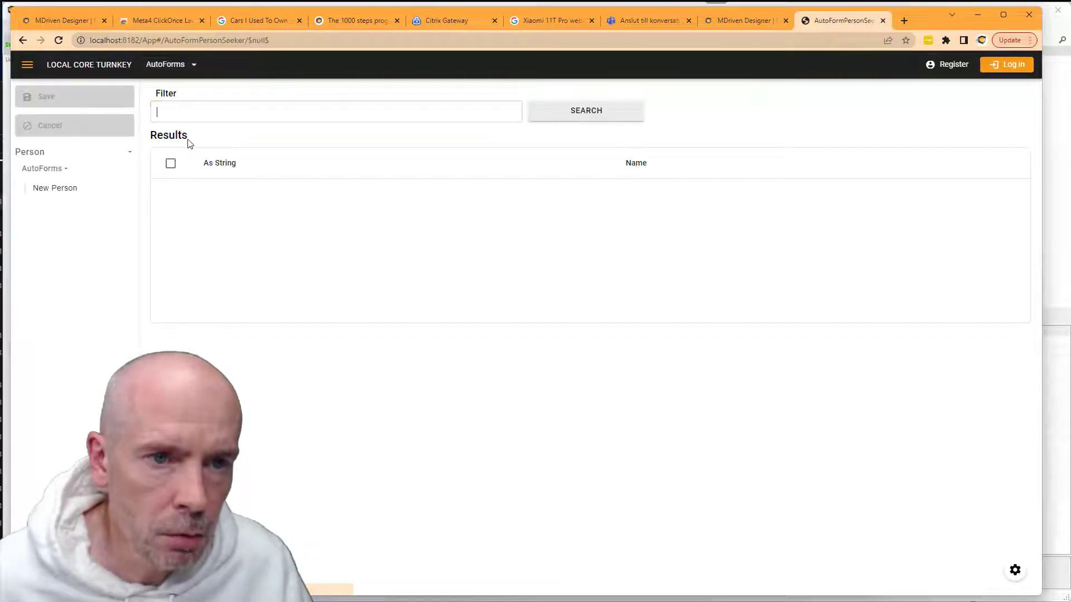
left_click(567, 124)
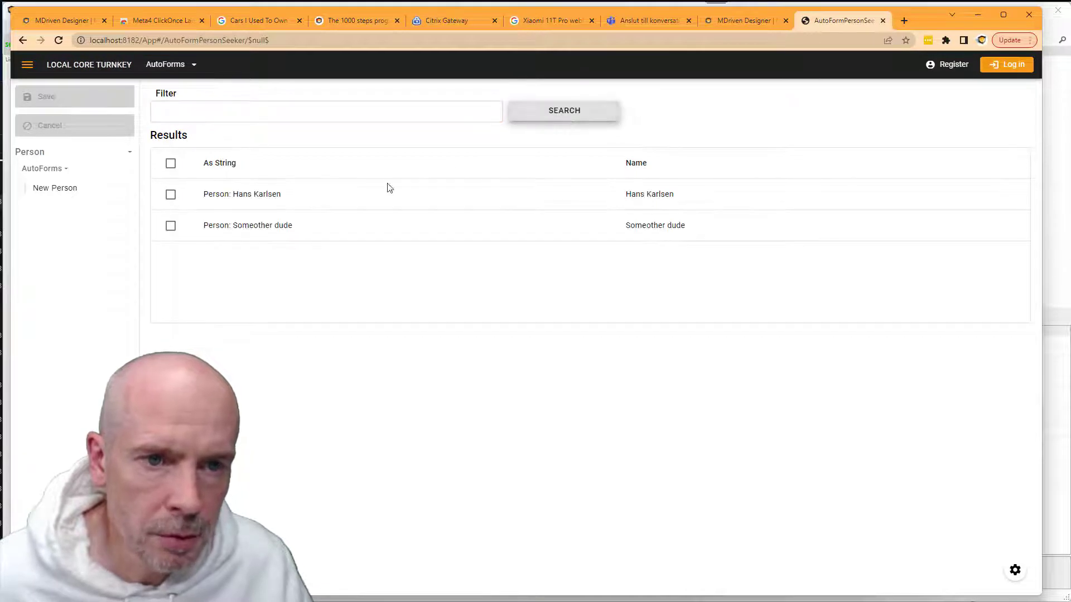
left_click(273, 202)
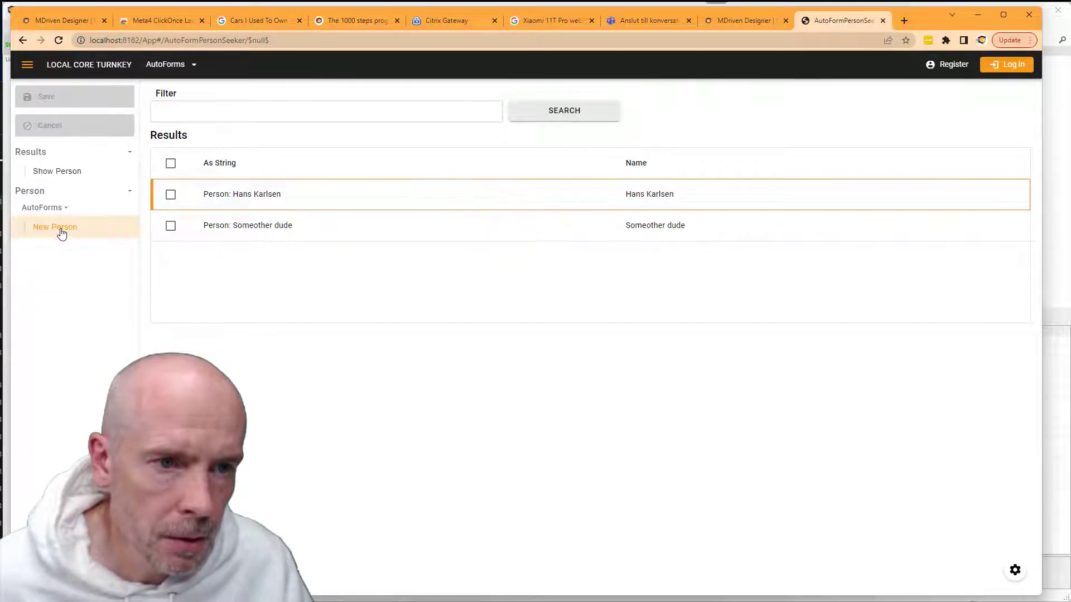
left_click(64, 171)
double_click(175, 41)
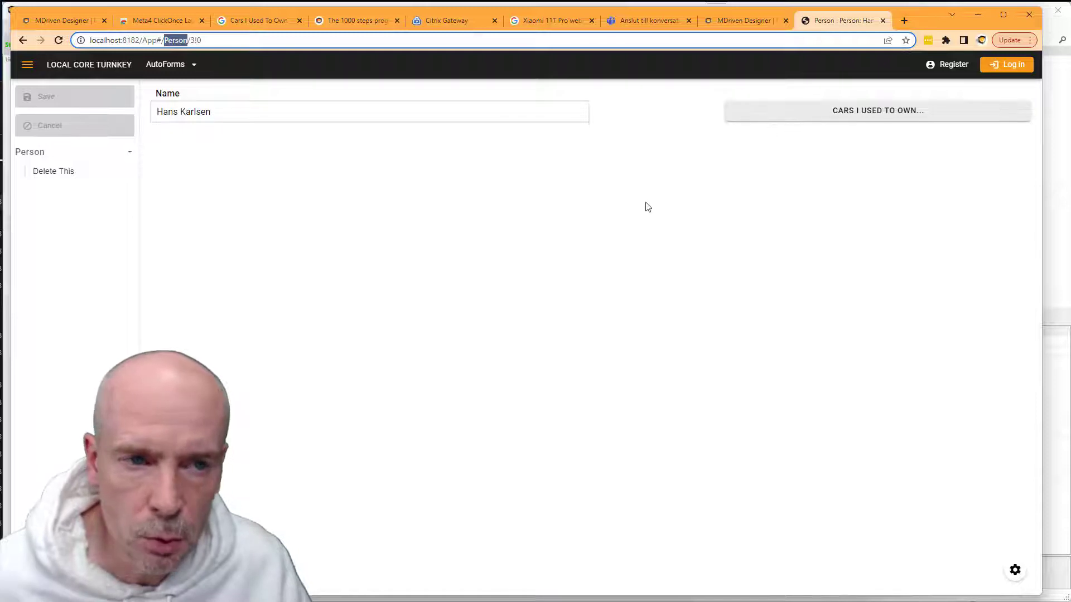
Switch to EducationTasks.txt in Notepad and correct "not" to "note" in task 89.
key("alt+Tab")
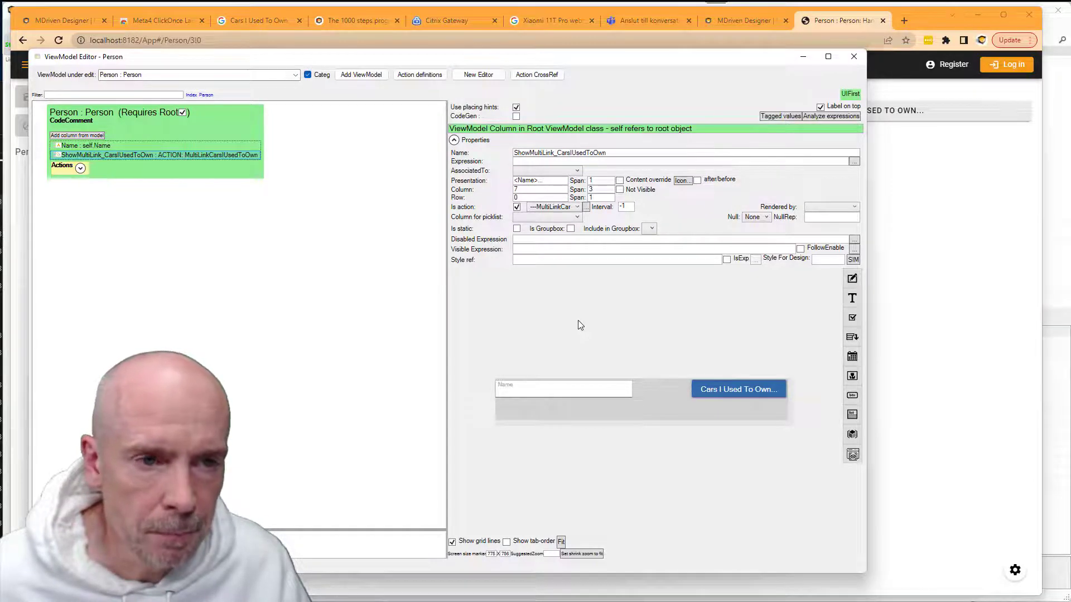
key("alt+Tab")
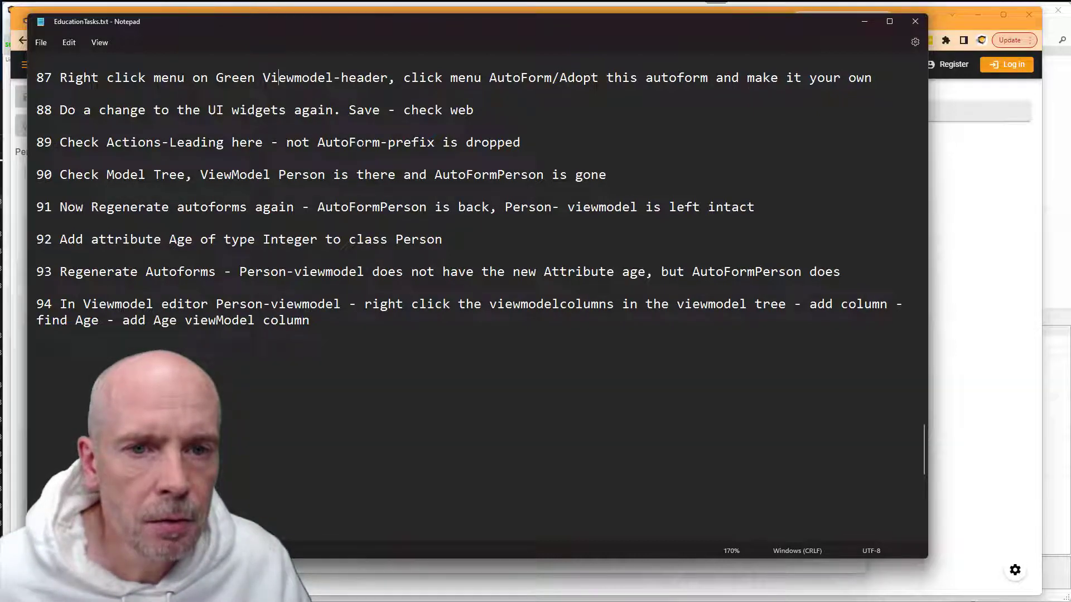
type("e")
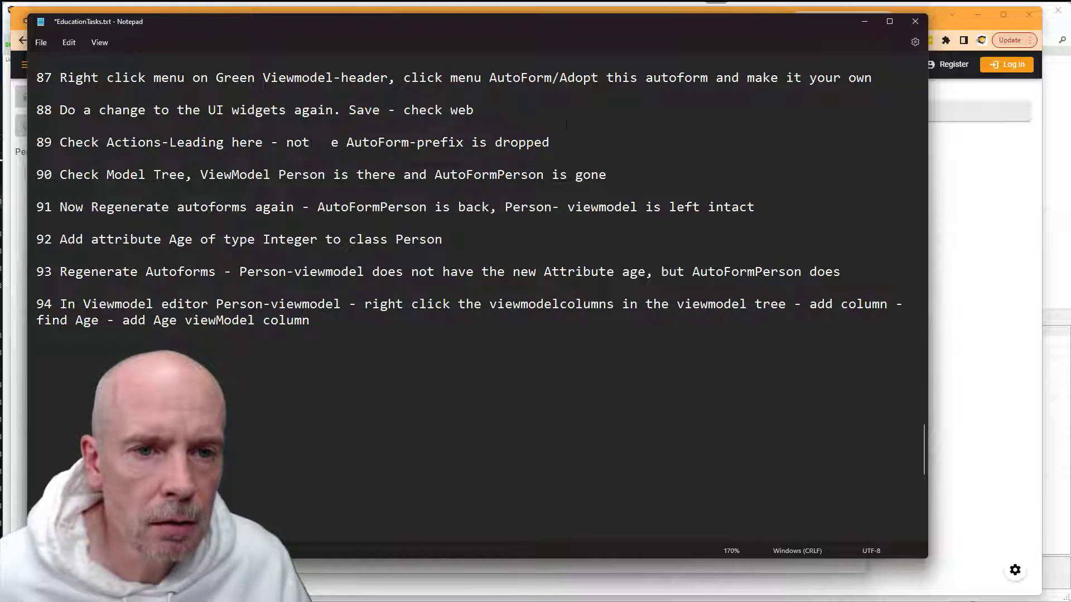
key("BackSpace")
key("BackSpace")
key("BackSpace")
key("BackSpace")
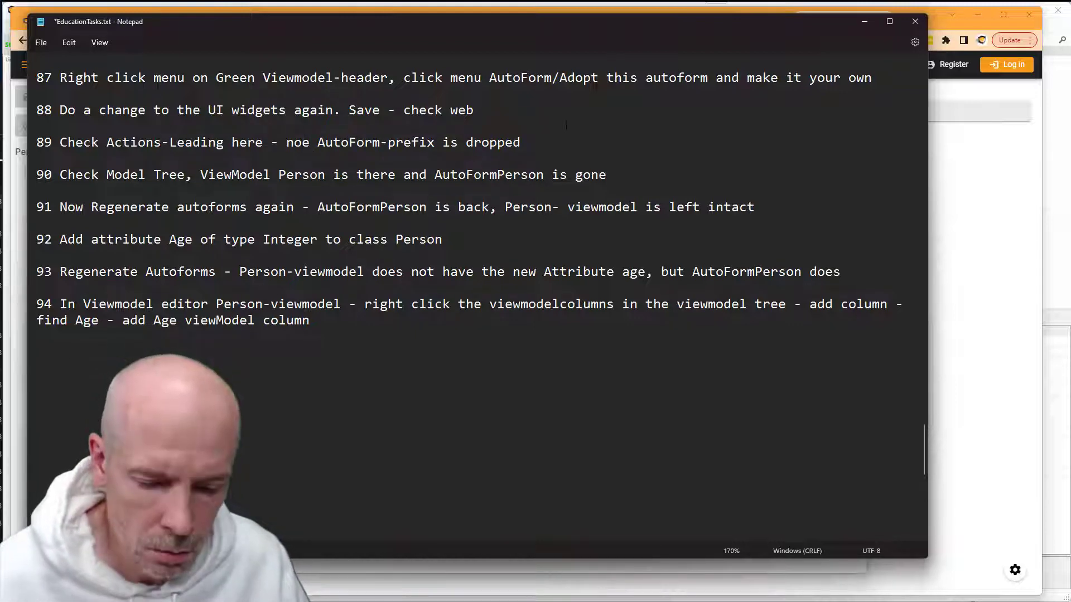
type("t")
In the ViewModel Editor, examine the actions leading to the Person ViewModel and inspect the ShowPerson action's menu group.
key("alt+Tab")
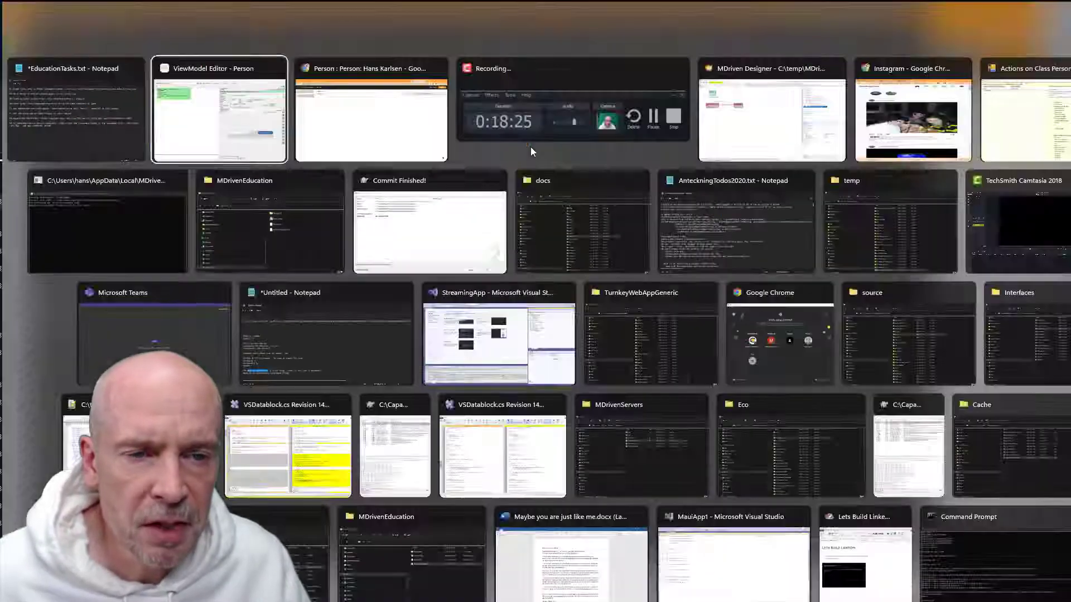
left_click(81, 168)
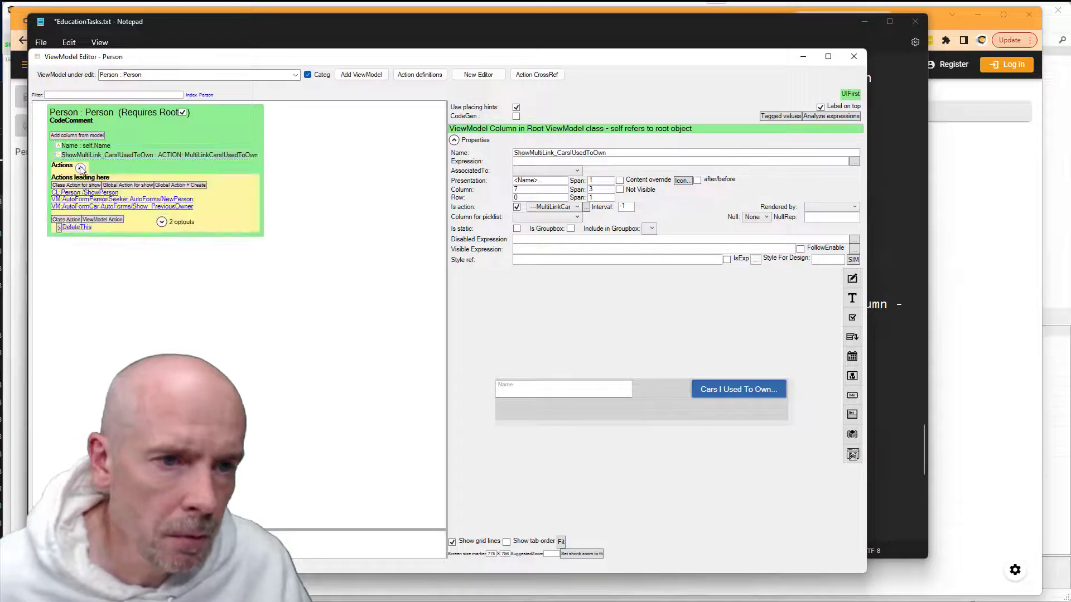
left_click(101, 194)
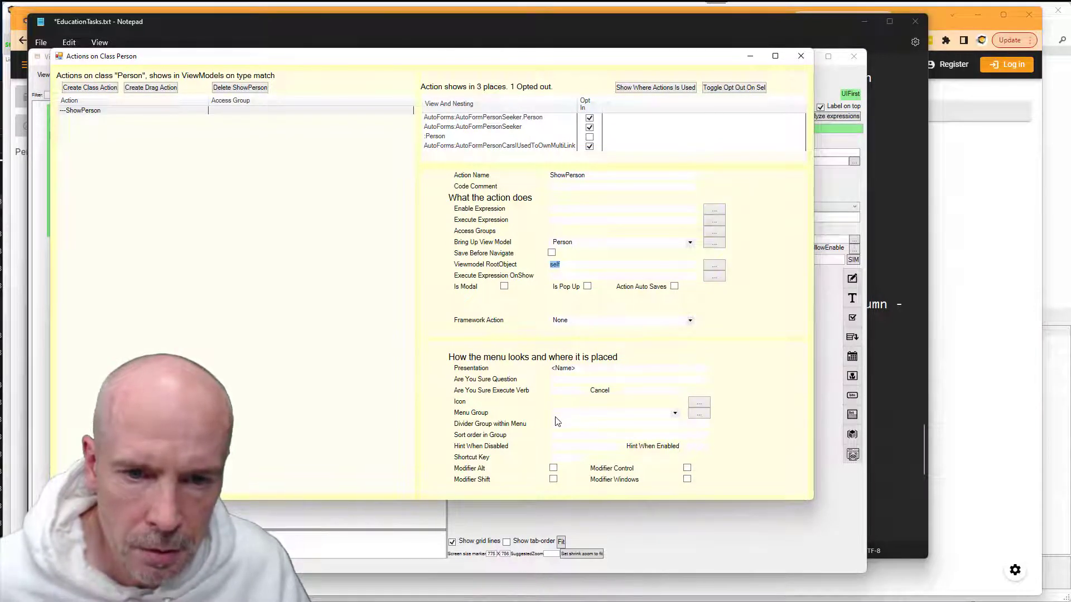
left_click(669, 415)
left_click(655, 415)
key("Escape")
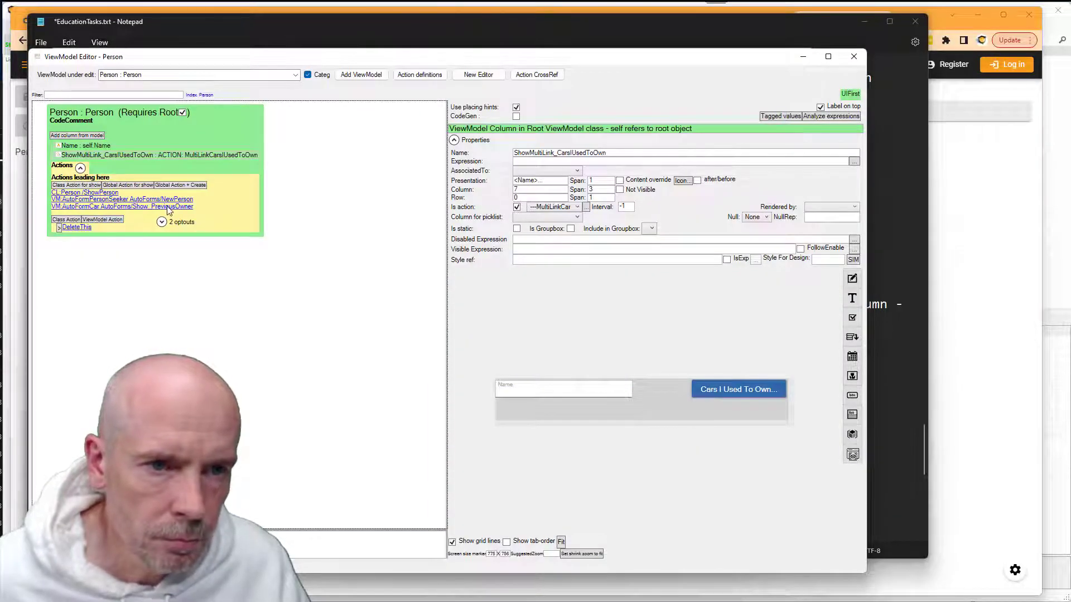
Read task 90 in EducationTasks.txt, then check the ViewModels in the MDriven Designer model tree and select Person.
key("alt+Tab")
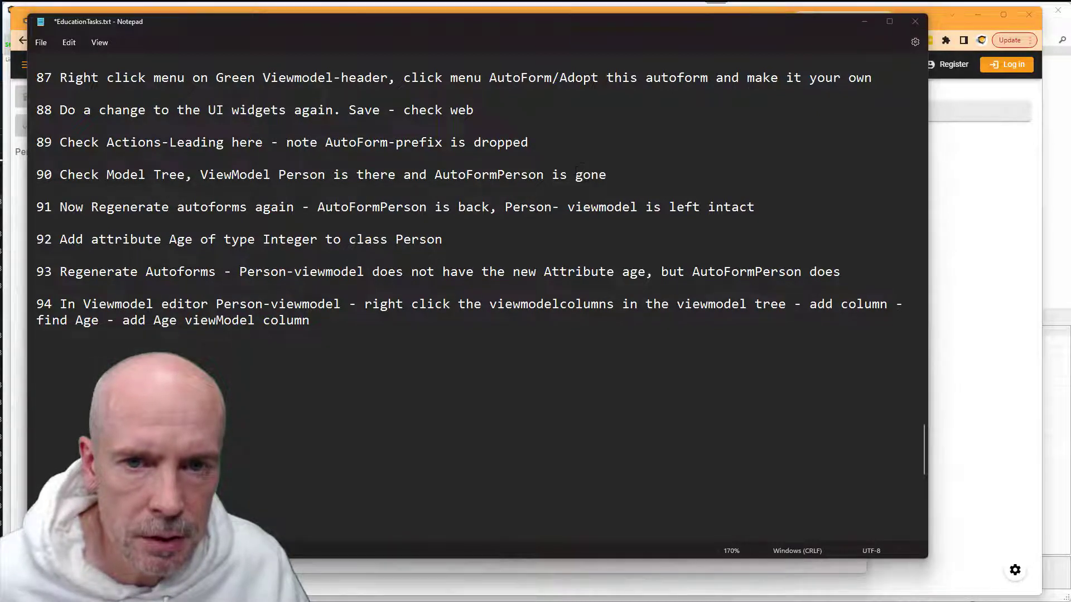
key("alt+Tab")
key("alt+Tab")
key("alt+Tab")
key("alt+Tab")
key("alt+Tab")
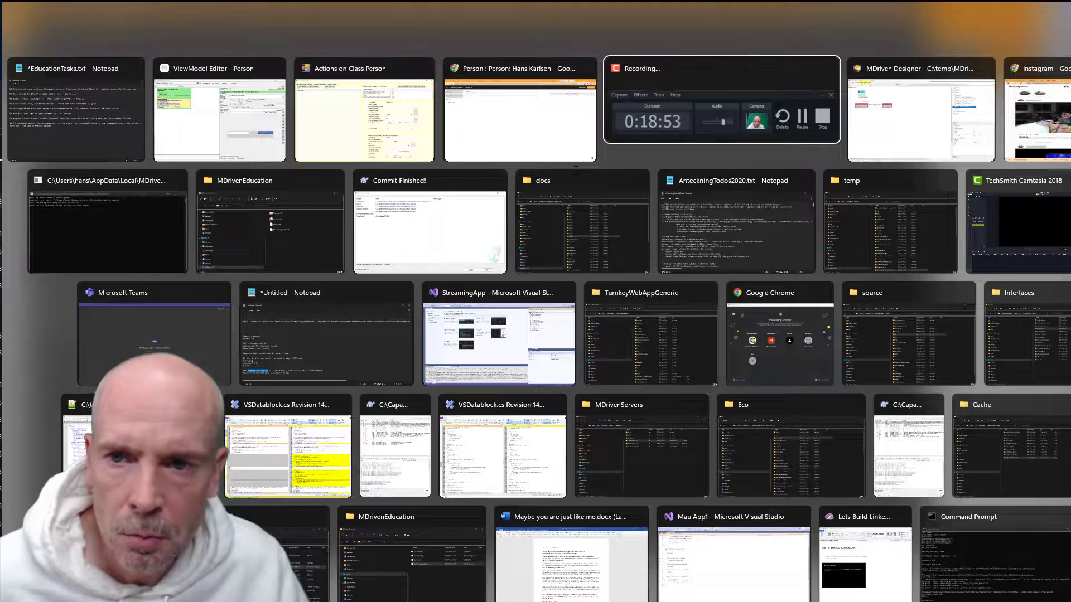
key("alt+Tab")
key("alt+Tab")
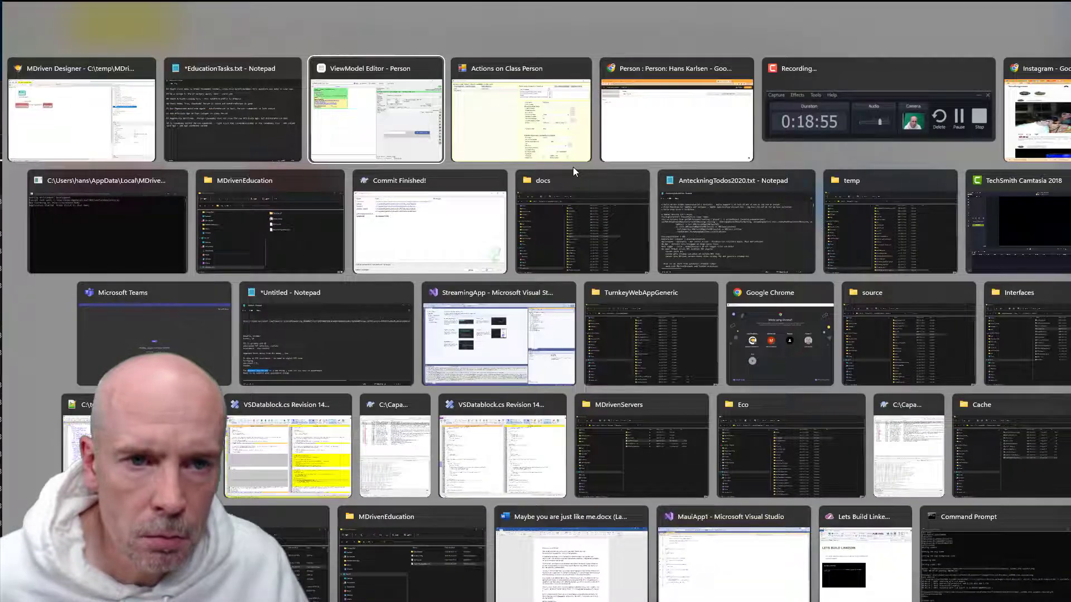
key("alt+shift+Tab")
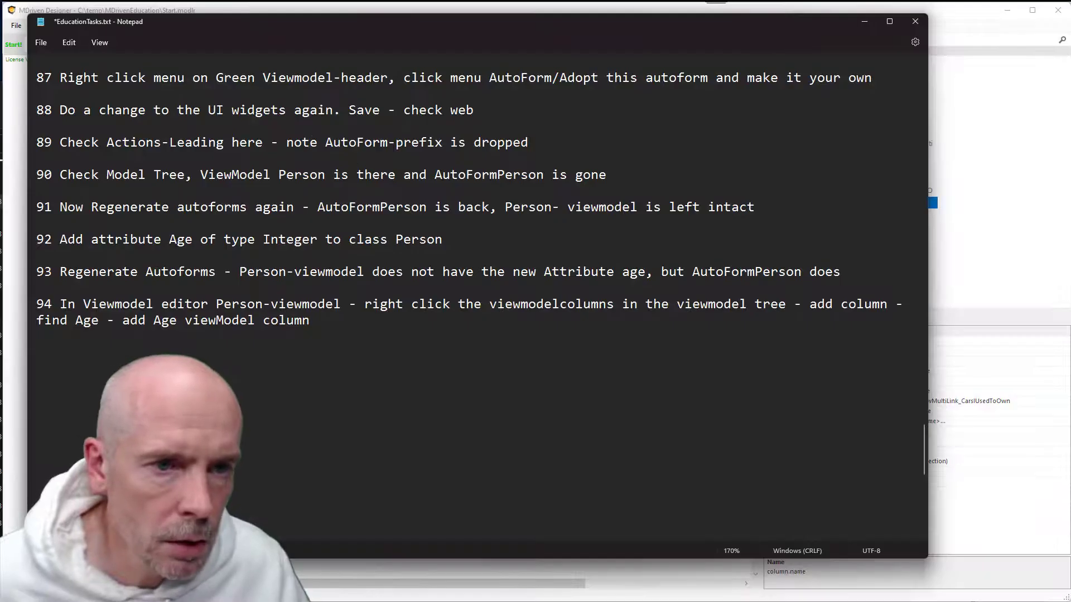
key("alt+Tab")
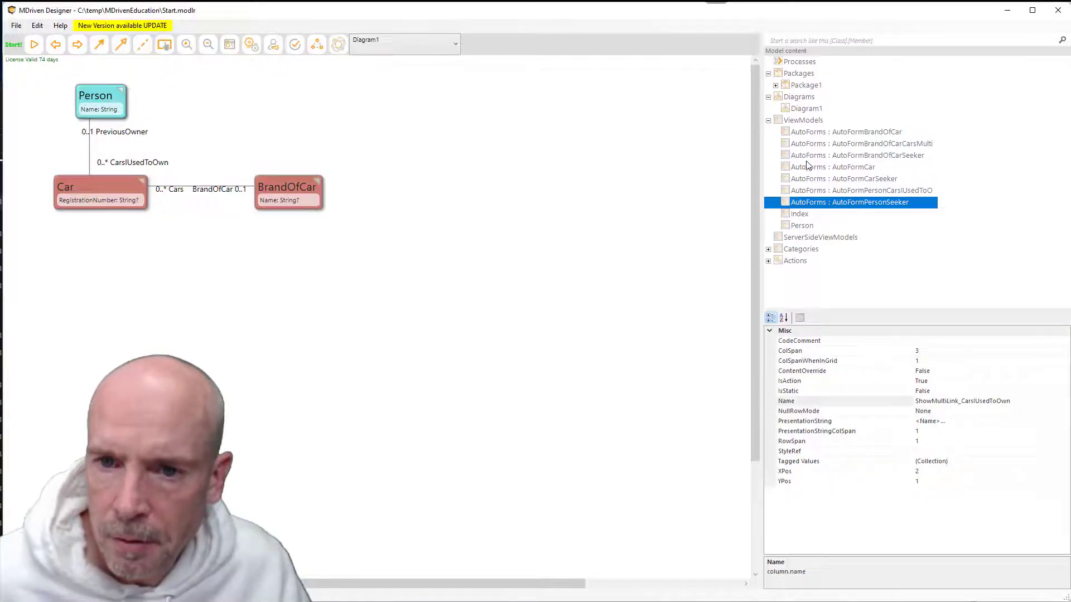
left_click(805, 122)
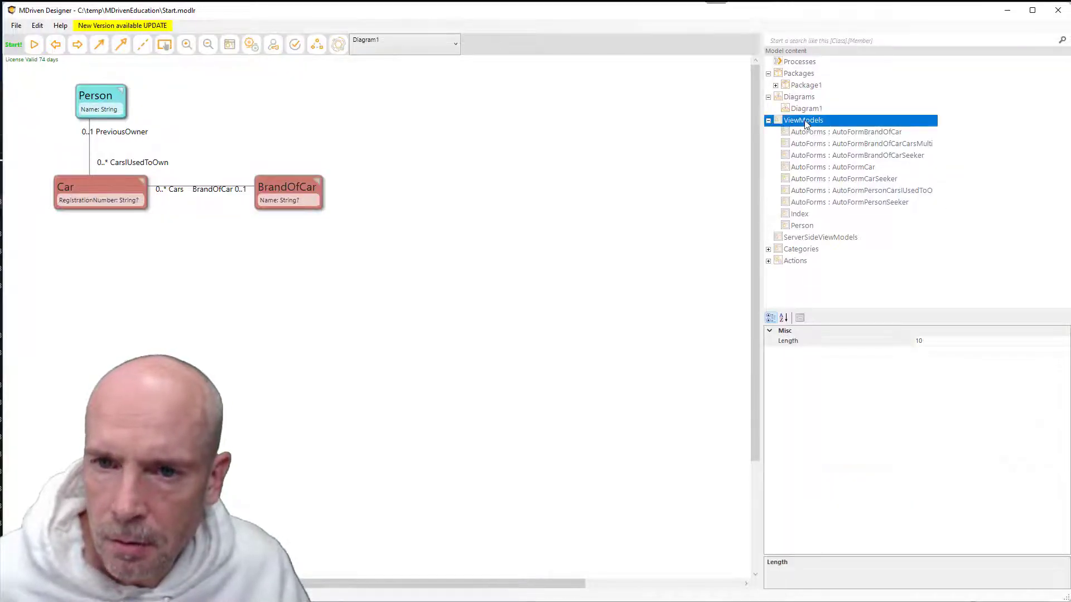
left_click(801, 226)
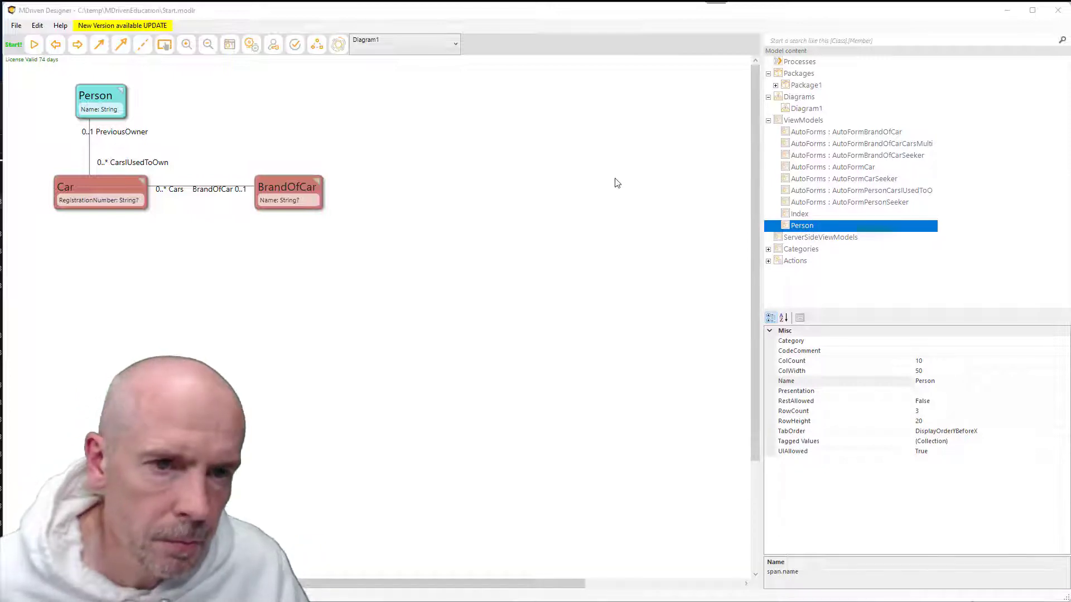
Consult task 91 in EducationTasks.txt and regenerate the AutoForms from Diagram1 in MDriven Designer.
key("alt+Tab")
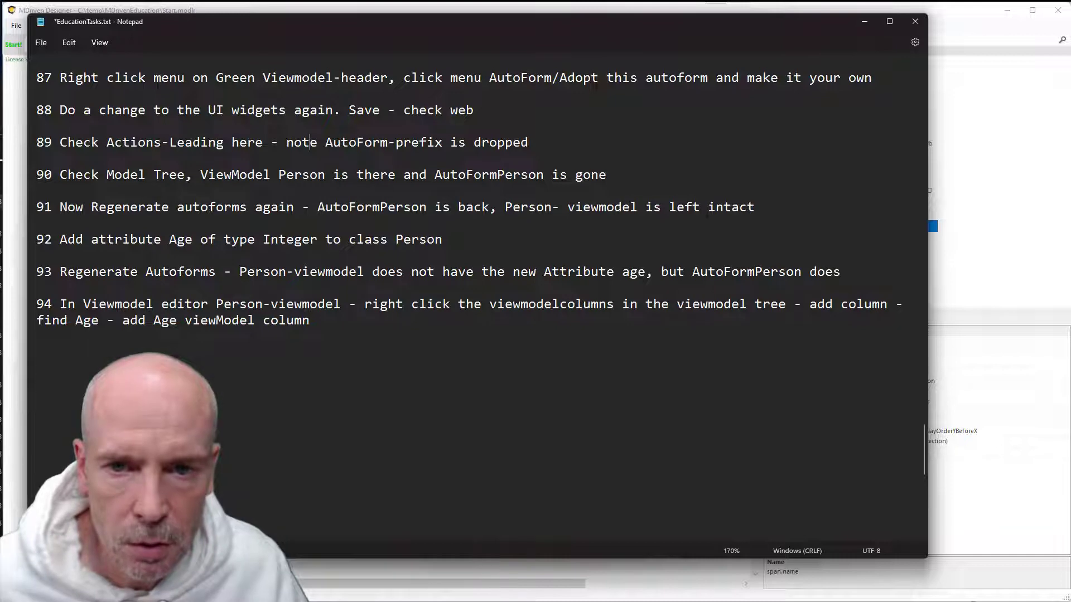
key("alt+Tab")
right_click(150, 227)
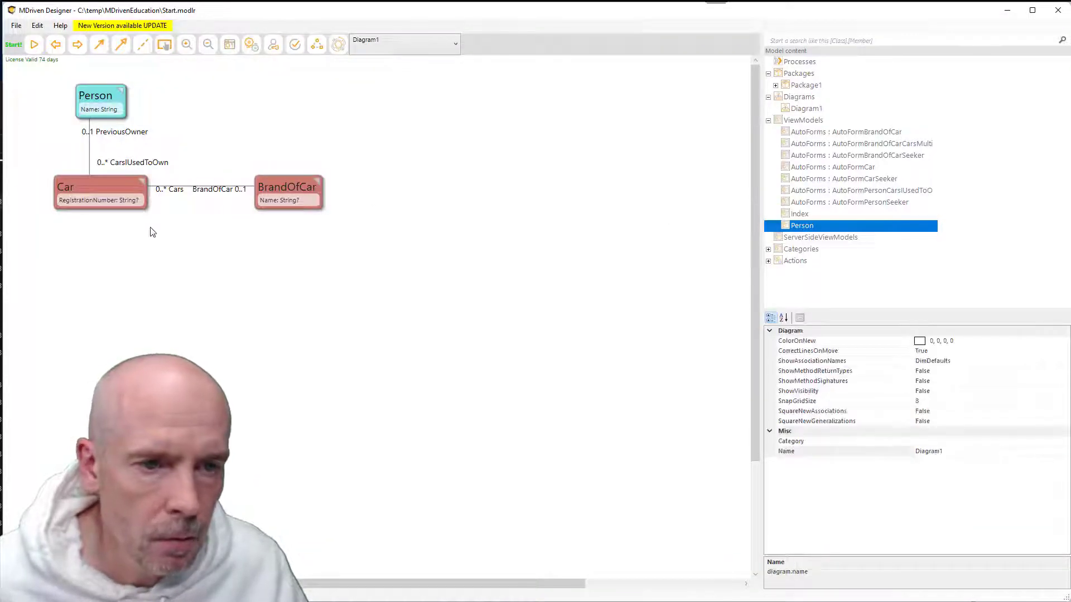
mouse_move(284, 519)
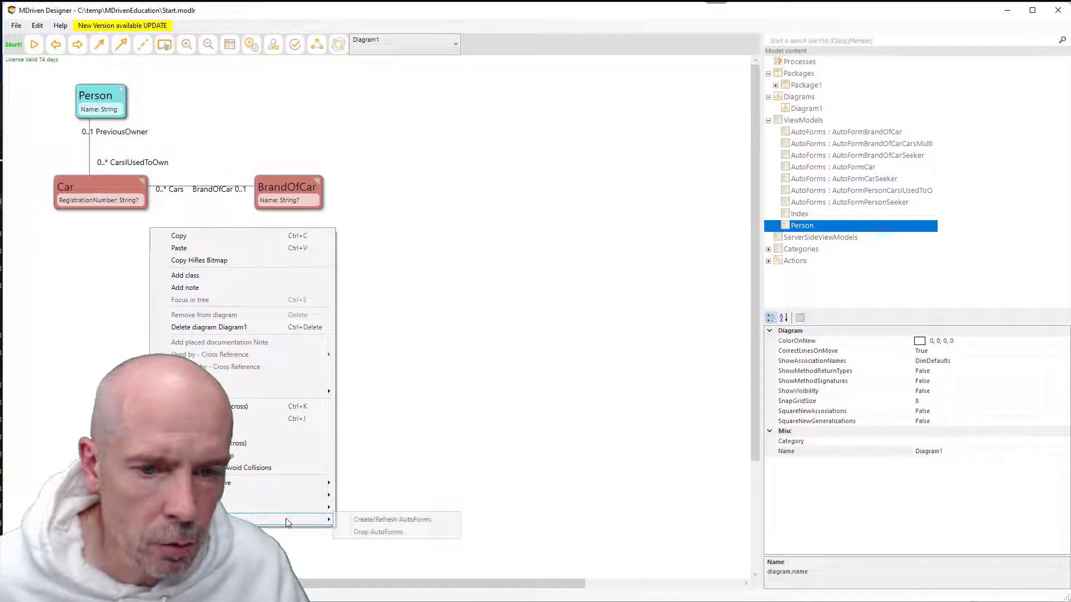
left_click(424, 524)
Check the regenerated ViewModels in the model tree, comparing the properties of AutoFormPerson and Person.
left_click(824, 156)
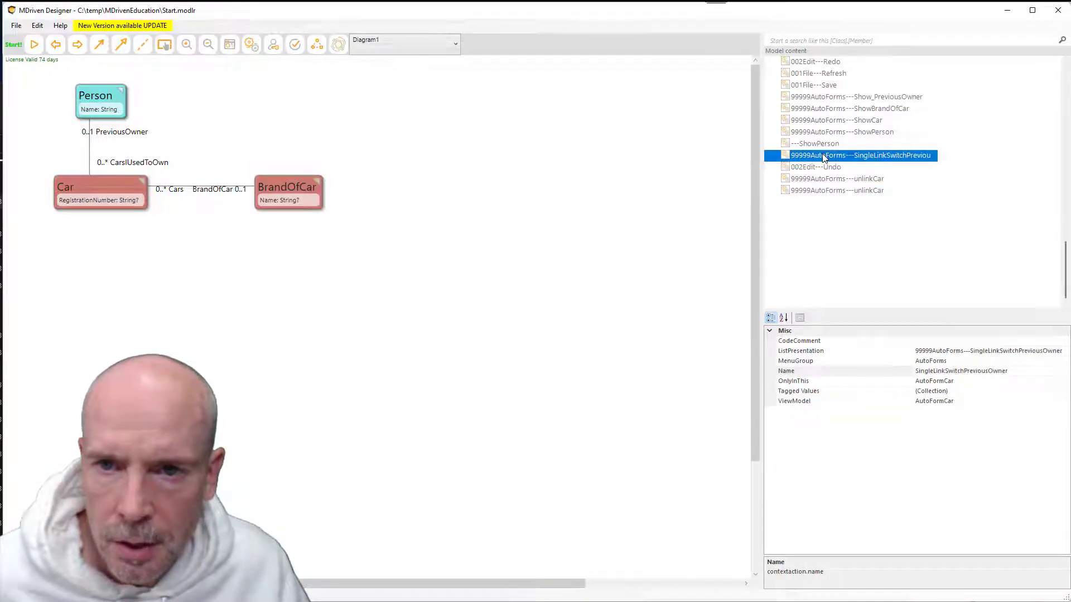
scroll(824, 157, "up", 10)
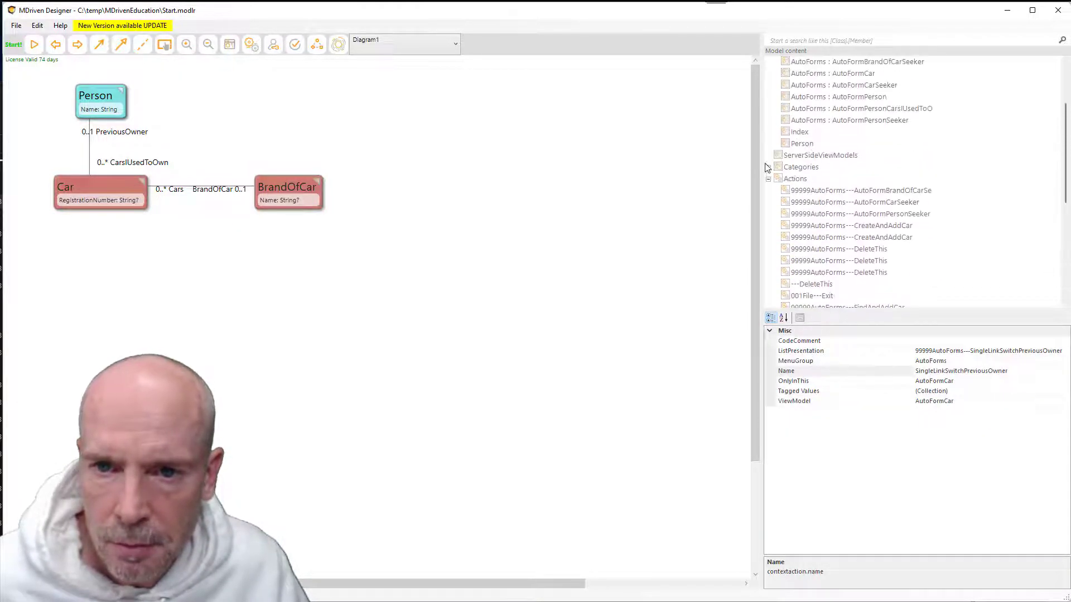
scroll(771, 166, "up", 3)
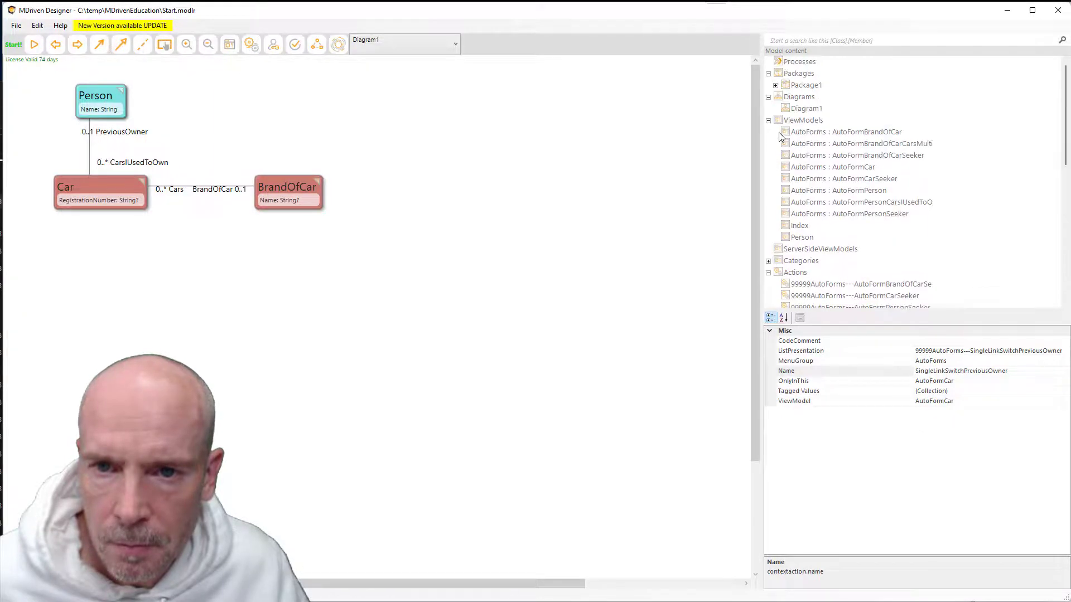
left_click(804, 122)
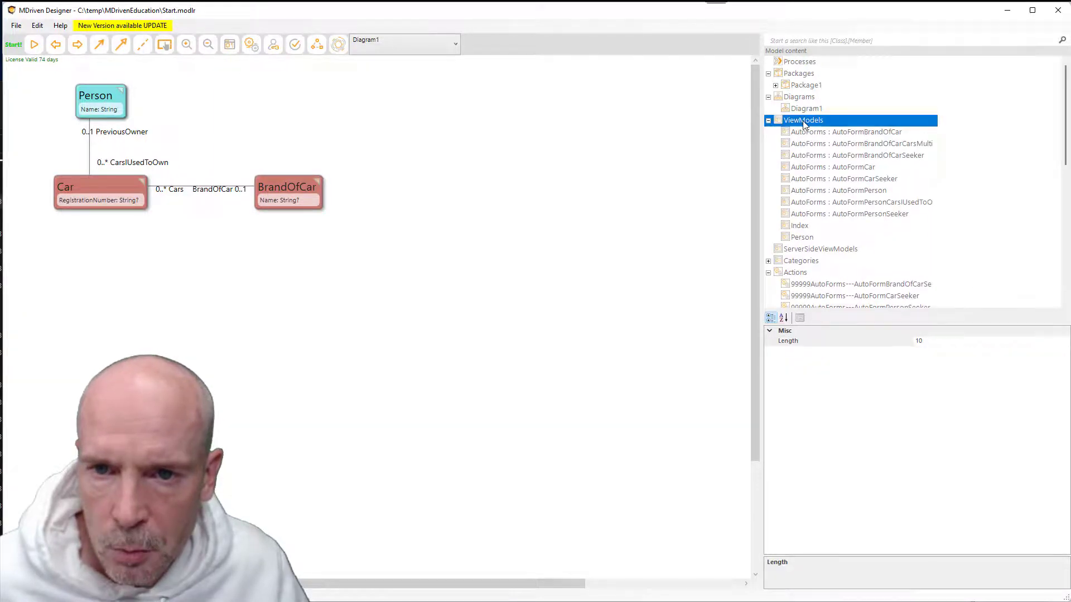
left_click(834, 193)
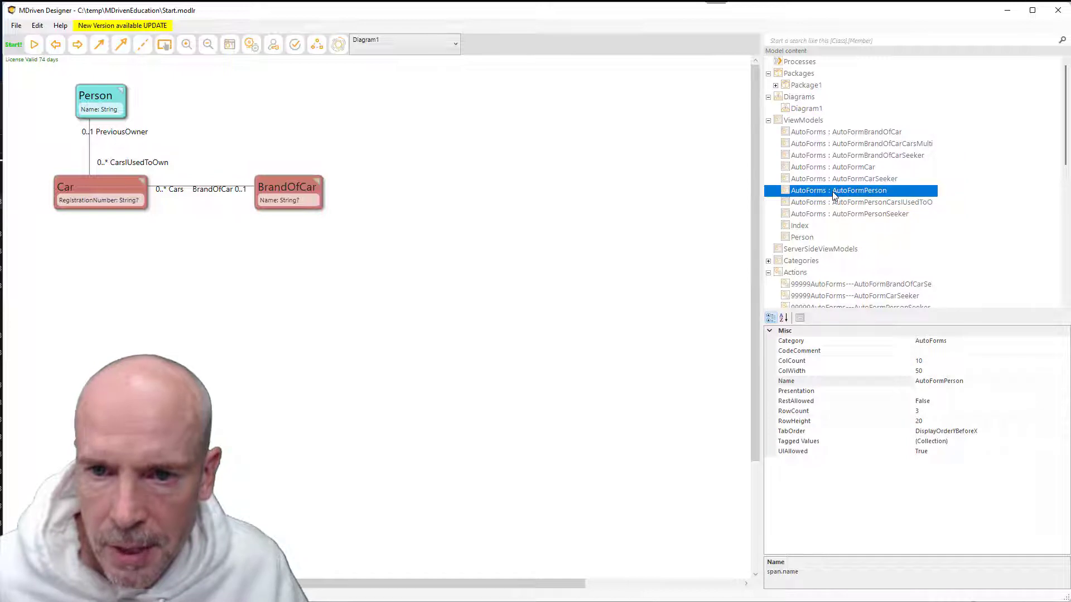
left_click(796, 240)
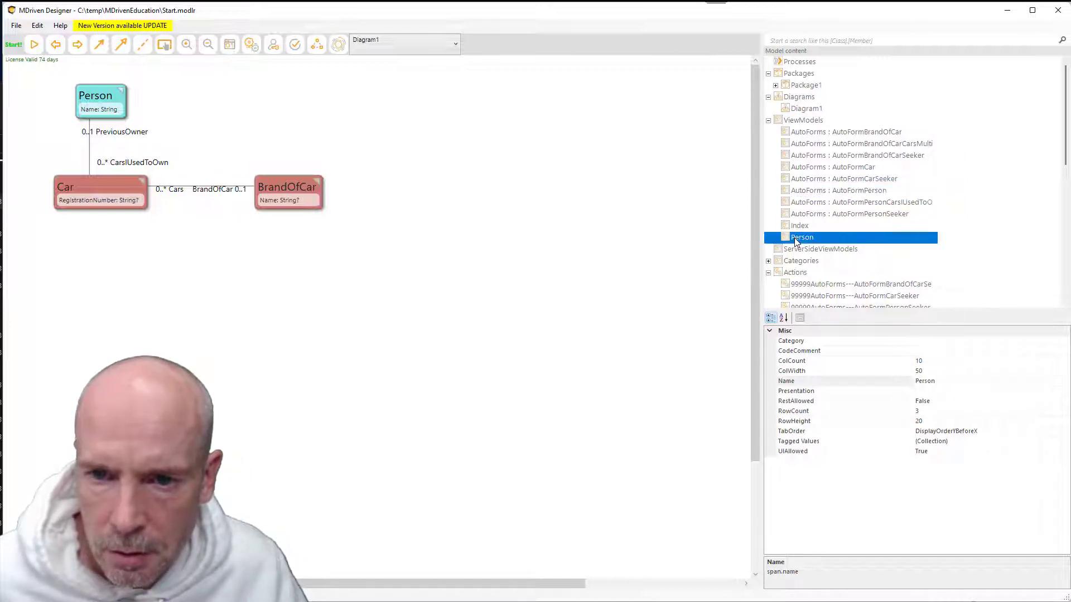
Open AutoFormPerson in the ViewModel Editor to inspect its generated layout and actions, and close the editor.
left_click(815, 192)
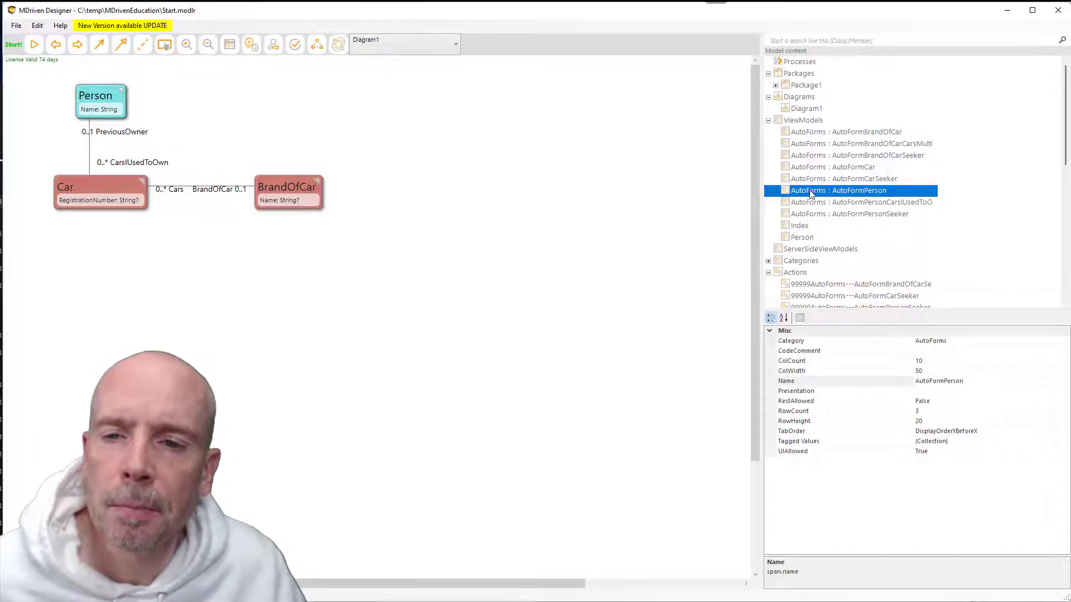
double_click(809, 192)
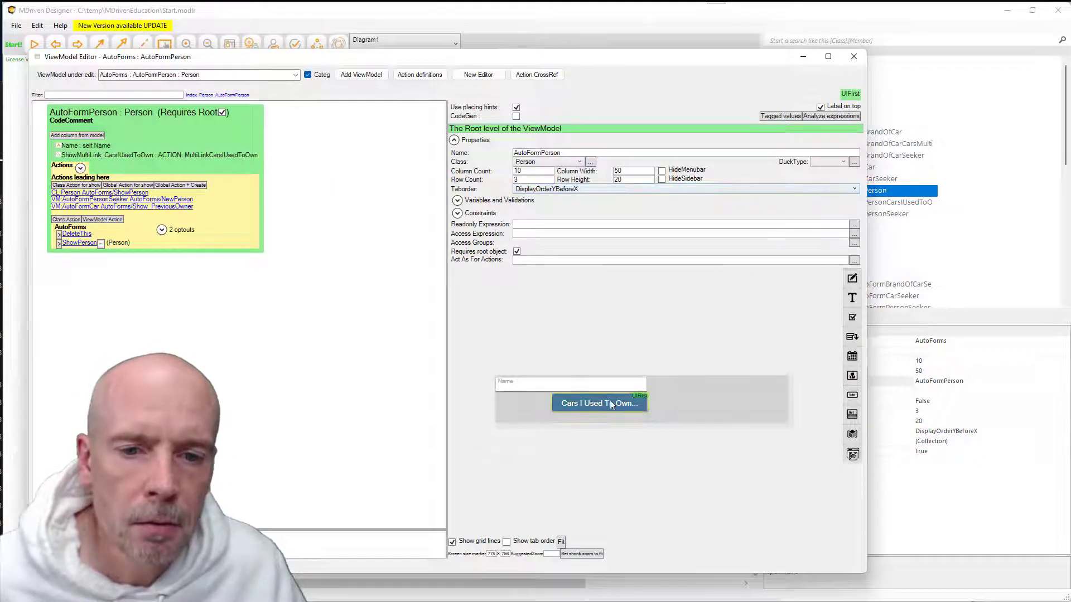
key("Escape")
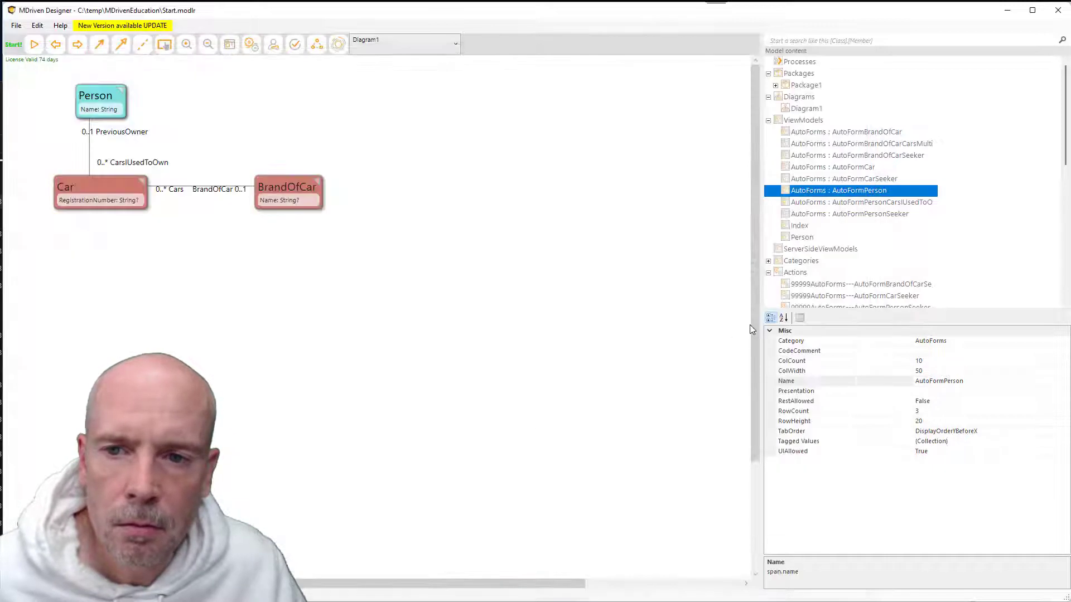
Compare the Person and AutoFormPerson layouts in the ViewModel Editor, and consult task 92 in EducationTasks.txt.
double_click(803, 238)
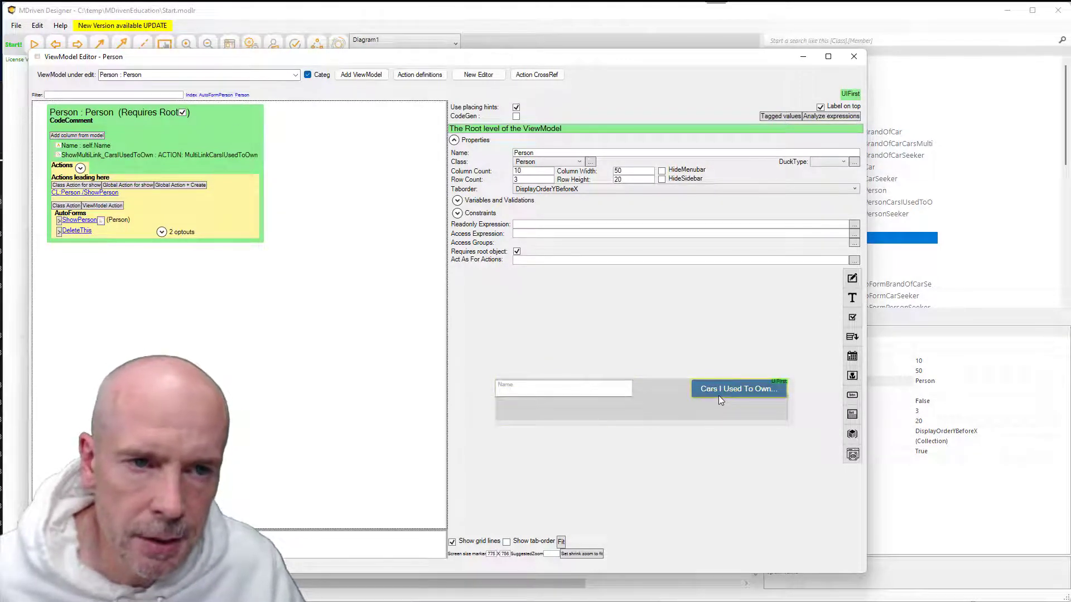
left_click(224, 95)
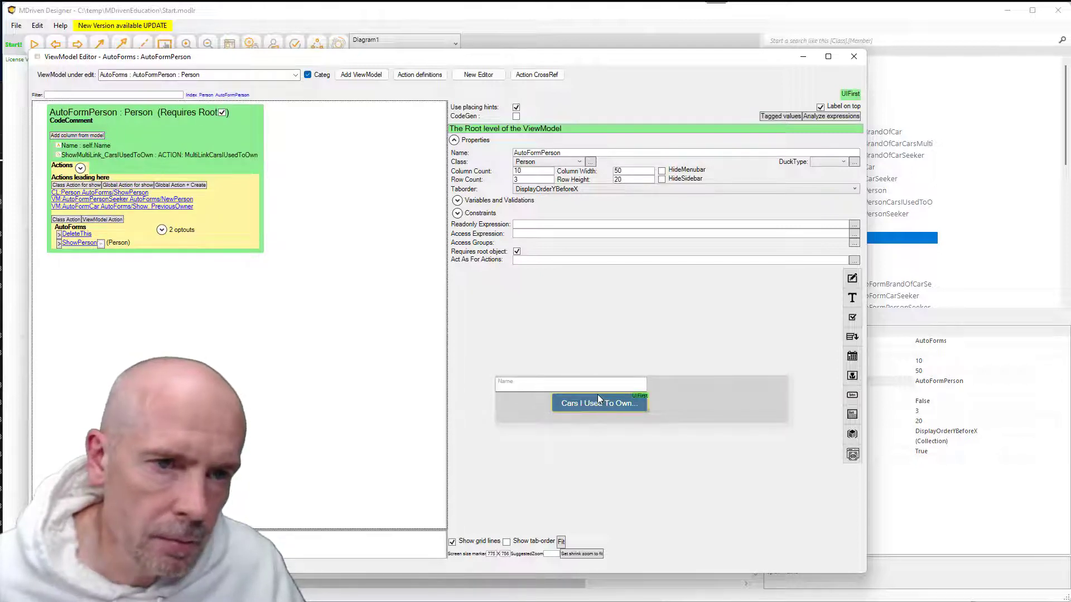
key("alt+Tab")
key("alt+Tab")
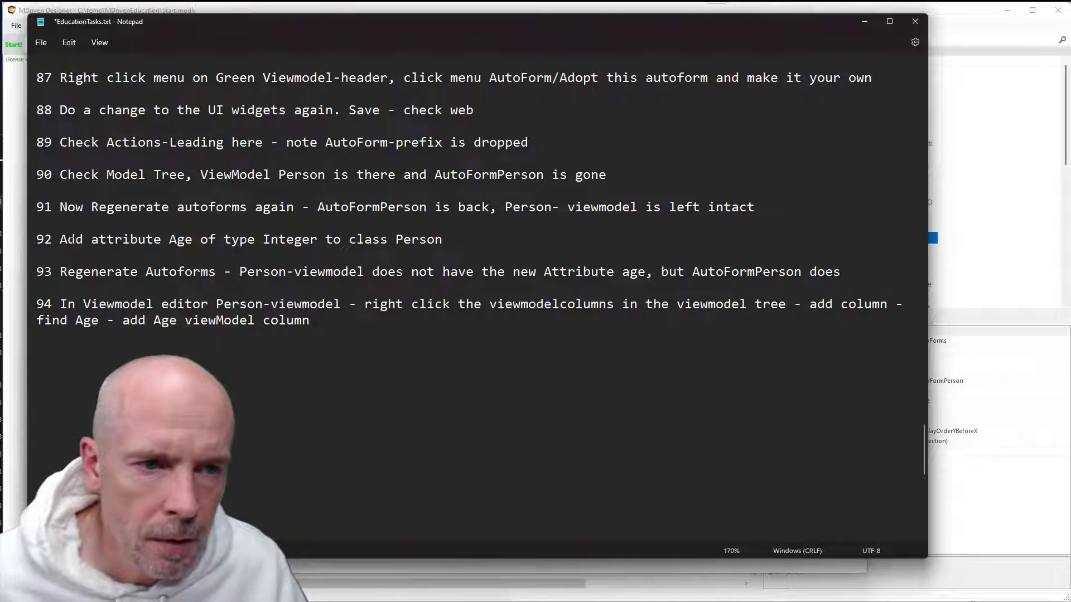
left_click_drag(60, 240, 443, 241)
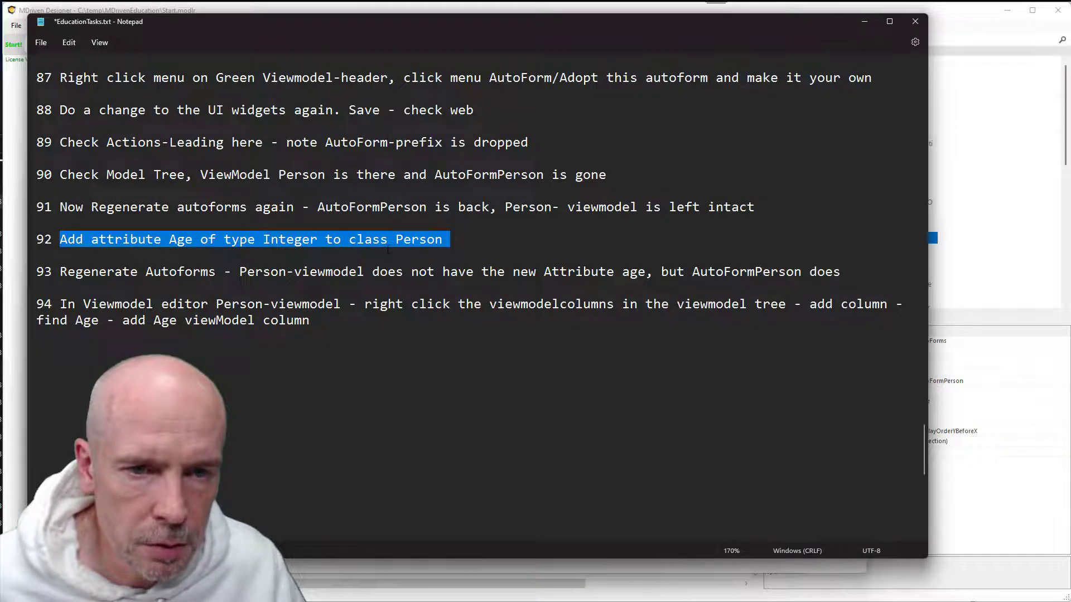
In MDriven Designer, add an attribute Age of type Integer? to the Person class on Diagram1.
key("alt+Tab")
key("alt+Tab")
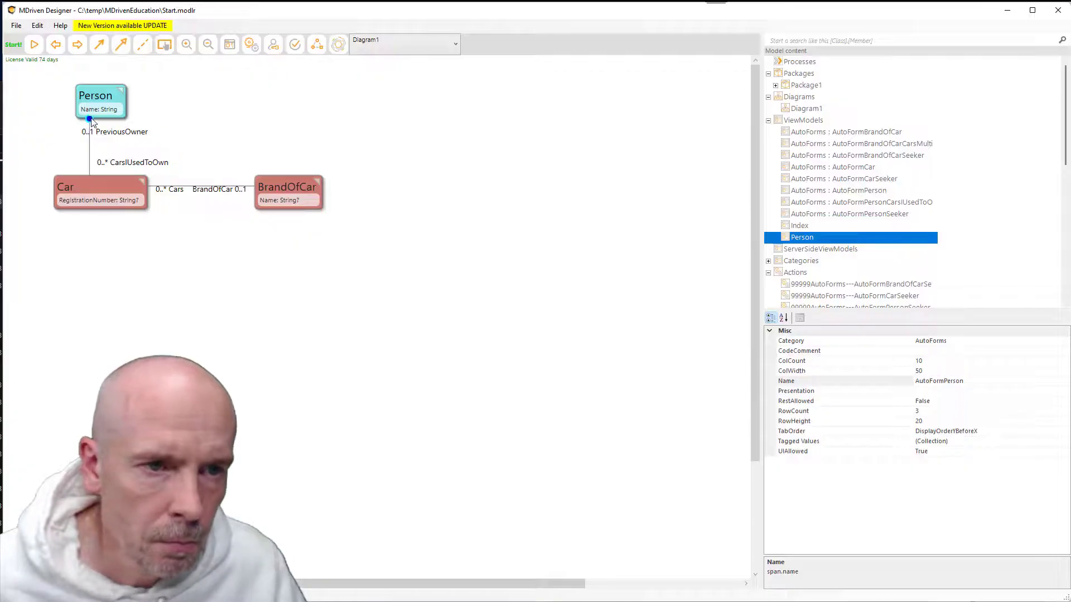
right_click(94, 113)
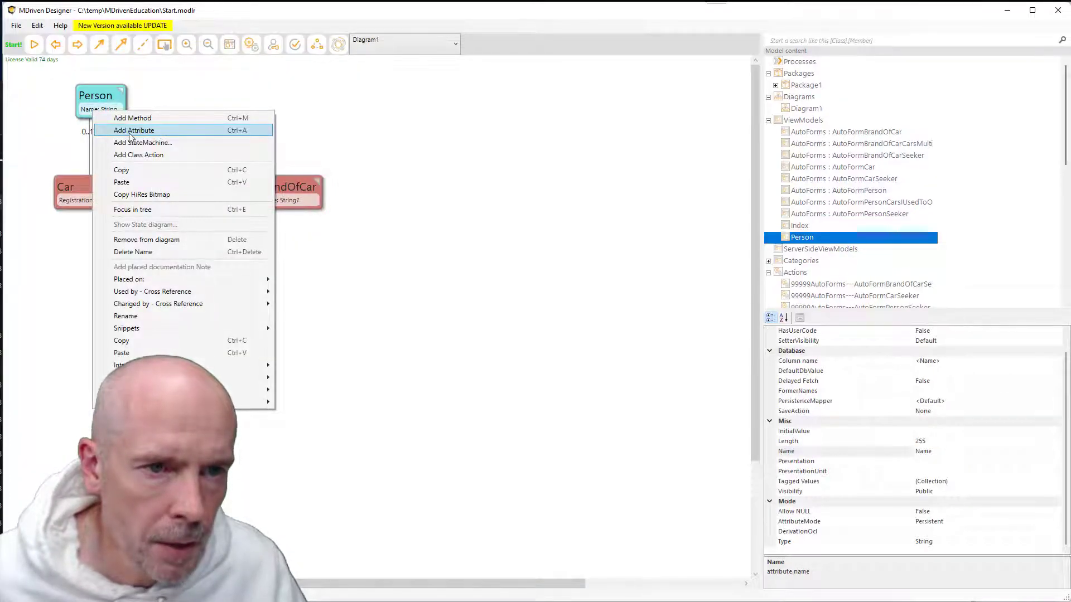
left_click(97, 130)
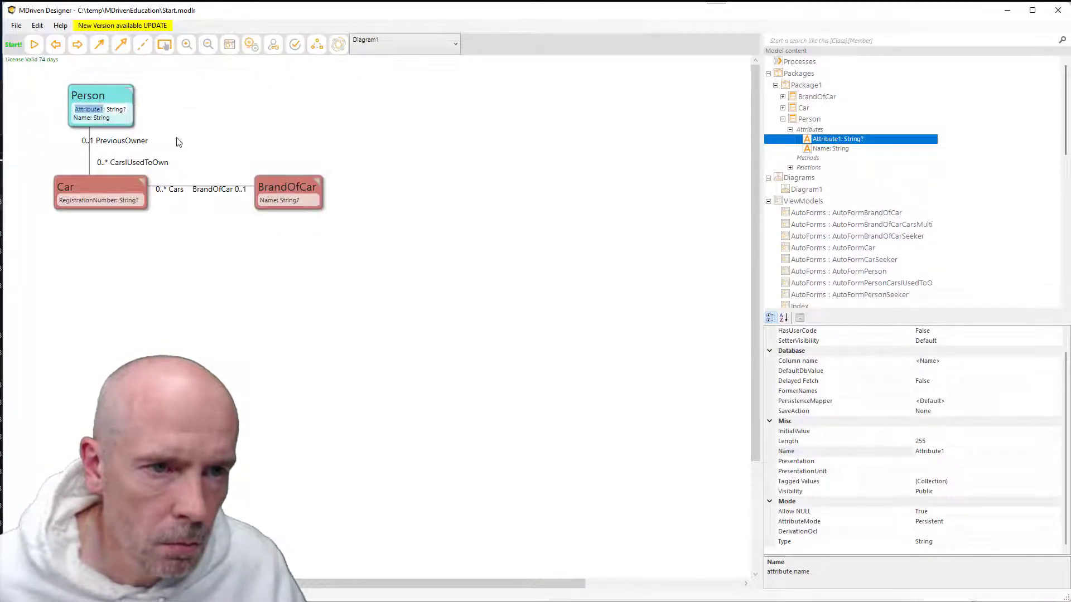
type("Age")
key("ctrl+Right")
key("ctrl+shift+Right")
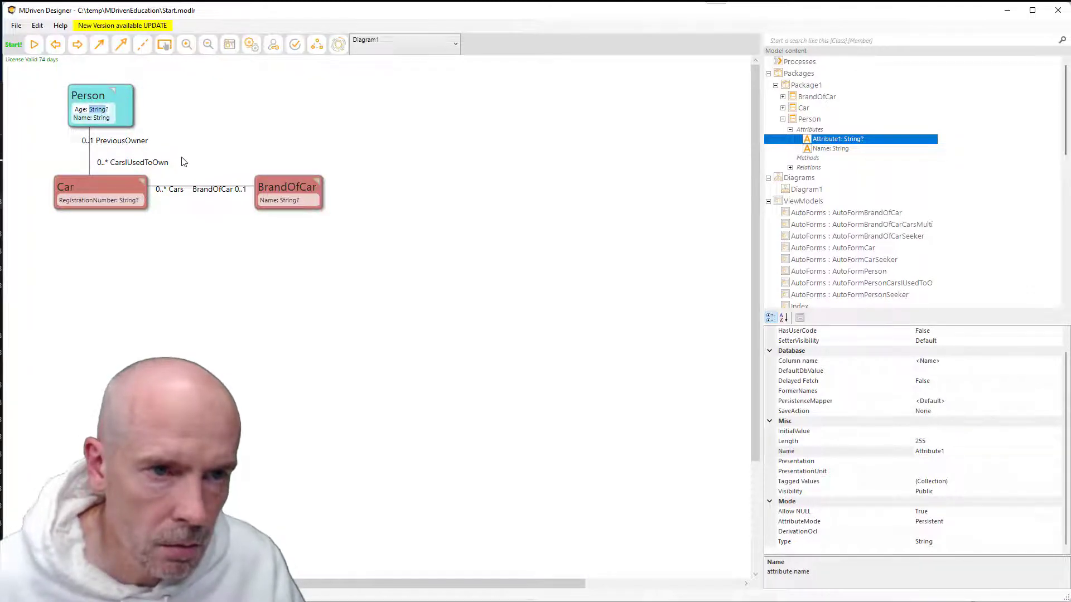
type("In")
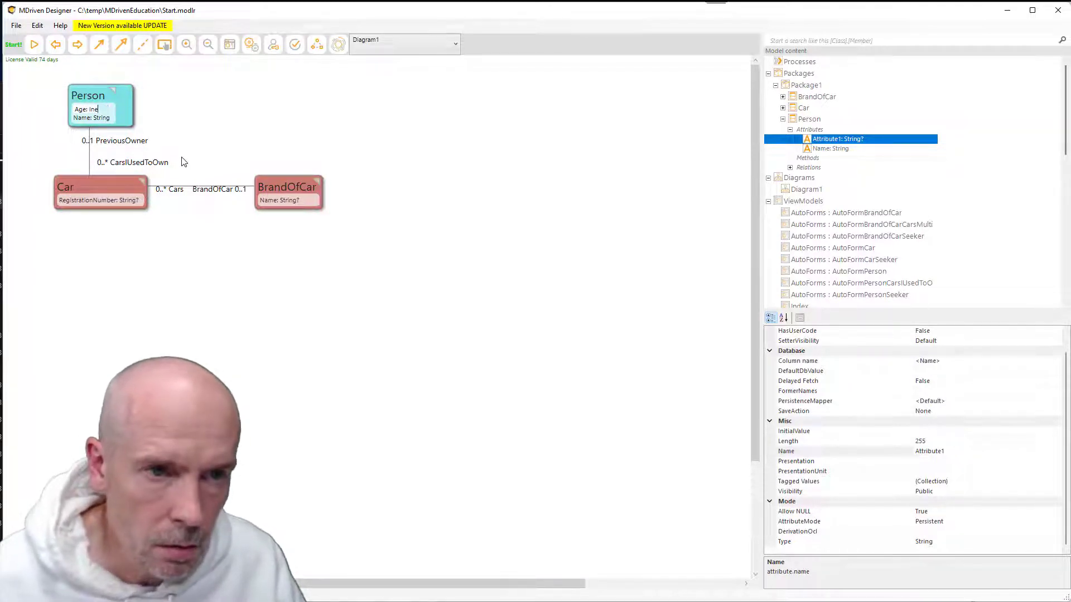
type("eger?")
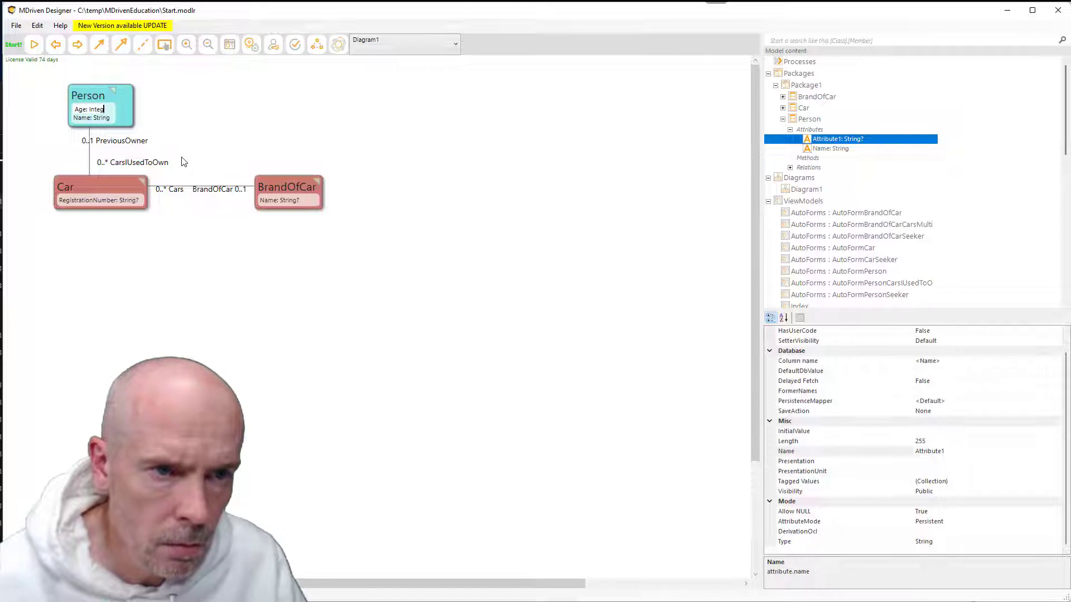
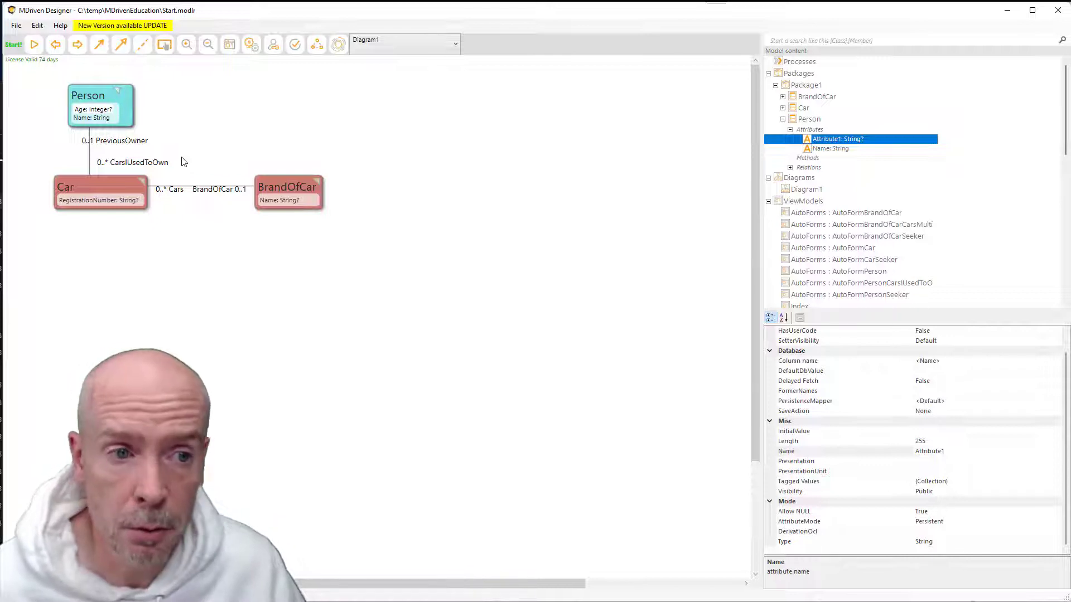
key("Return")
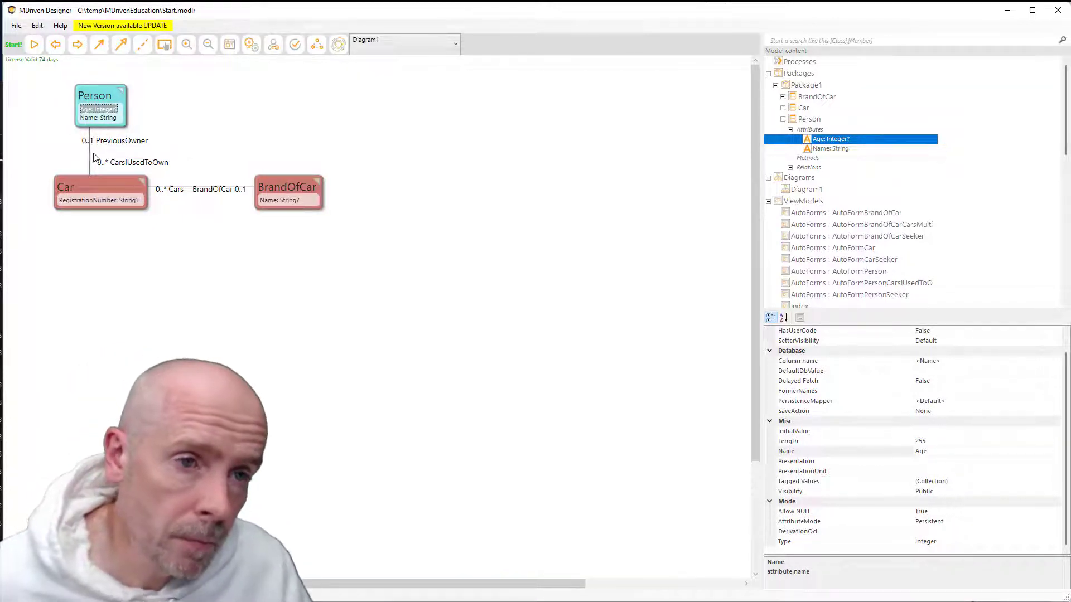
scroll(90, 123, "up", 2)
scroll(90, 124, "up", 2)
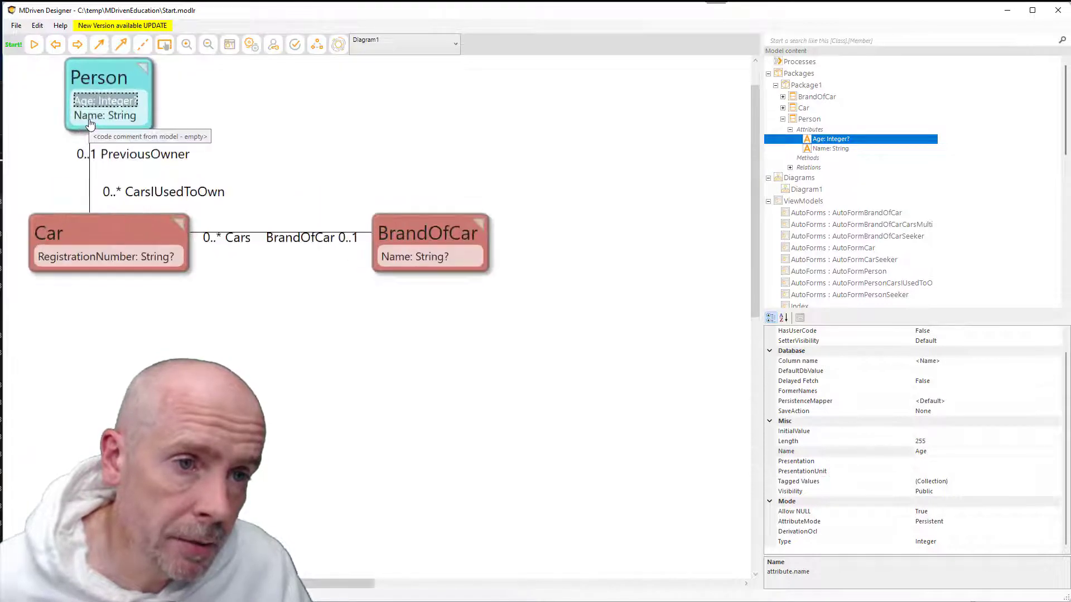
left_click(228, 124)
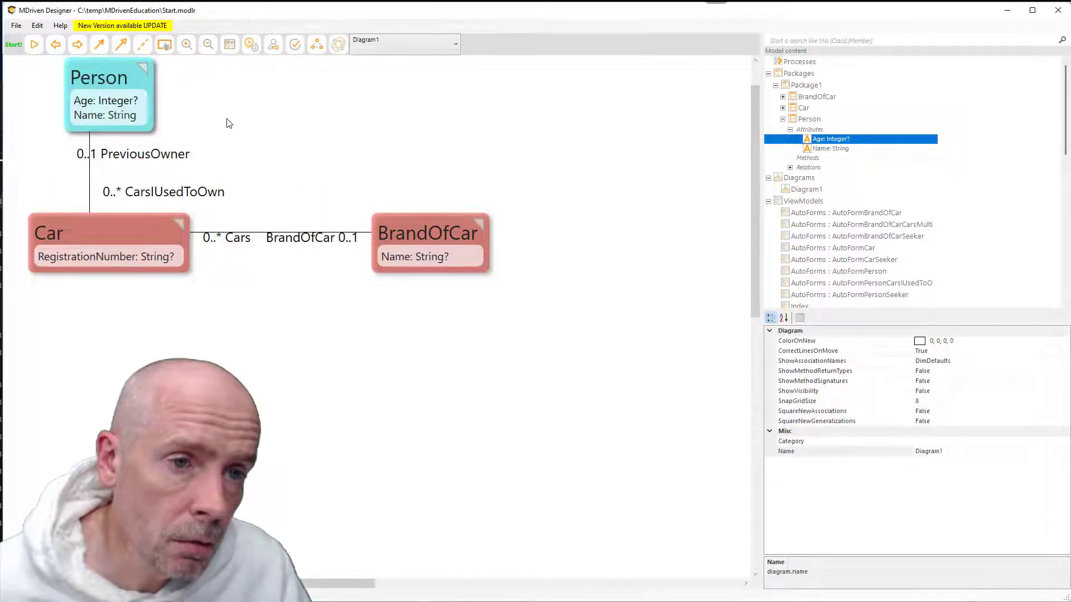
Consult task 93 in EducationTasks.txt and refresh the AutoForms from Diagram1 in MDriven Designer.
key("alt+Tab")
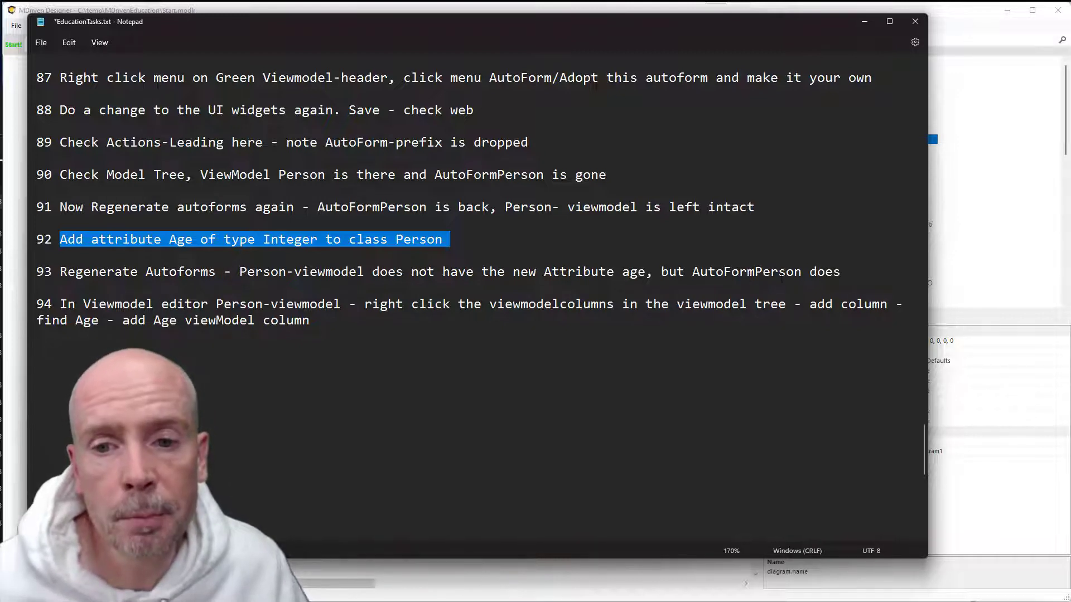
key("alt+Tab")
right_click(292, 155)
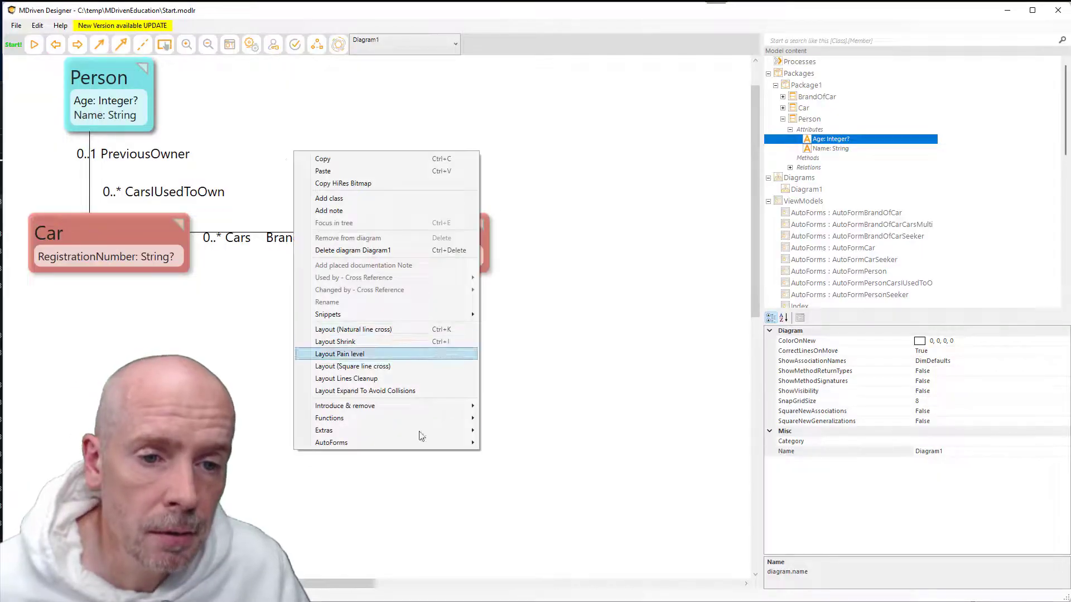
mouse_move(404, 442)
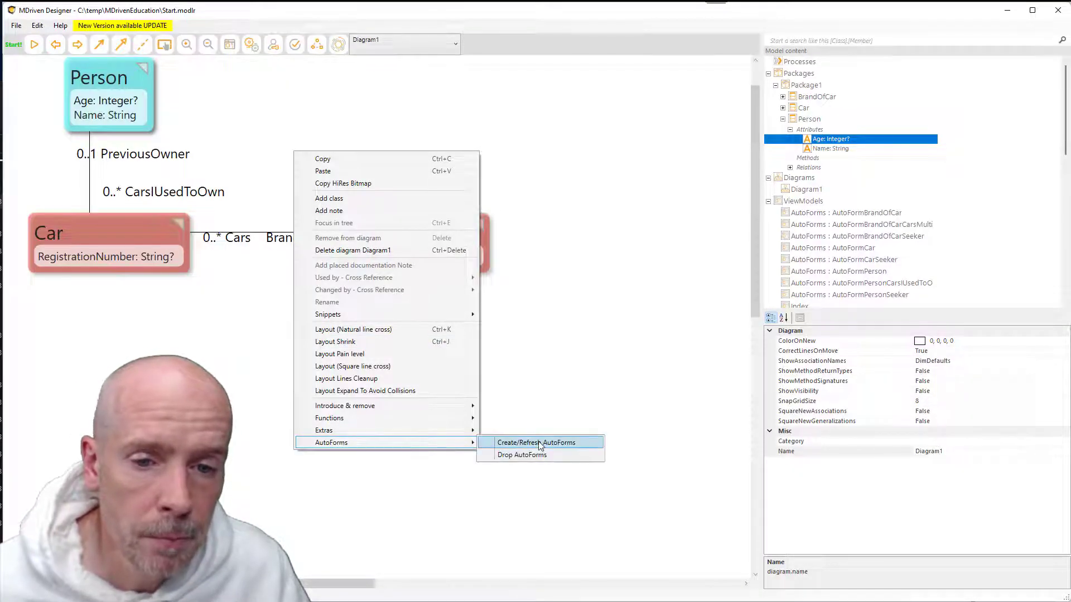
left_click(538, 443)
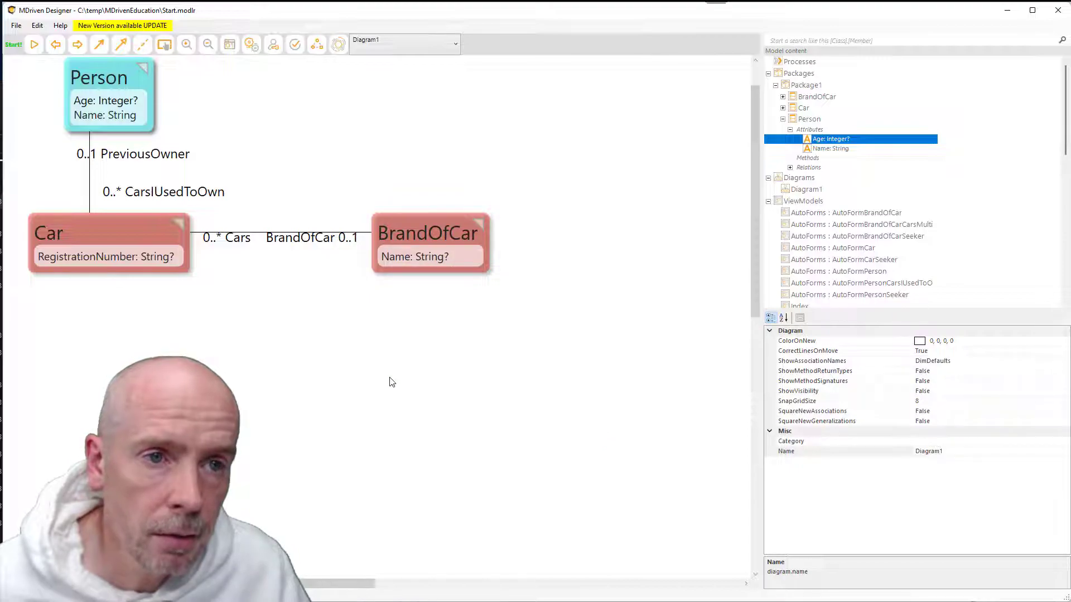
Reload AutoFormPerson in the ViewModel Editor and compare its columns with those of the Person ViewModel.
key("alt+Tab")
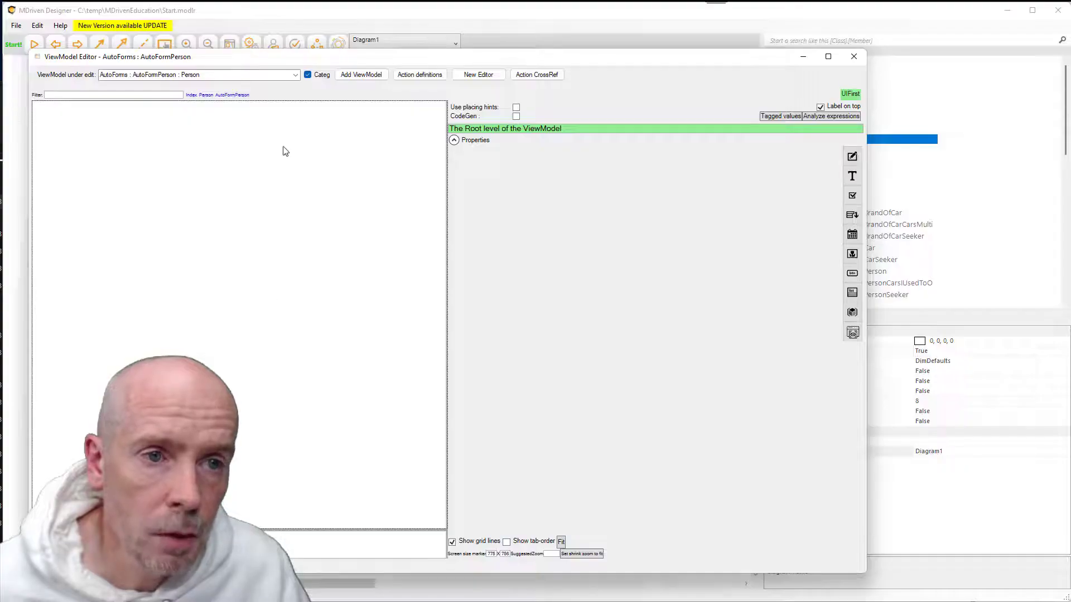
left_click(295, 74)
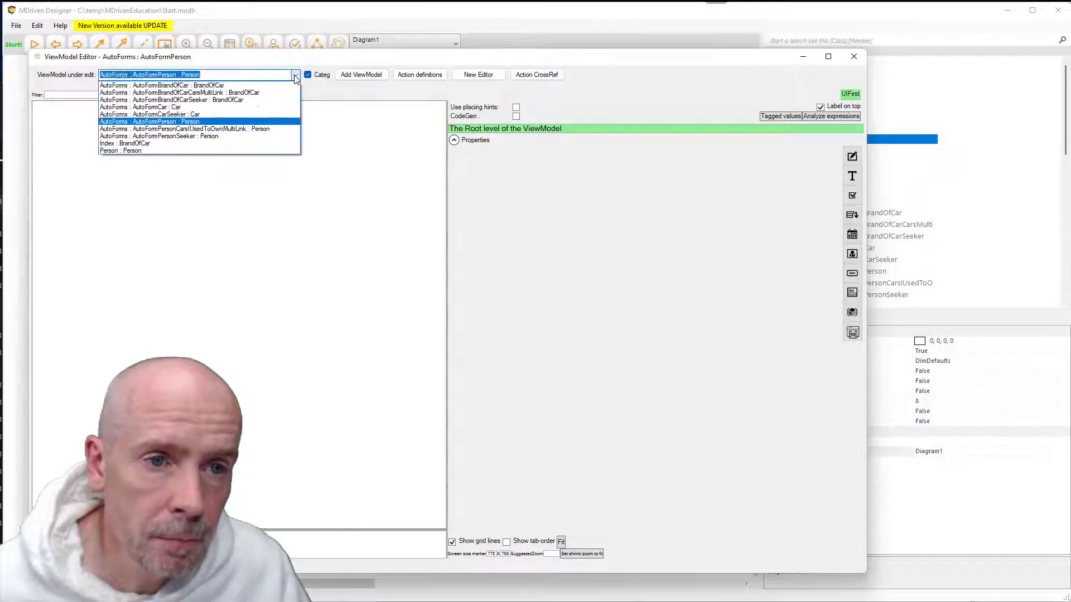
left_click(217, 122)
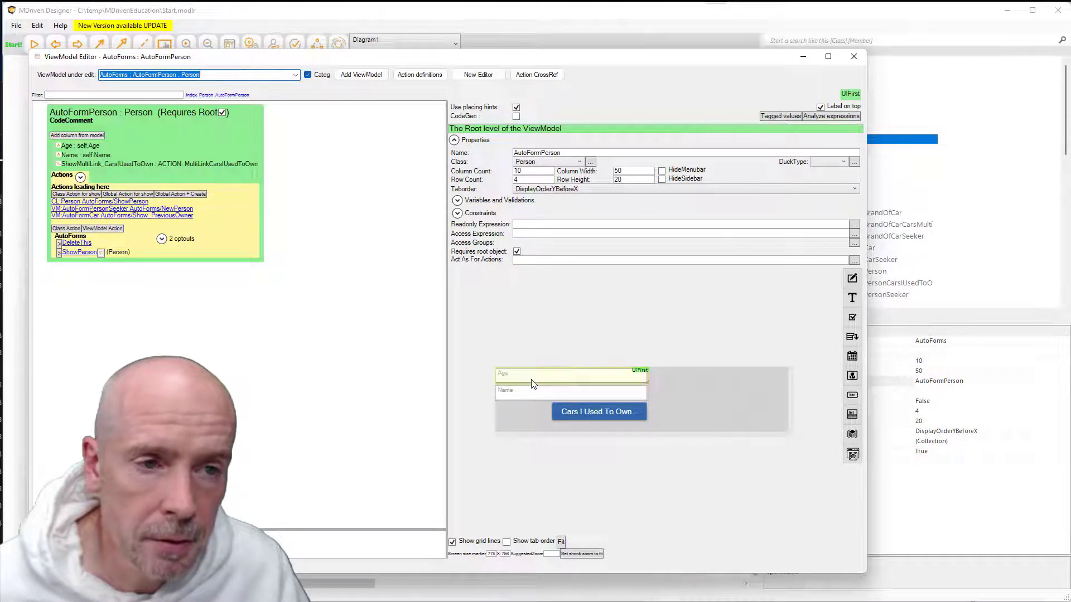
left_click(202, 95)
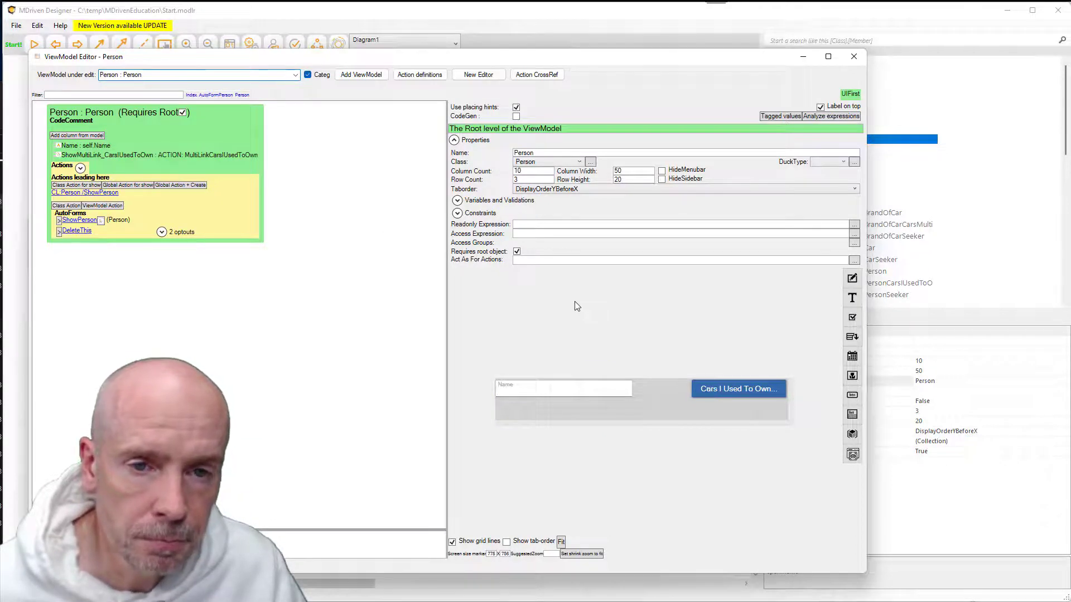
Read tasks 93 and 94 in EducationTasks.txt.
key("alt+Tab")
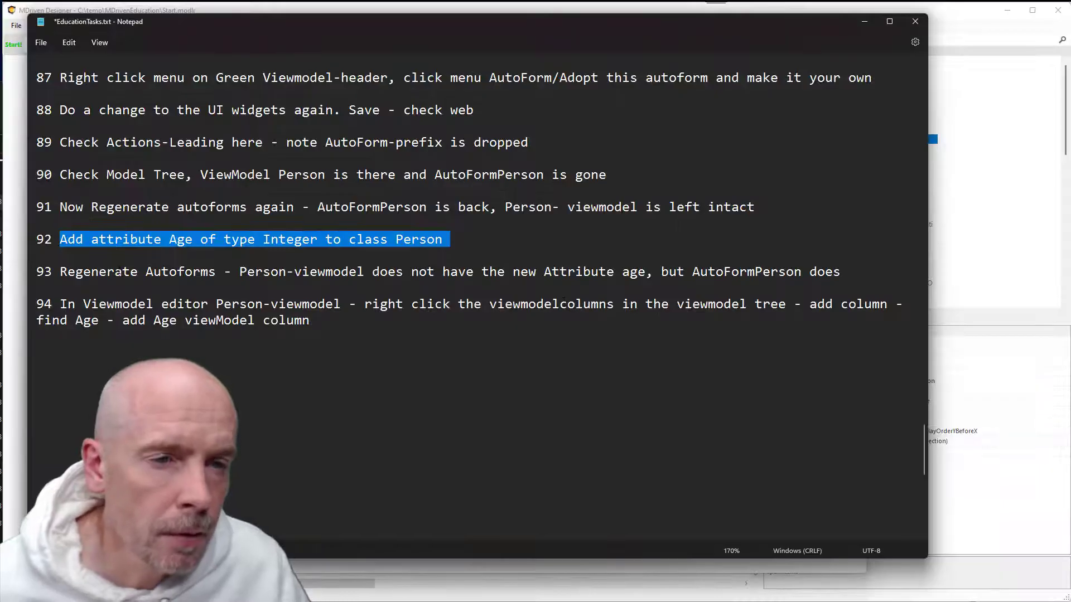
left_click(107, 272)
left_click_drag(59, 272, 223, 273)
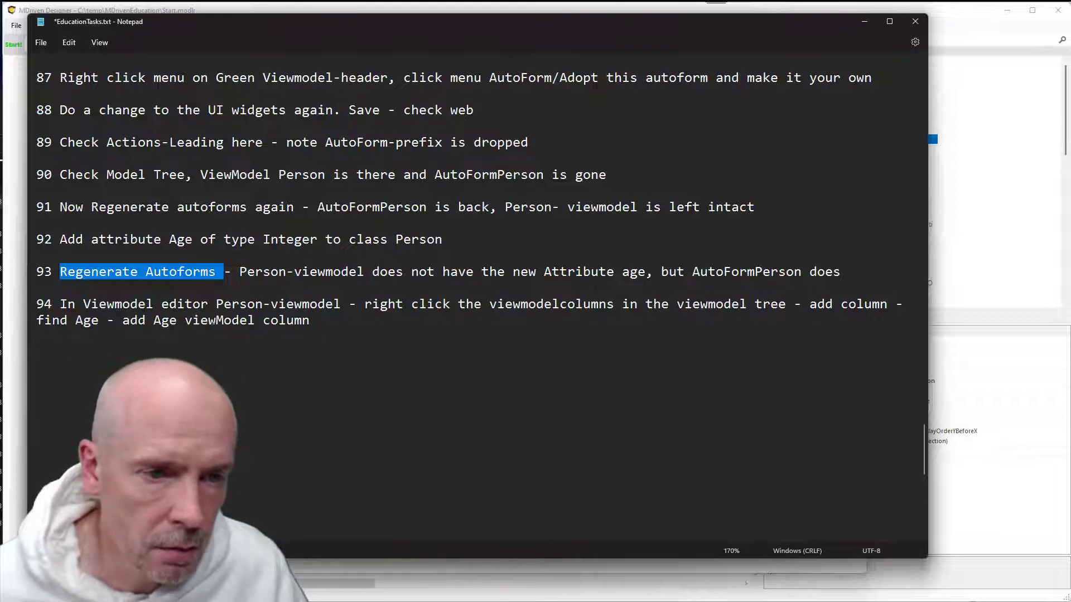
left_click(170, 305)
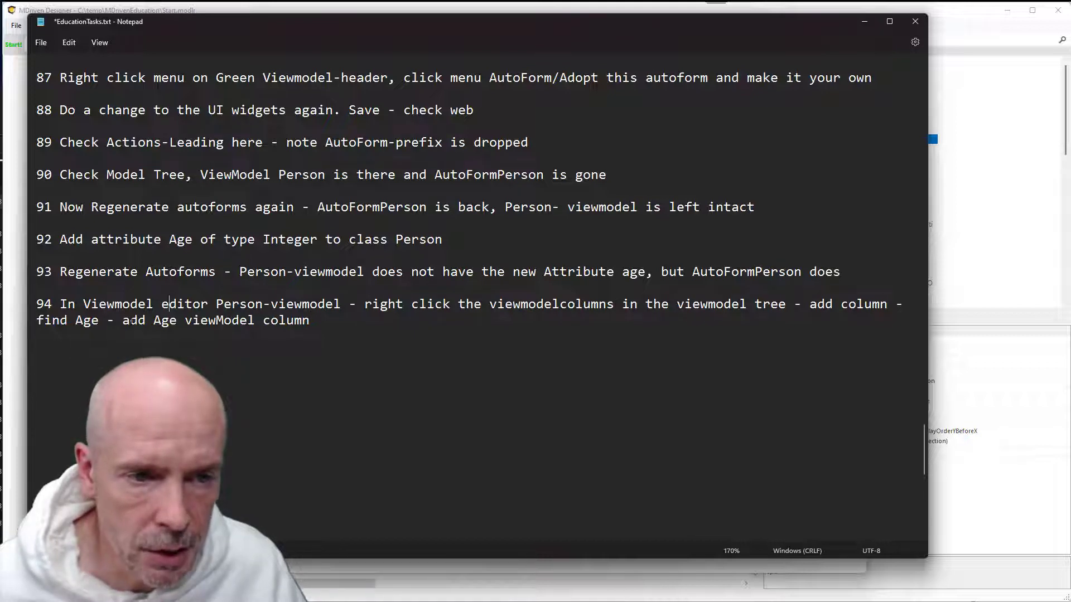
In the ViewModel Editor, add the Age : Integer column to the Person ViewModel and place its field directly below Name.
key("alt+Tab")
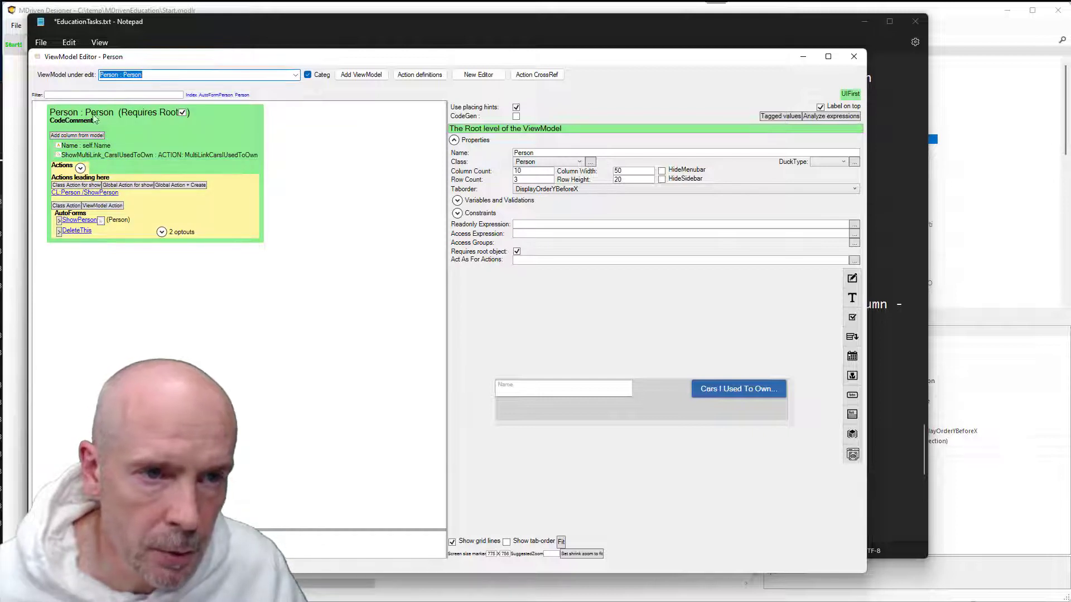
left_click(85, 157)
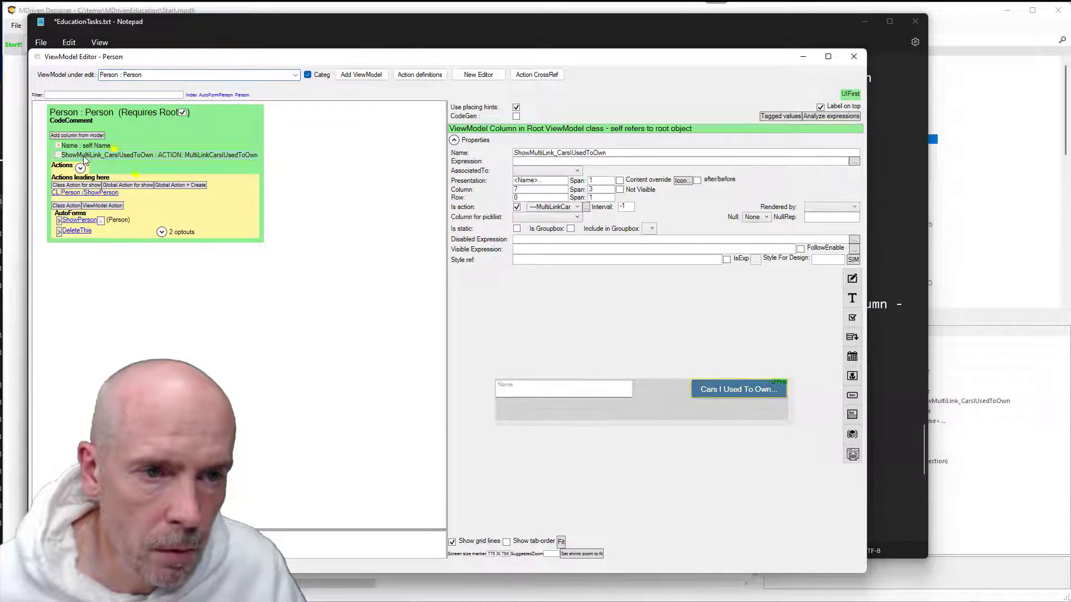
right_click(85, 156)
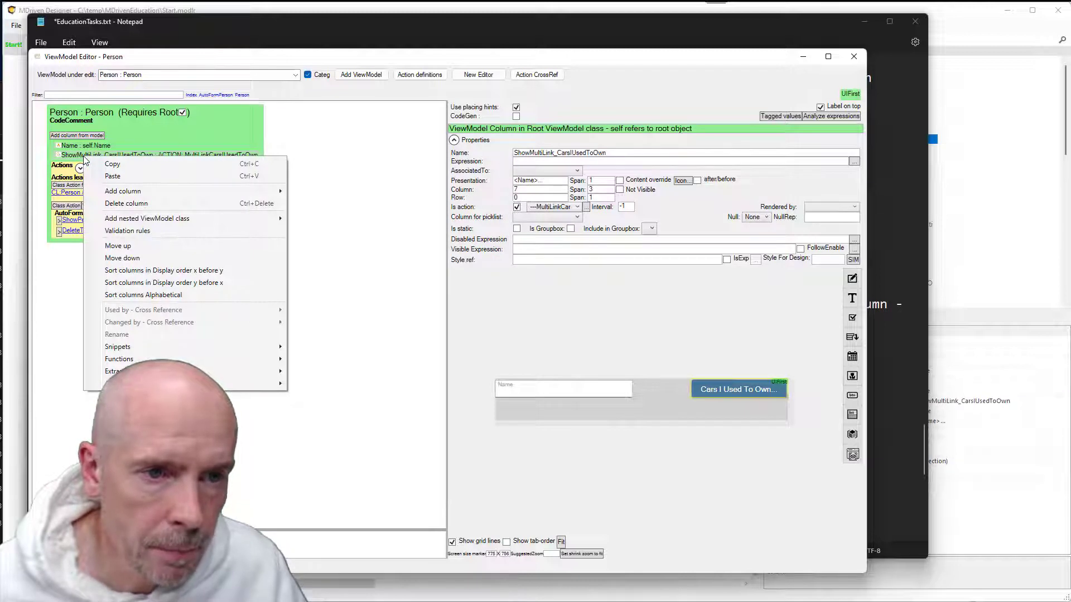
mouse_move(174, 191)
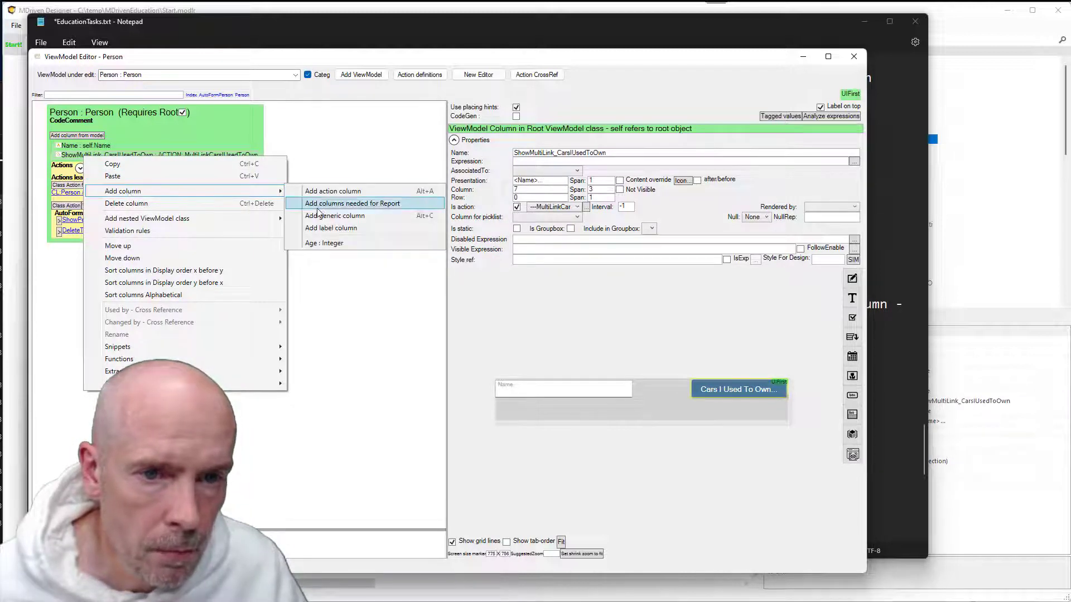
left_click(322, 243)
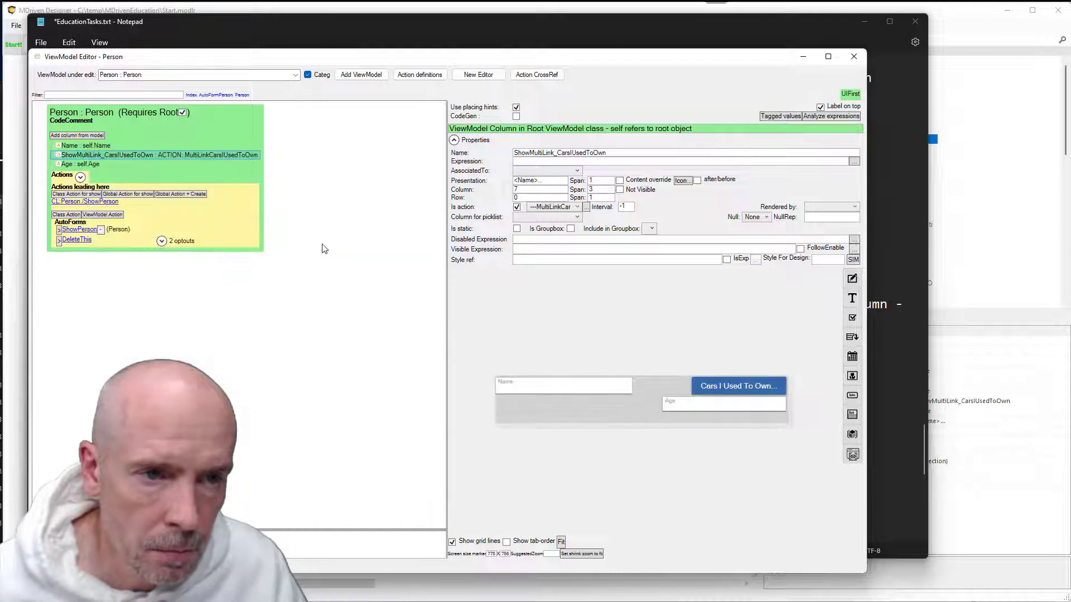
left_click_drag(687, 411, 528, 408)
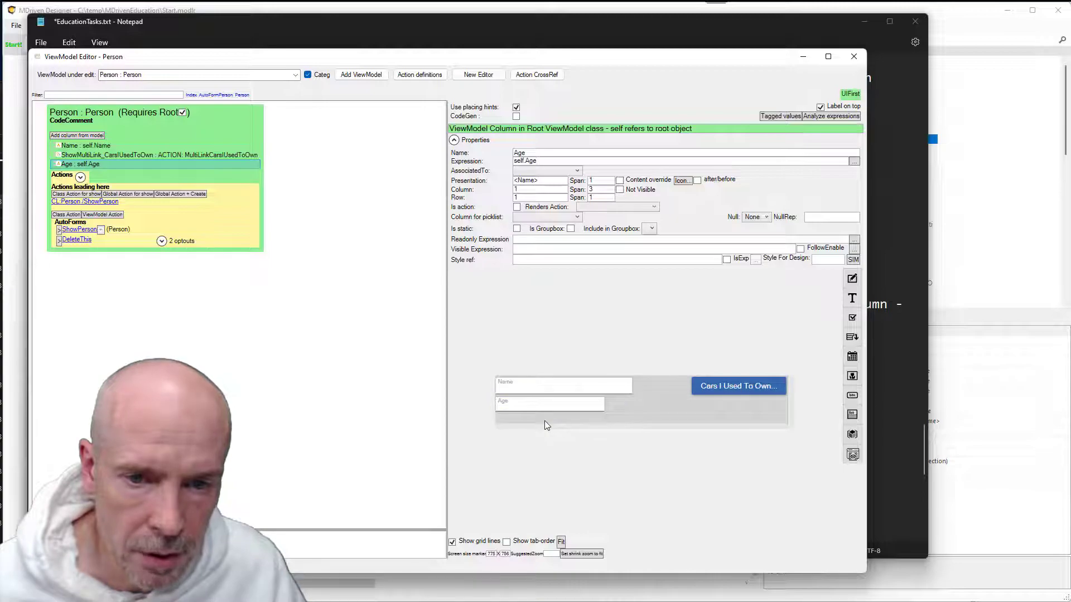
Switch to the web app in Chrome, set the person's Age to 10 and save the record.
key("alt+Tab")
key("alt+Tab")
key("alt+Tab")
key("alt+Tab")
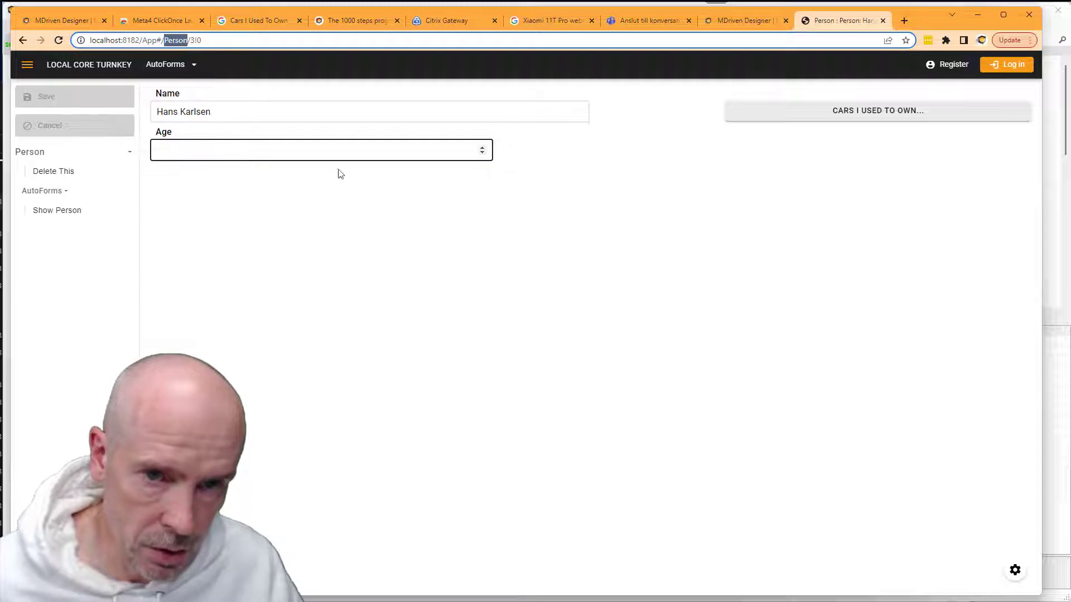
left_click(426, 155)
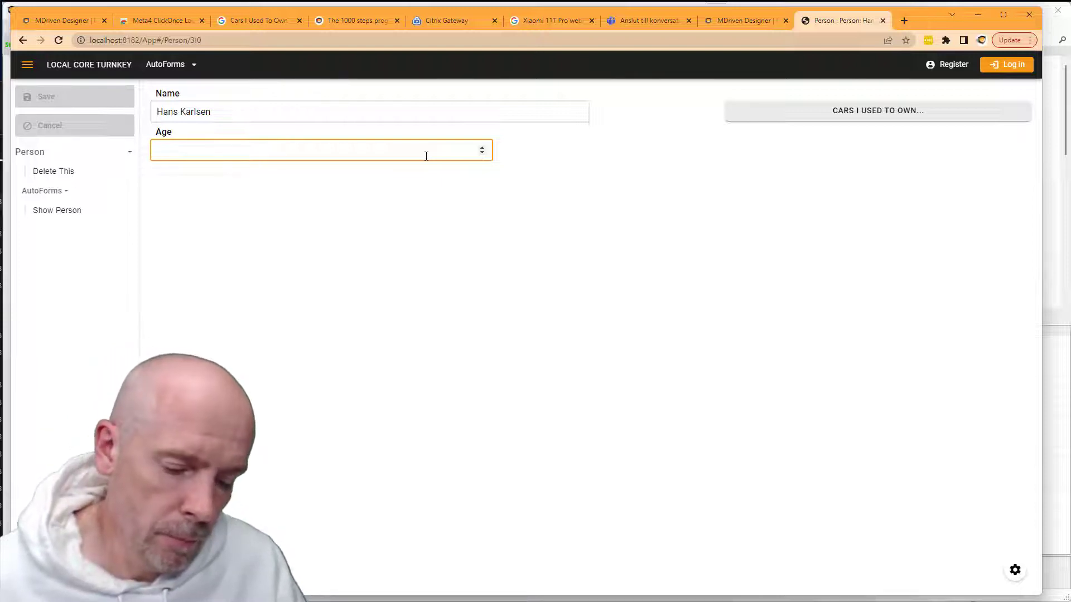
type("1+")
key("shift+Tab")
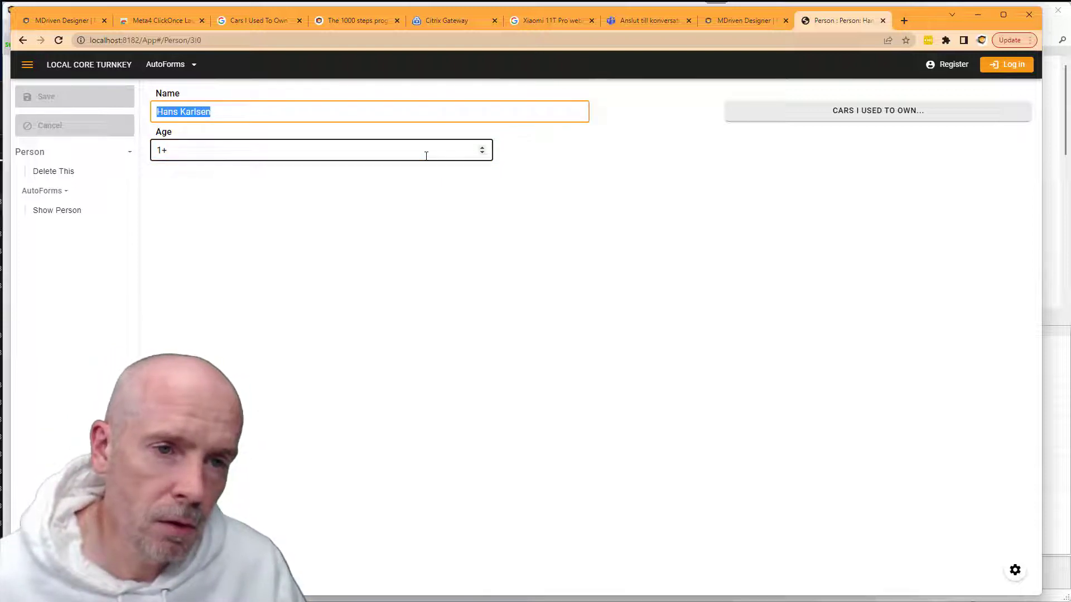
key("Tab")
left_click(426, 155)
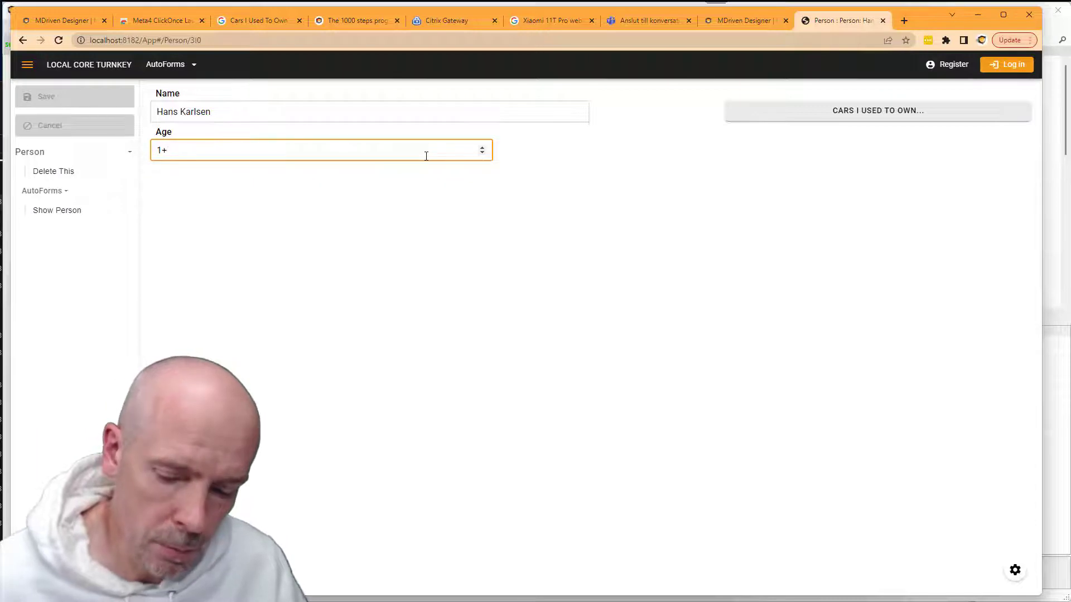
key("BackSpace")
type("0")
key("shift+Tab")
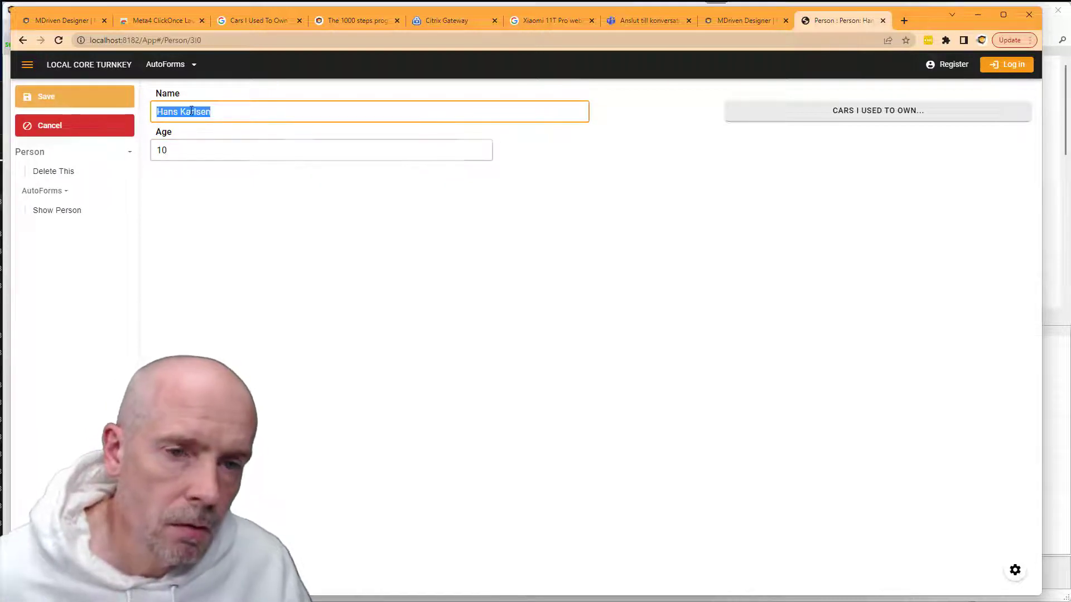
left_click(62, 95)
Switch to Notepad, save EducationTasks.txt and read tasks 95 to 97.
key("super+Tab")
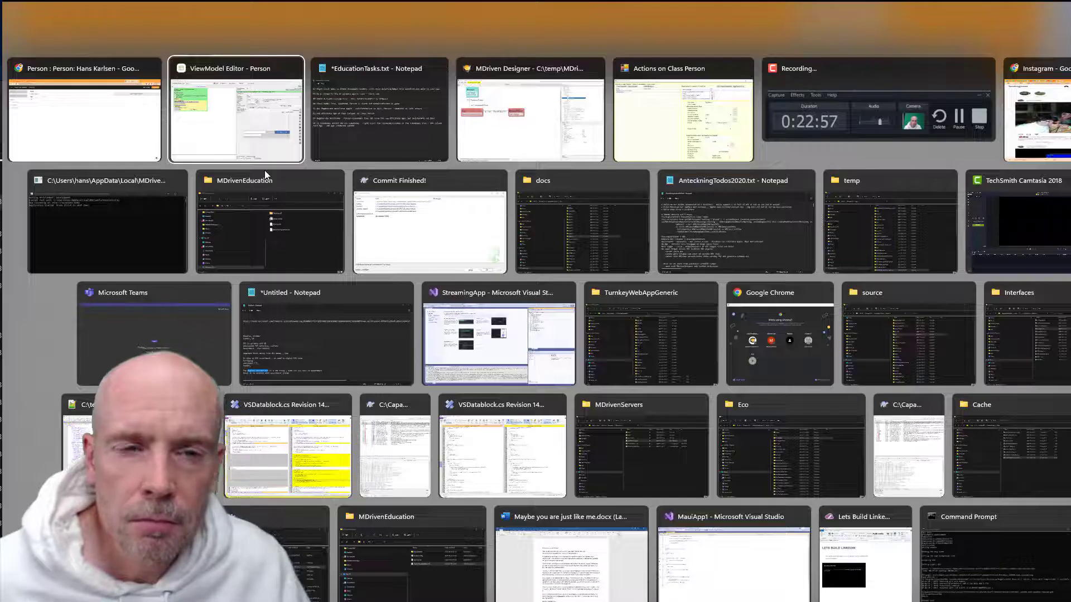
key("alt+Tab")
key("alt+Tab")
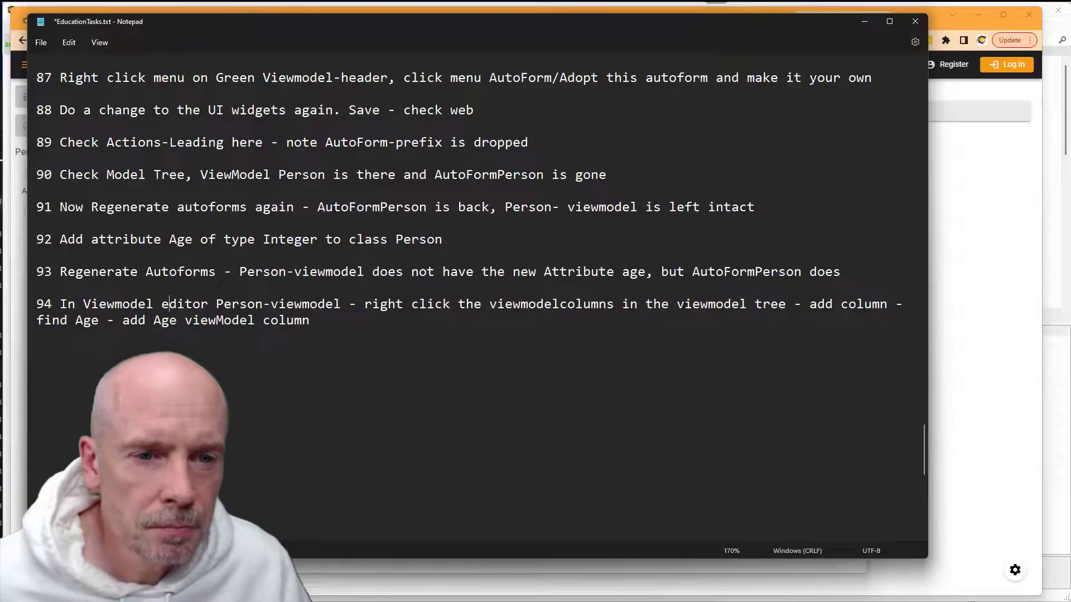
left_click(288, 322)
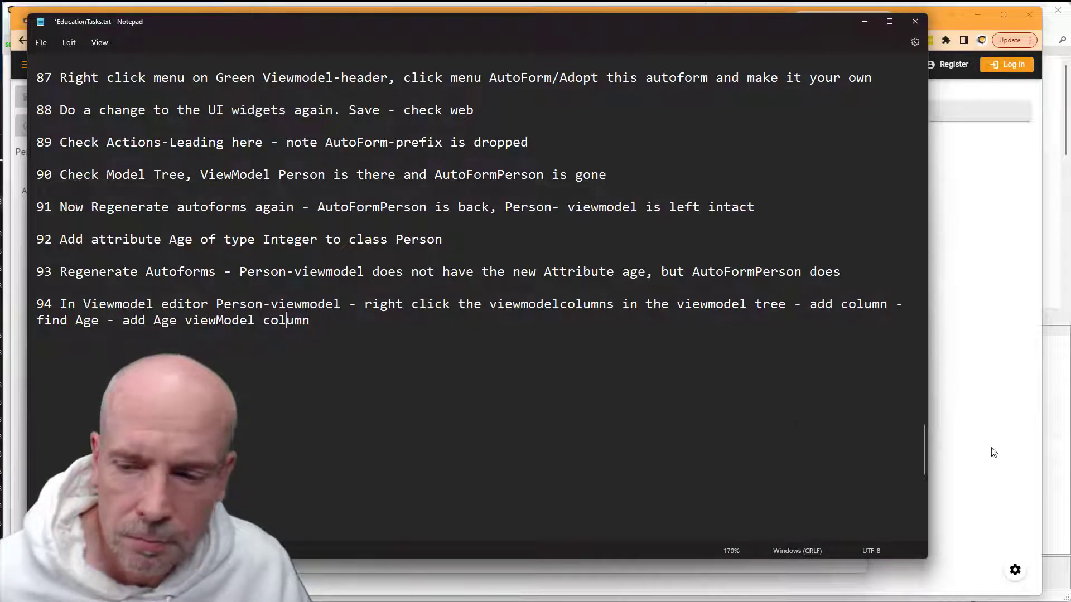
key("ctrl+s")
key("alt+Tab")
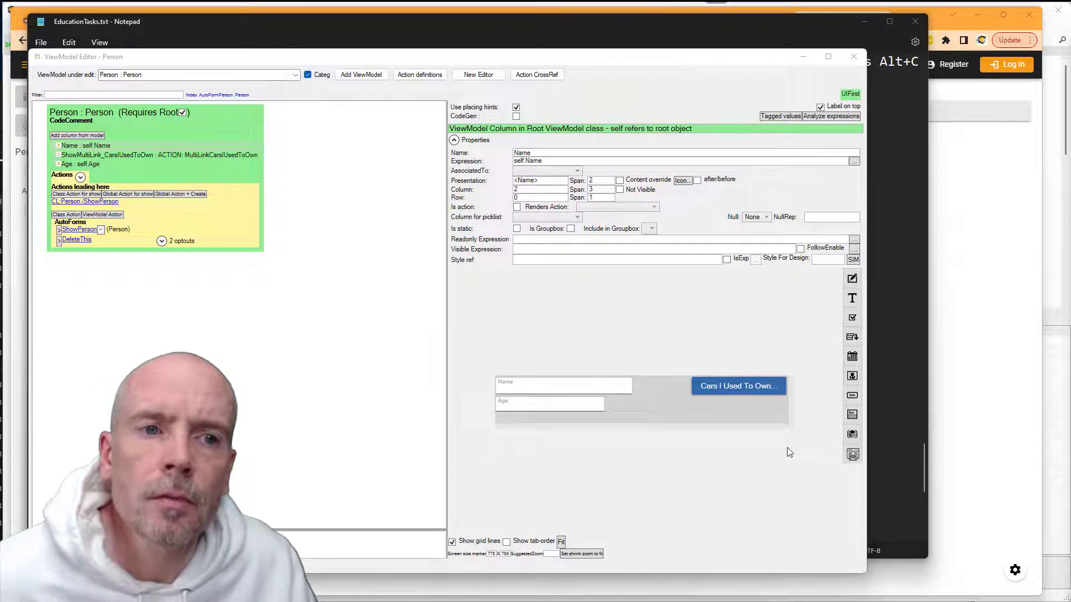
key("alt+Tab")
key("alt+Tab")
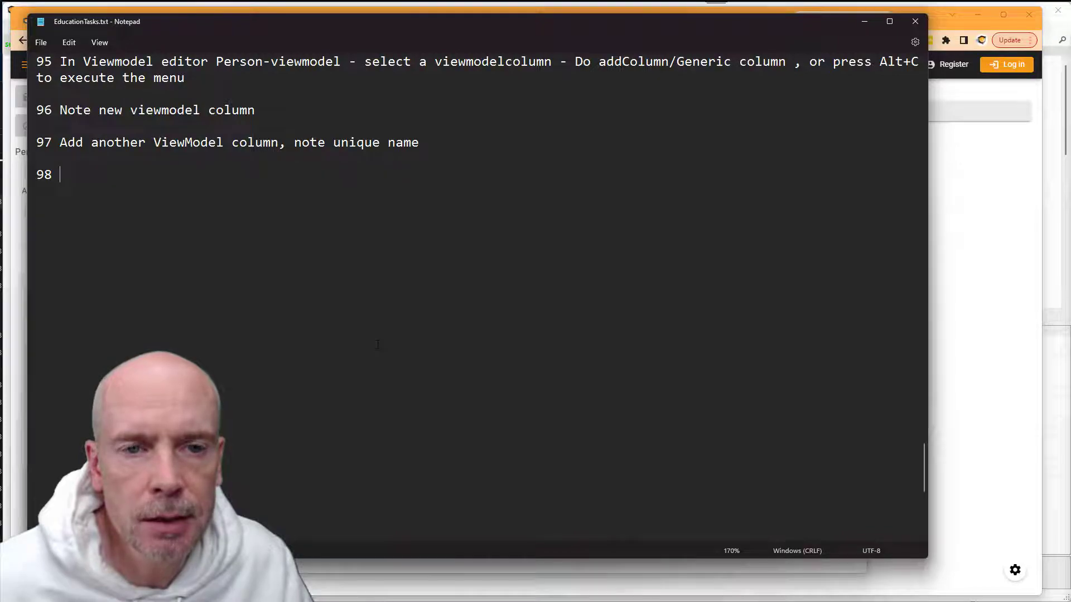
In the ViewModel Editor, add a generic column to the Person ViewModel and show the new column's properties.
key("alt+Tab")
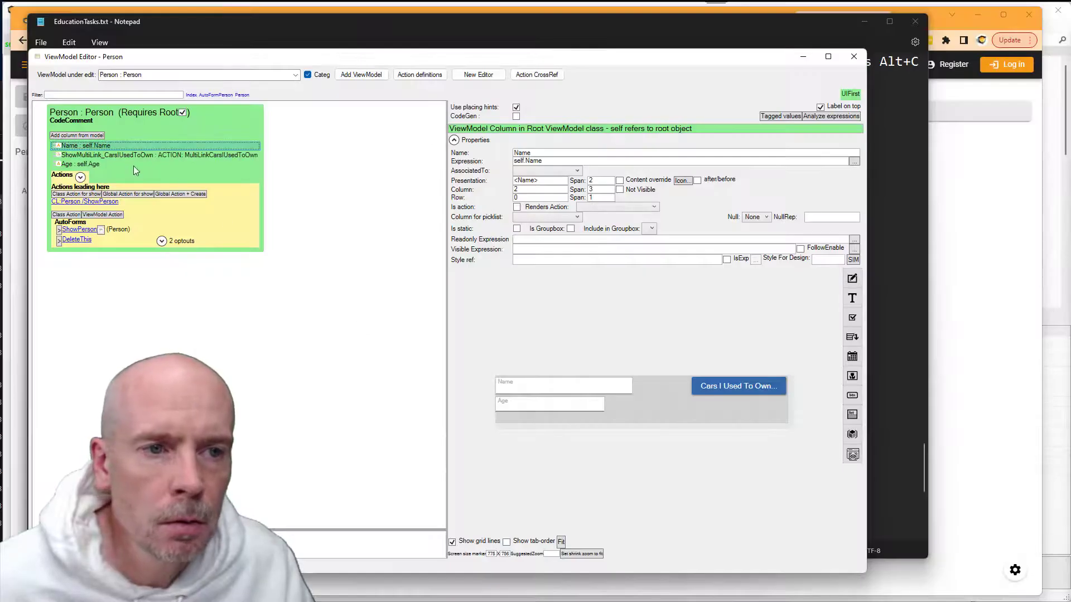
right_click(104, 146)
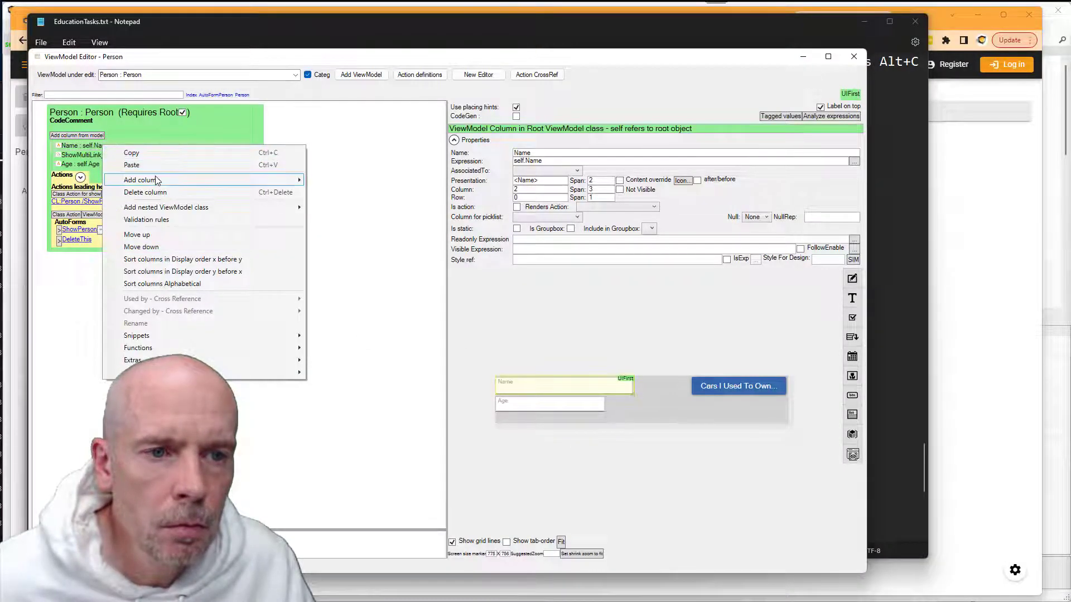
mouse_move(155, 180)
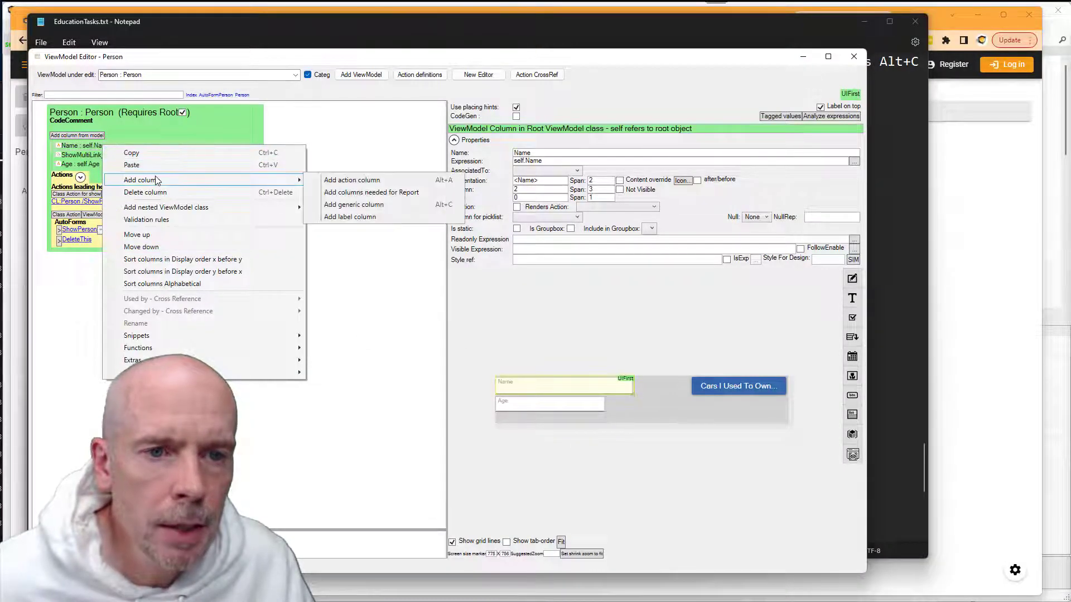
left_click(367, 209)
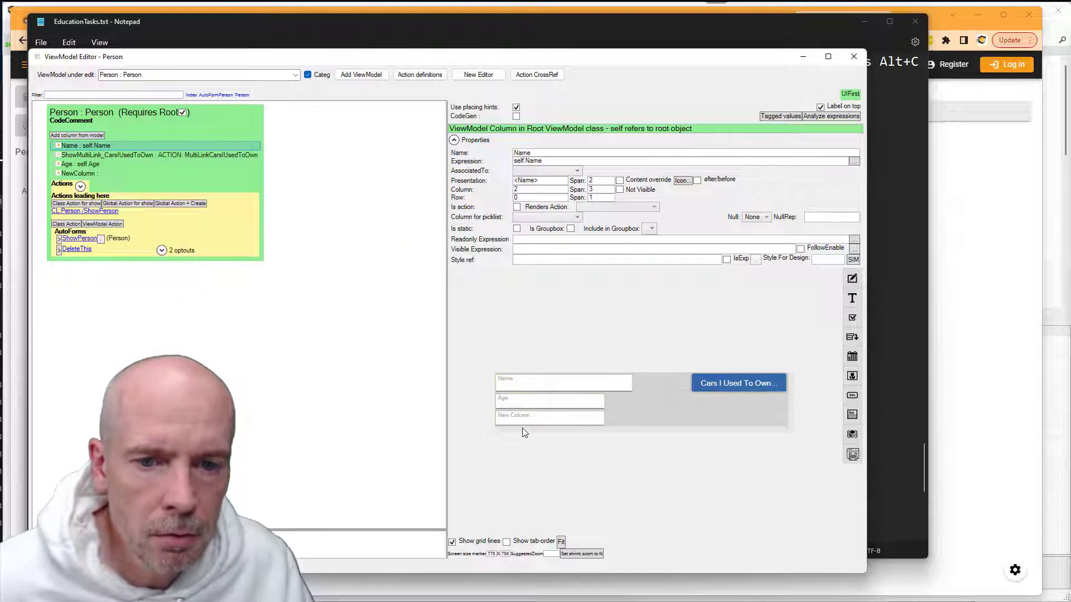
left_click(84, 173)
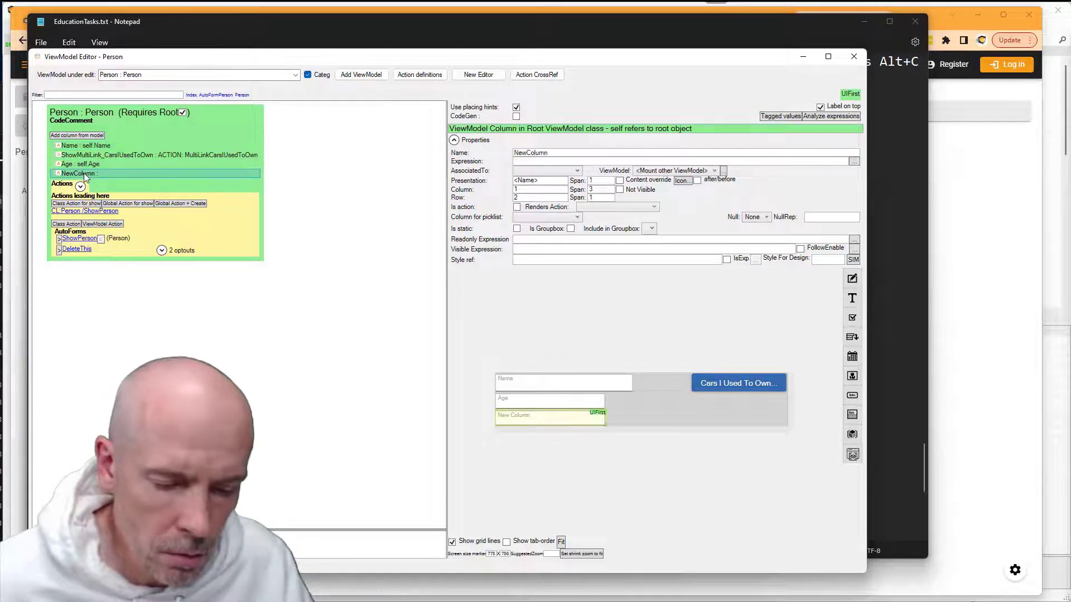
Consult tasks 96 and 97 in EducationTasks.txt and add a second generic column to the Person ViewModel.
key("alt+Tab")
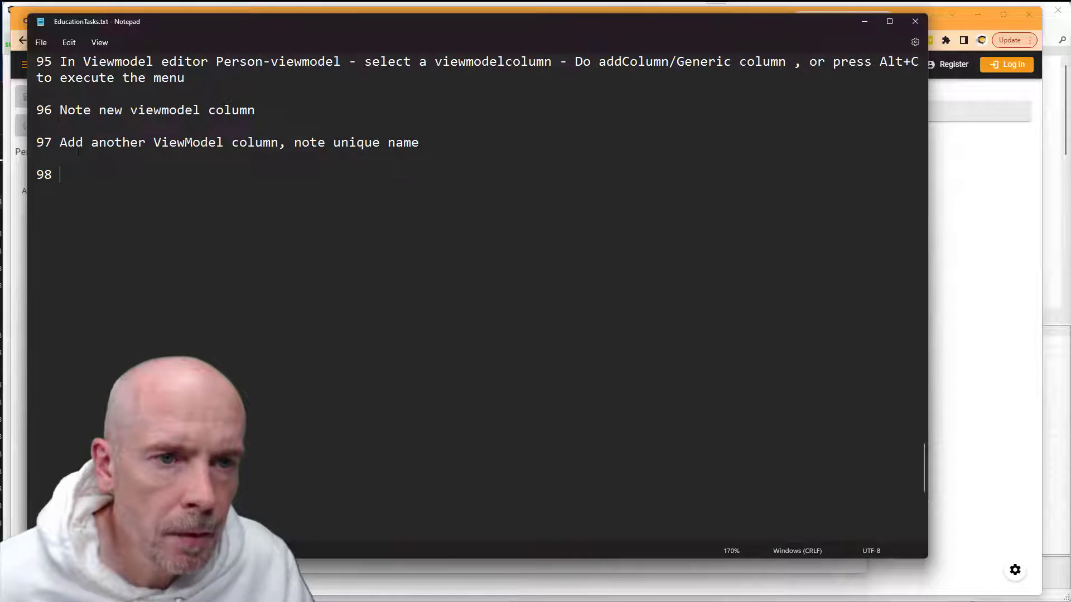
left_click_drag(52, 110, 282, 113)
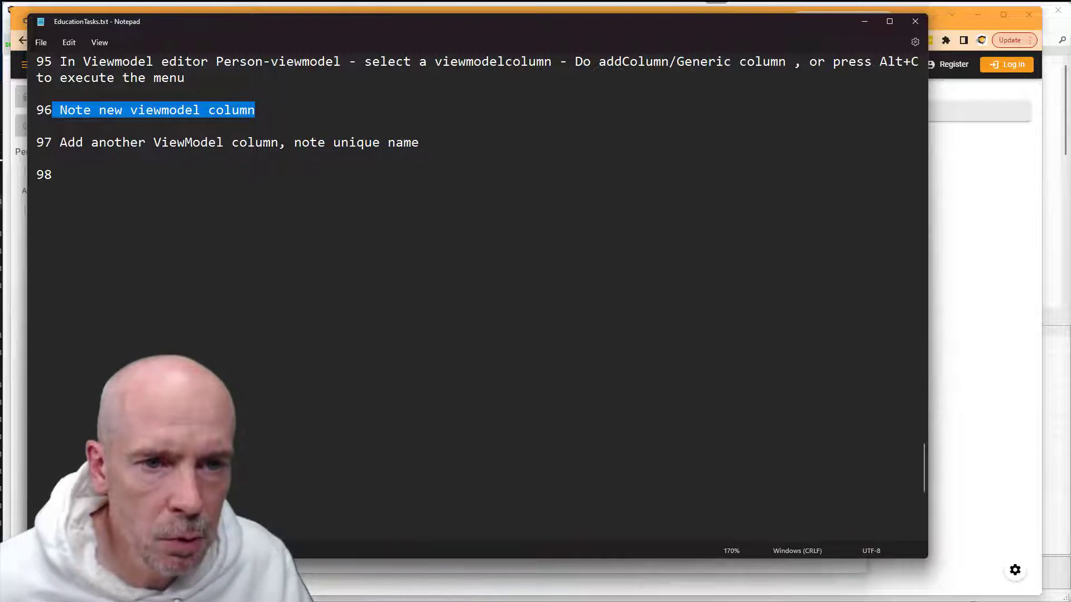
key("alt+Tab")
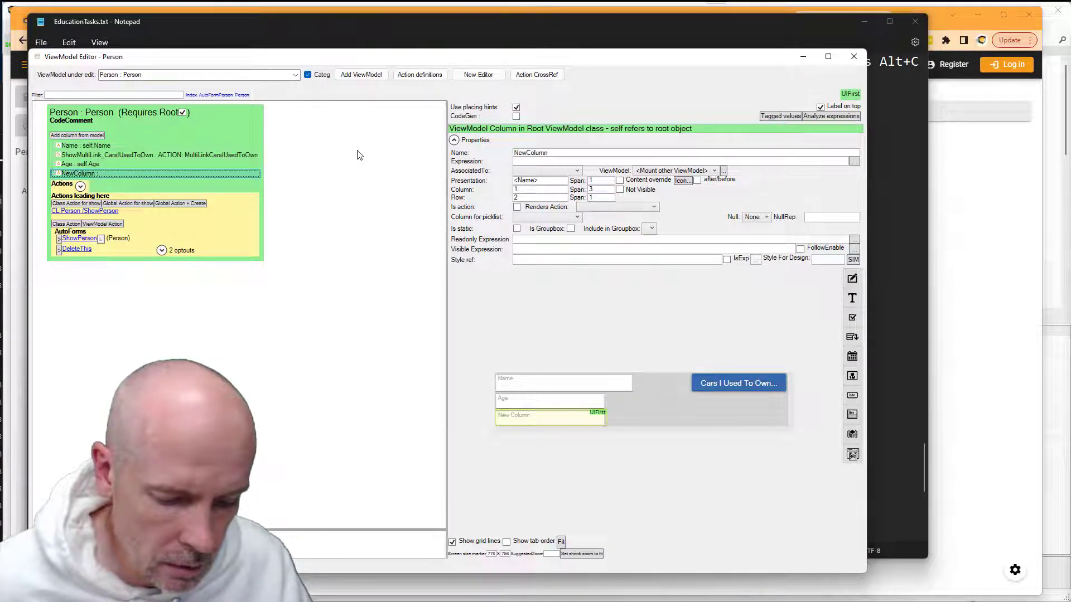
key("alt+c")
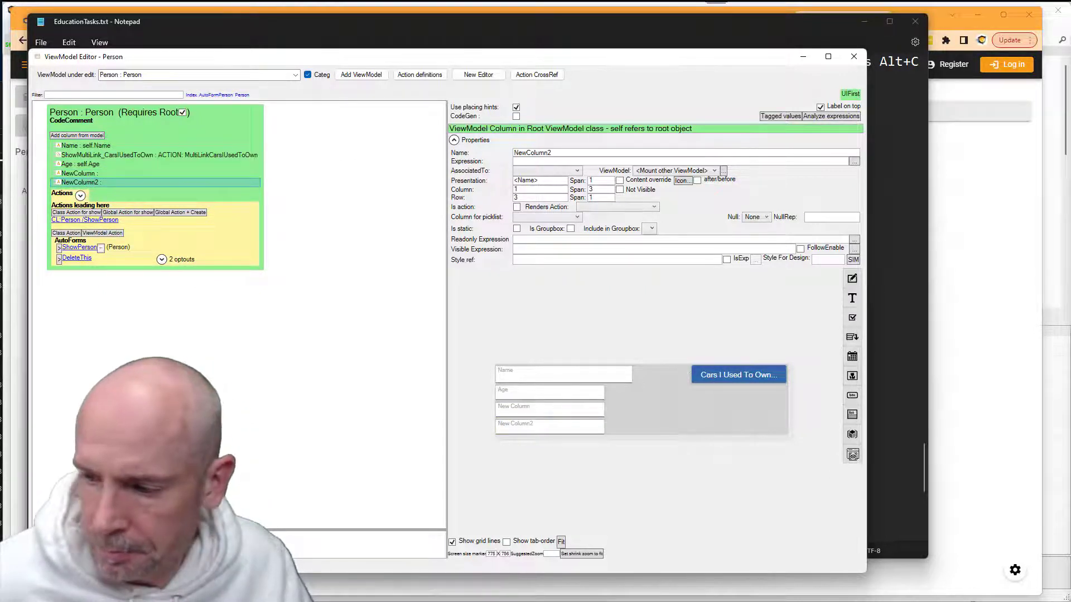
Following task 98, rename NewColumn in the Person ViewModel to the duplicate name NewColumn2 and restore it to NewColumn.
key("alt+Tab")
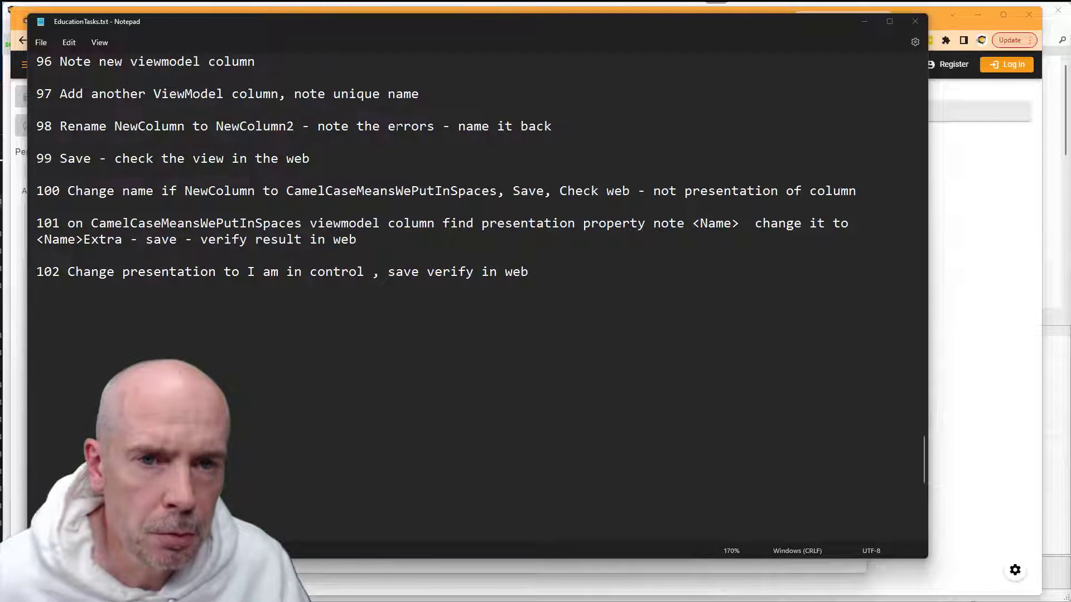
key("alt+Tab")
key("alt+Tab")
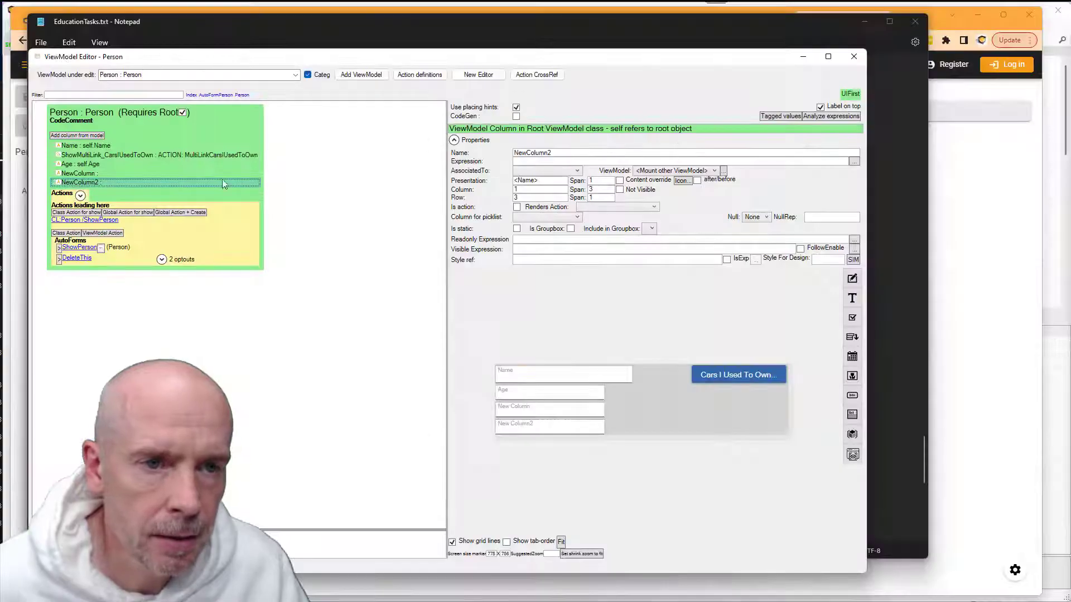
left_click(89, 174)
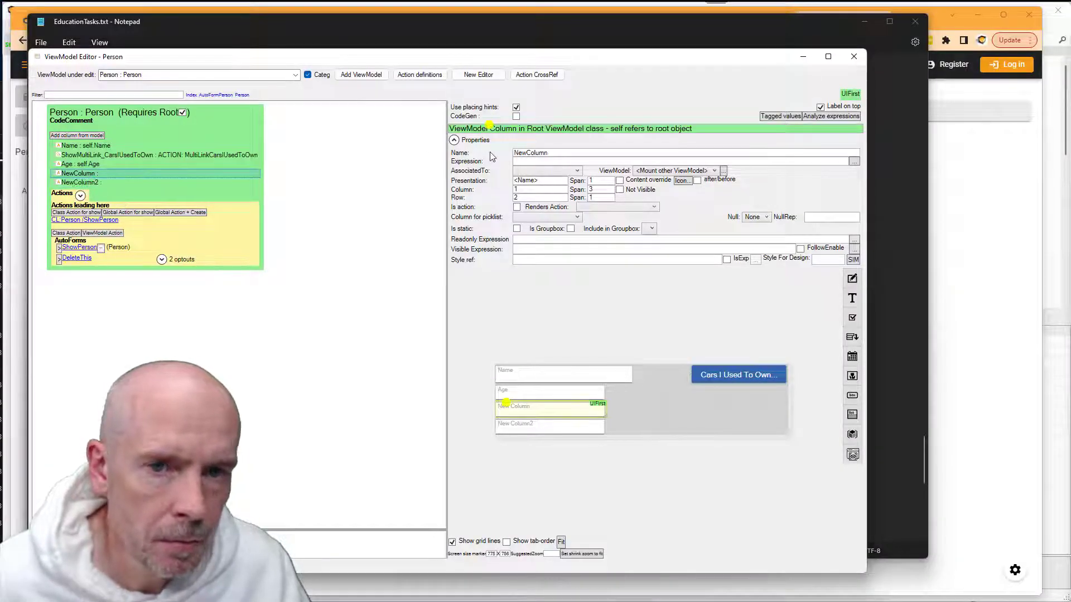
left_click(563, 154)
left_click(95, 175)
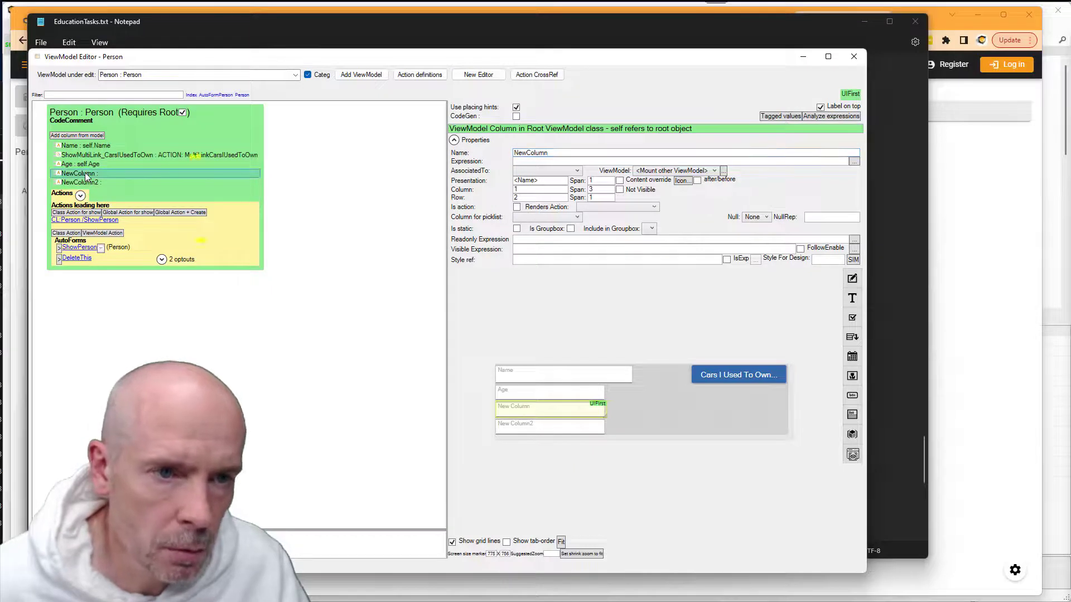
left_click(101, 175)
type("2")
key("Return")
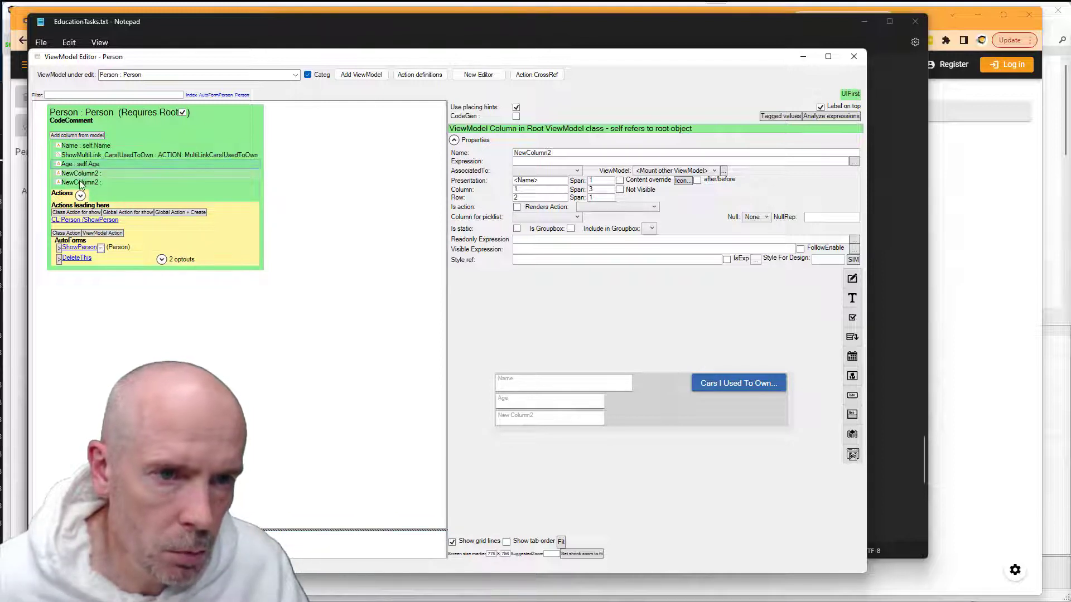
left_click(555, 153)
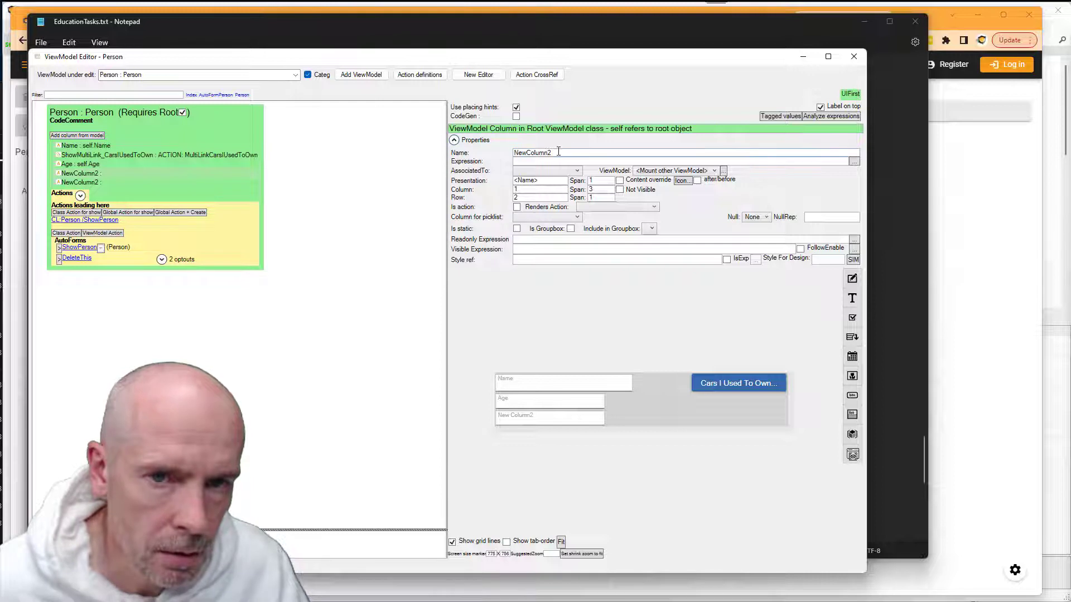
key("BackSpace")
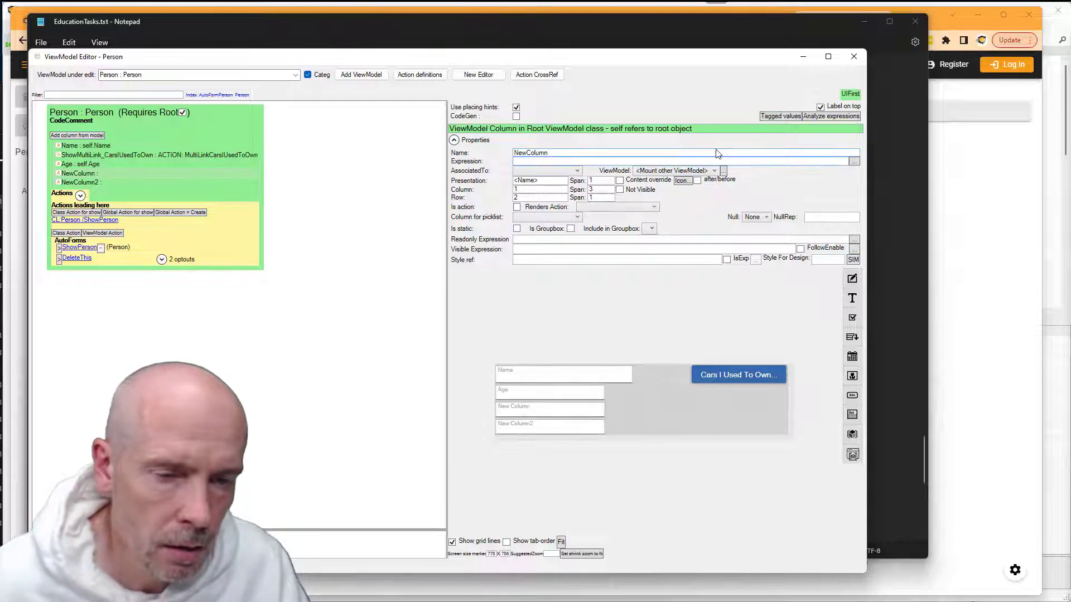
Consult task 99 in EducationTasks.txt, switch to Chrome and reload the Person view to check the new columns.
key("alt+Tab")
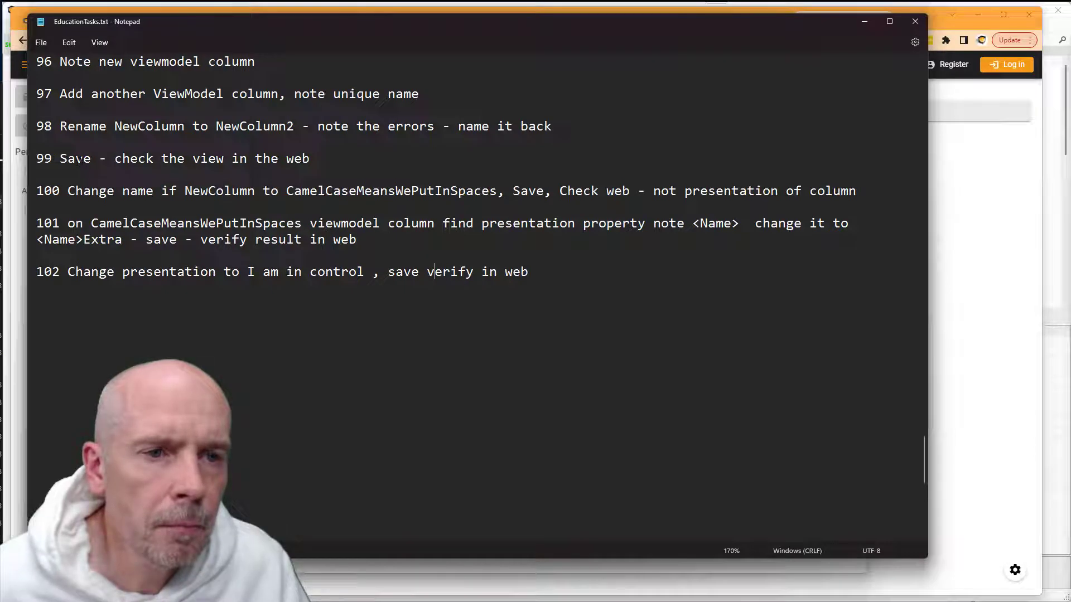
key("alt+Tab")
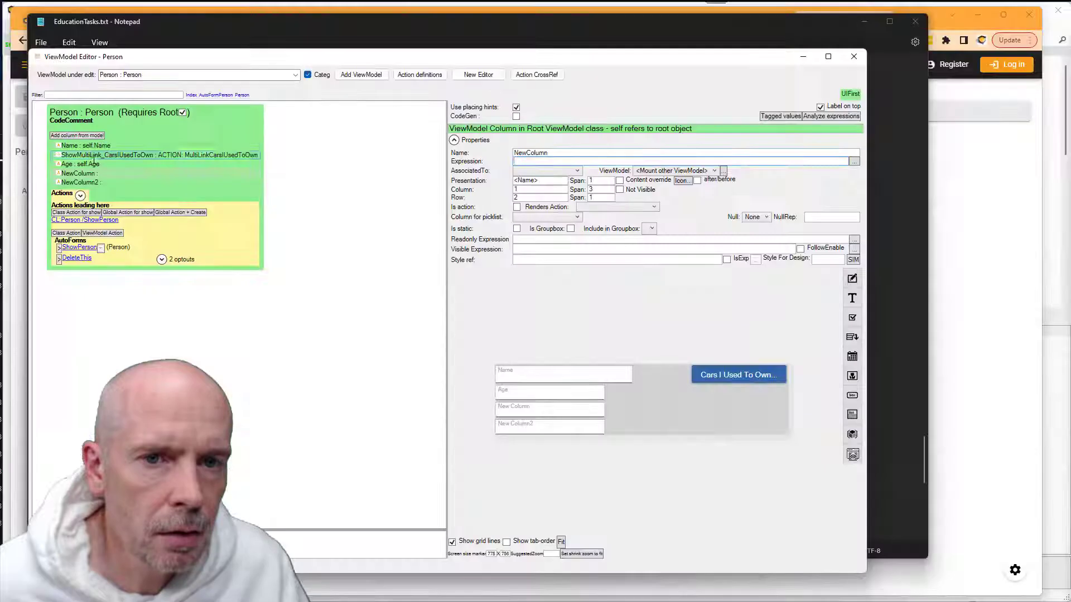
key("alt+Tab")
key("alt+Tab")
key("alt+Tab")
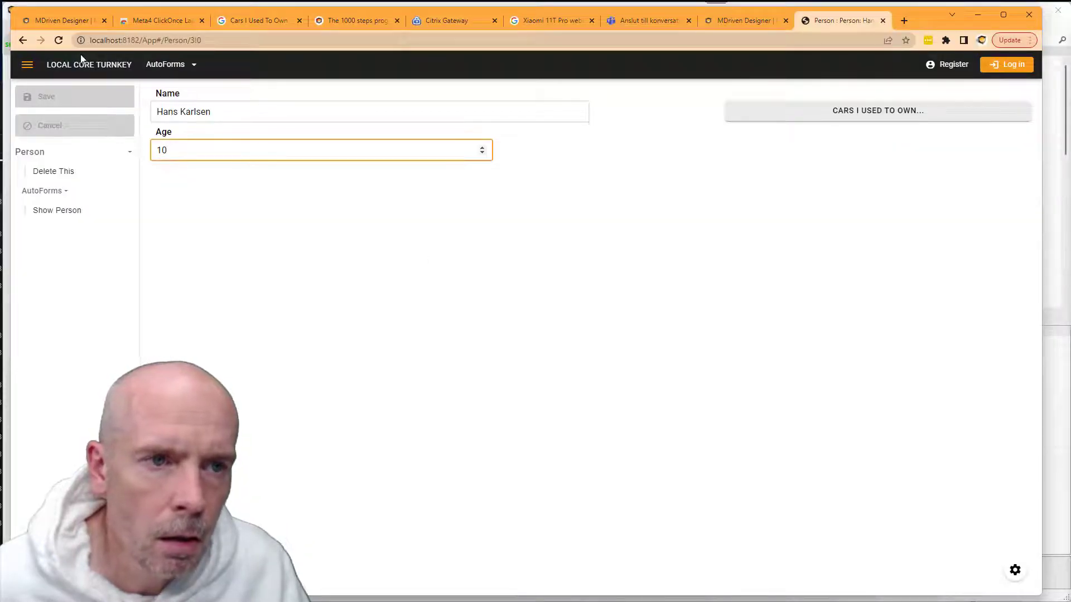
left_click(59, 40)
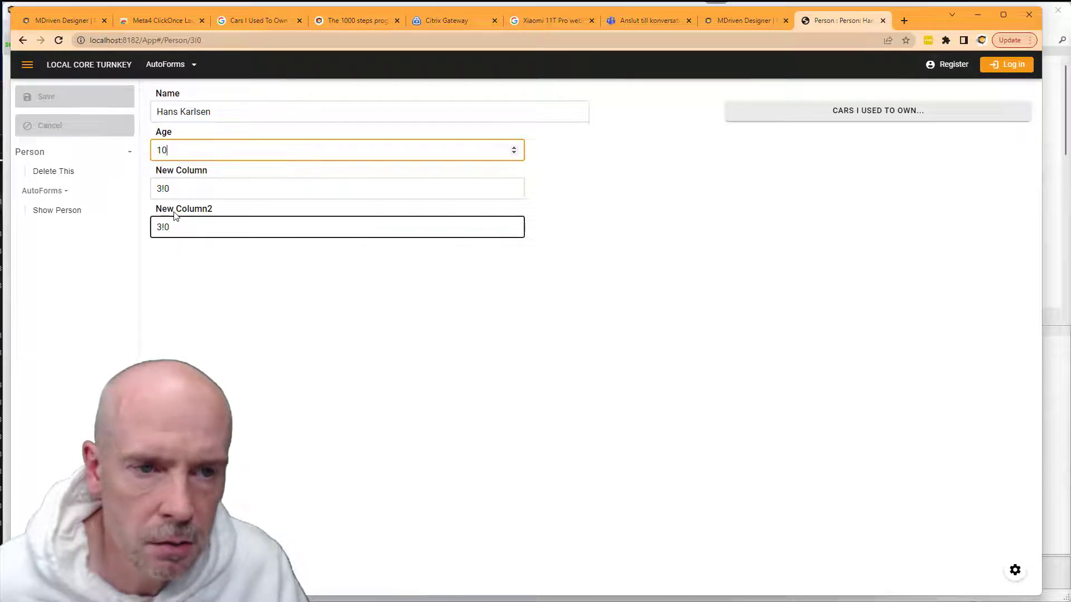
Switch to EducationTasks.txt and correct the word "if" to "on" in task 100.
key("alt+Tab")
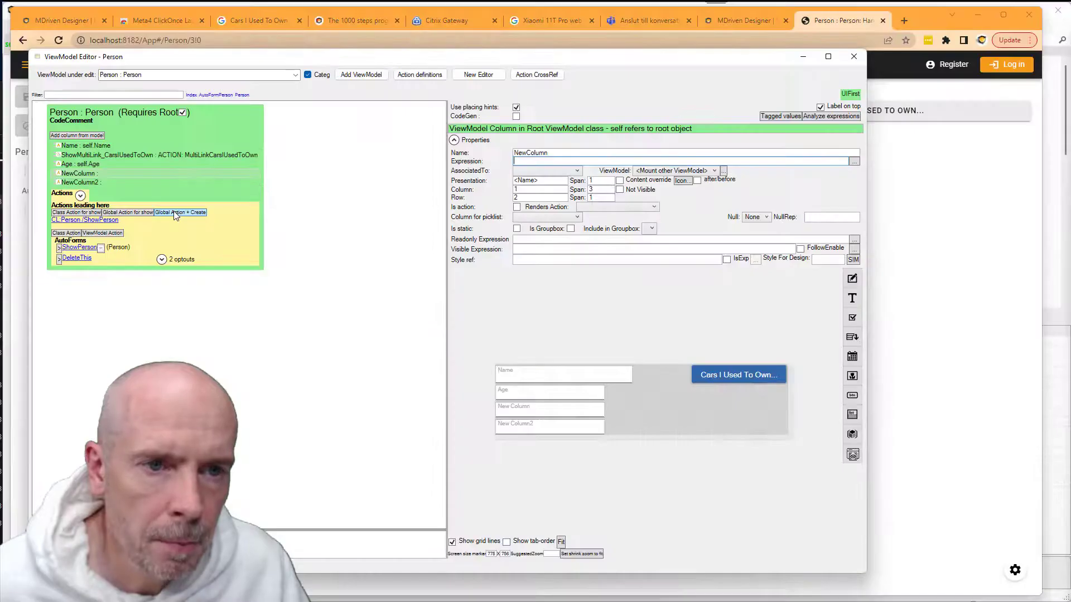
key("alt+Tab")
key("alt+Tab")
key("alt+Tab")
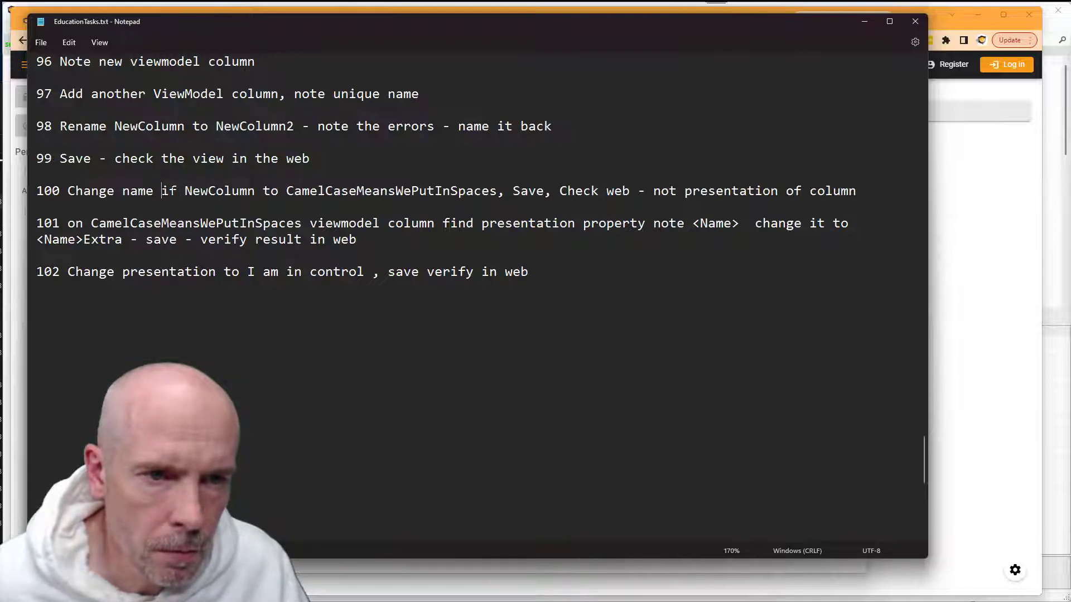
left_click_drag(162, 191, 178, 191)
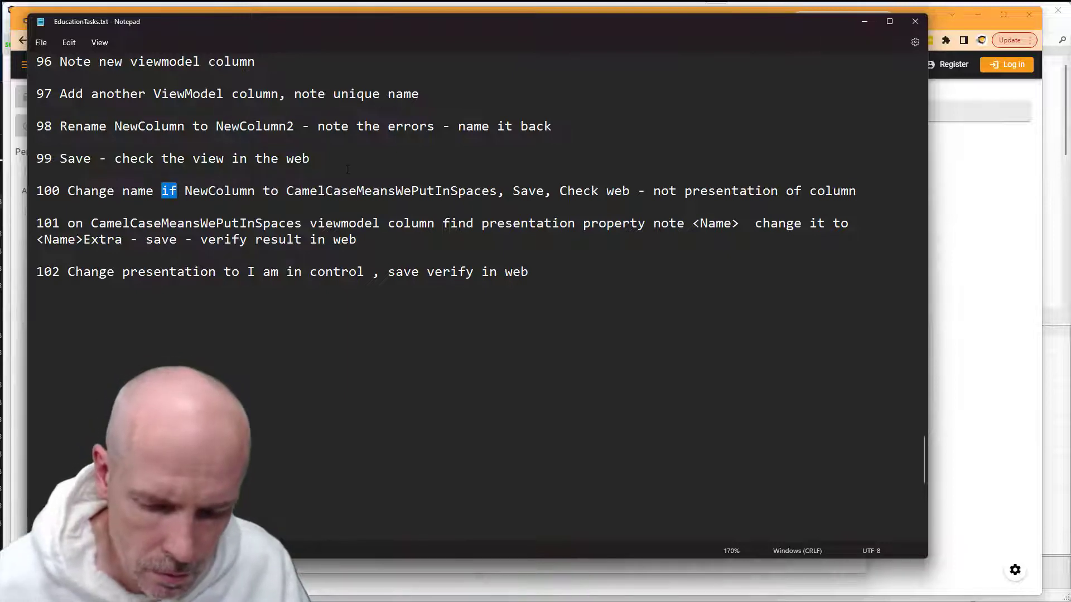
type("in")
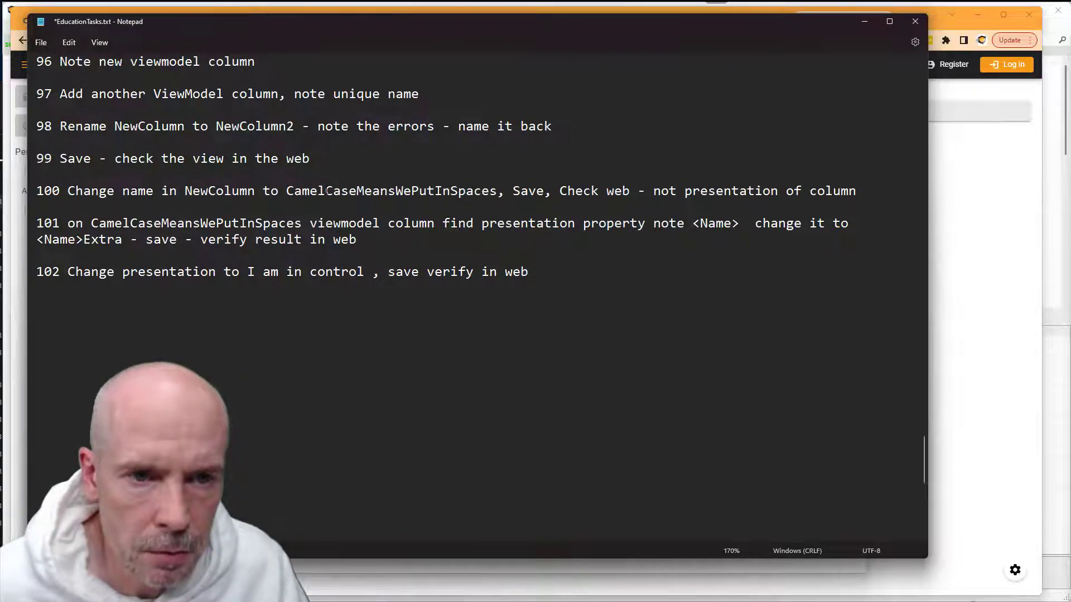
double_click(169, 191)
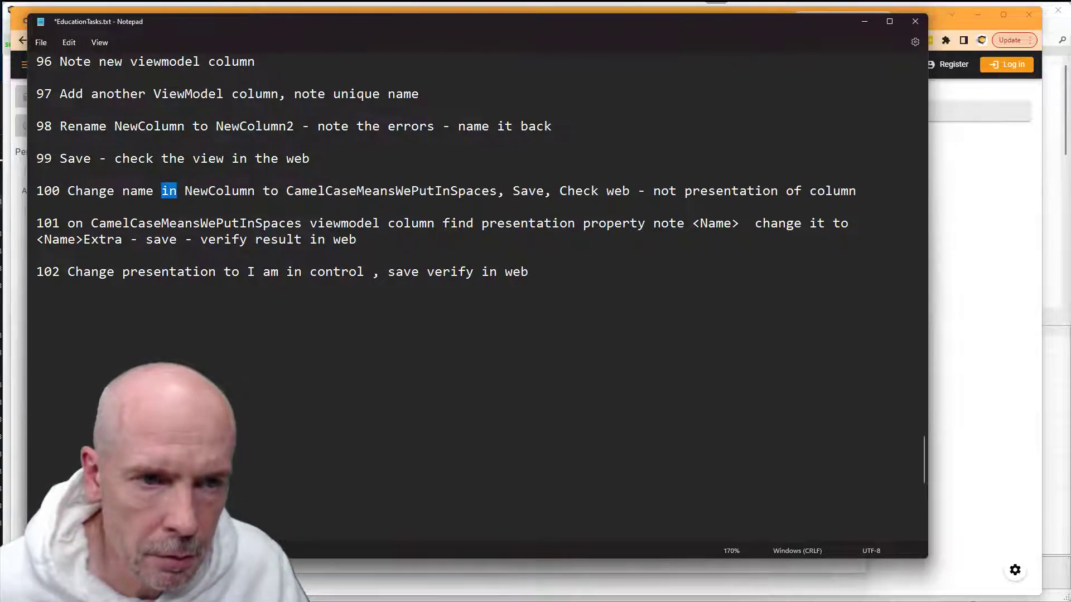
type("on")
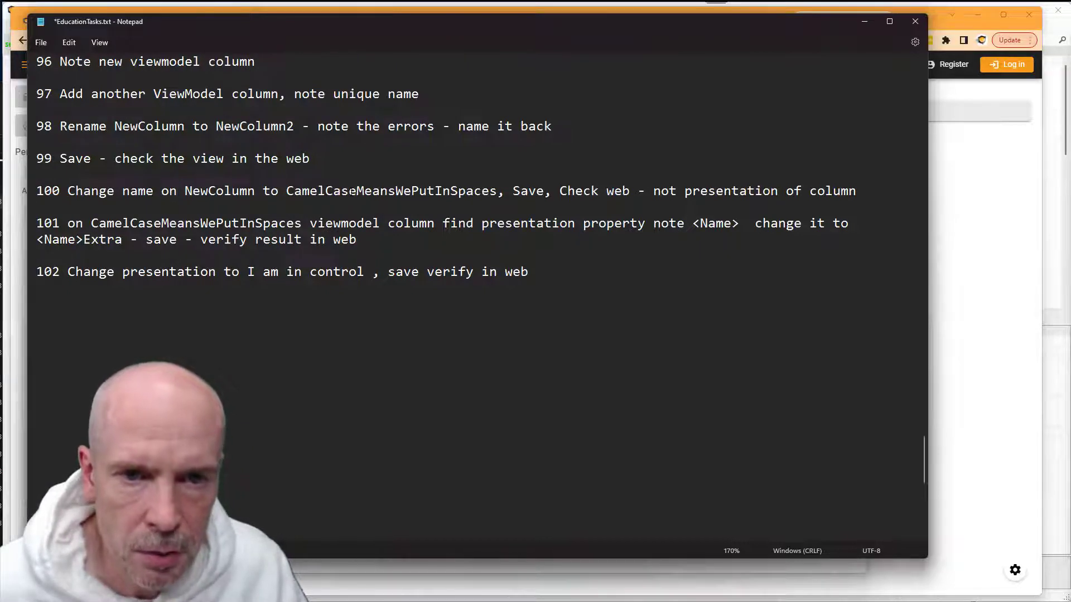
Rename NewColumn in the Person ViewModel to CamelCaseMeansWePutInSpaces, using the name copied from task 100.
double_click(368, 192)
key("ctrl+c")
key("alt+Tab")
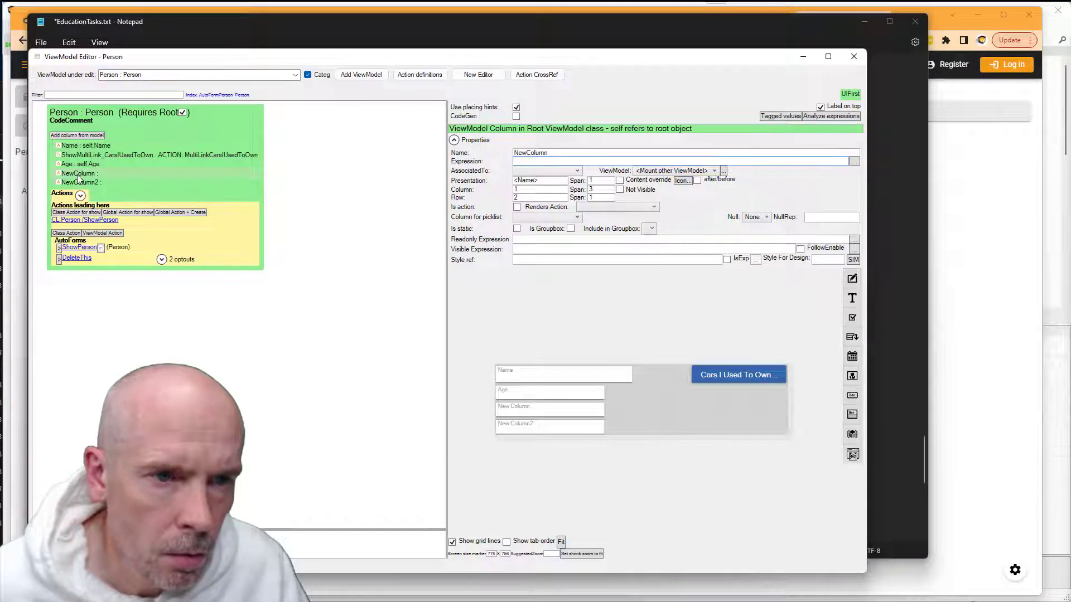
double_click(79, 174)
key("ctrl+v")
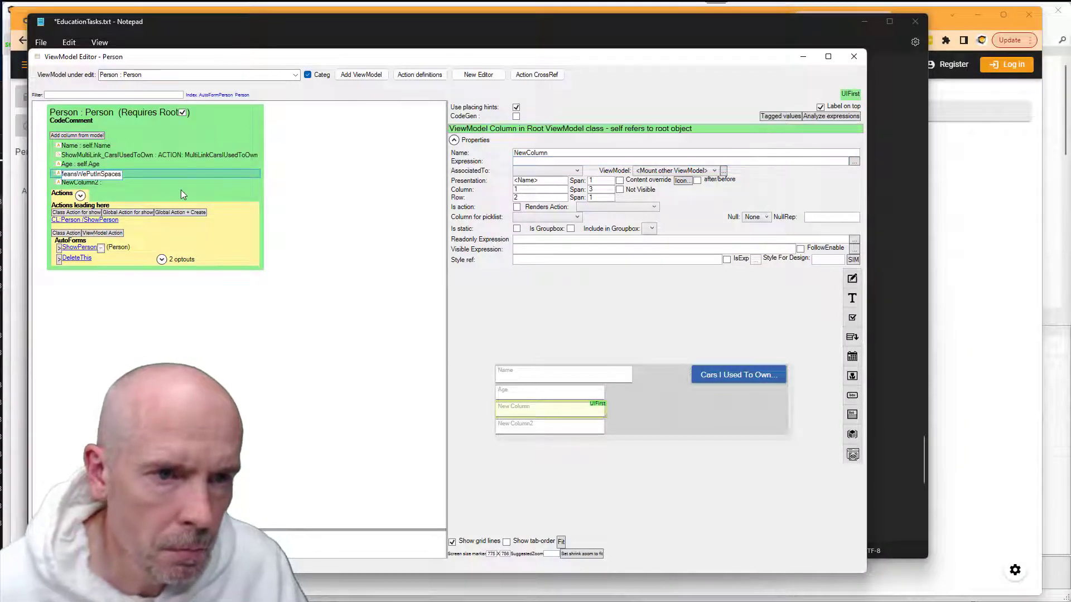
key("Return")
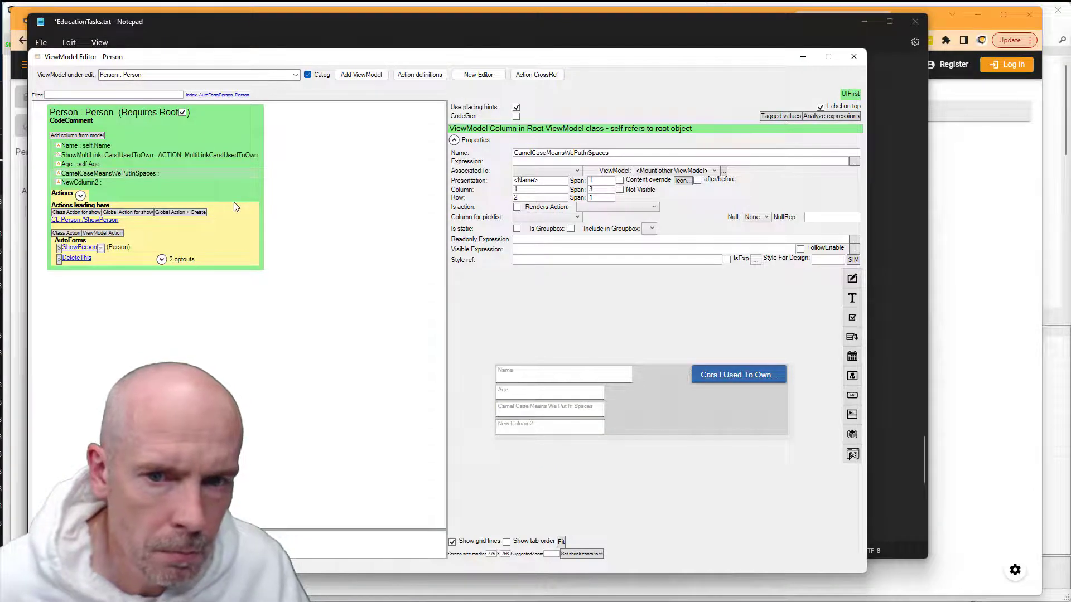
Switch to Chrome and reload the Person view to check how the renamed column is labelled, consulting the ViewModel Editor in between.
key("alt+Tab")
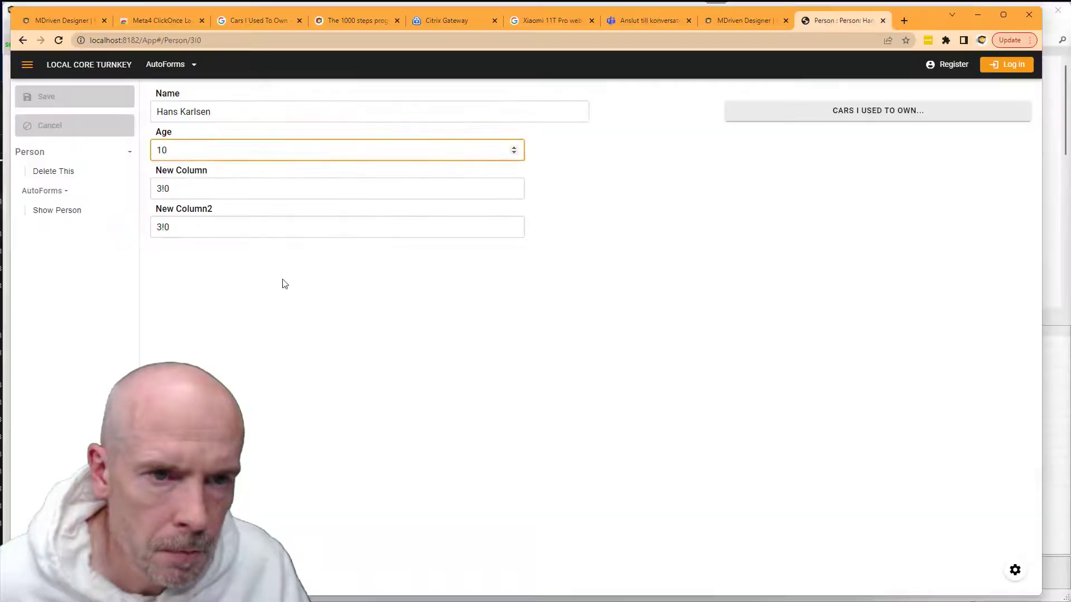
left_click(282, 283)
left_click(58, 41)
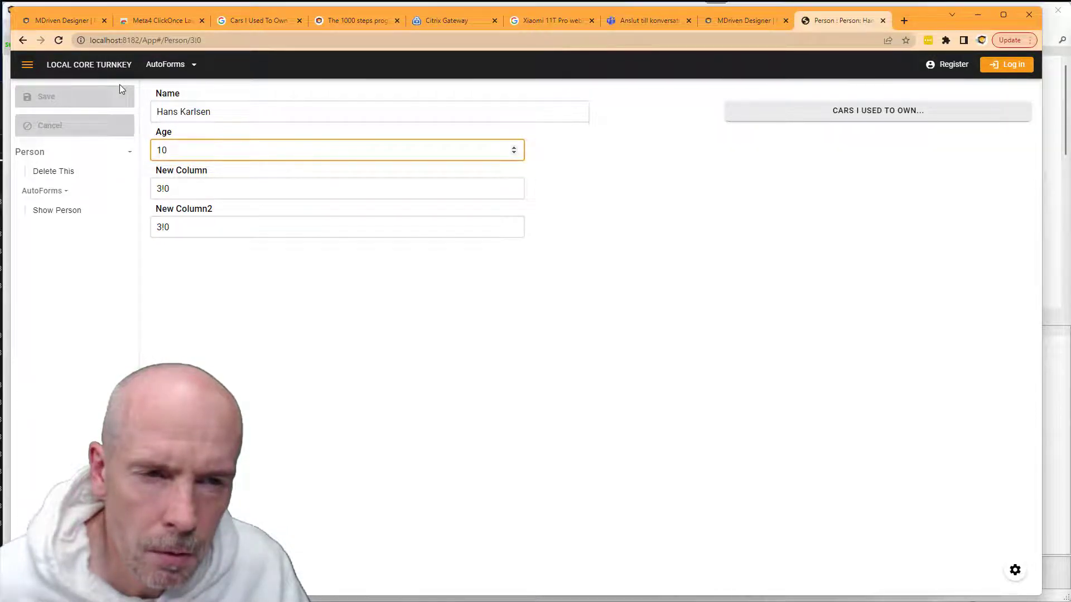
key("alt+Tab")
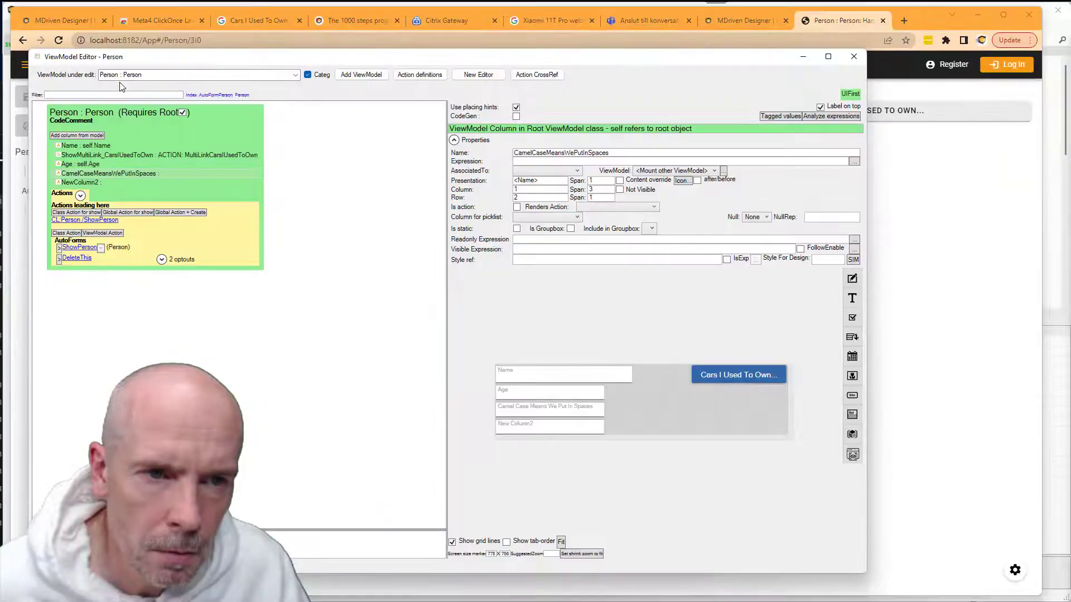
left_click(70, 174)
key("alt+Tab")
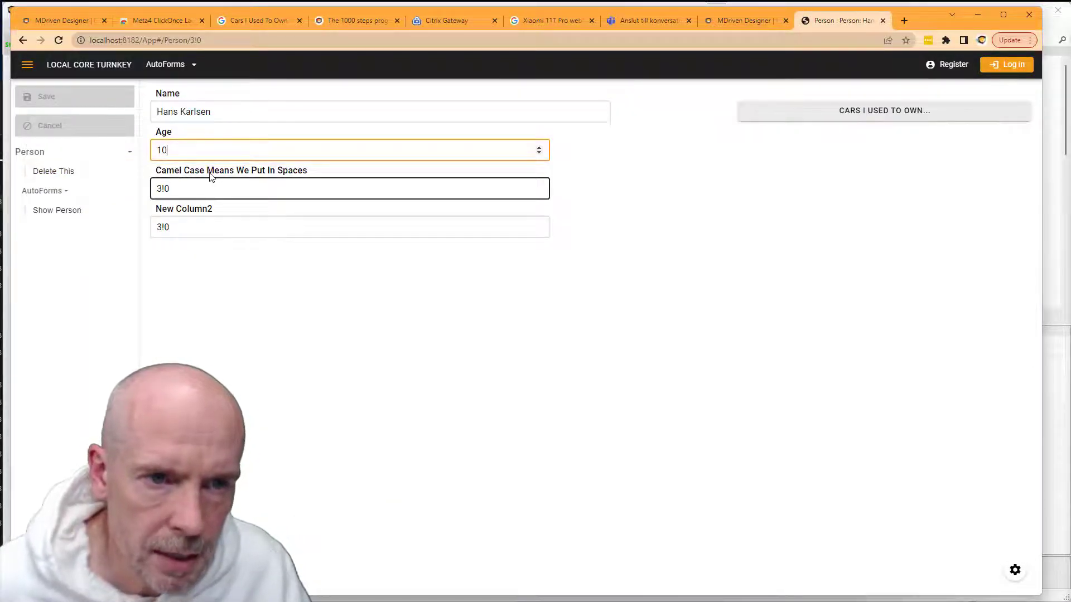
In task 100 of EducationTasks.txt, correct "not" to "note" and highlight capital letters inside CamelCaseMeansWePutInSpaces.
key("alt+Tab")
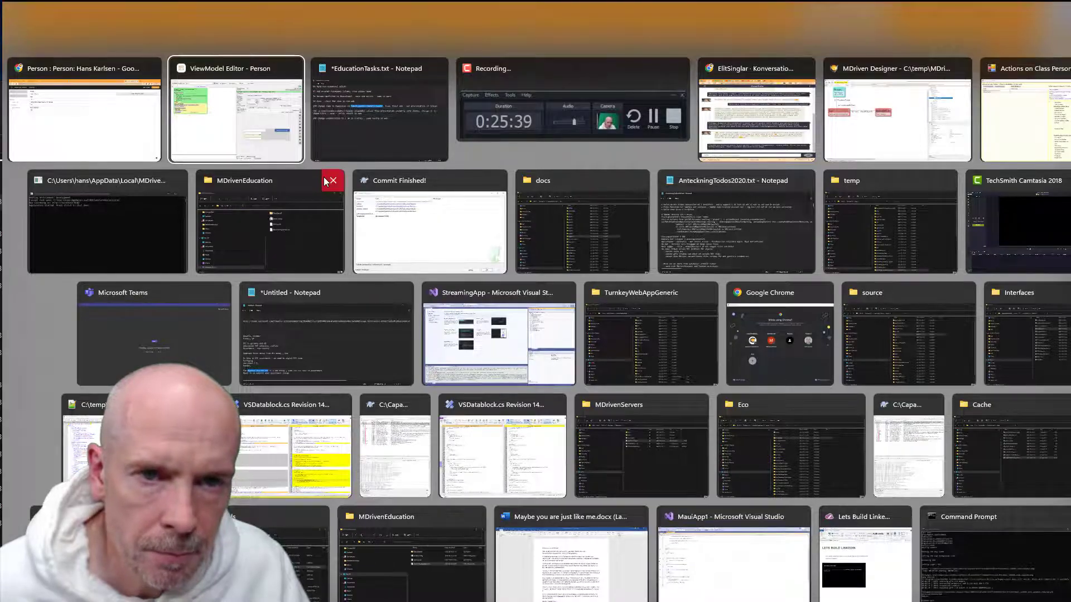
key("alt+Tab")
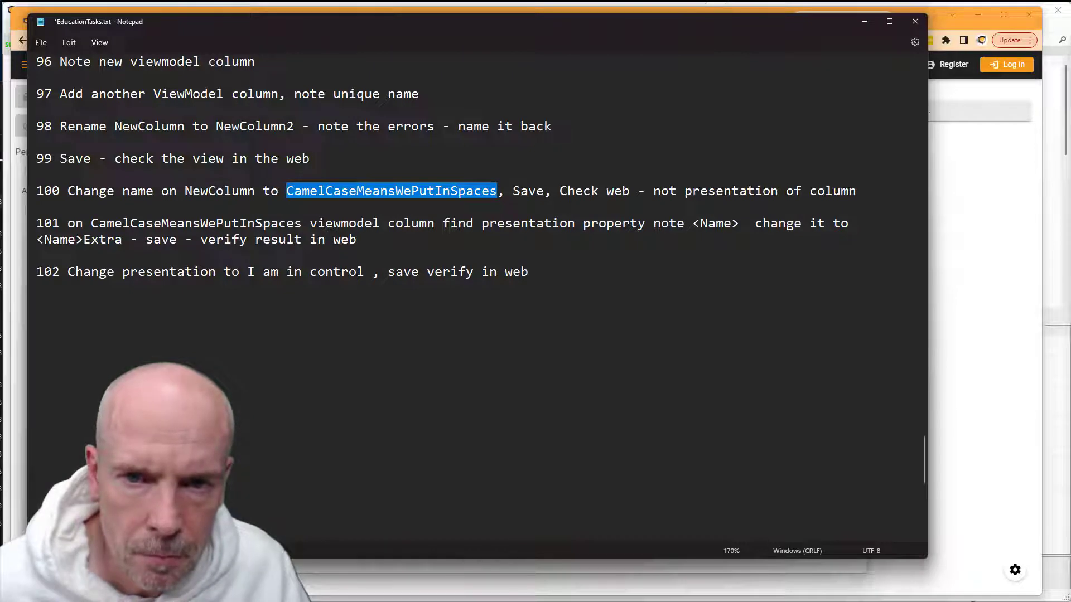
left_click(677, 191)
type("e")
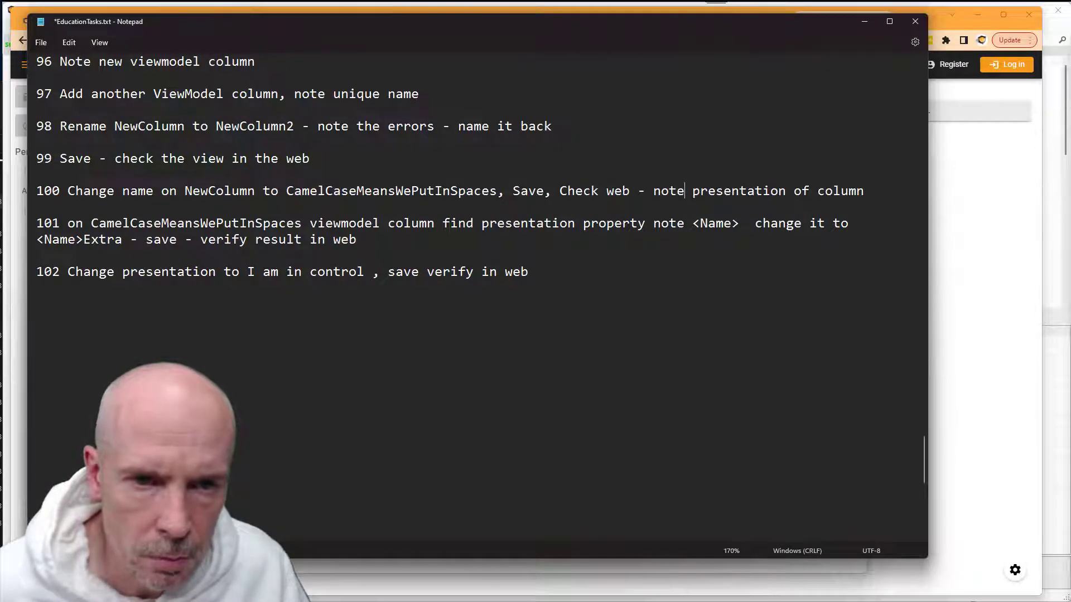
left_click(326, 191)
key("shift+Right")
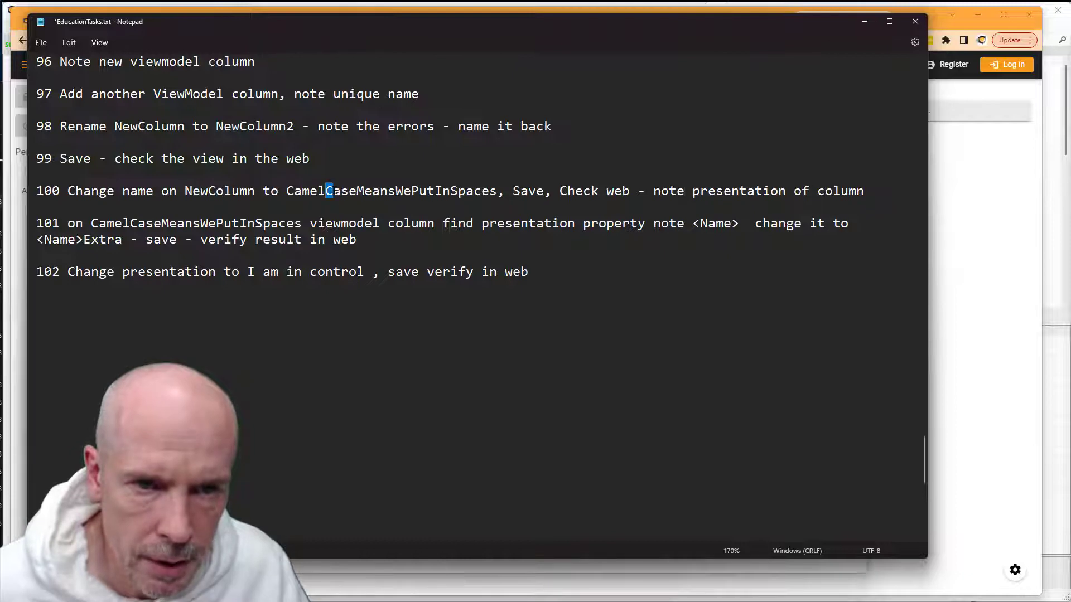
left_click_drag(358, 191, 362, 190)
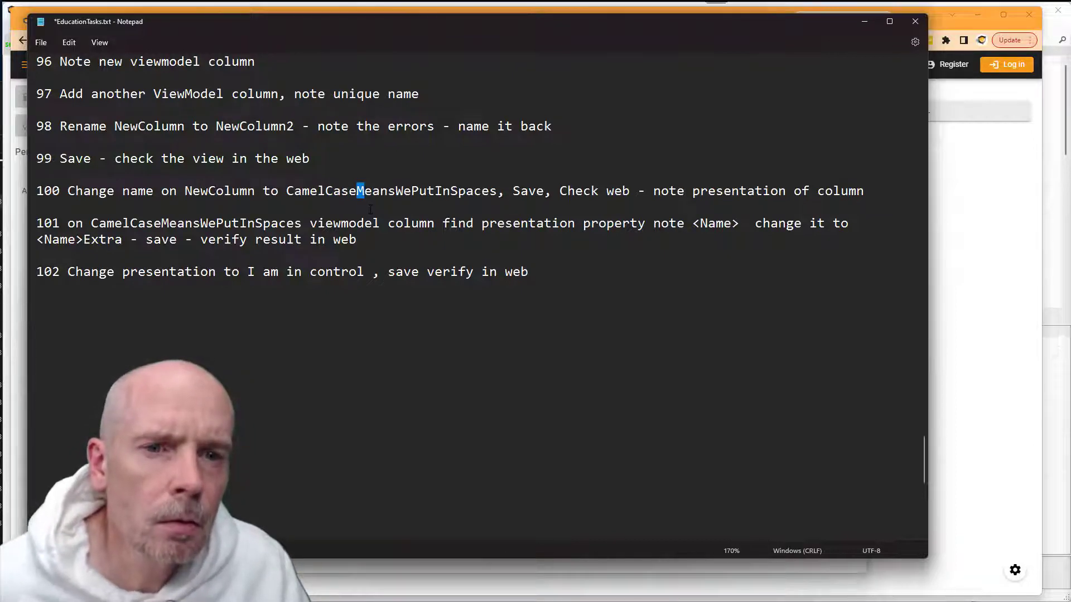
Following task 101, set the presentation of the CamelCaseMeansWePutInSpaces column in the ViewModel Editor to <Name>Extra.
left_click(79, 224)
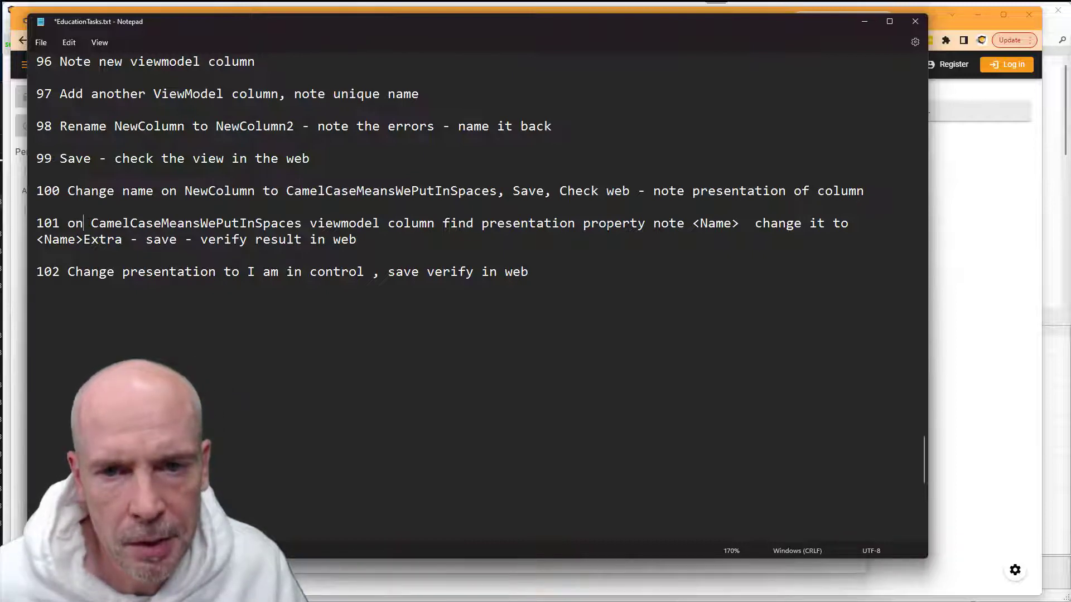
left_click_drag(685, 224, 741, 224)
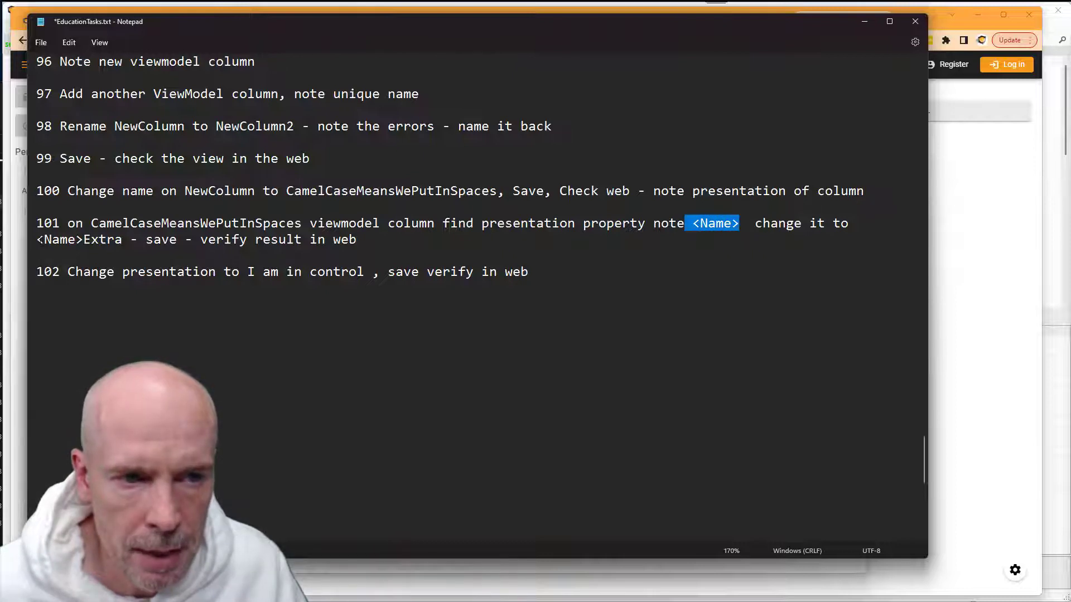
key("alt+Tab")
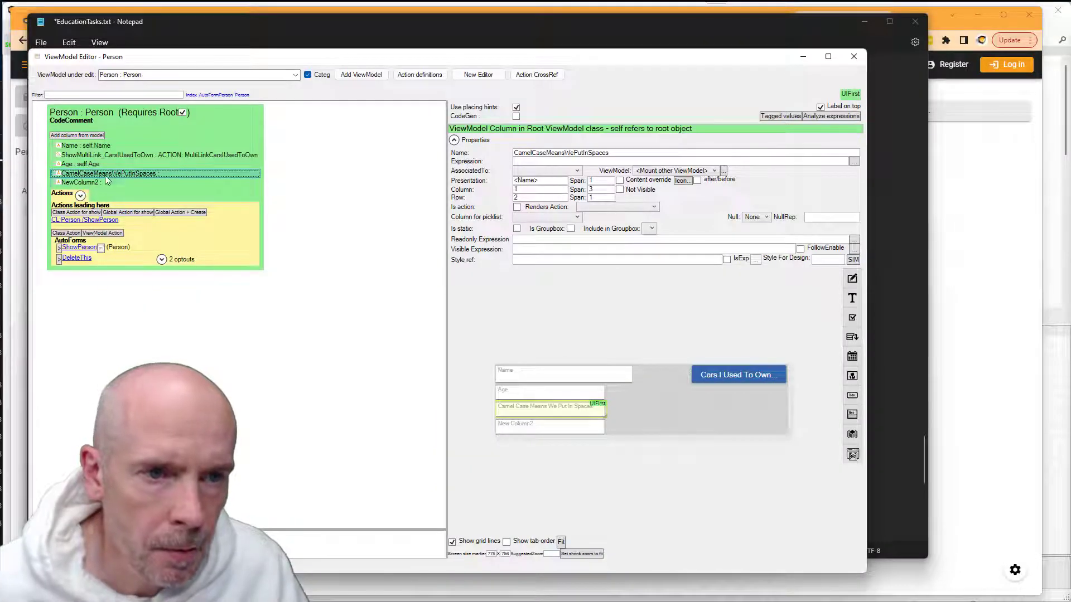
left_click(107, 174)
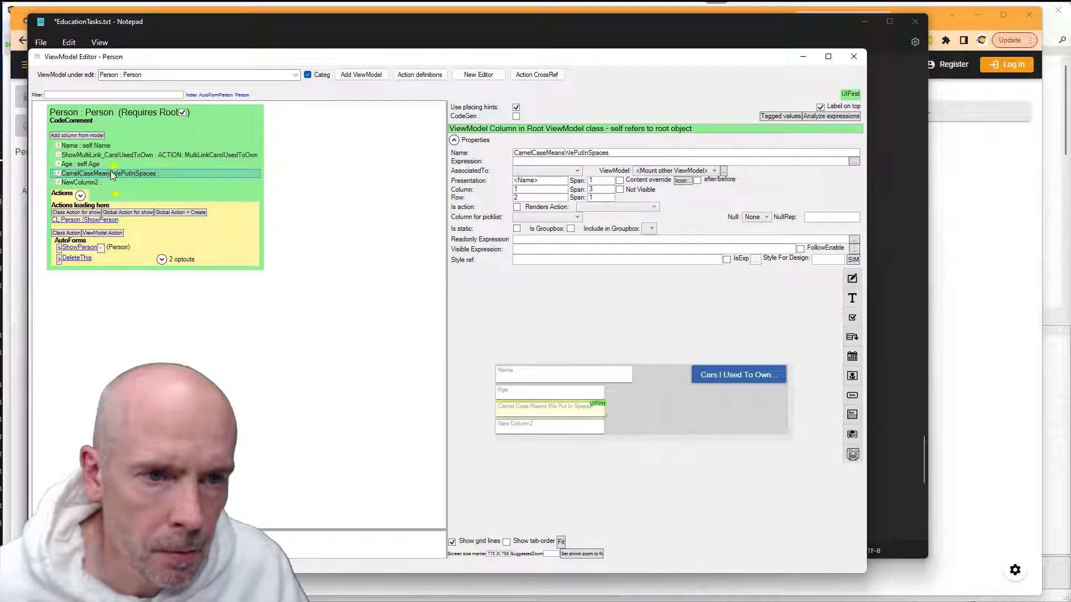
left_click(550, 184)
type("Ex")
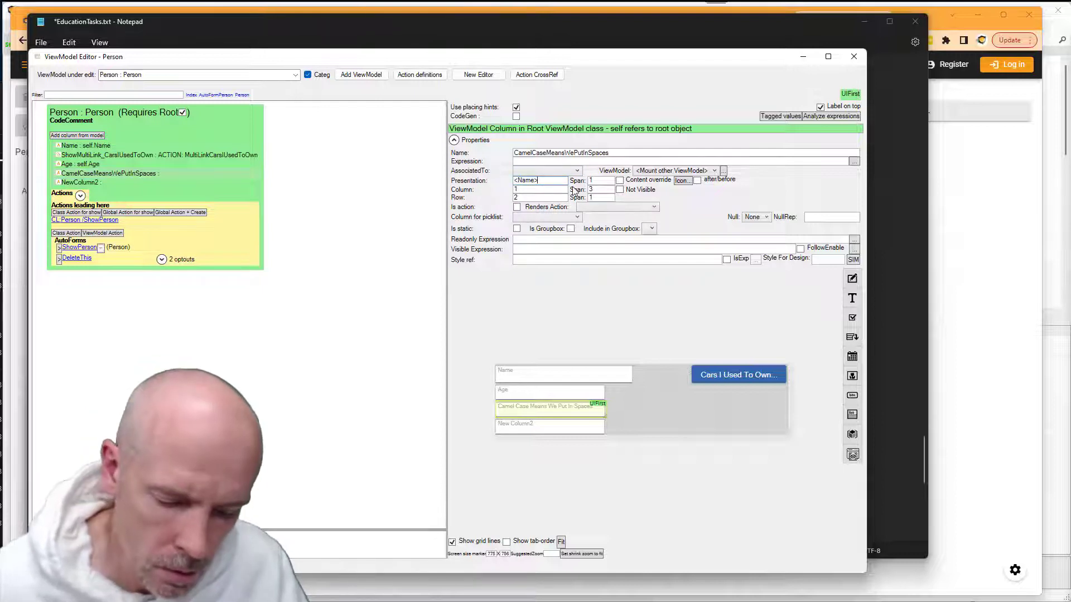
type("tre")
key("BackSpace")
type("a")
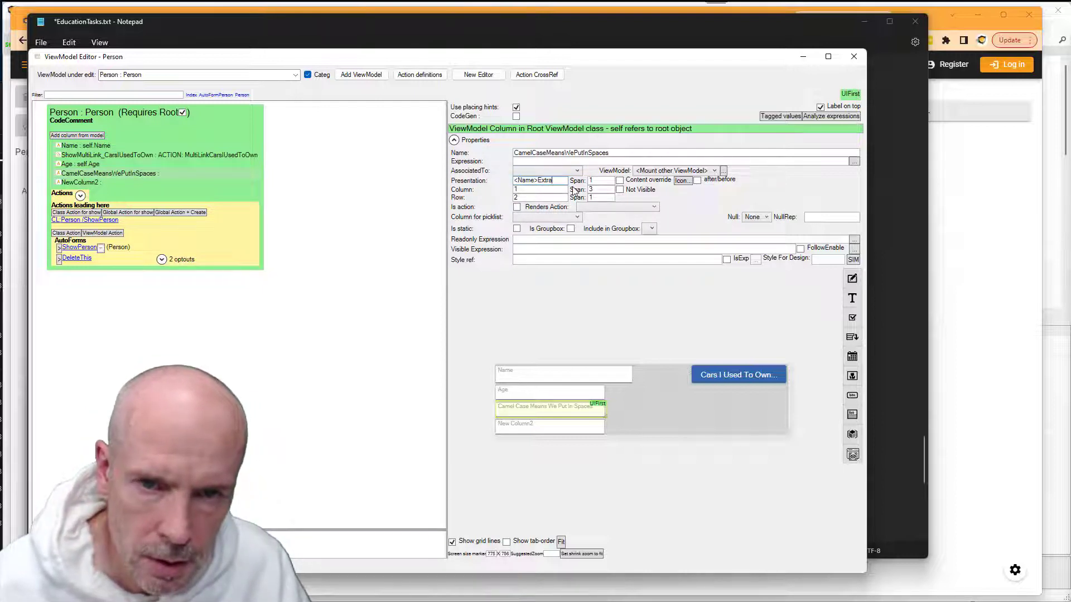
key("Tab")
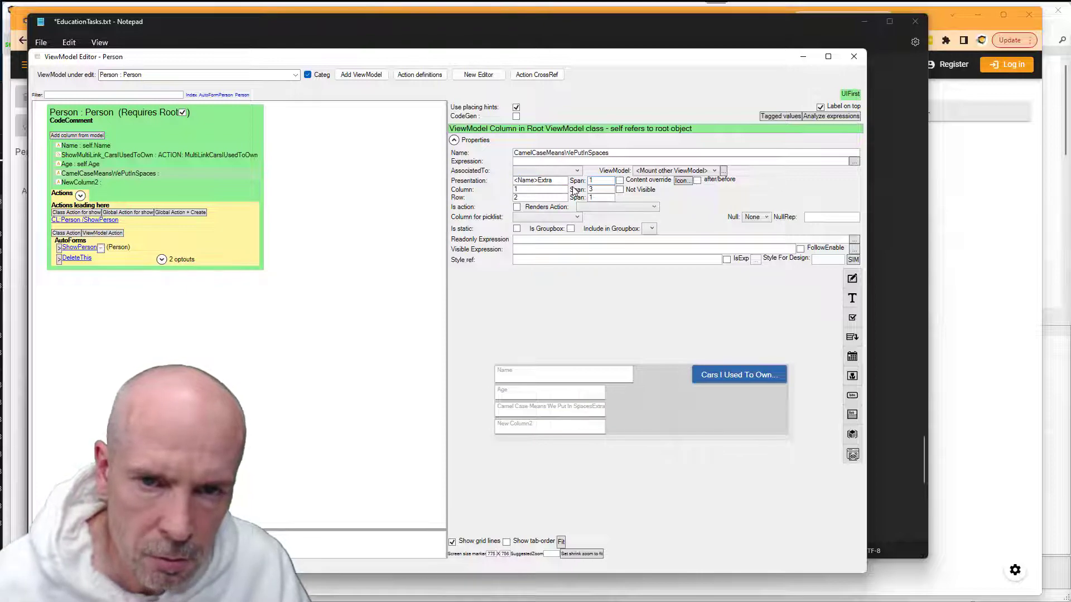
Switch to the Person view in Chrome to verify the column label with the Extra suffix.
key("alt+Tab")
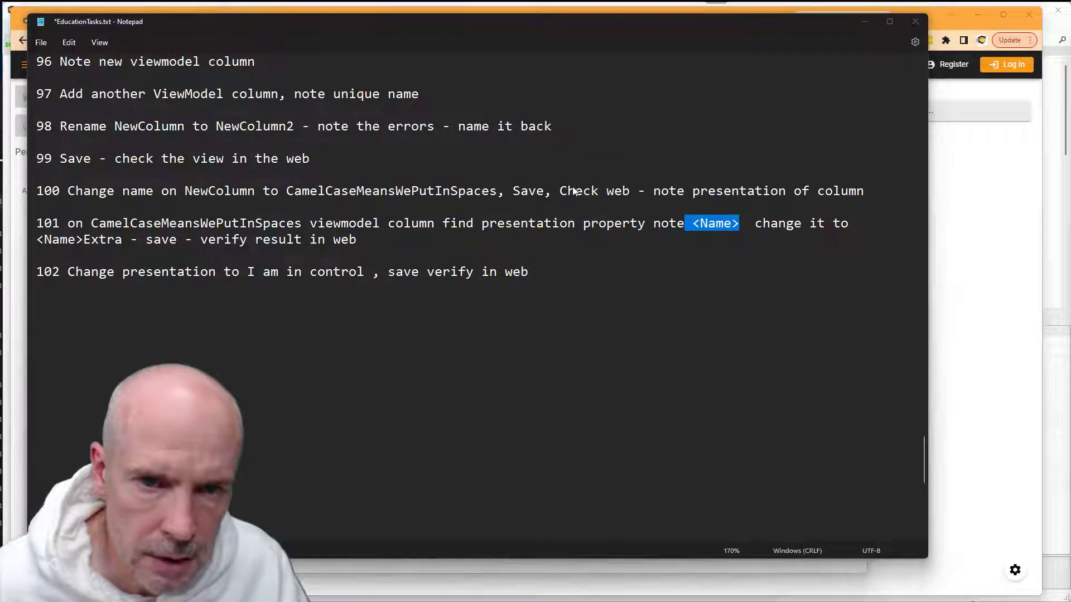
key("alt+Tab")
key("alt+Tab")
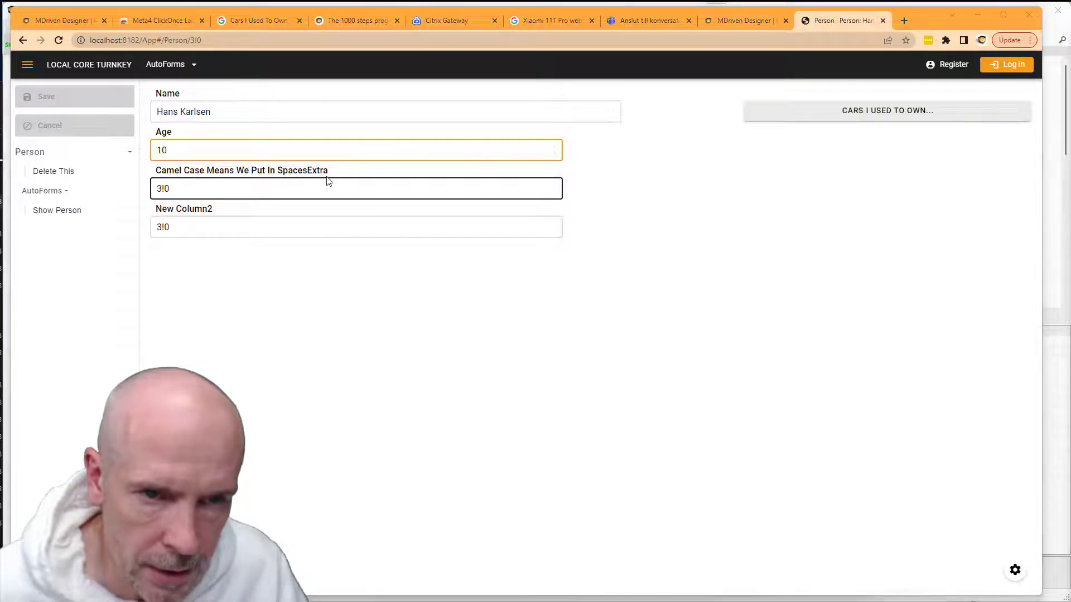
Consult task 102 in EducationTasks.txt and set the CamelCaseMeansWePutInSpaces column's presentation to "I am in control".
key("alt+Tab")
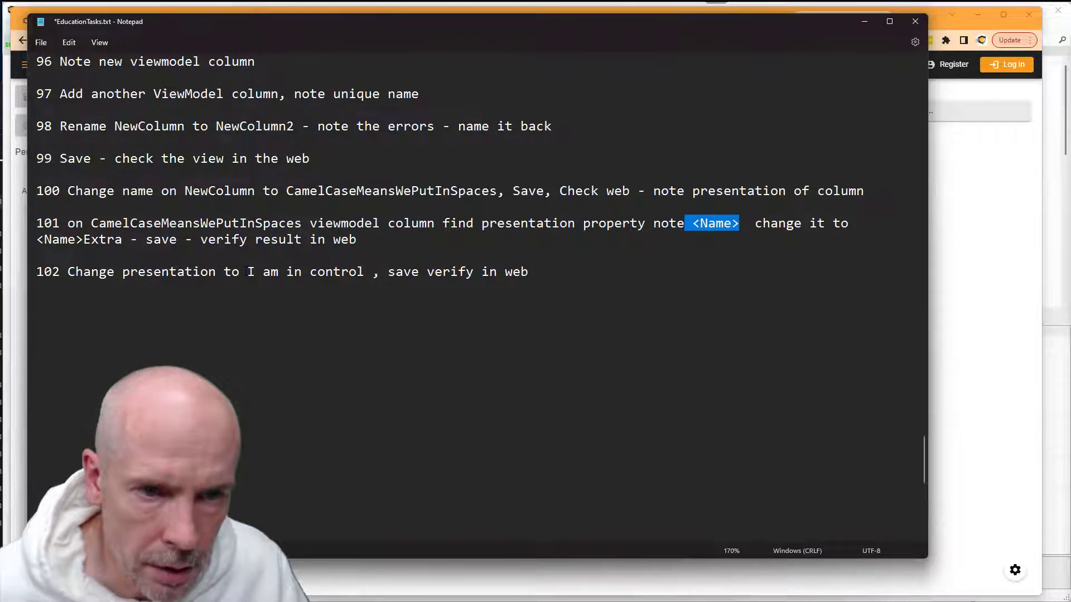
left_click_drag(247, 272, 364, 272)
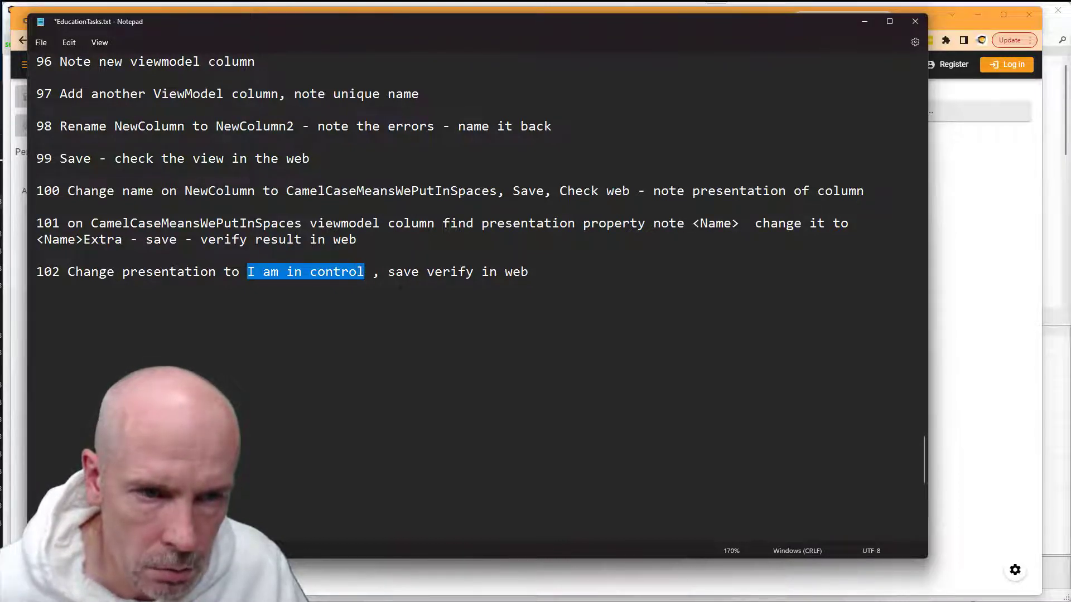
key("alt+Tab")
key("alt+Tab")
key("alt+Tab")
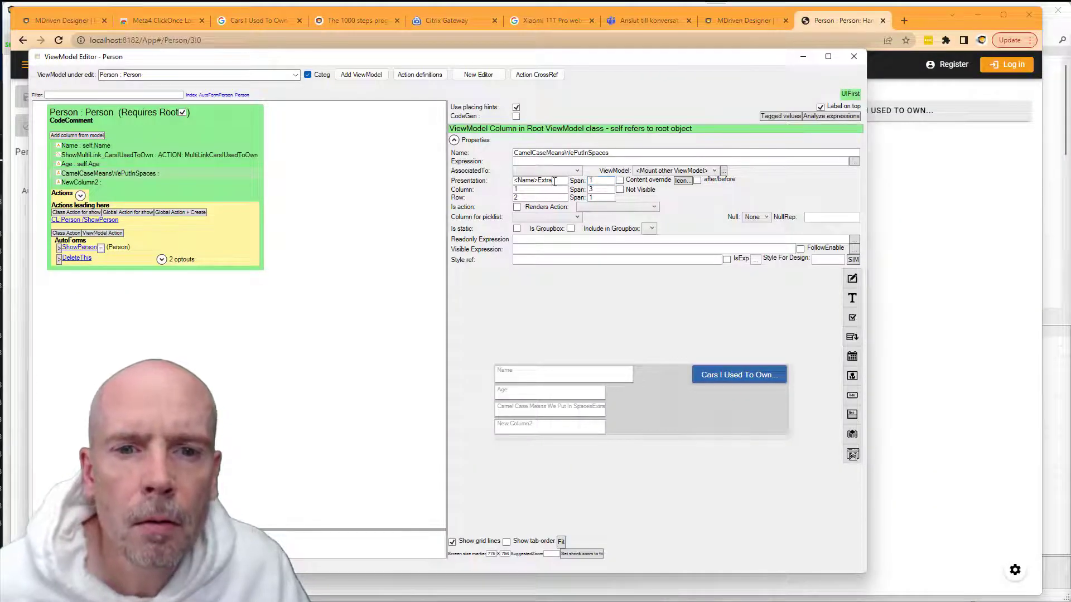
double_click(554, 182)
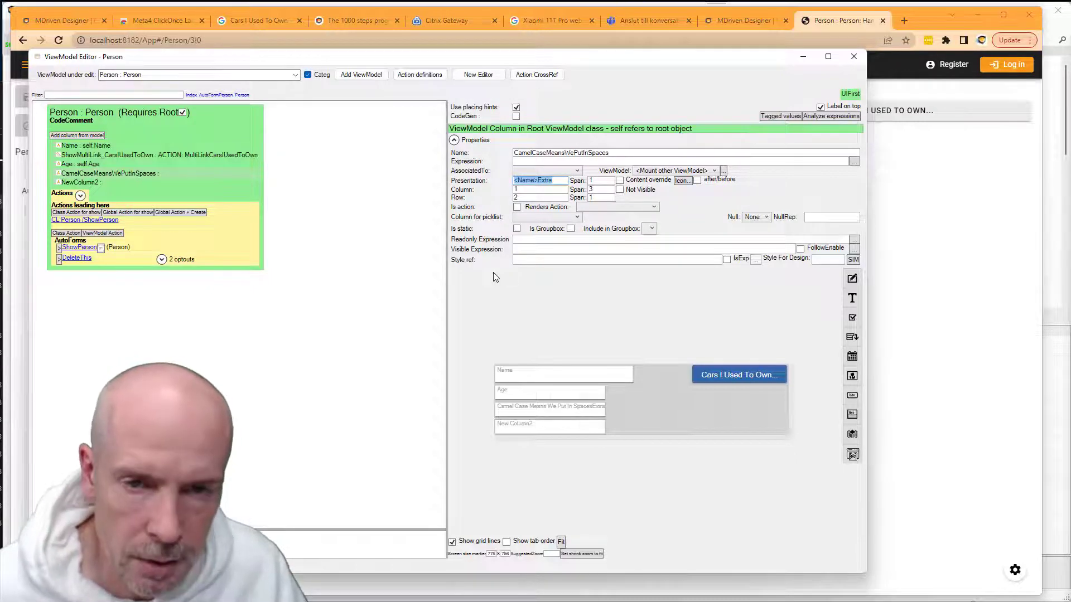
type("I am in control")
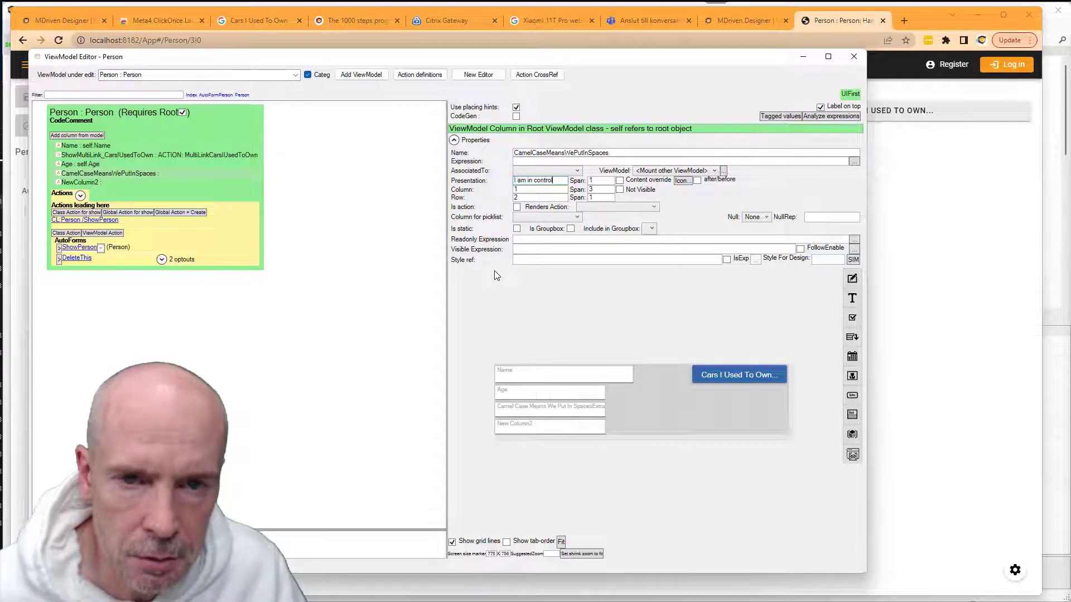
key("Tab")
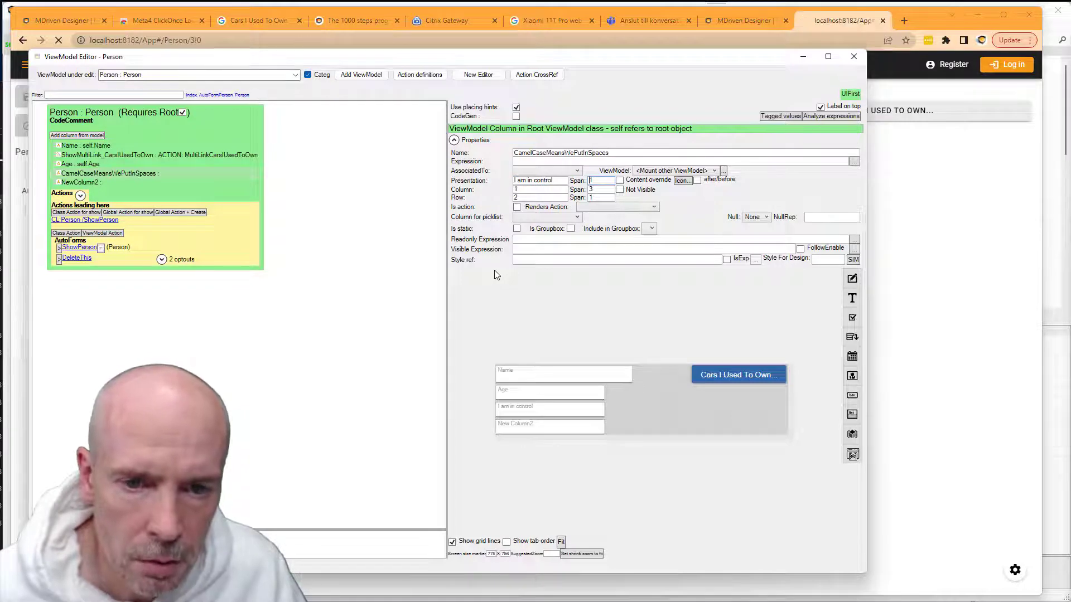
Verify the "I am in control" label on the Person view in Chrome and return to the ViewModel Editor.
key("alt+Tab")
key("Tab")
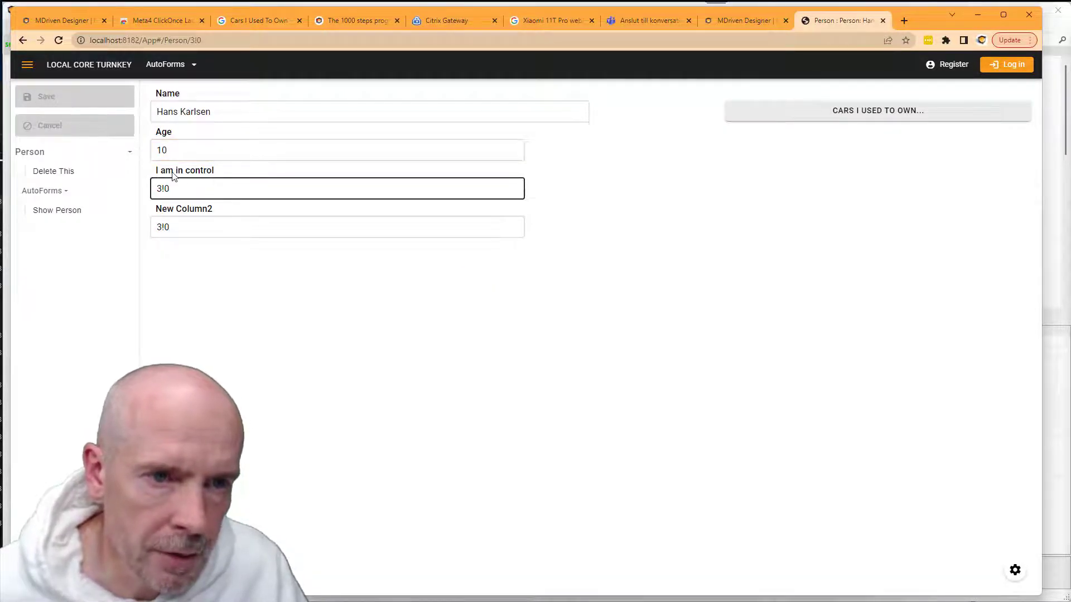
key("alt+Tab")
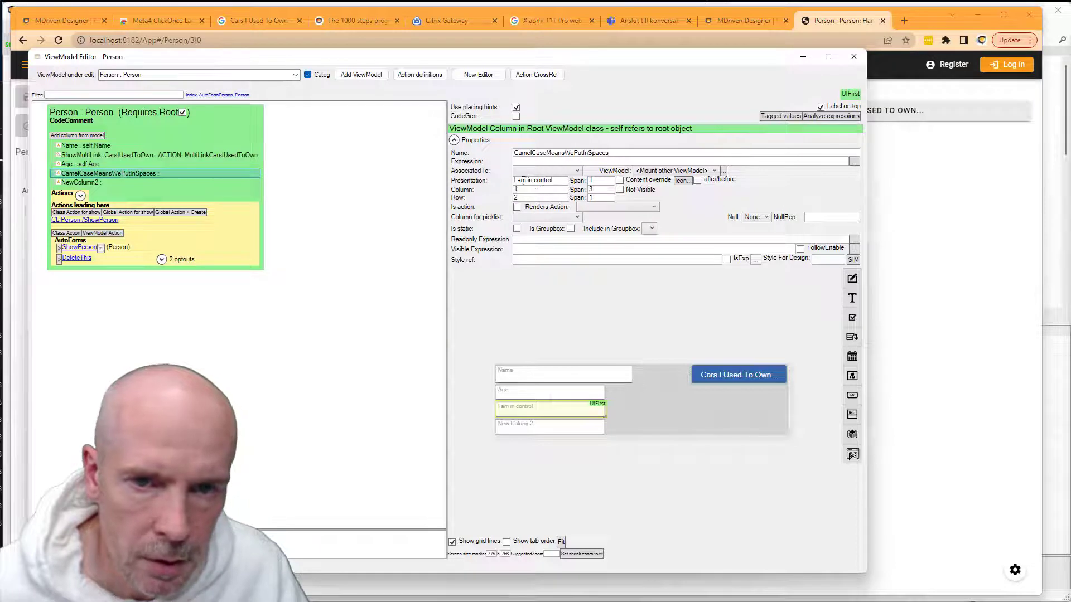
Compare the presentation settings of the CamelCaseMeansWePutInSpaces and NewColumn2 columns with their labels in Chrome, and return to the ViewModel Editor.
left_click_drag(550, 181, 470, 183)
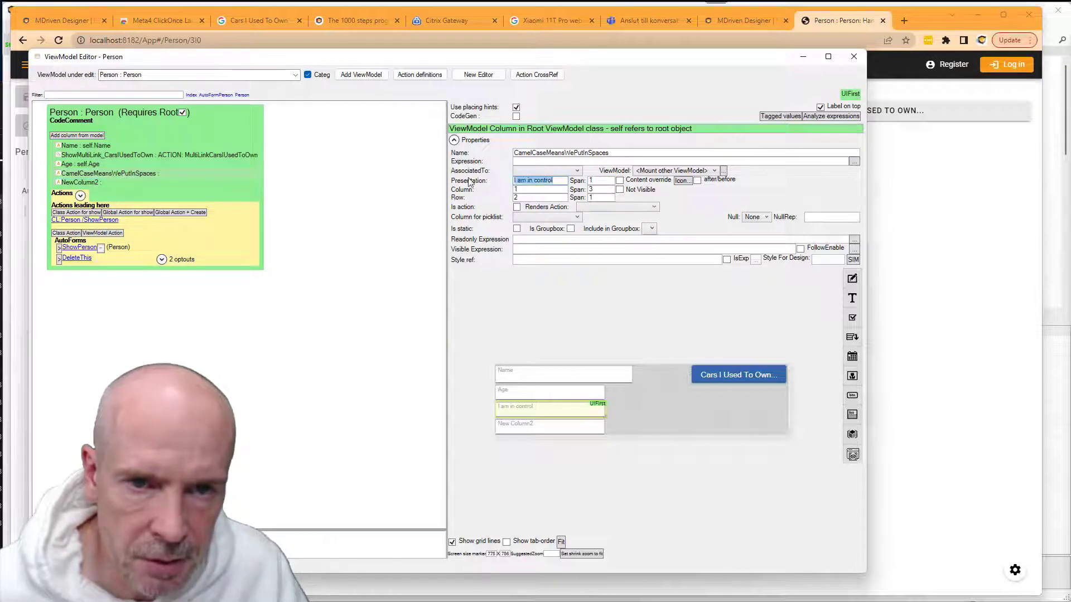
left_click(72, 183)
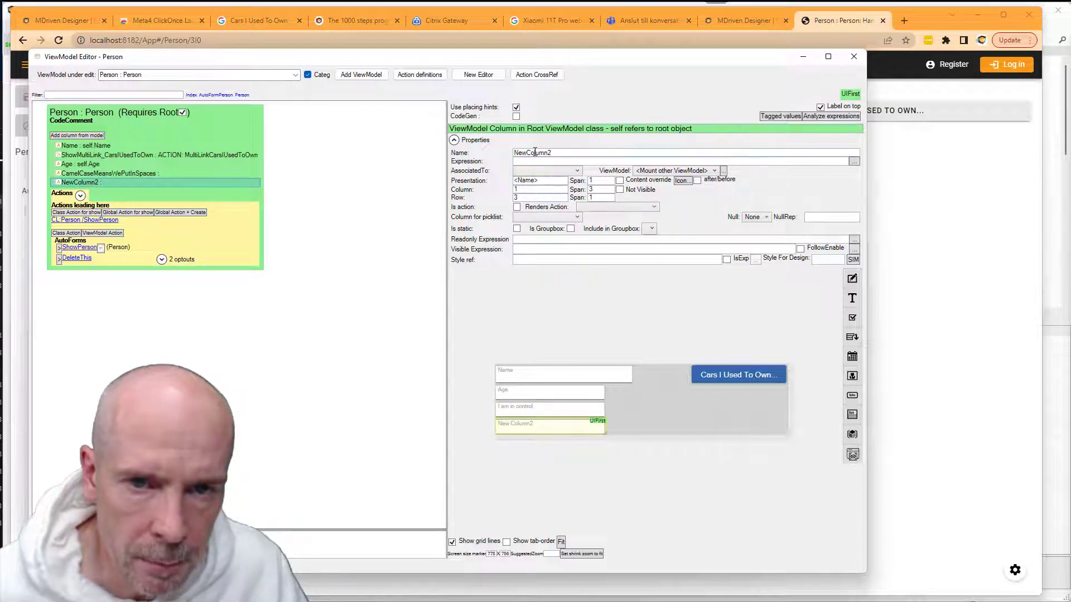
left_click_drag(539, 182, 478, 184)
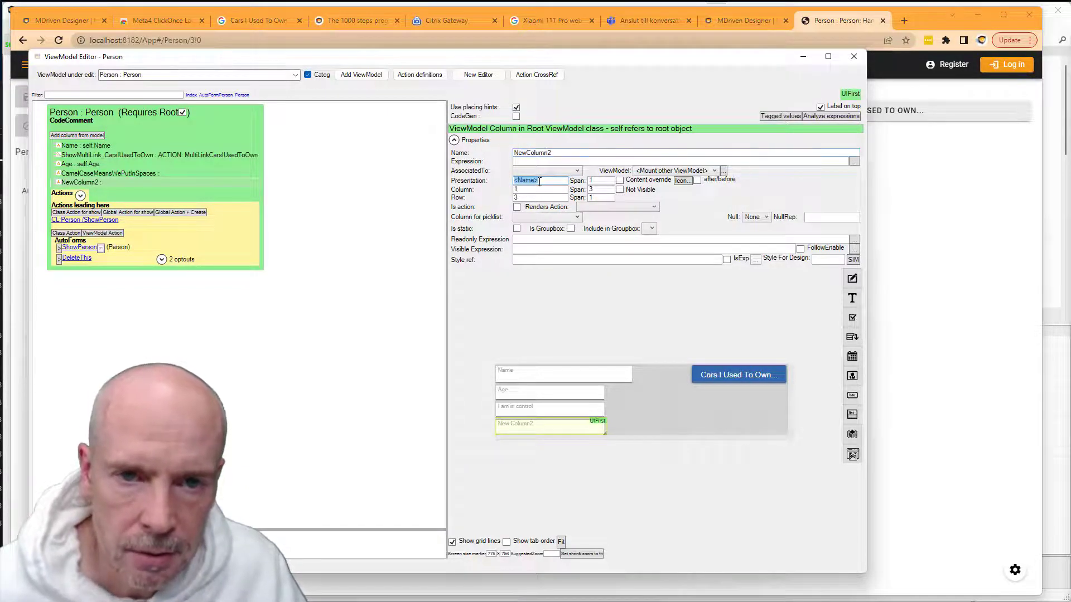
key("alt+Tab")
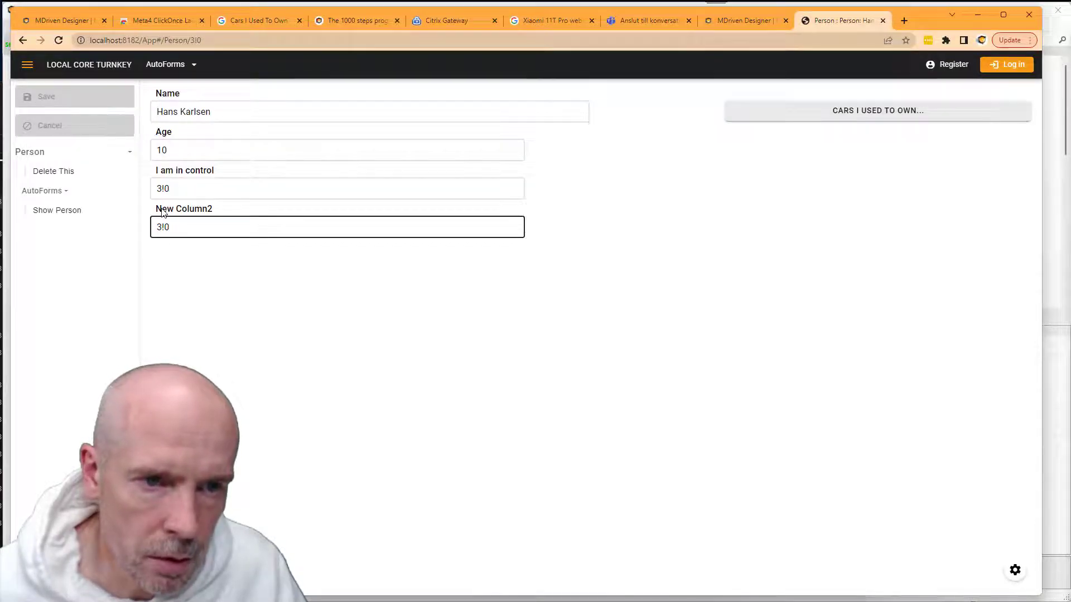
key("alt+Tab")
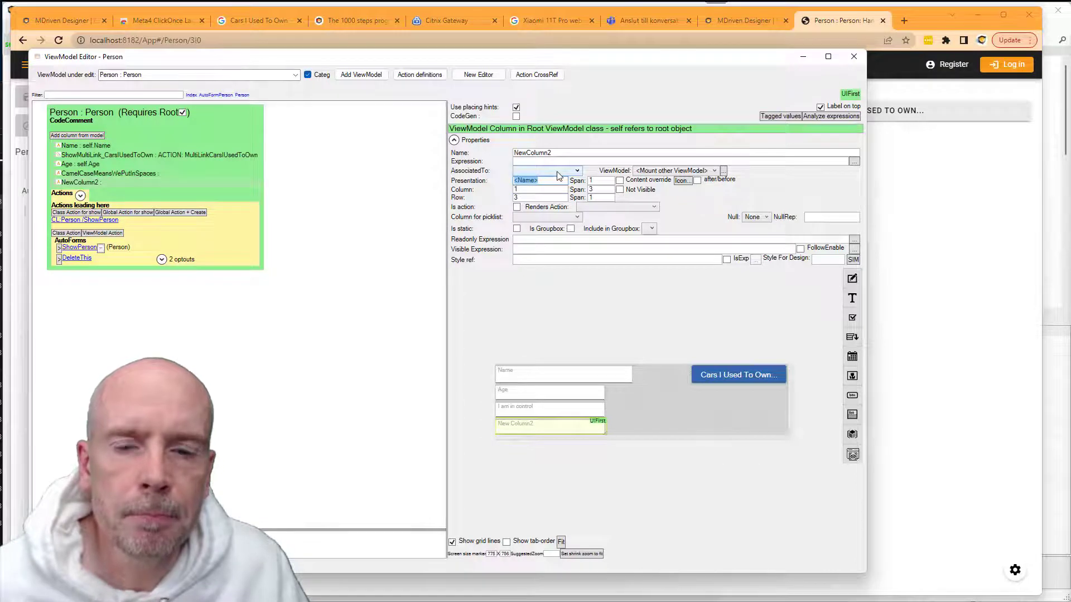
Consult task 103 in EducationTasks.txt and set the PresentationUnit of the Person class's Age attribute to Years in MDriven Designer.
key("alt+Tab")
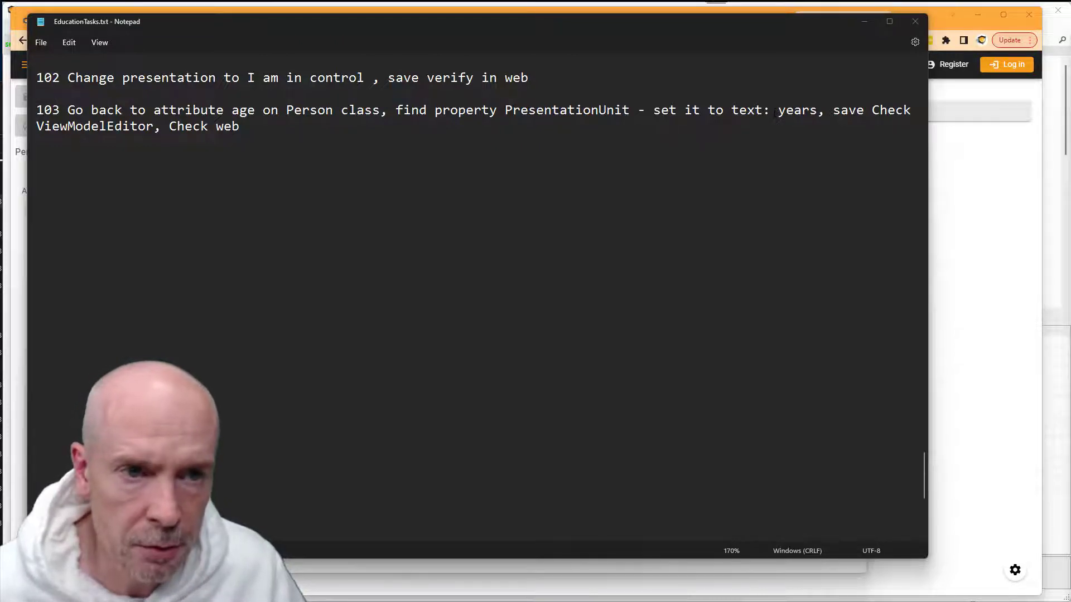
key("alt+Tab")
key("alt+Tab")
key("alt+Tab")
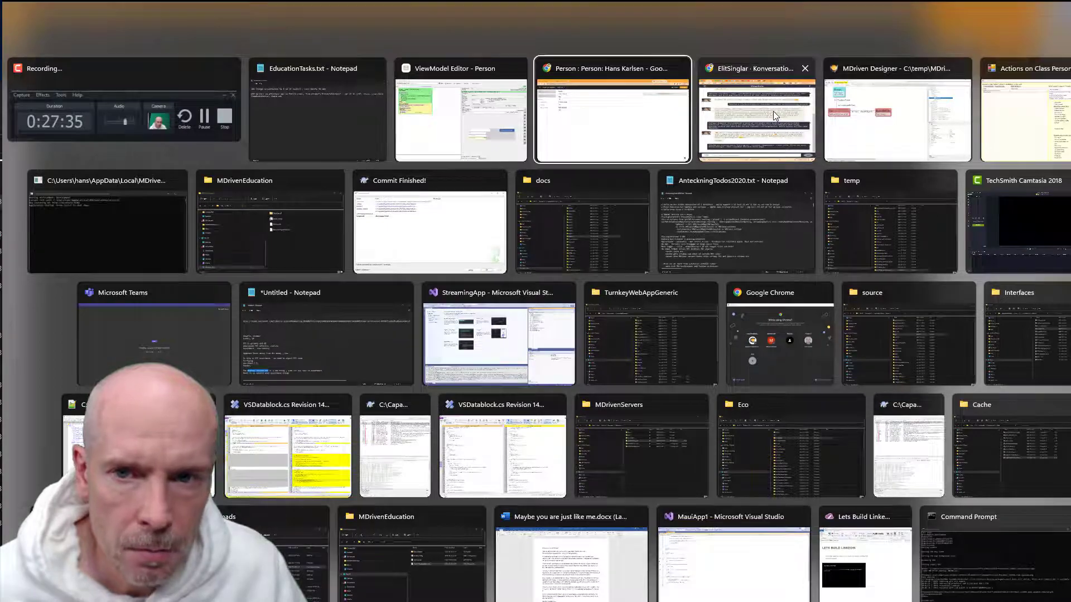
key("alt+Tab")
key("alt+Tab")
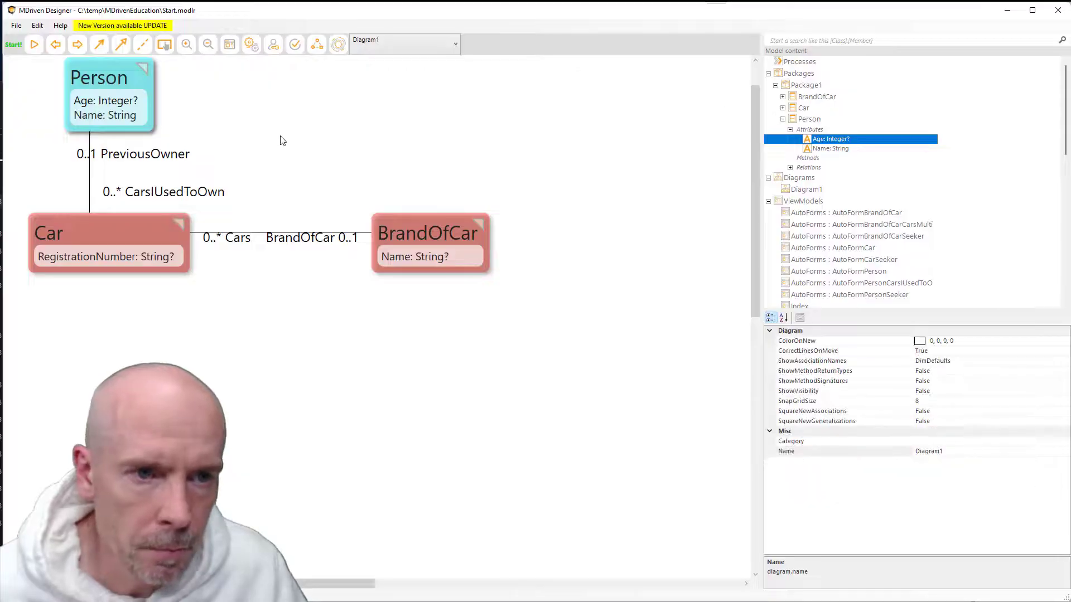
left_click(91, 107)
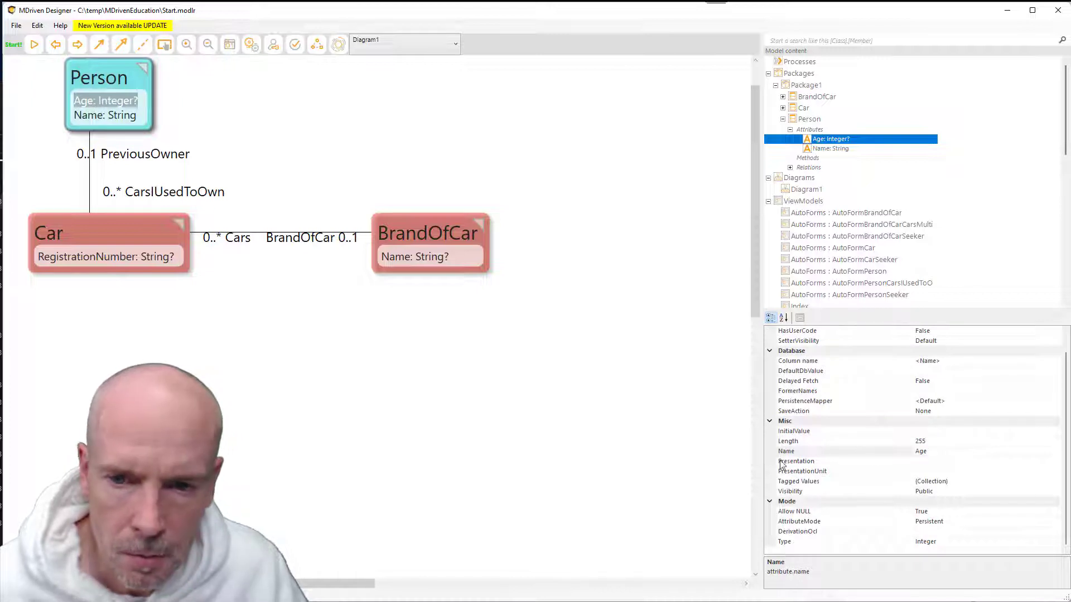
left_click(921, 473)
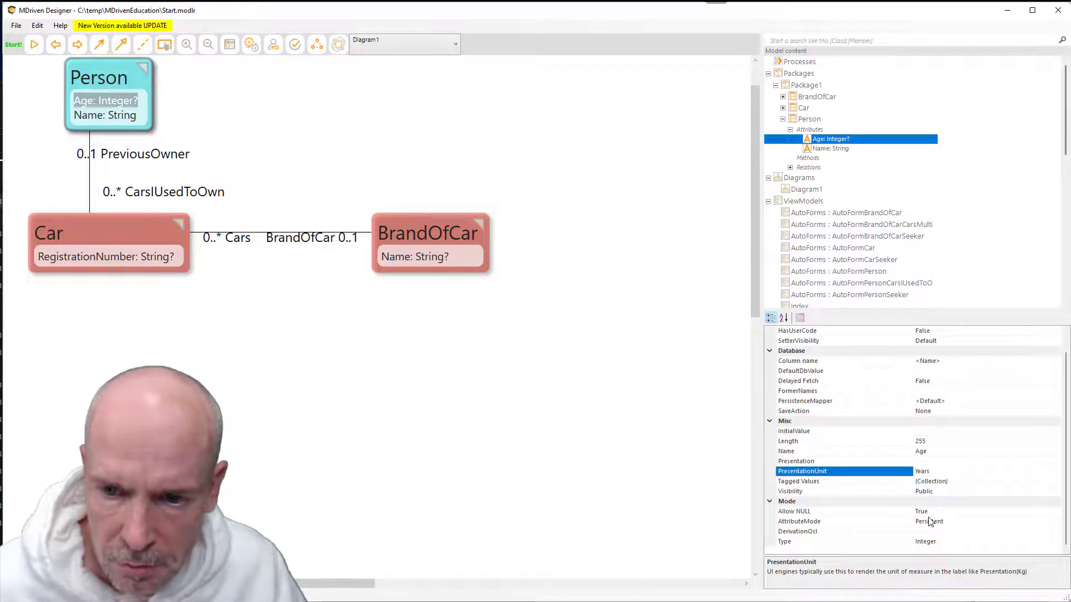
Check the Age column in the ViewModel Editor and verify its label with the unit on the Person view in Chrome.
key("alt+Tab")
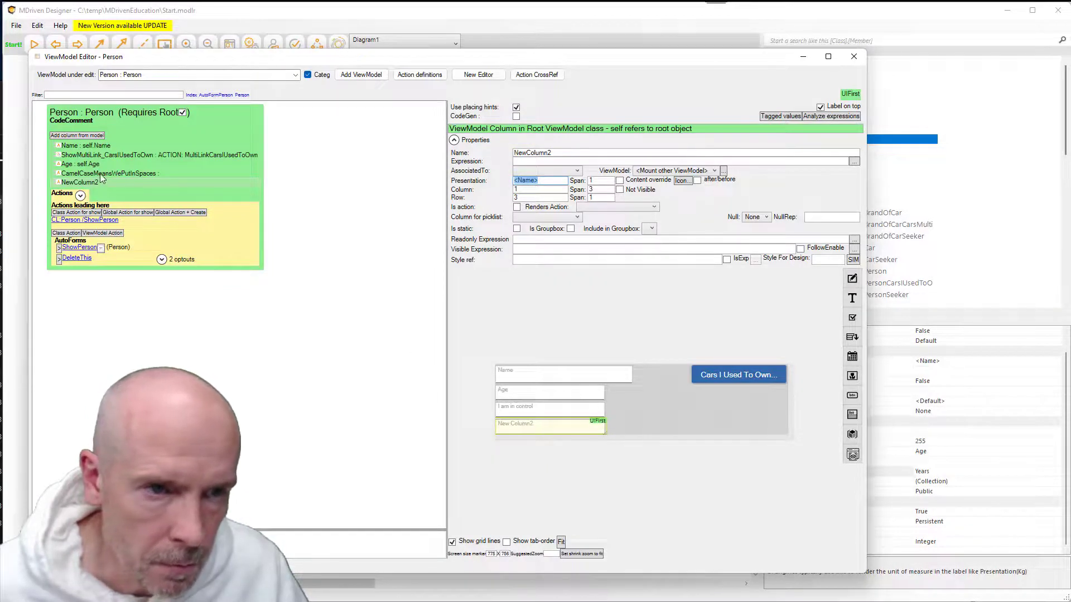
left_click(88, 164)
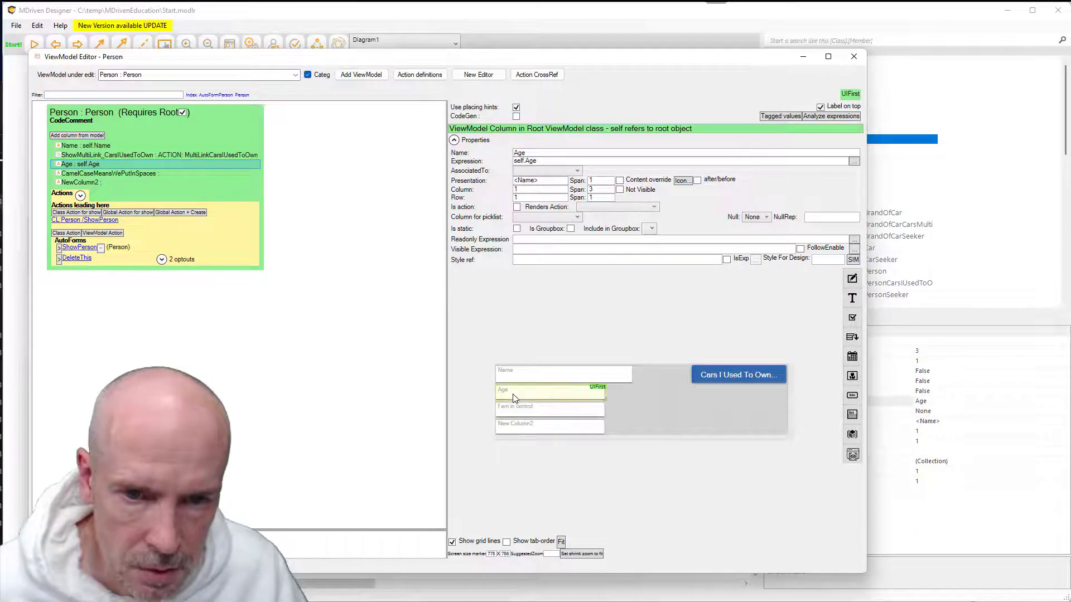
key("alt+Tab")
key("alt+Tab")
key("alt+Tab")
key("alt+Tab")
key("alt+Tab")
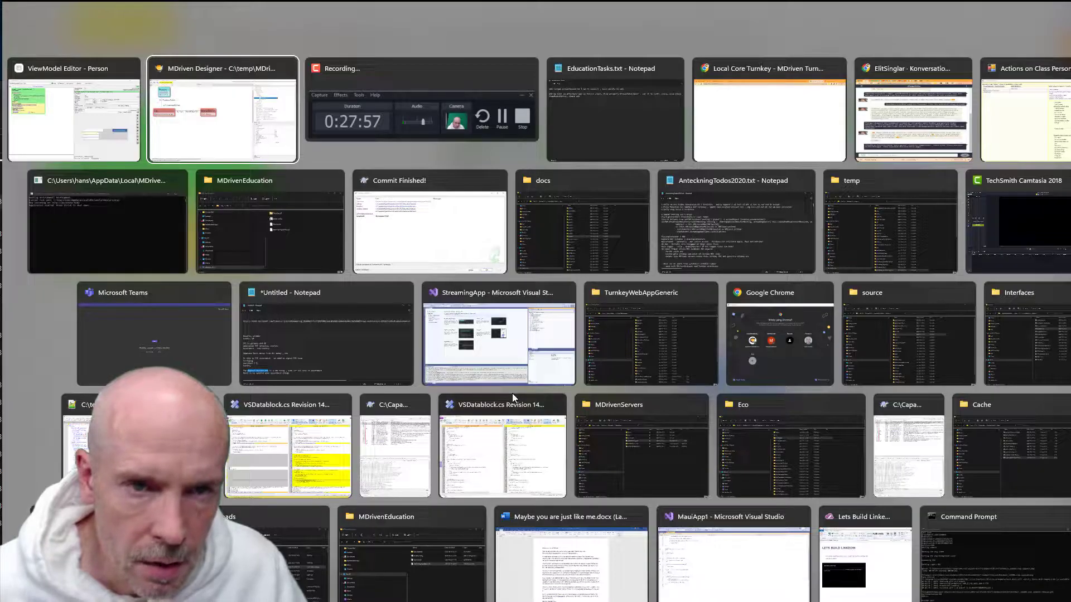
key("alt+shift+Tab")
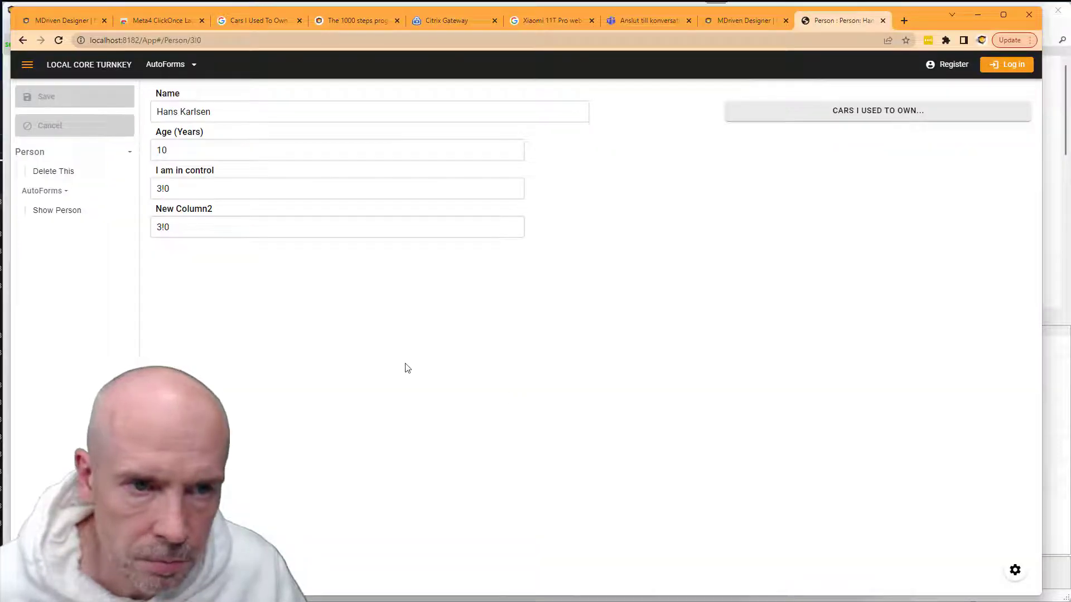
left_click(173, 133)
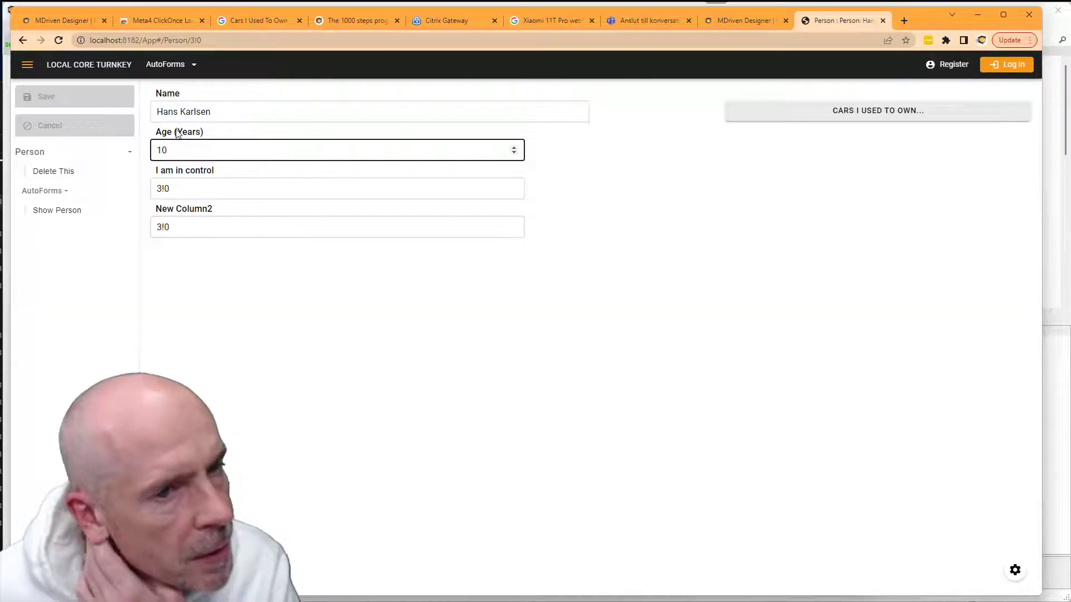
left_click(204, 134)
left_click(179, 133)
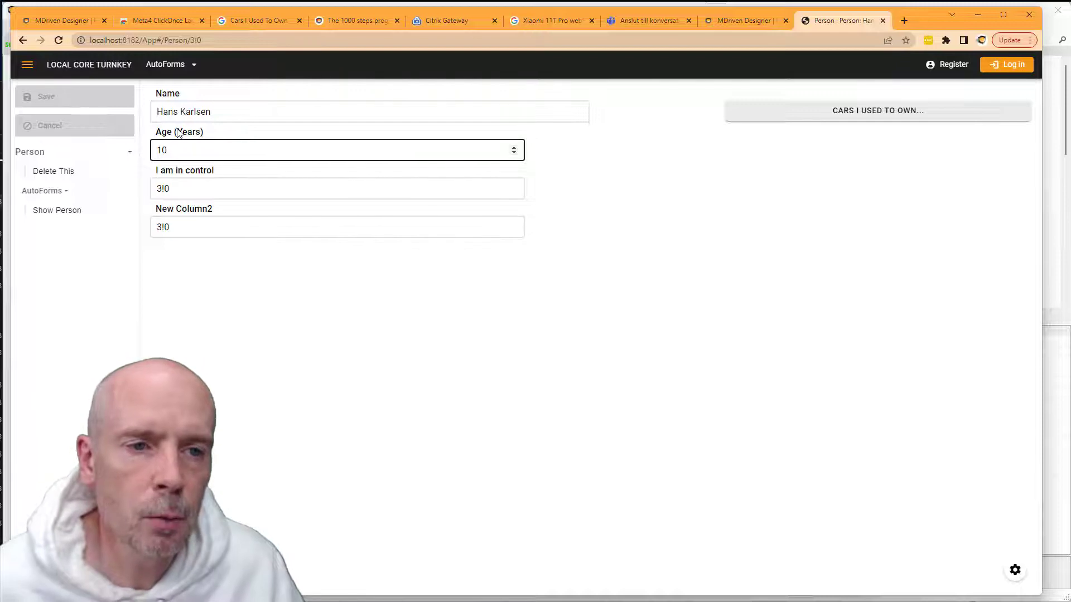
Switch to MDriven Designer and review the PresentationUnit property of the Age attribute.
key("alt+Tab")
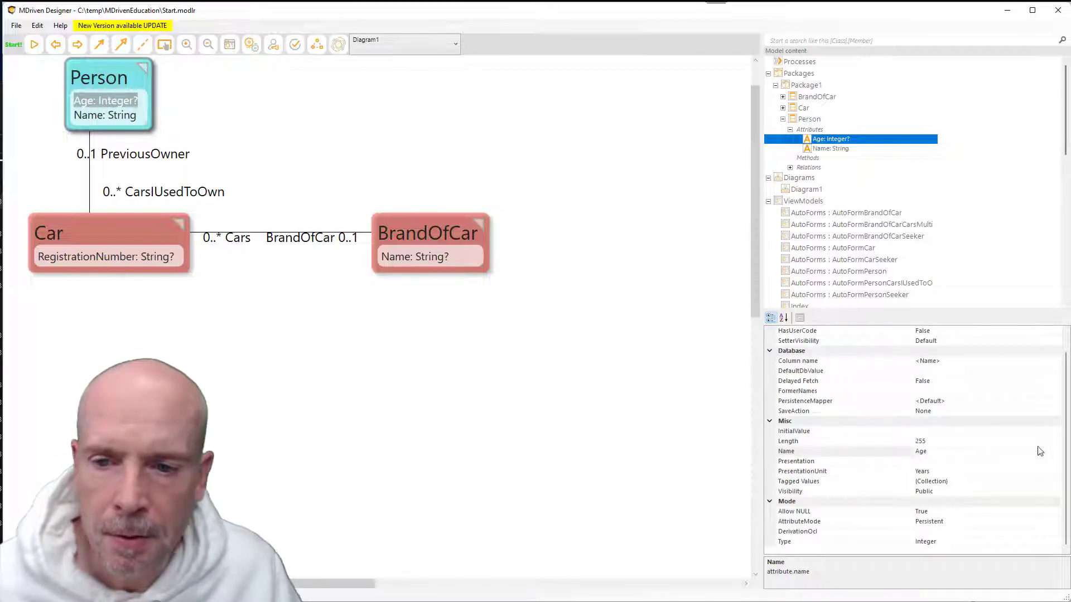
left_click(941, 473)
key("Return")
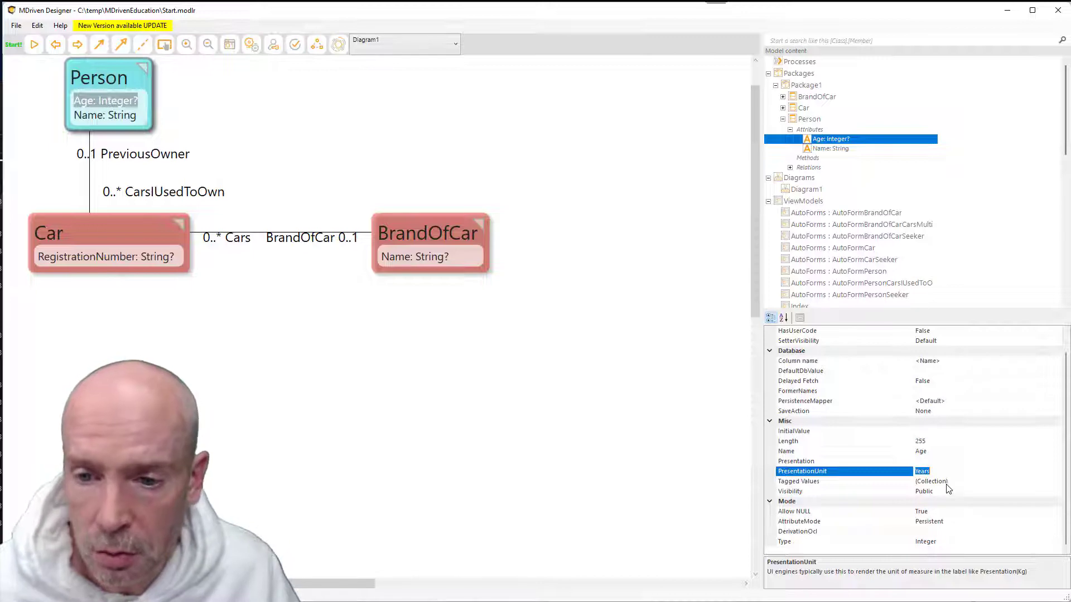
Following task 104 in EducationTasks.txt, add a nested ViewModel class to the Person ViewModel for the CarsIUsedToOwn multilink.
key("alt+Tab")
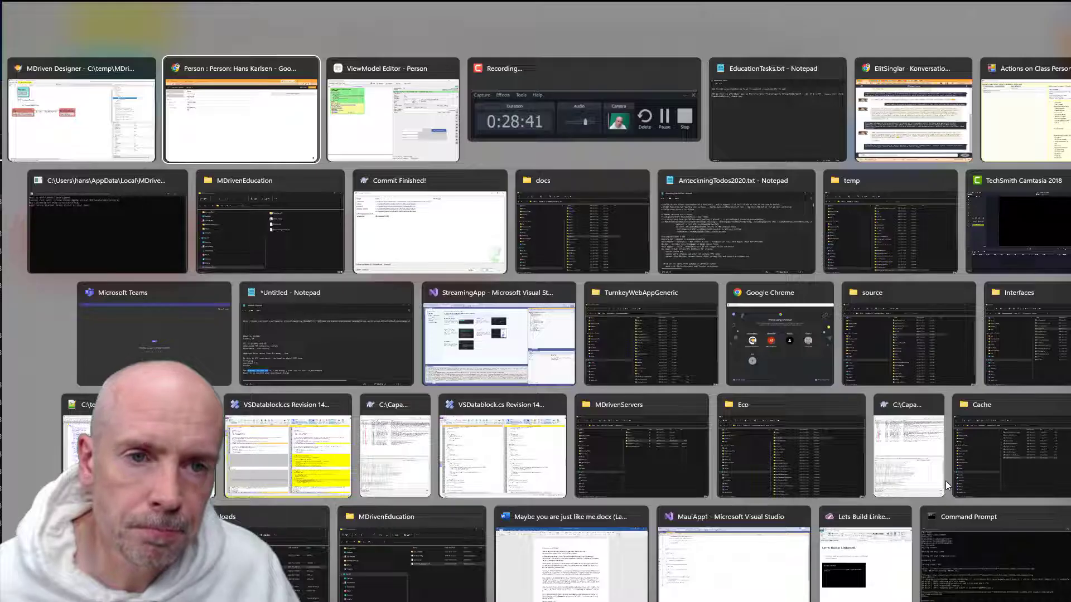
key("alt+Tab")
key("alt+Tab")
key("alt+Tab")
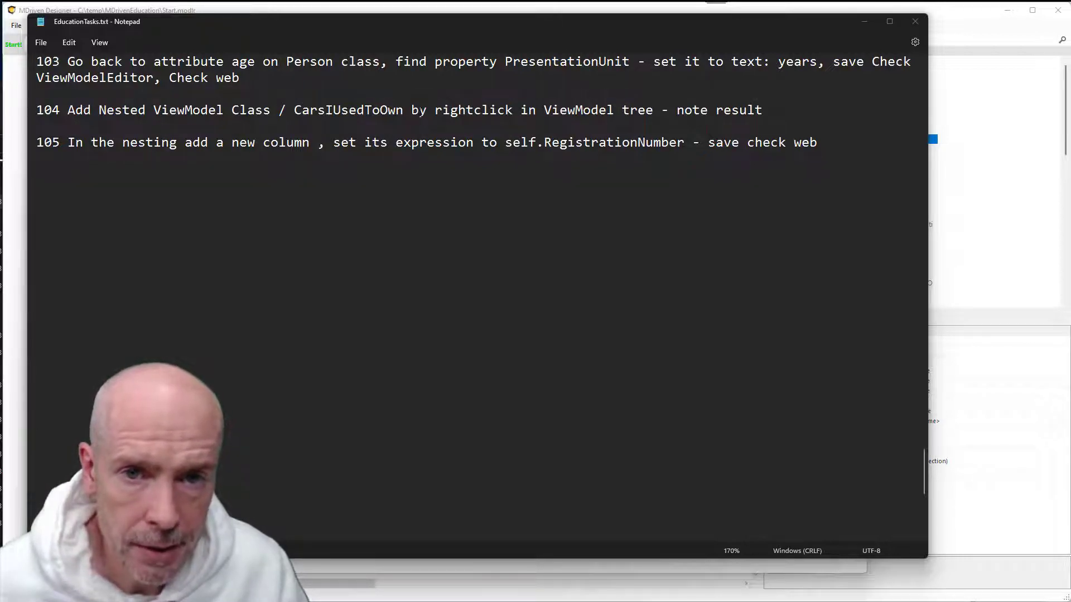
key("alt+Tab")
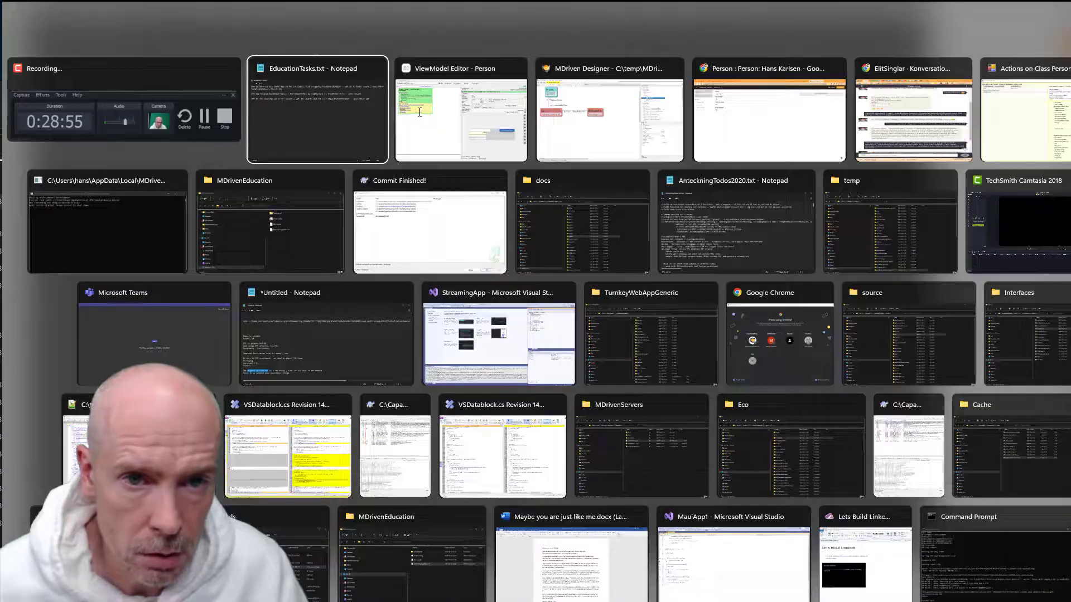
right_click(81, 164)
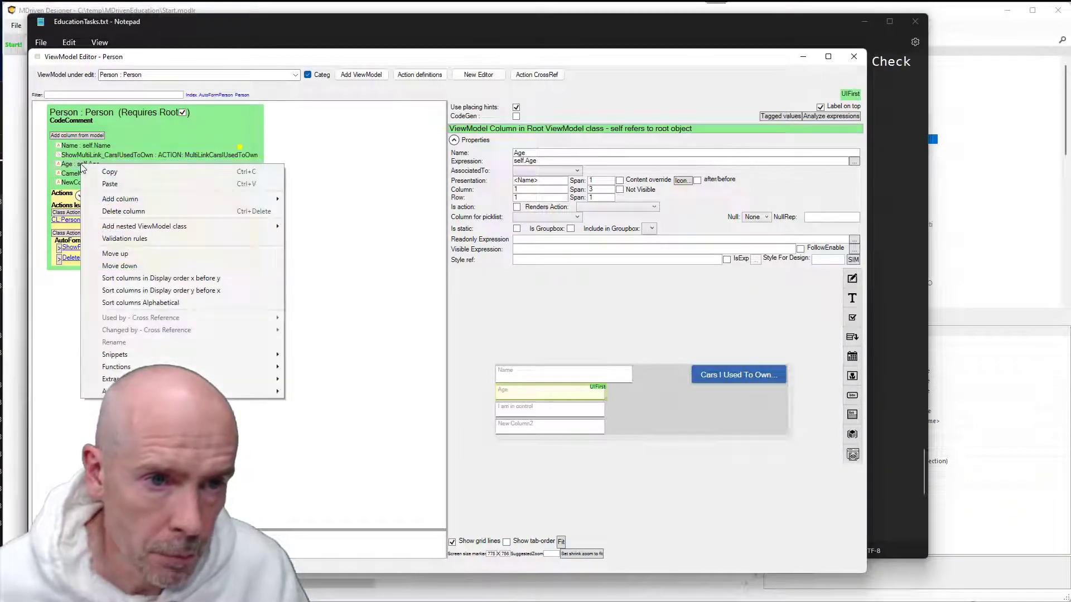
mouse_move(142, 228)
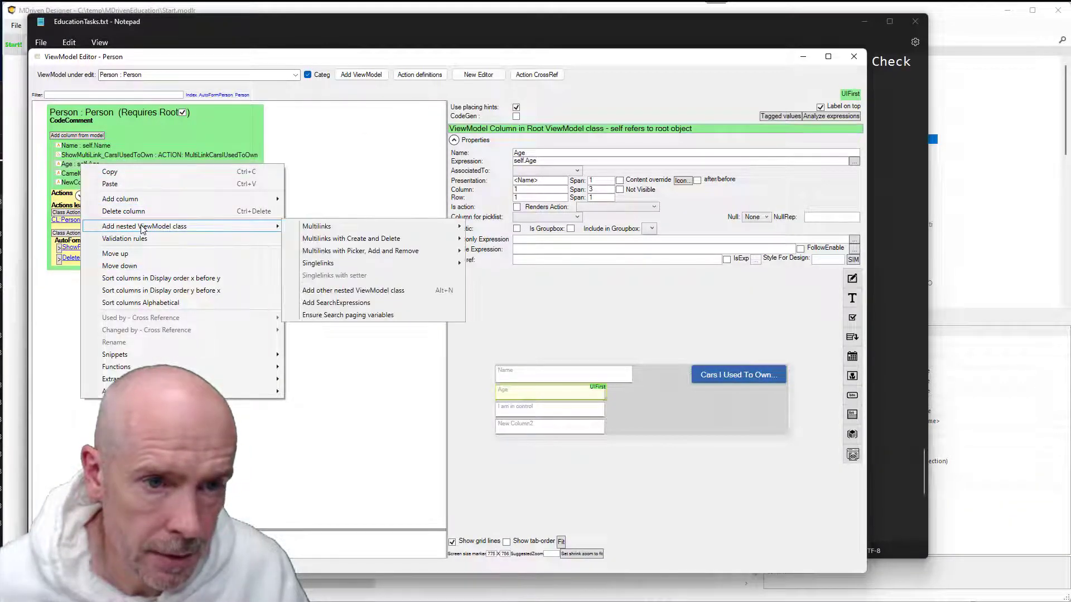
mouse_move(334, 229)
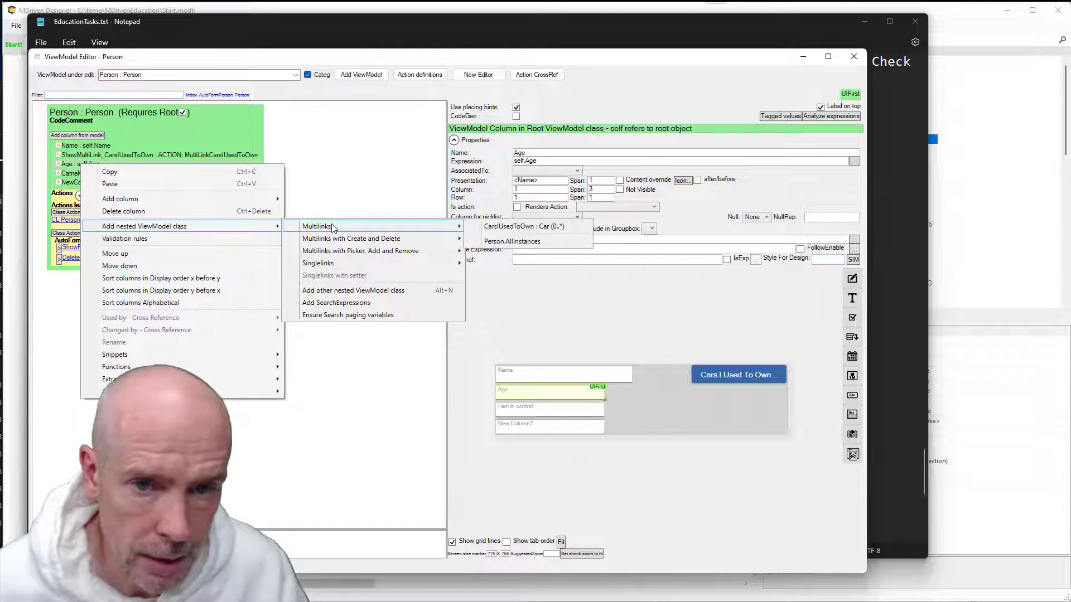
left_click(551, 229)
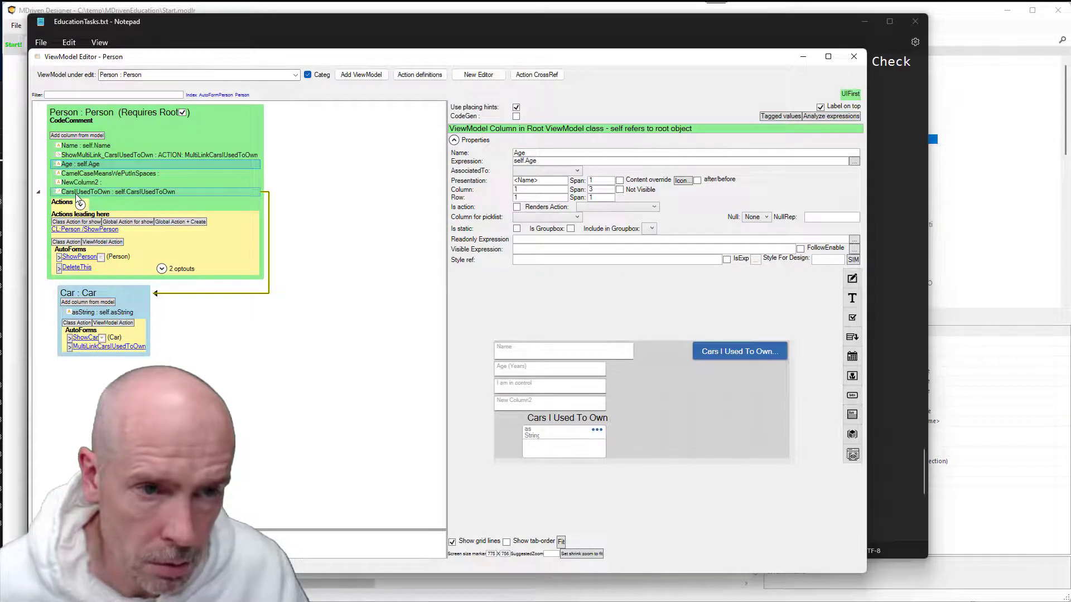
Examine the CarsIUsedToOwn column's expression and the model navigation from self in the OCL Editor, leaving the expression as it is.
left_click(126, 192)
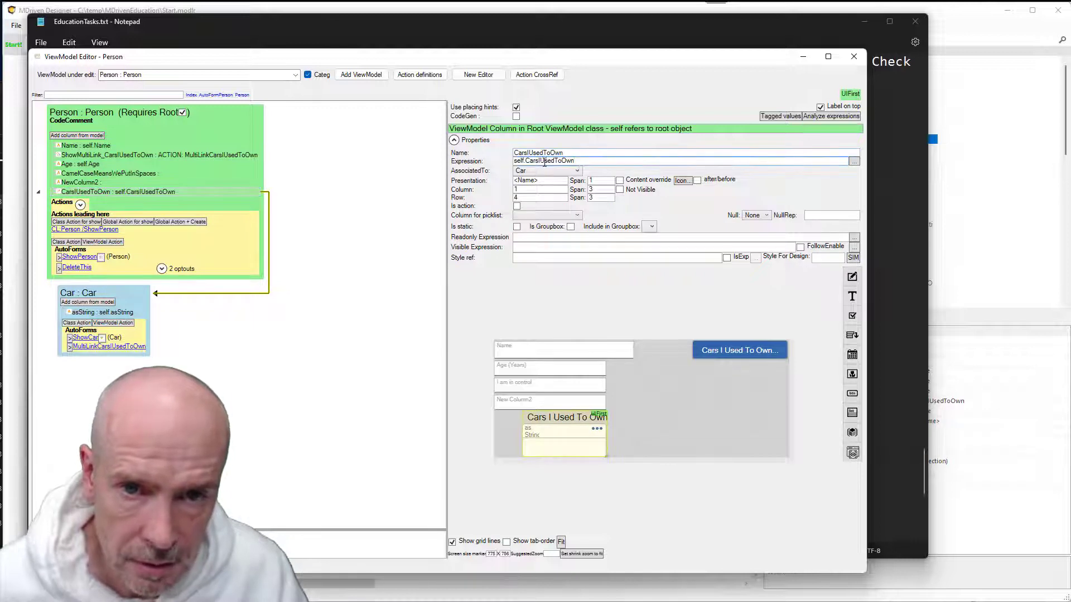
left_click(853, 161)
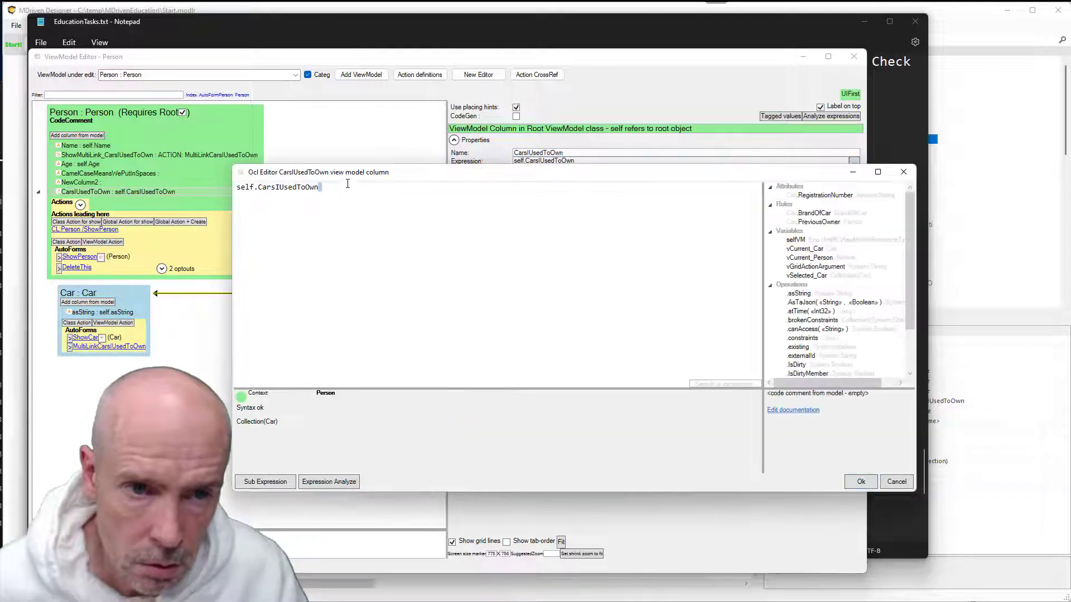
left_click(271, 182)
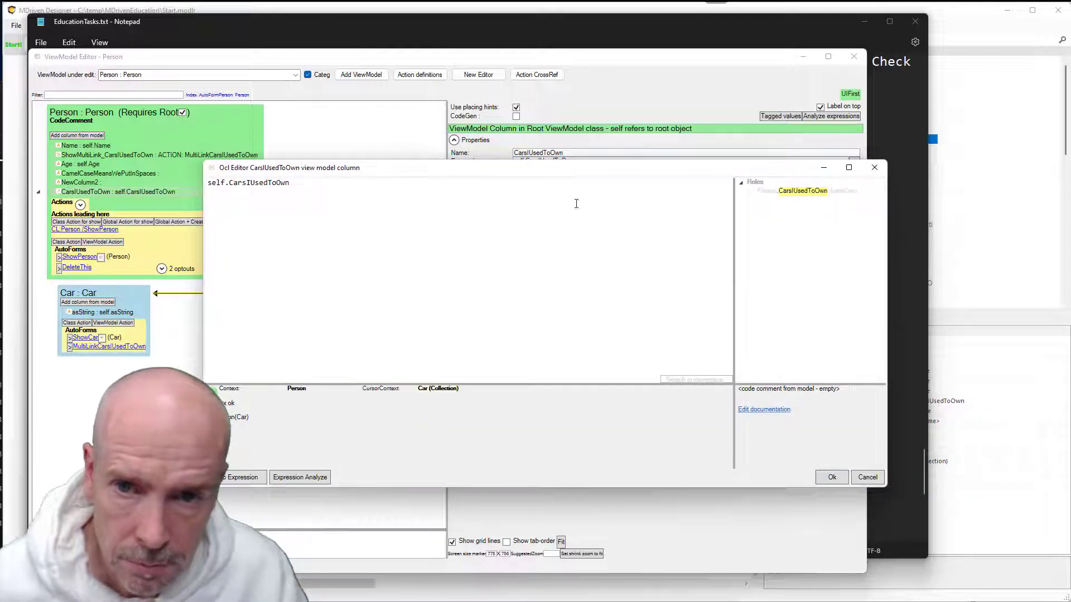
right_click(220, 184)
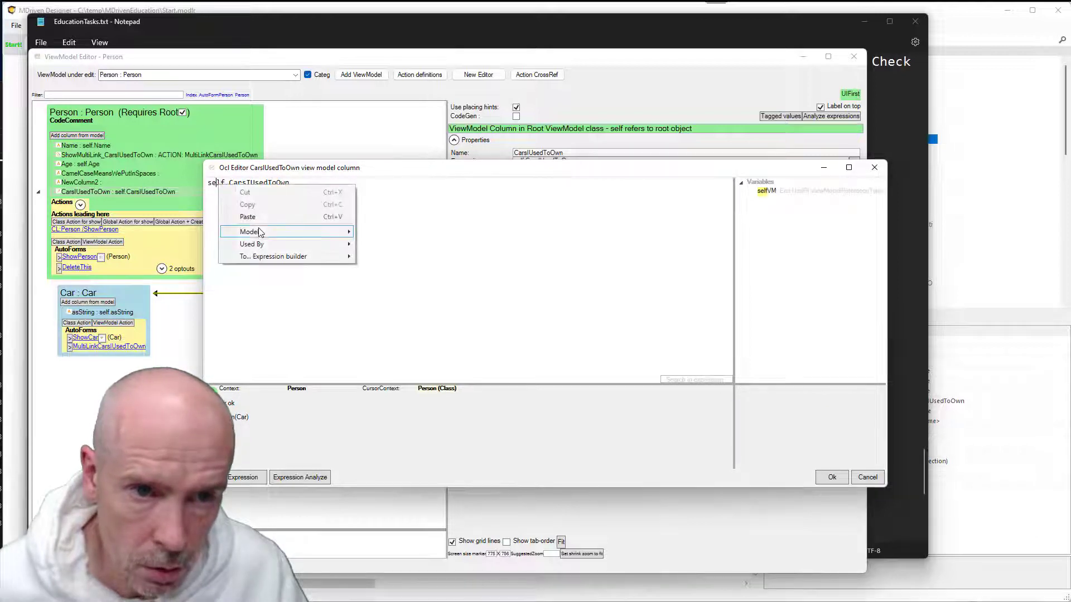
mouse_move(279, 237)
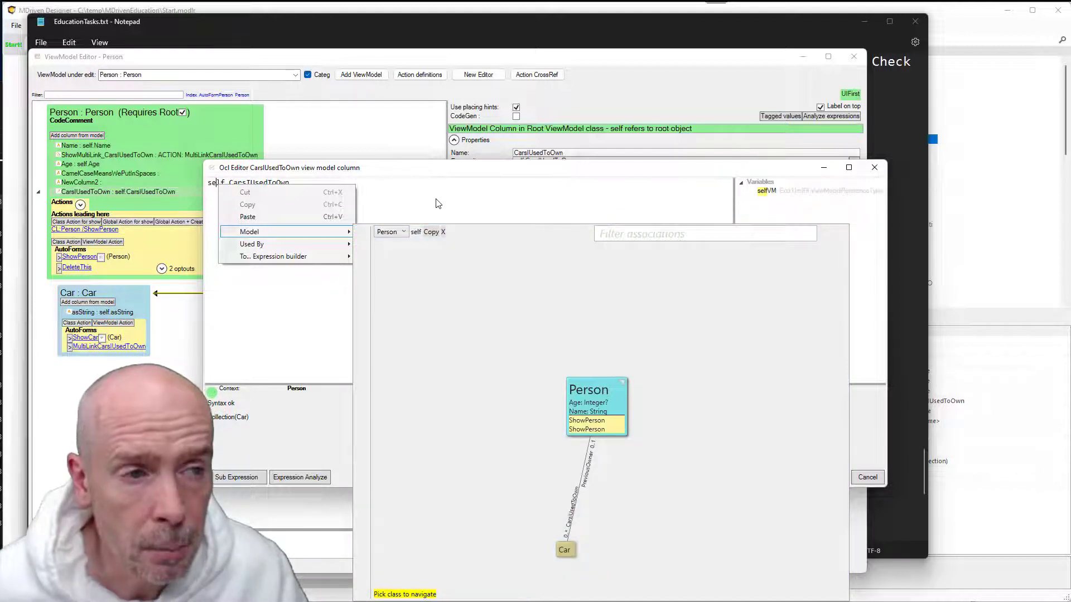
left_click(435, 190)
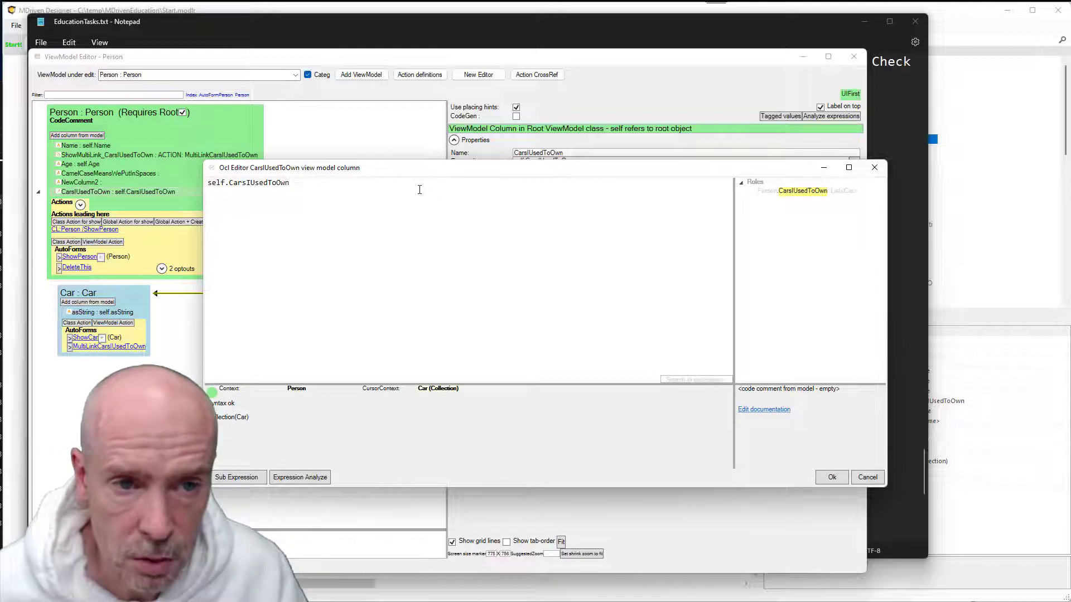
left_click(865, 478)
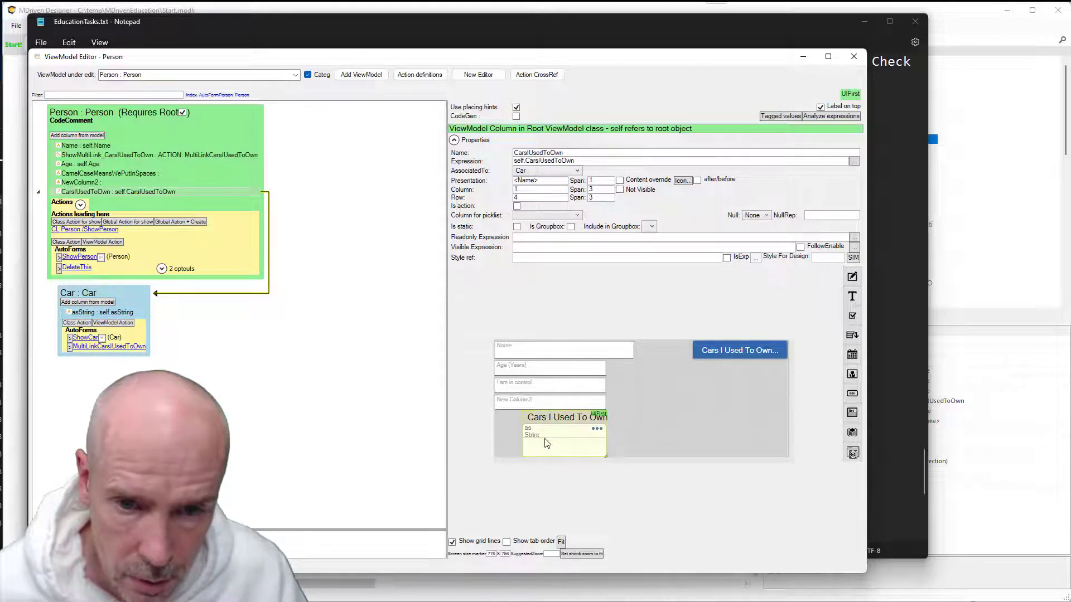
Switch to EducationTasks.txt and read task 105 about adding a new column in the nesting.
key("alt+Tab")
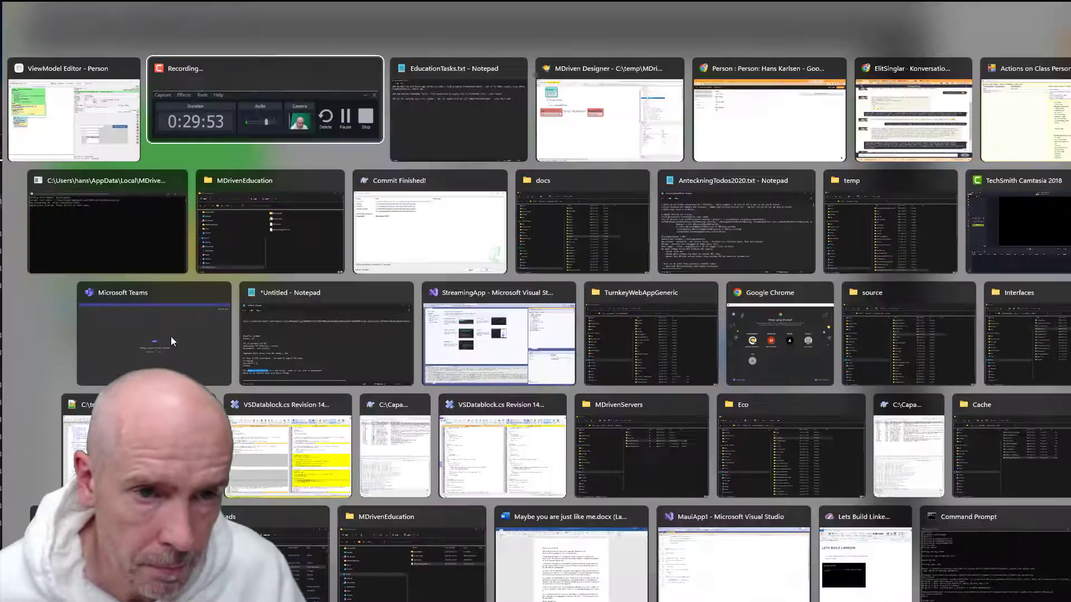
key("alt+Tab")
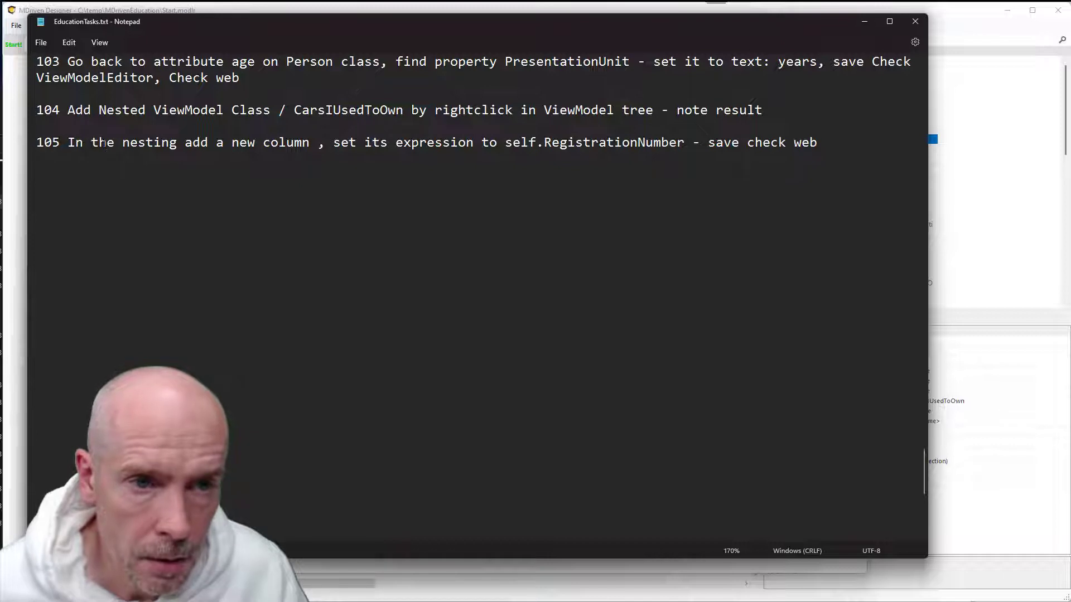
left_click_drag(106, 143, 310, 143)
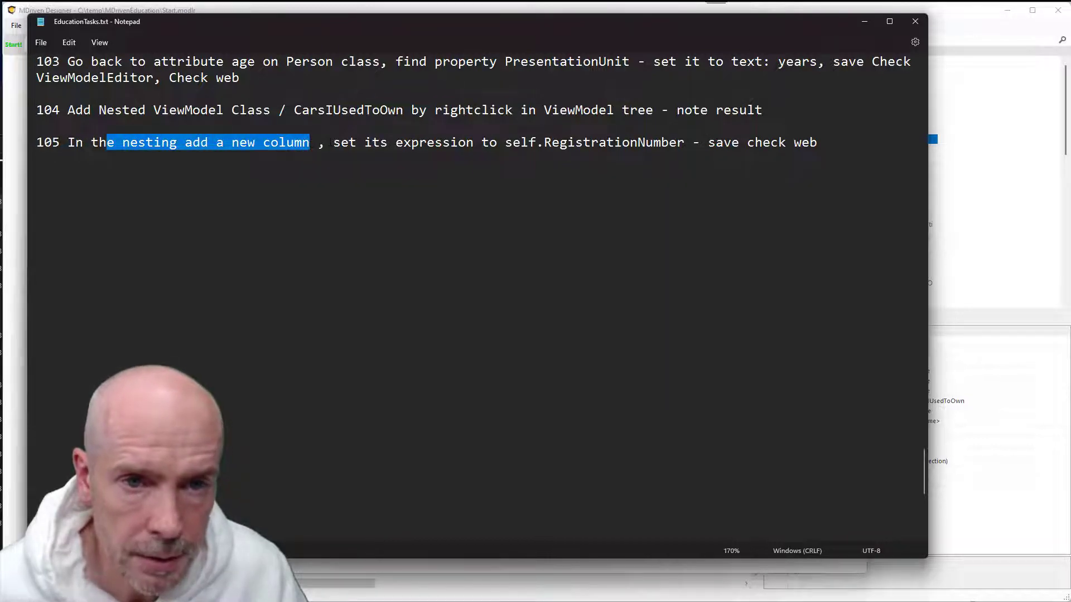
Following task 105, switch to the ViewModel Editor and add a RegistrationNumber column to the nested Car class.
left_click_drag(504, 143, 684, 143)
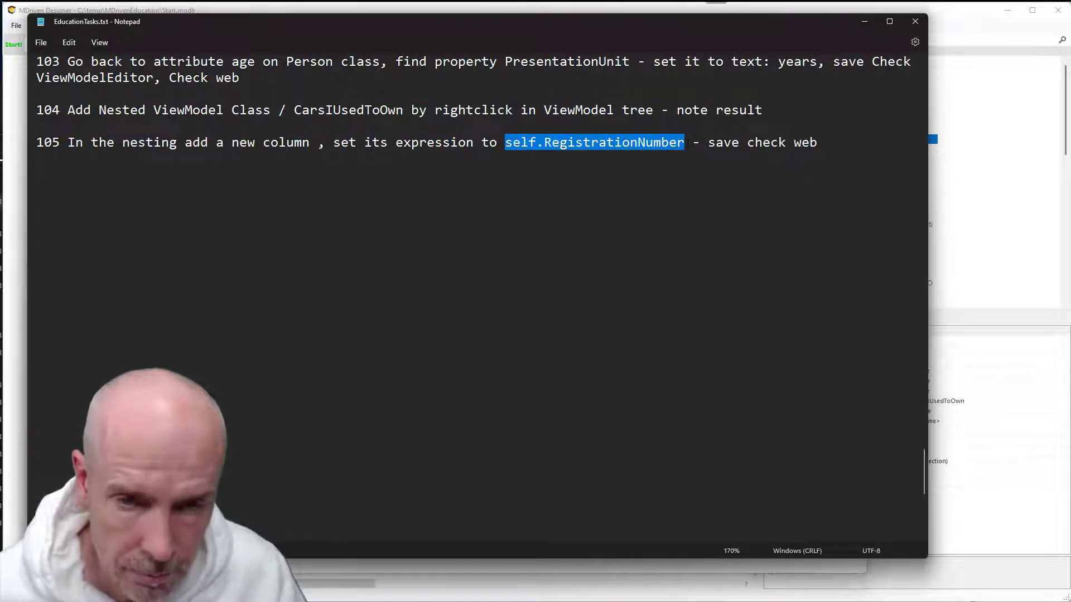
key("alt+Tab")
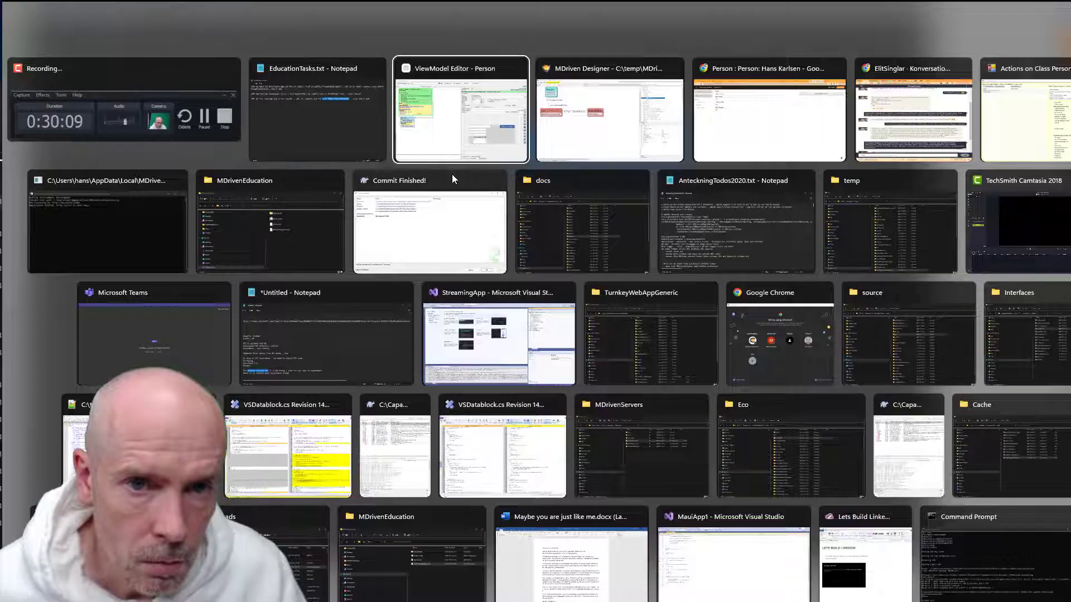
left_click(453, 174)
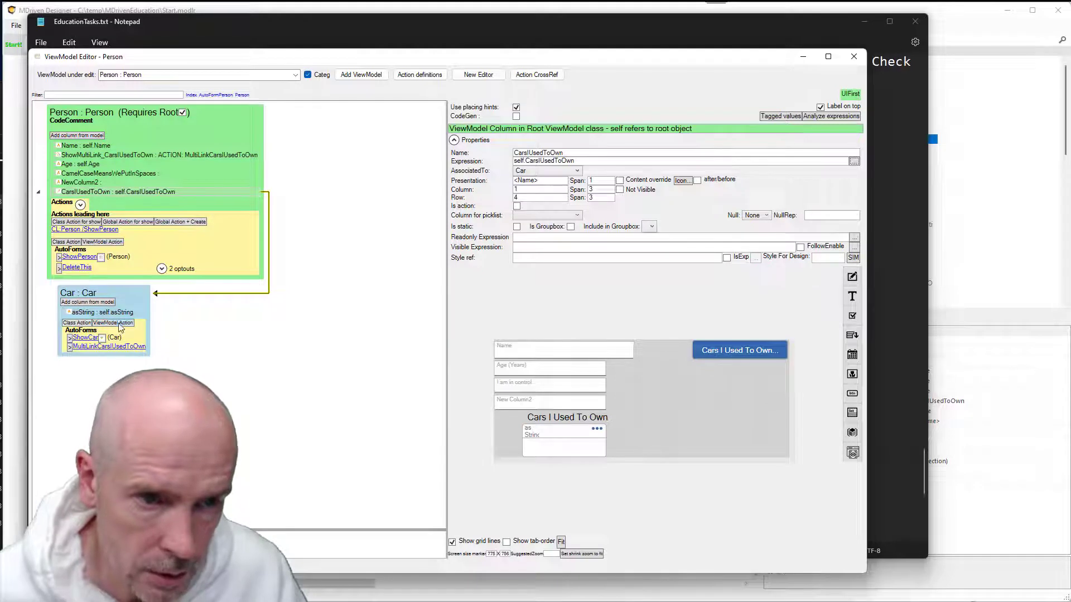
right_click(81, 312)
mouse_move(223, 348)
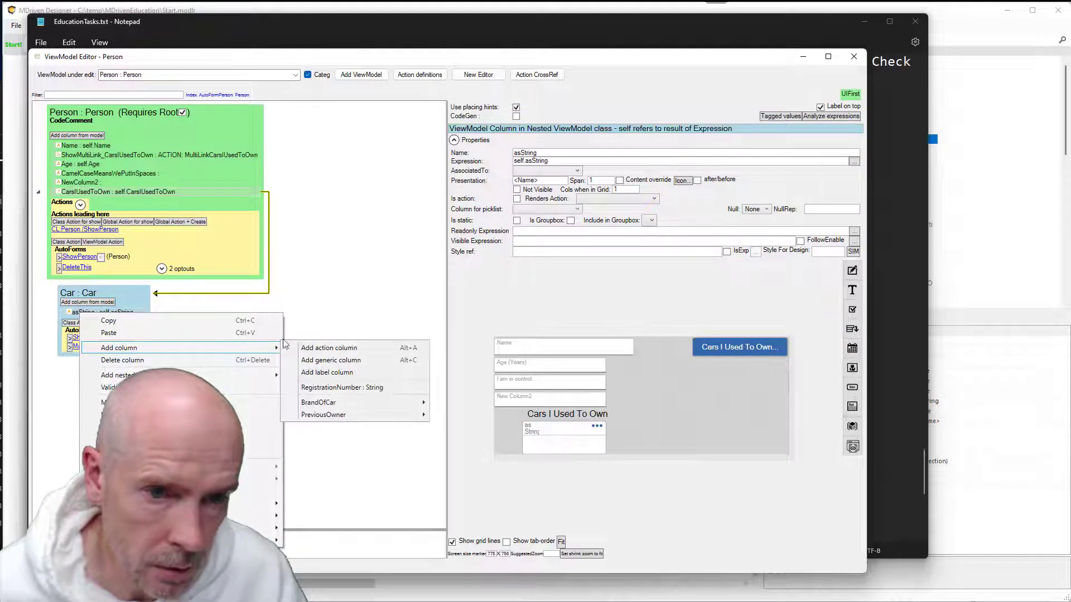
left_click(341, 387)
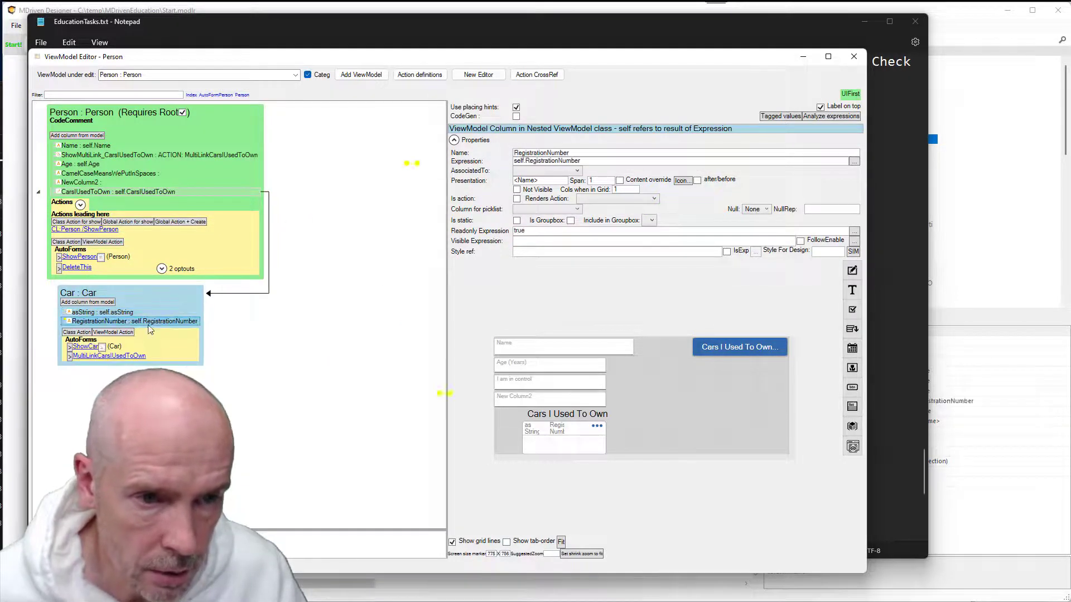
Review the new RegistrationNumber column's expression in the OCL Editor, leaving it as it is.
left_click(854, 162)
left_click(361, 195)
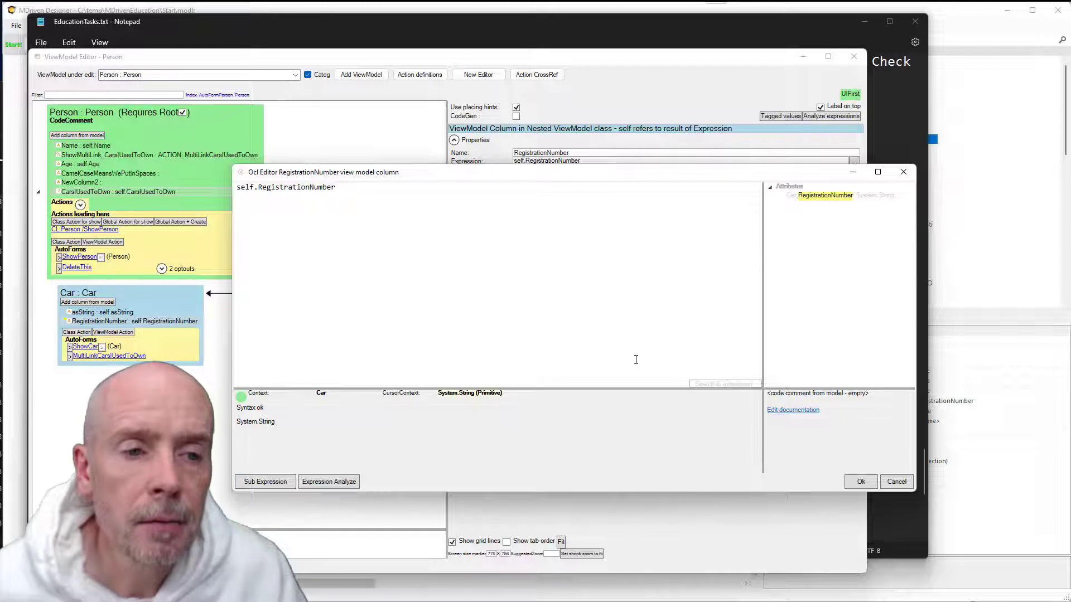
left_click(861, 481)
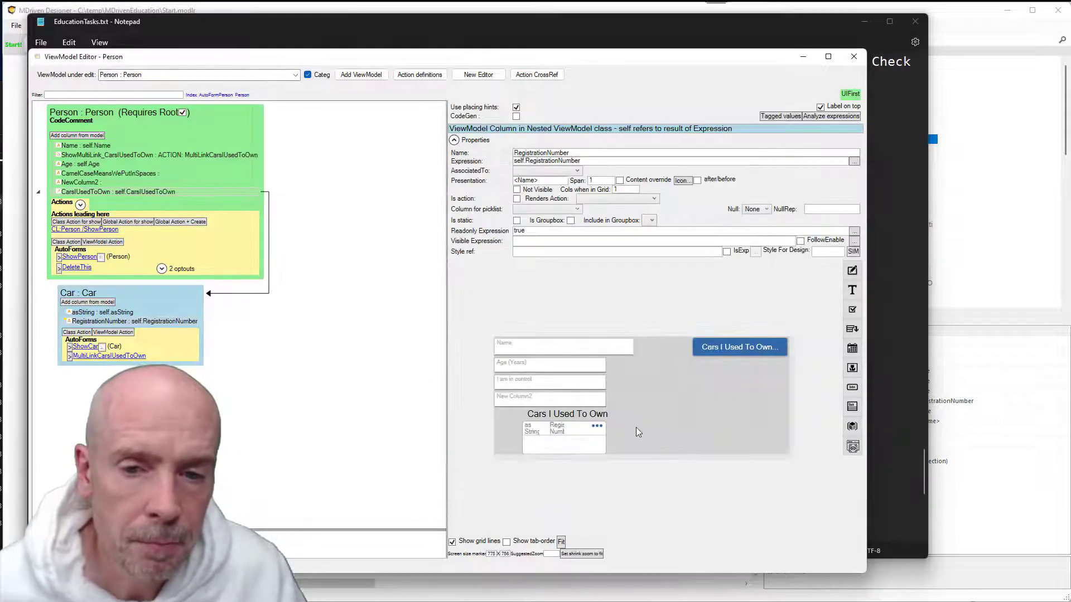
Examine the asString column's expression and operator description, and check the Car class's DefaultStringRepresentation property in MDriven Designer.
left_click(102, 313)
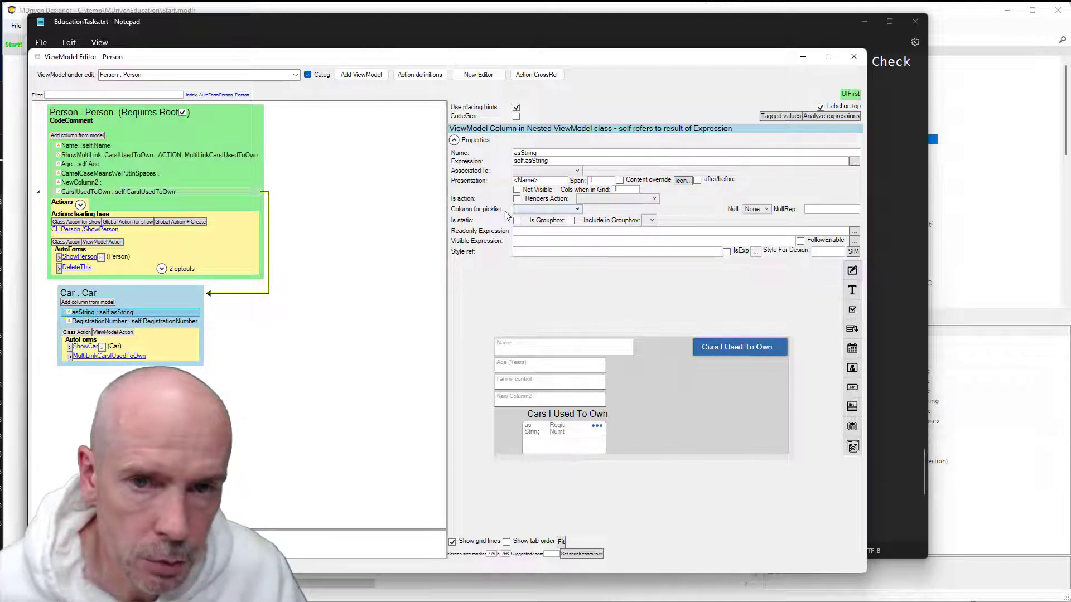
left_click(854, 161)
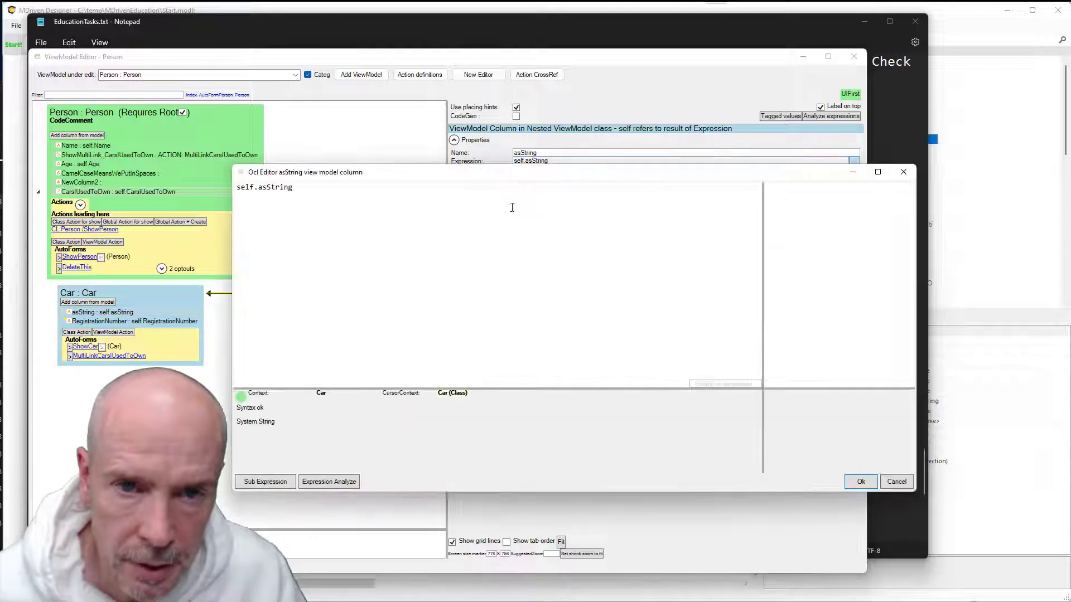
left_click(277, 188)
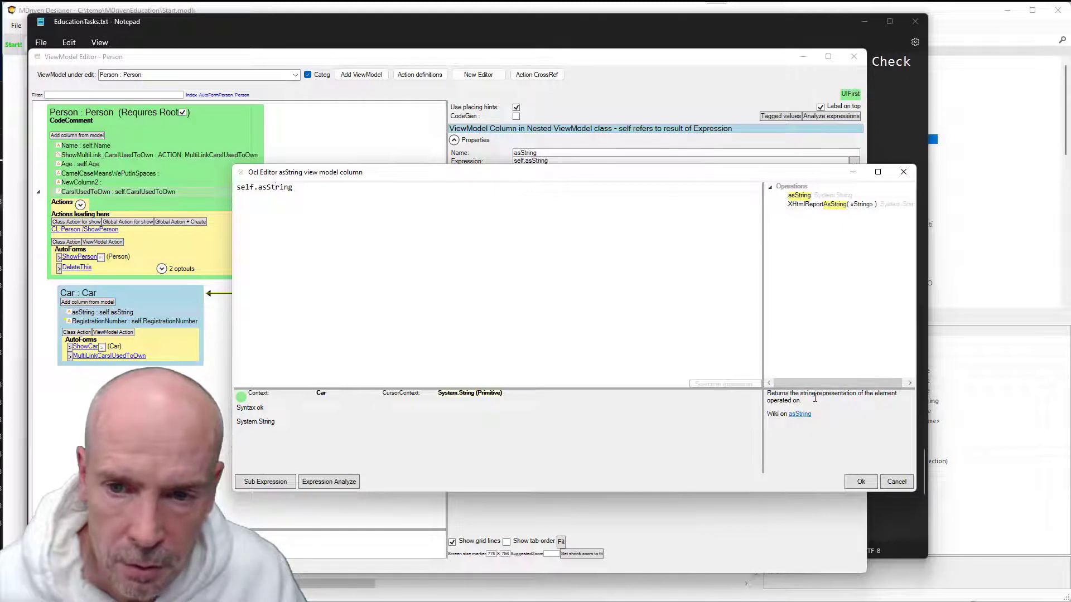
left_click_drag(797, 395, 835, 395)
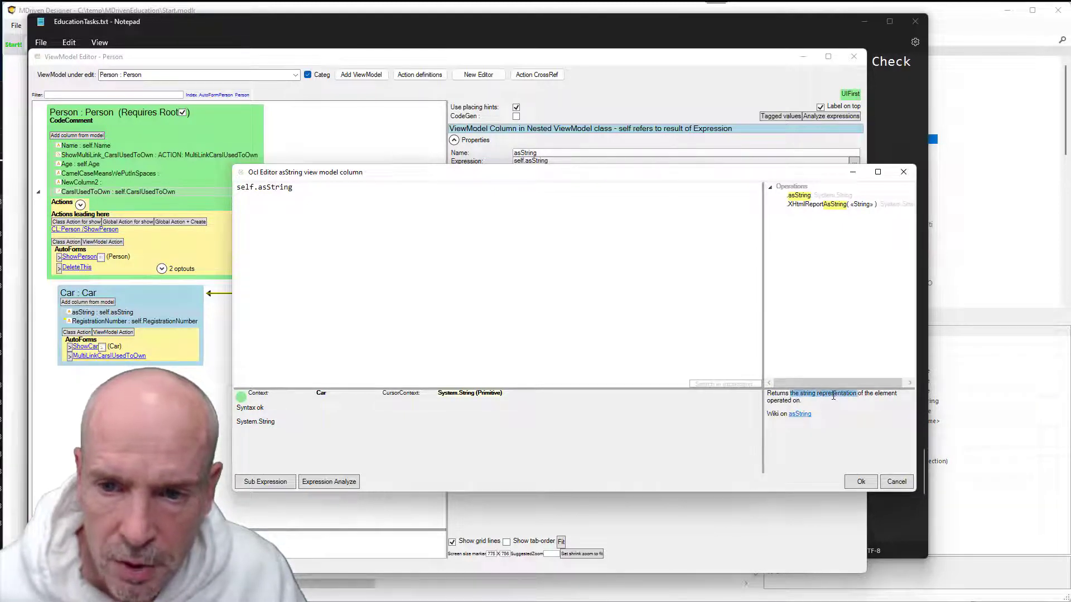
left_click(857, 481)
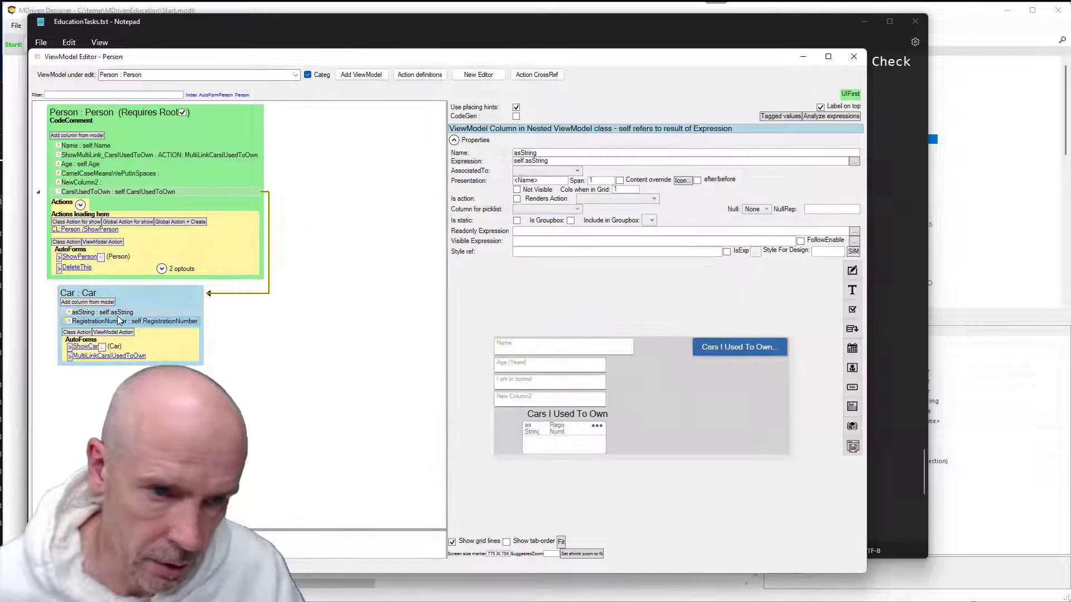
key("alt+Tab")
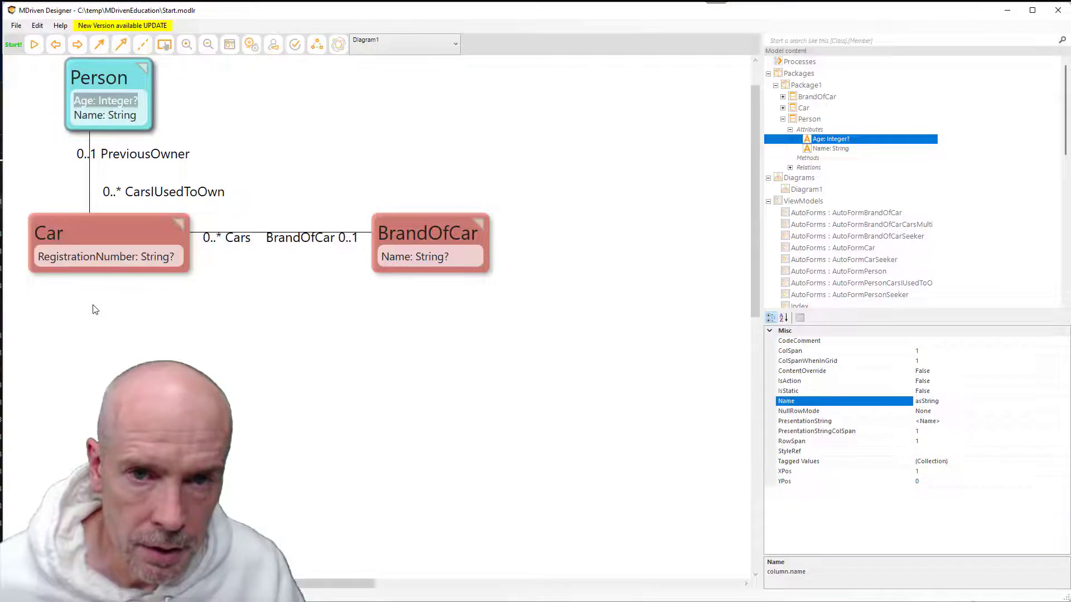
left_click(53, 241)
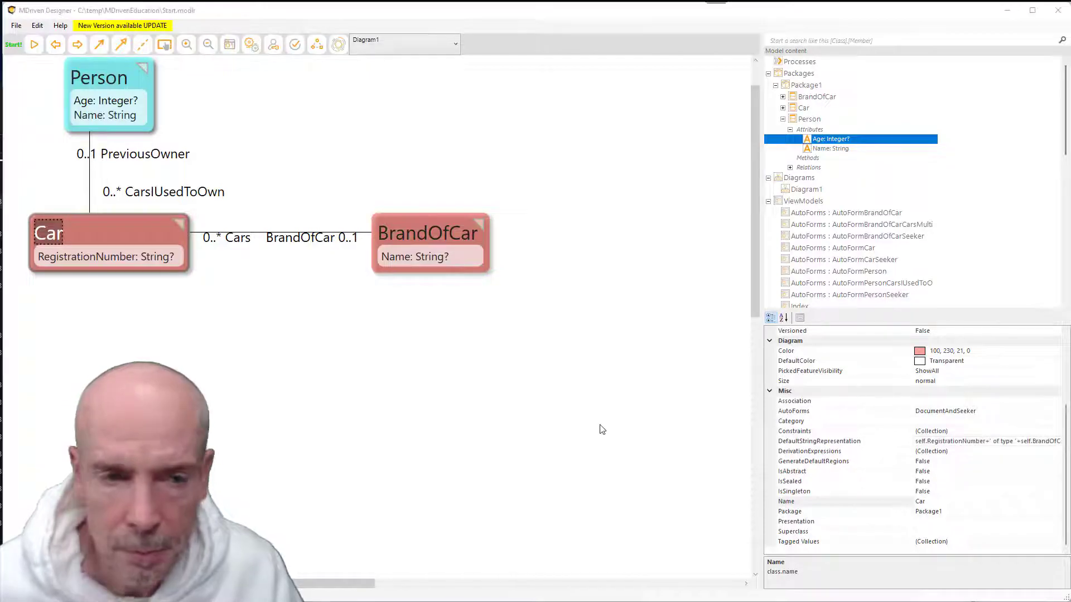
In the ViewModel Editor, enlarge and reposition the Cars I Used To Own grid to column 0, span 6 and row 4, span 5.
key("alt+Tab")
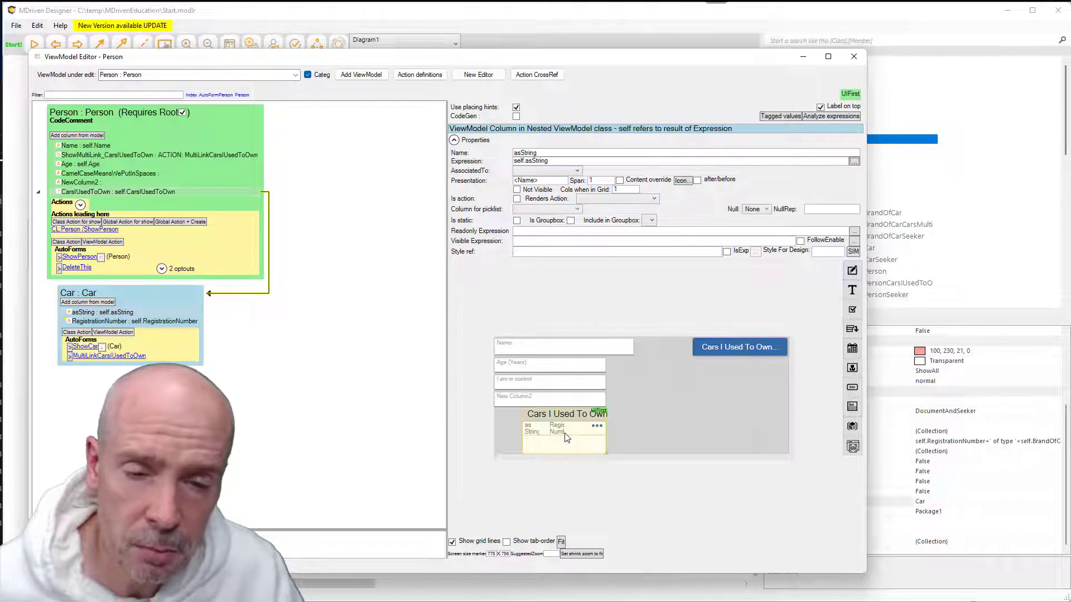
left_click_drag(564, 433, 651, 478)
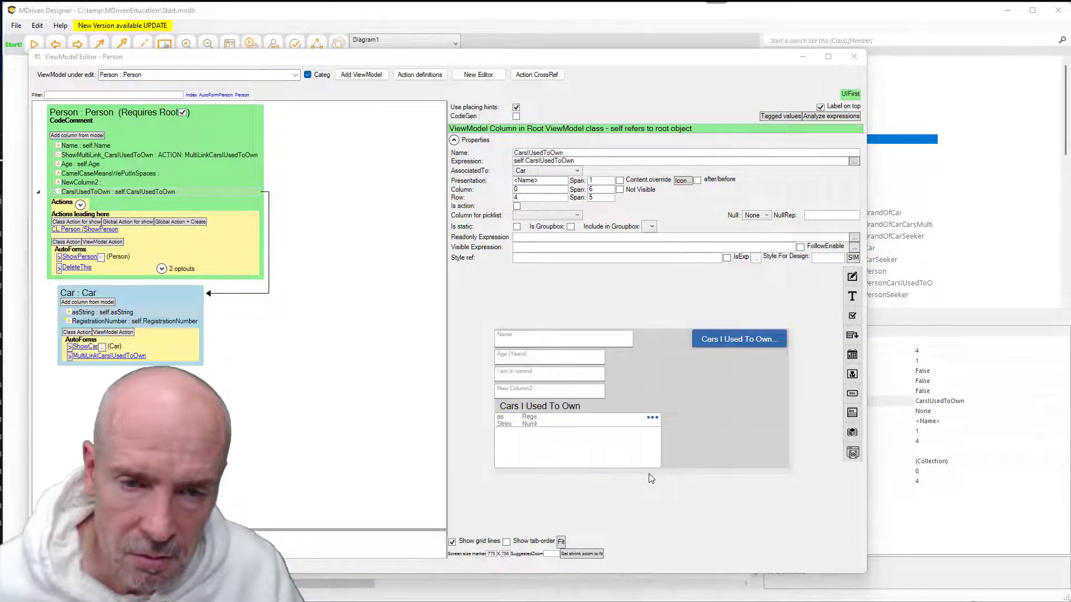
Switch to the Person page in the browser and check the as String and Registration Number columns in Cars I Used To Own.
key("alt+Tab")
key("alt+Tab")
key("alt+Tab")
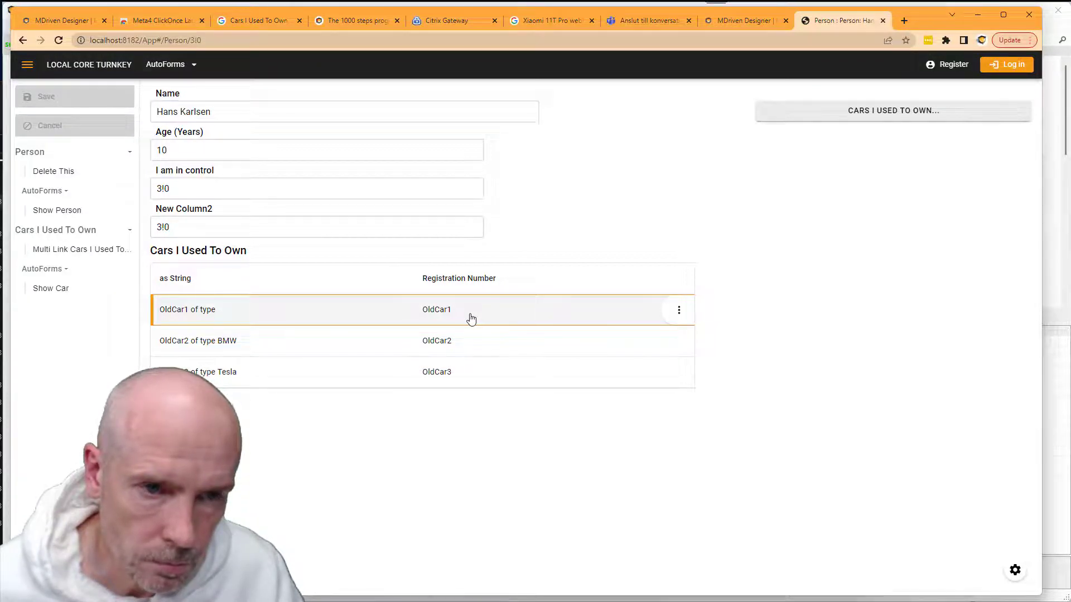
key("alt+Tab")
key("alt+Tab")
key("alt+Tab")
key("alt+Tab")
key("alt+Tab")
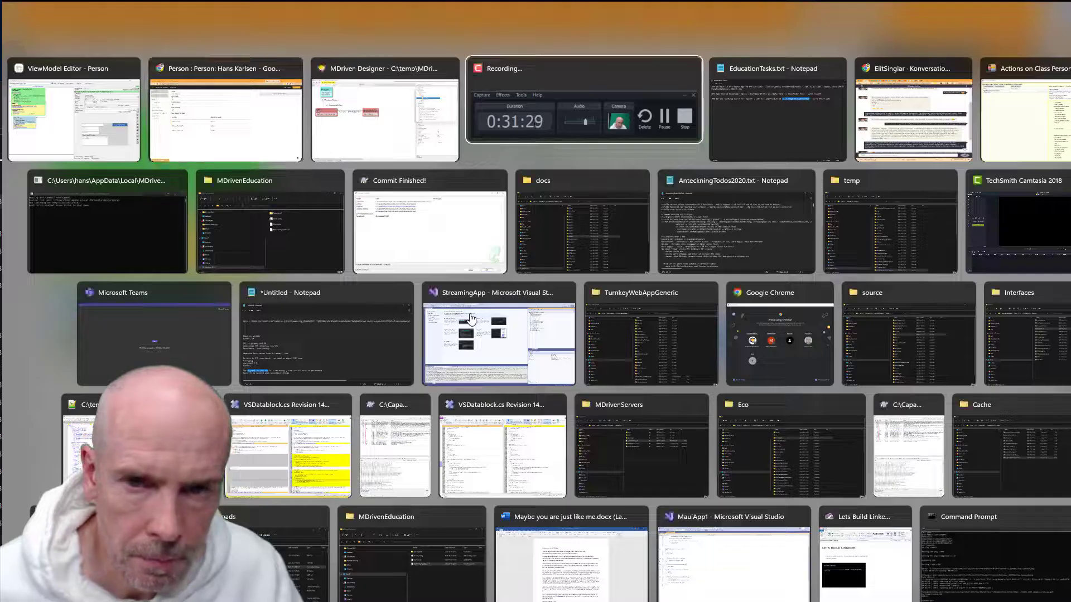
key("Escape")
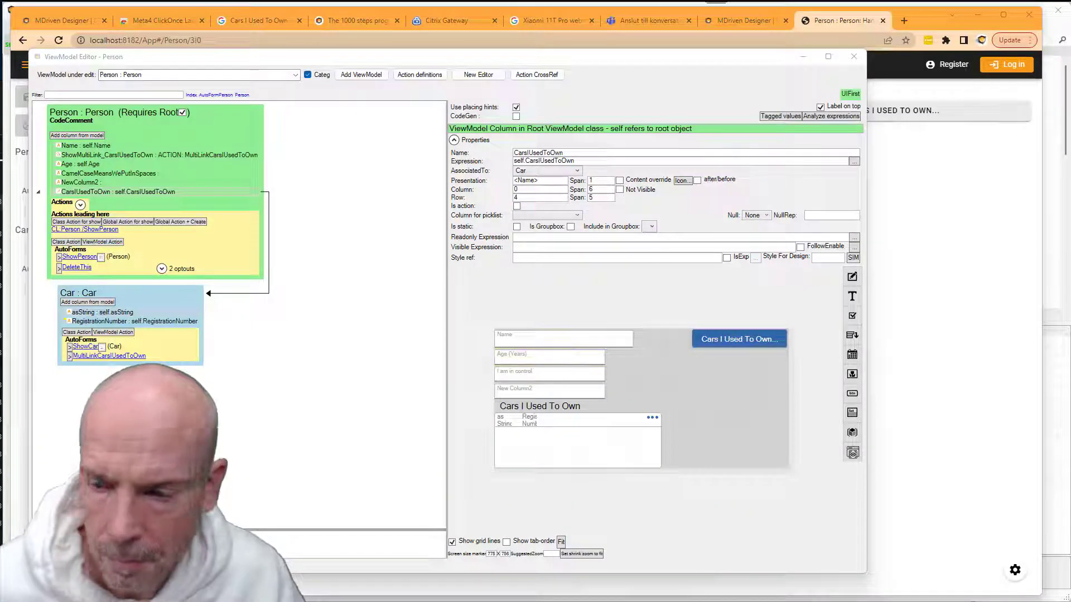
key("alt+Tab")
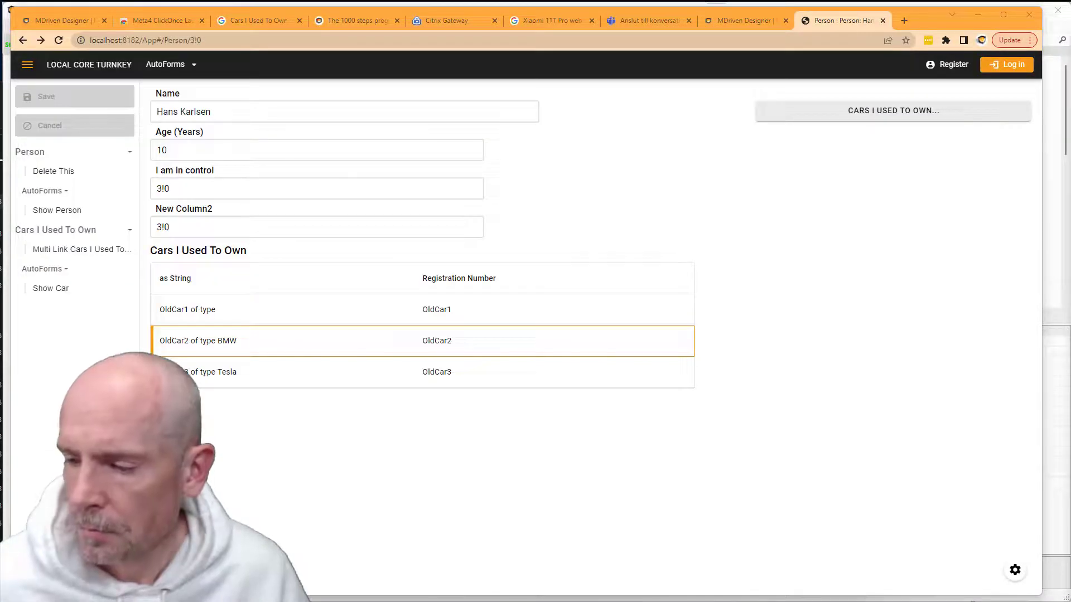